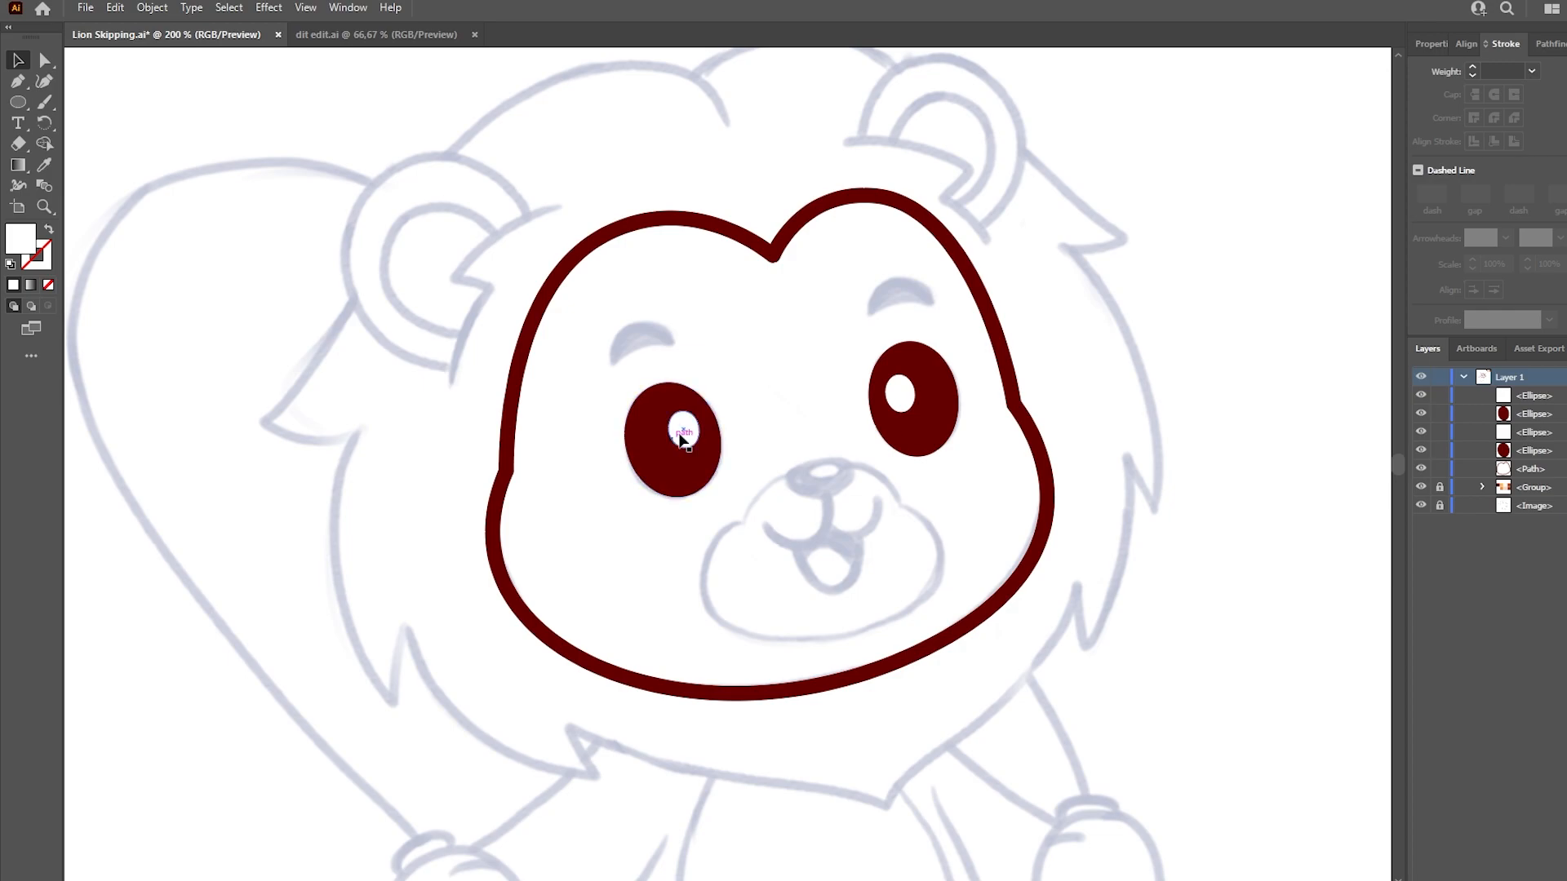
Step: Draw a dark red filled eyebrow over the sketched brow above the lion's left-hand eye with the Pen tool
key(p)
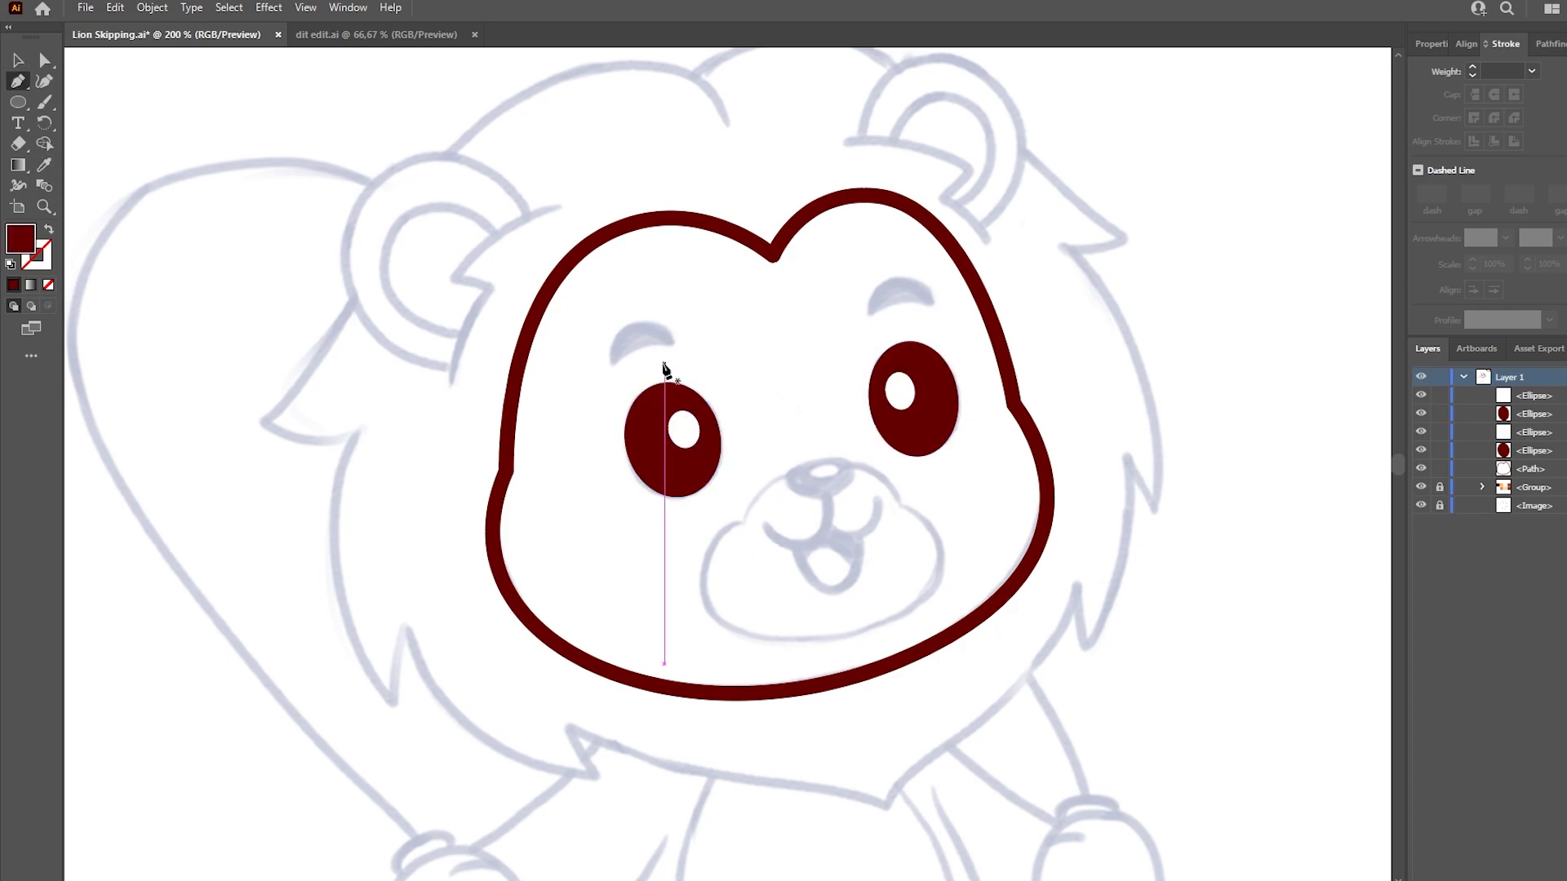
click(615, 368)
click(692, 353)
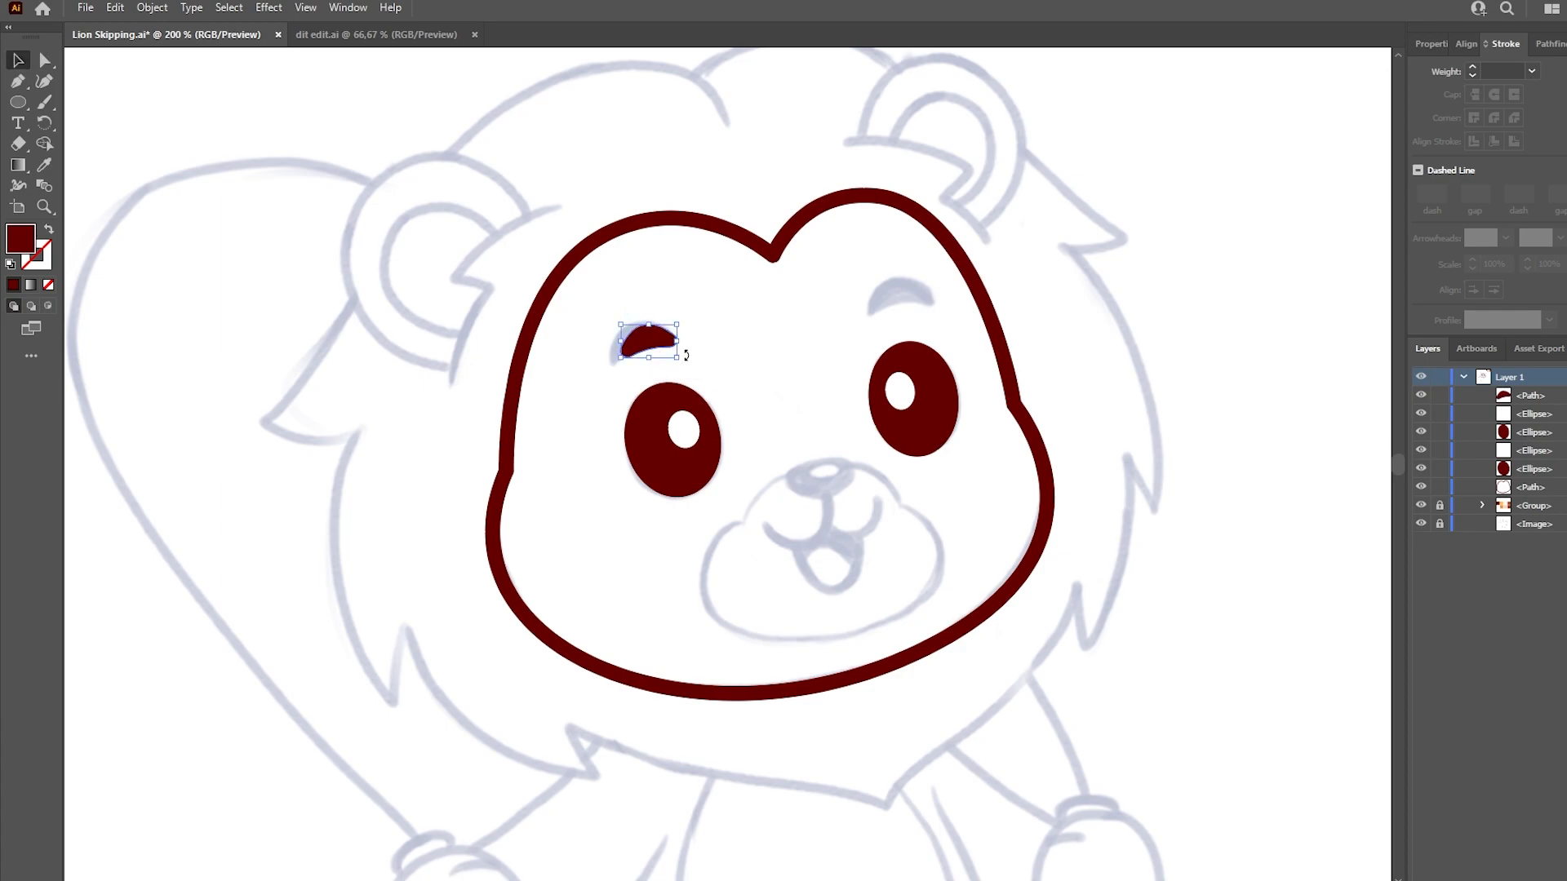
Step: Place a copy of the eyebrow above the other eye and rotate it to follow the sketched brow
key(v)
drag(651, 342, 899, 297)
drag(932, 275, 934, 331)
Step: Draw the nose as a closed dark red shape over the sketched nose with the Pen tool
key(p)
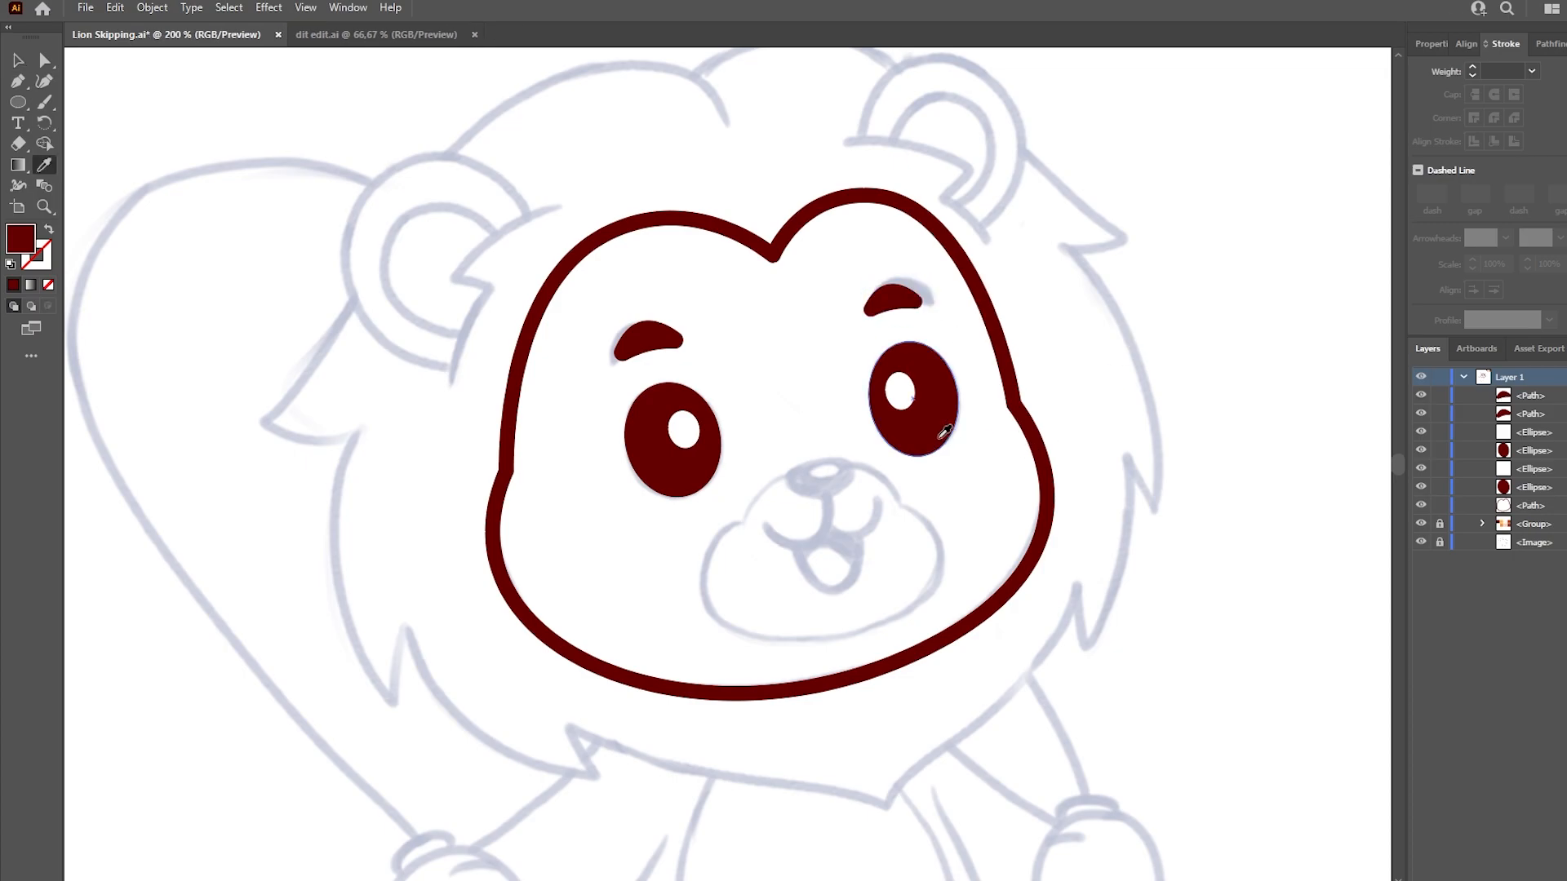
scroll(961, 519, up, 1)
click(763, 494)
drag(692, 454, 687, 435)
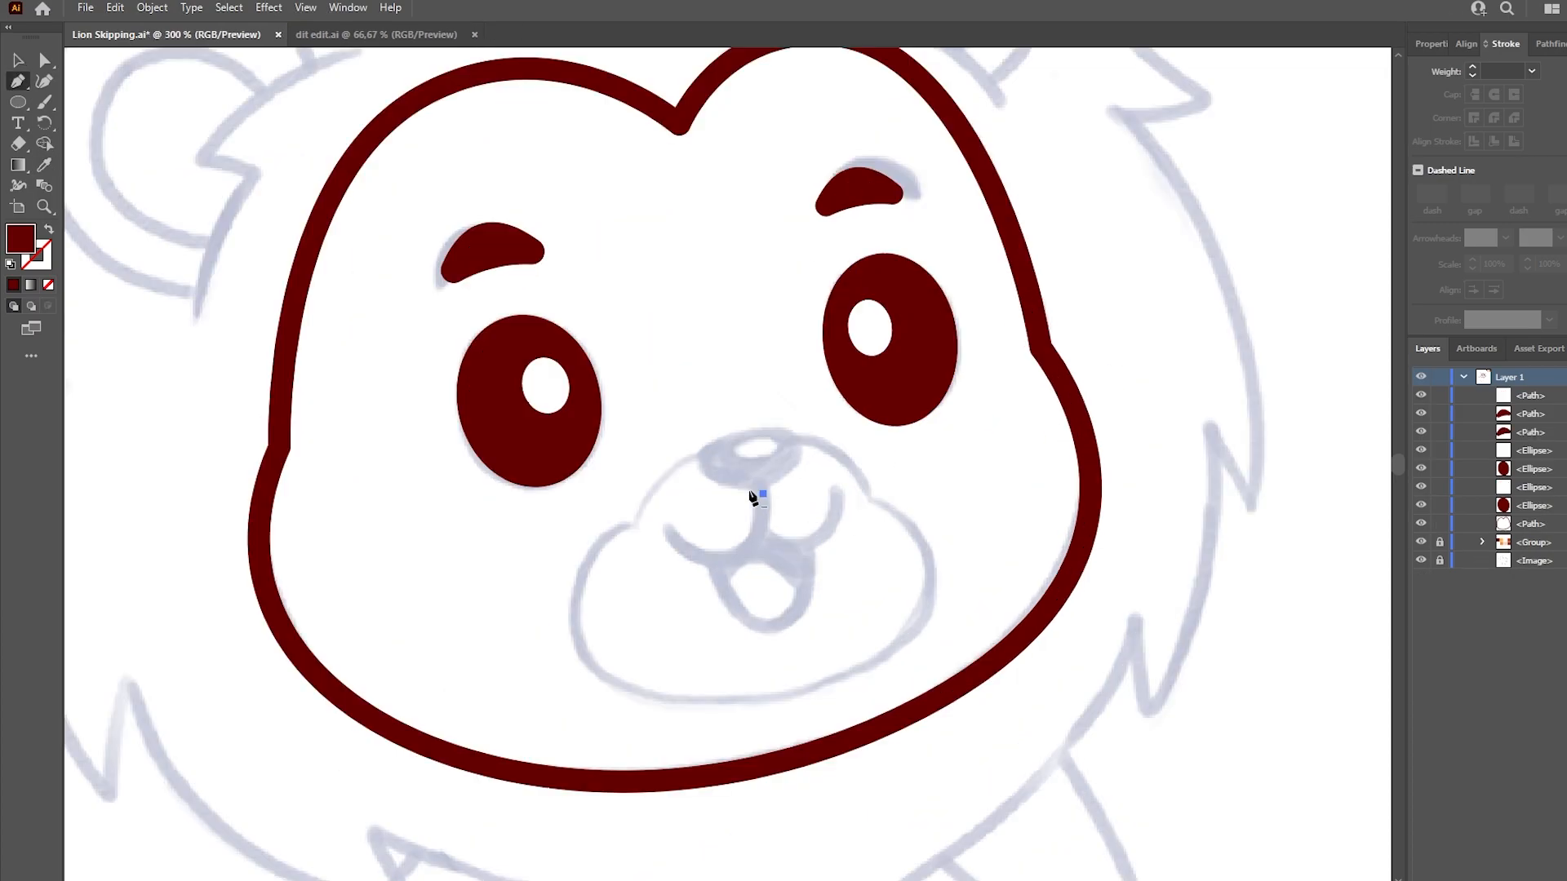
drag(860, 453, 860, 455)
drag(763, 494, 734, 501)
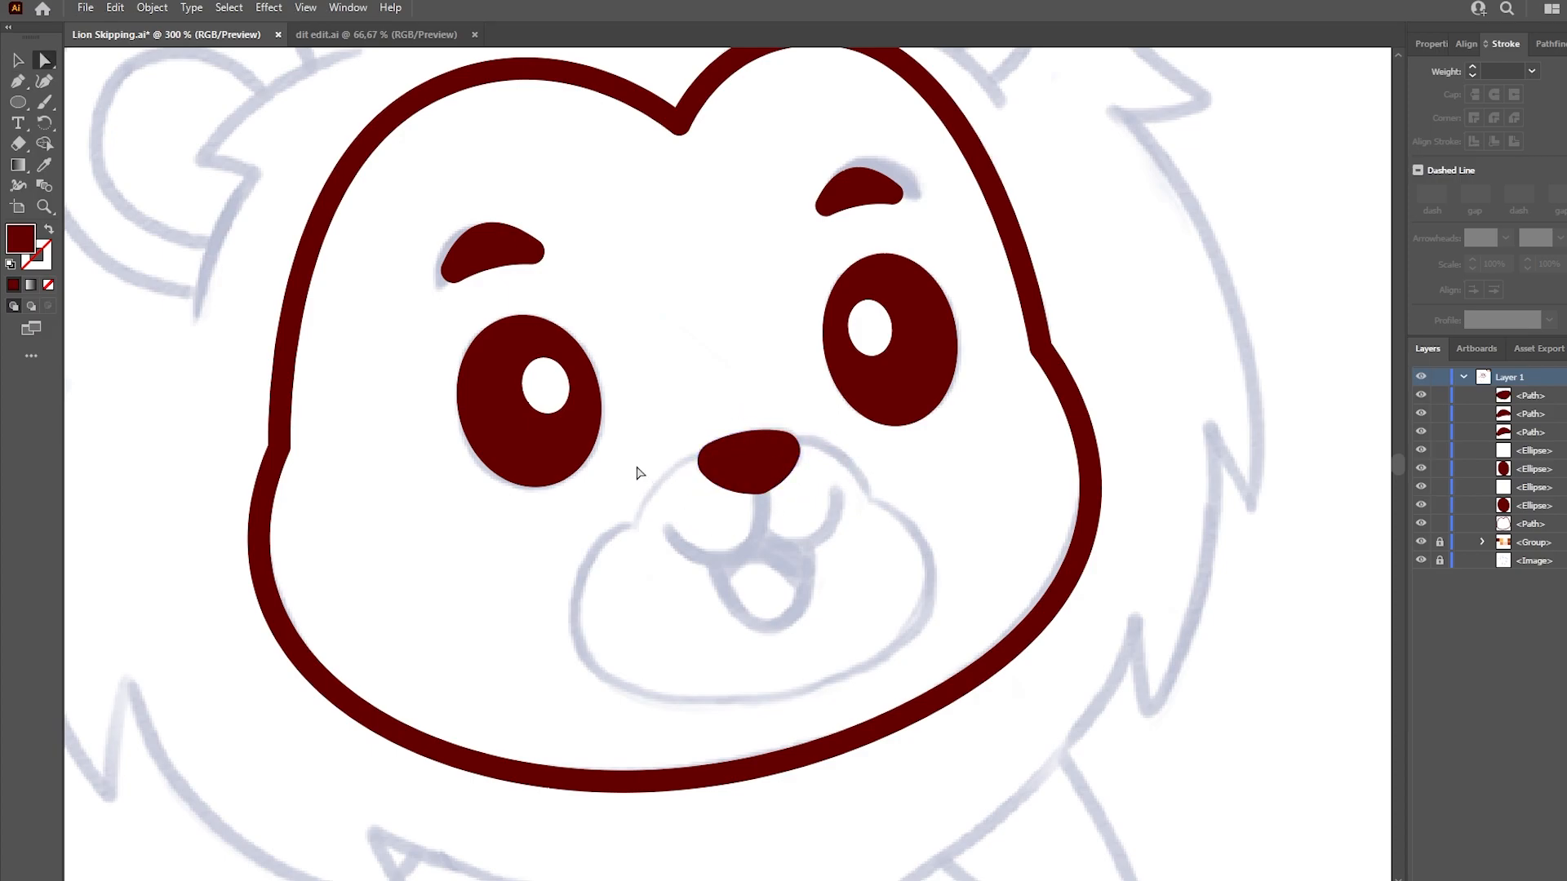
Step: Add a small tilted white ellipse as a highlight on the nose, using the colour of the eye highlights
key(i)
click(545, 385)
click(18, 102)
drag(740, 445, 789, 462)
key(v)
click(783, 461)
scroll(767, 459, up, 2)
drag(814, 469, 819, 455)
drag(766, 449, 744, 443)
Step: Draw the line from the nose down to the left mouth corner with the face outline's 6 pt dark red stroke
key(ctrl+shift+a)
key(i)
click(1369, 655)
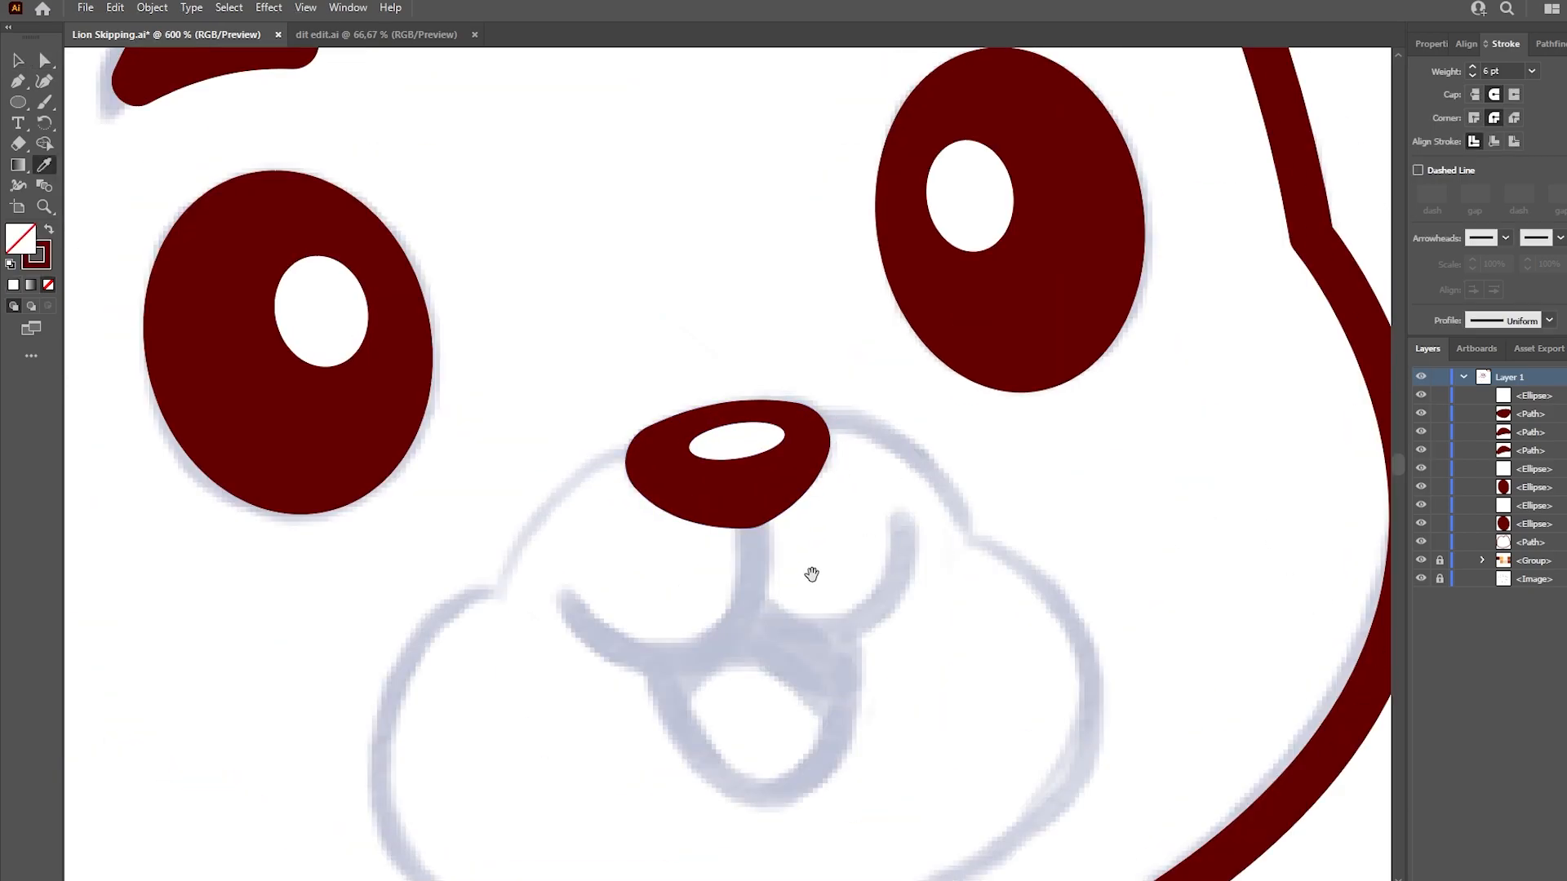
drag(819, 563, 824, 457)
key(p)
click(755, 387)
drag(736, 560, 736, 561)
drag(754, 498, 770, 500)
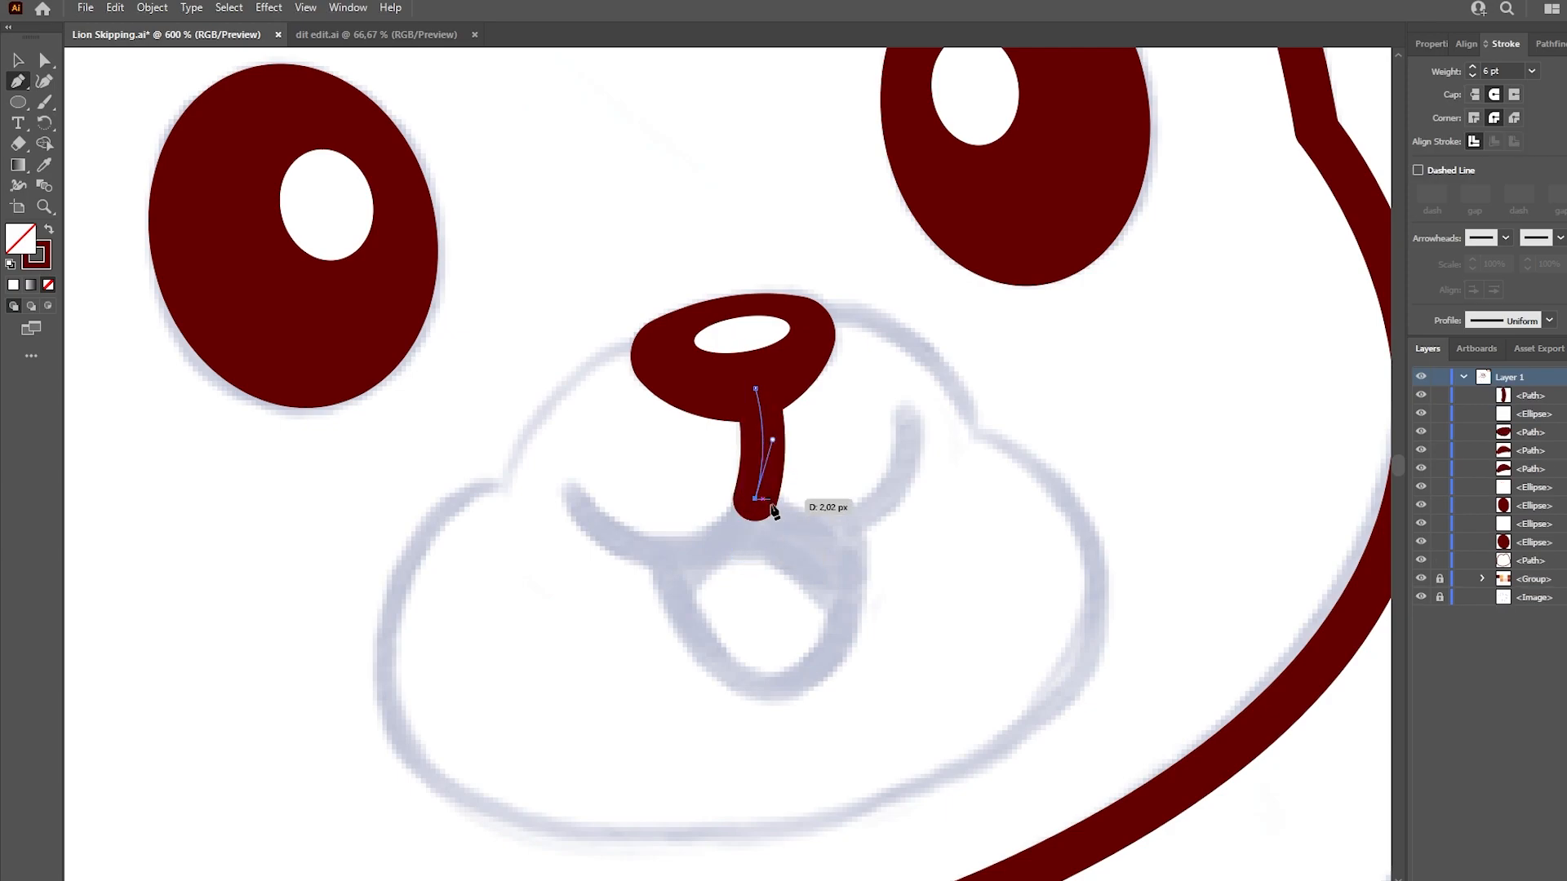
drag(676, 549, 610, 558)
click(570, 490)
Step: Draw the right half of the smile from the base of the nose line to the other mouth corner
key(ctrl+shift+a)
click(754, 499)
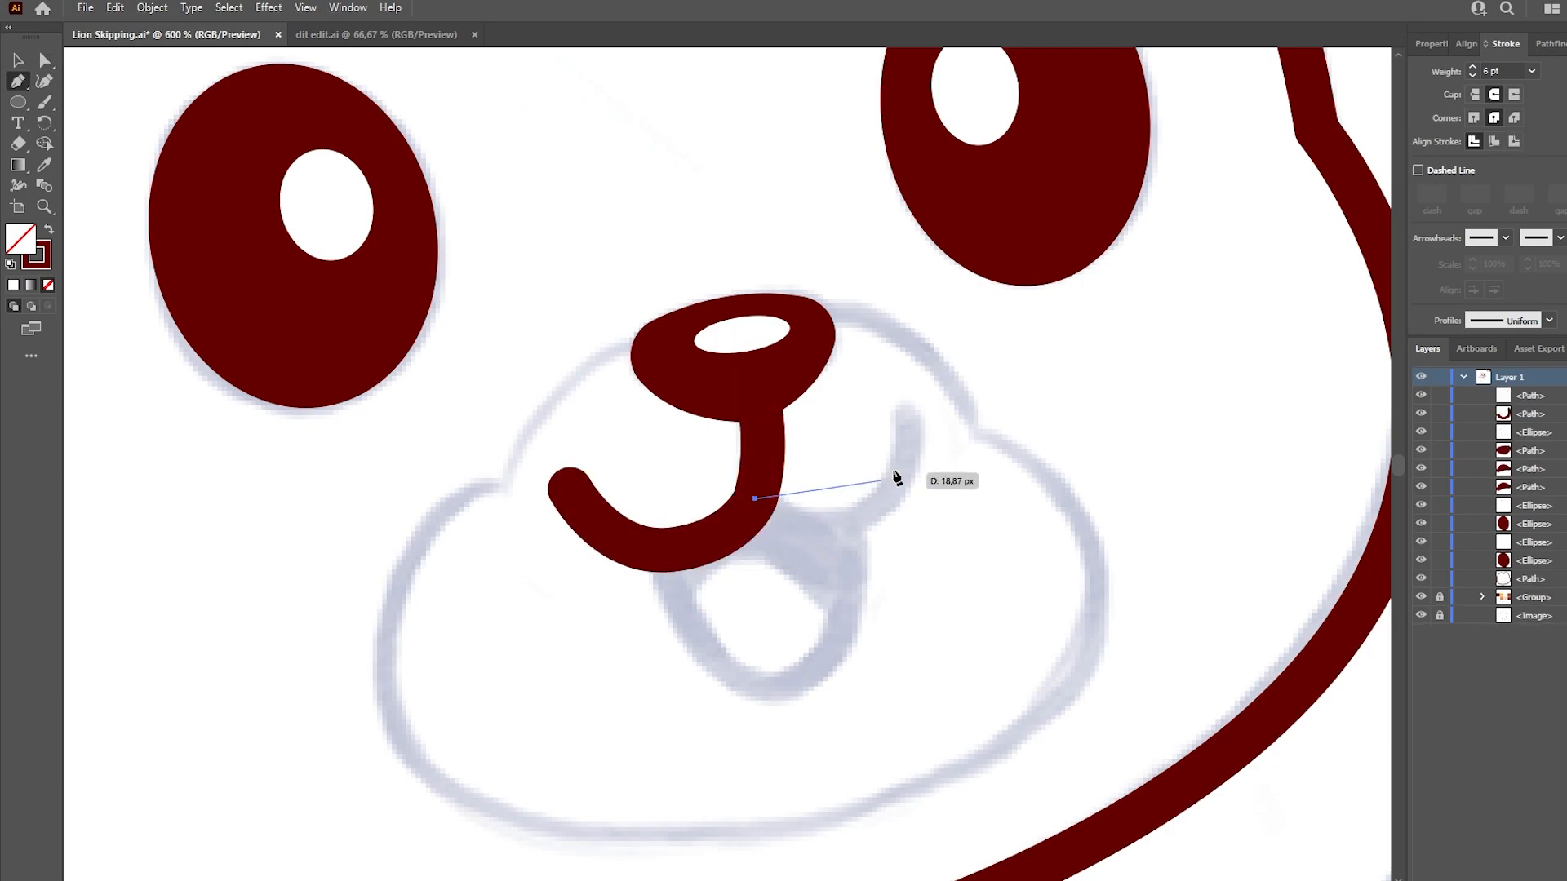
drag(899, 281, 899, 282)
key(ctrl+shift+a)
Step: Taper the smile lines toward the mouth corners and below the nose with the Width tool
key(shift+w)
drag(775, 387, 766, 386)
key(ctrl+z)
drag(773, 458, 783, 458)
drag(922, 422, 916, 422)
drag(890, 499, 893, 504)
drag(888, 422, 891, 421)
drag(588, 480, 578, 485)
drag(611, 547, 608, 552)
Step: Draw the open lower mouth as a closed, stroked Pen shape hanging below the two smile lines
key(a)
click(663, 574)
key(ctrl+z)
click(666, 550)
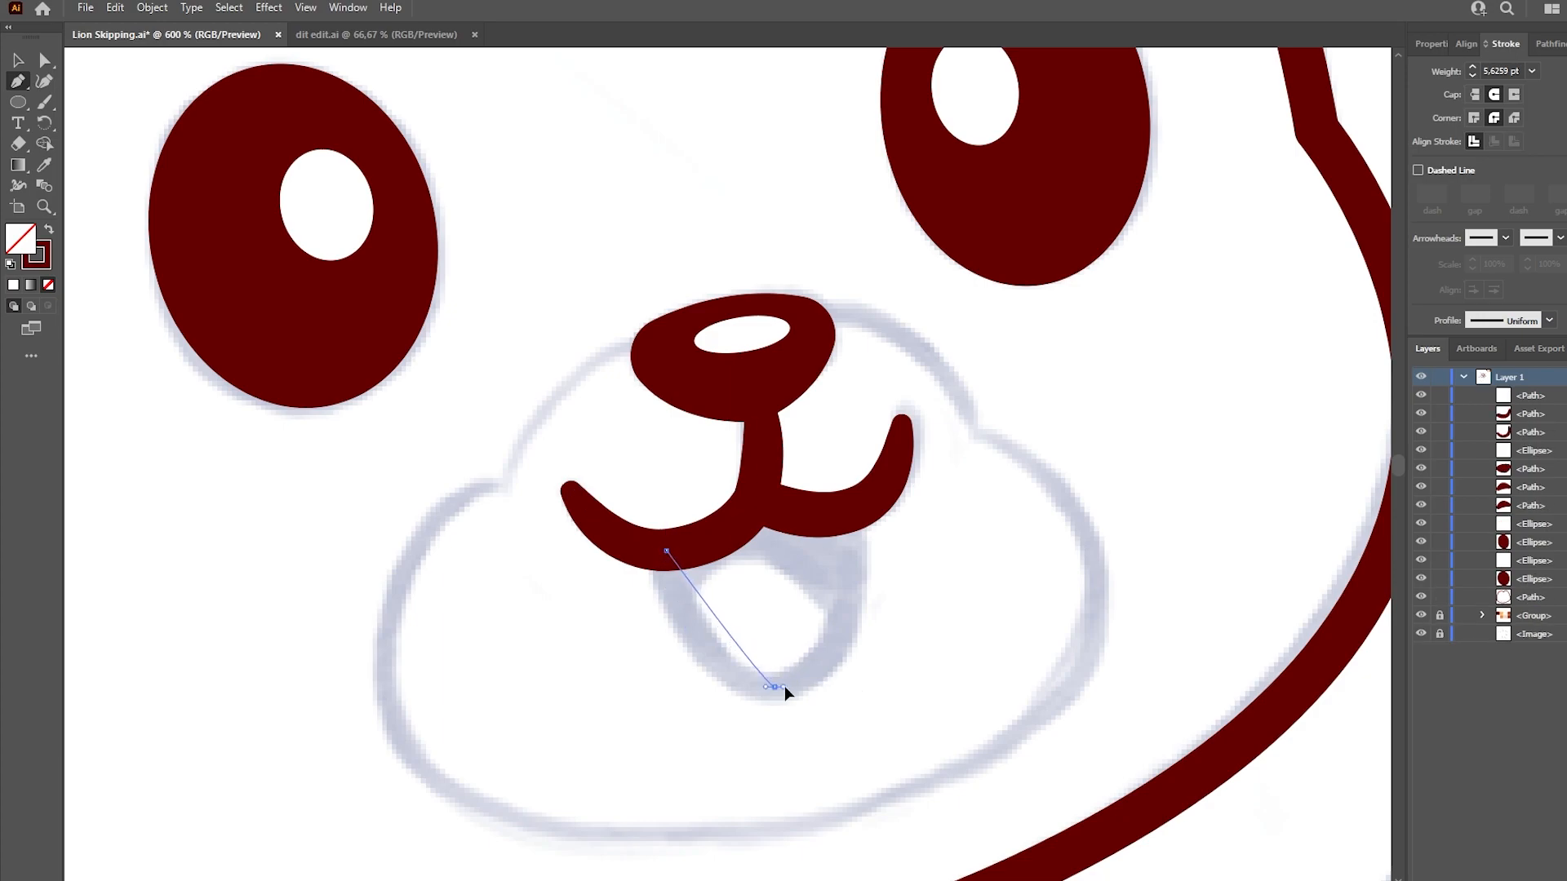
drag(774, 687, 853, 682)
mouse_move(847, 515)
mouse_down()
mouse_move(844, 479)
mouse_move(706, 477)
mouse_up()
click(847, 515)
click(666, 551)
Step: Draw a pink filled tongue with a curved top edge inside the open mouth
key(a)
click(769, 597)
scroll(769, 597, down, 1)
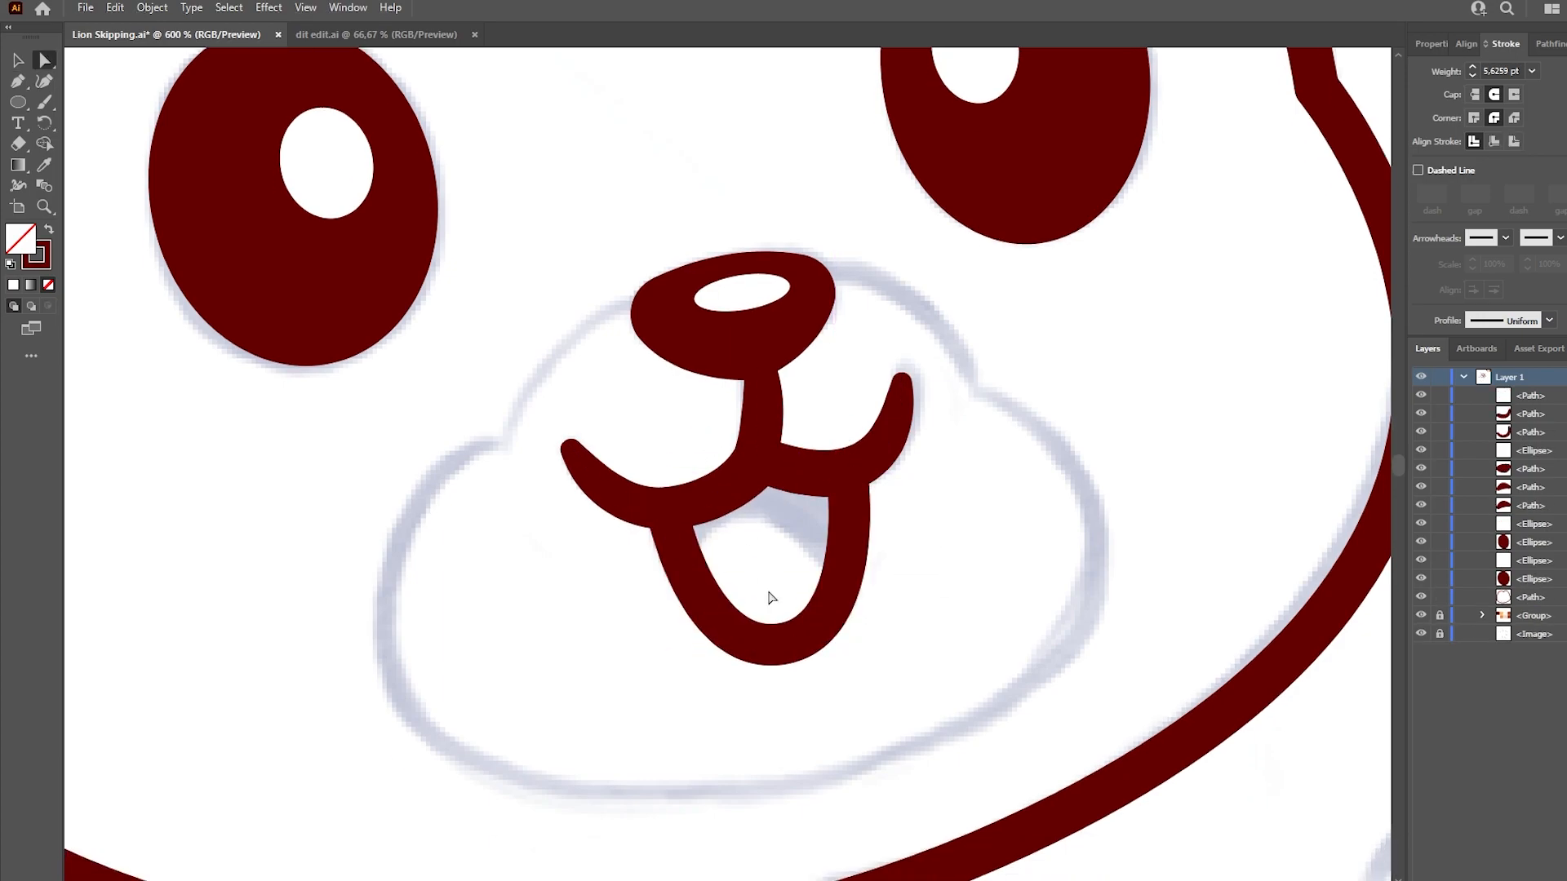
key(shift+x)
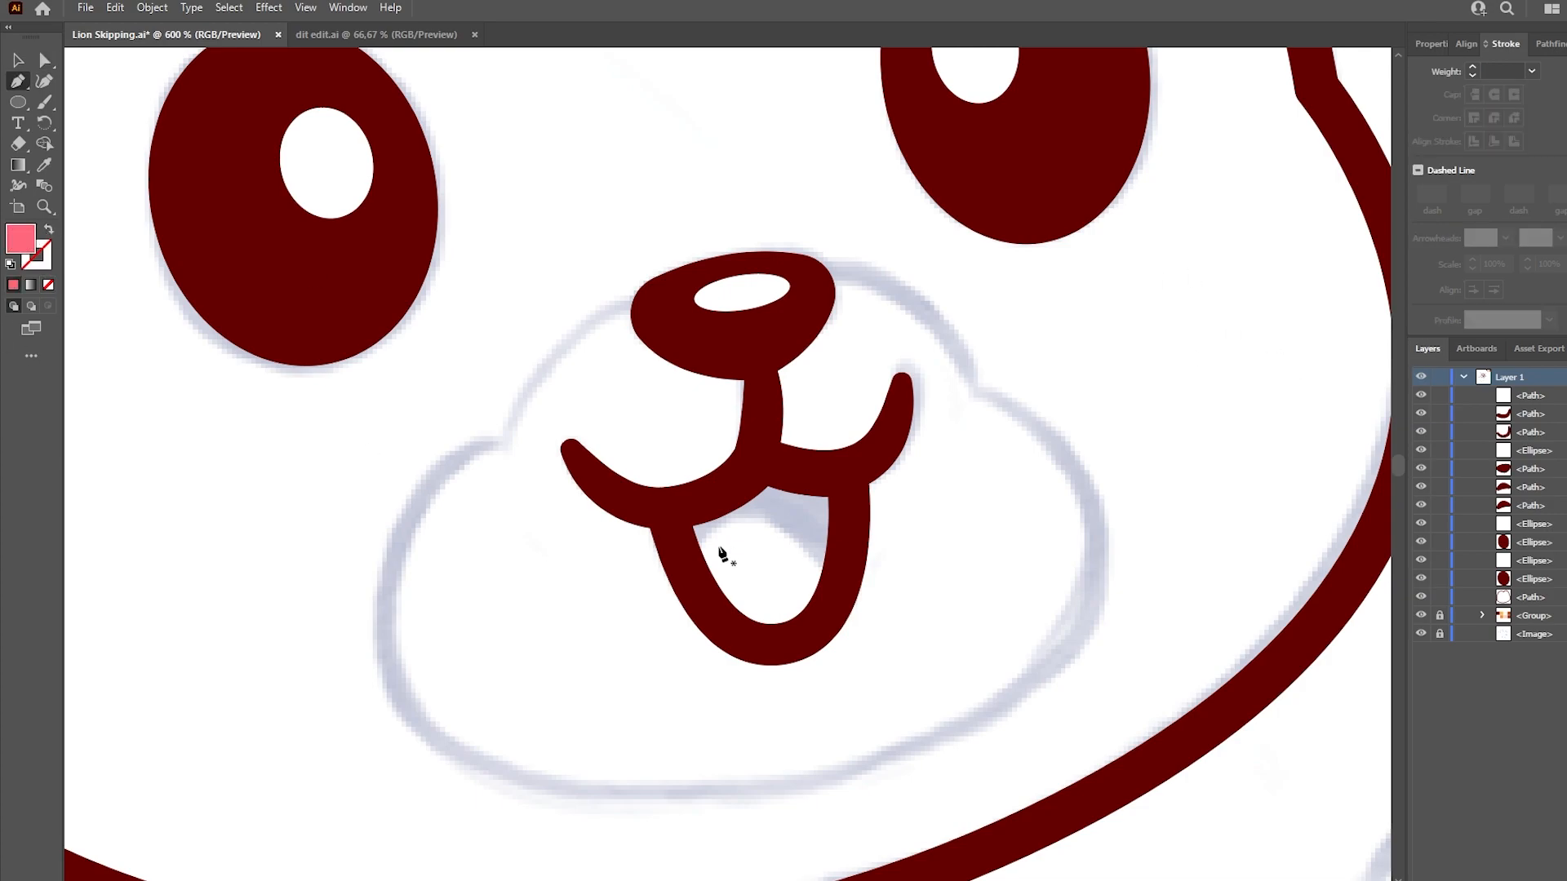
click(681, 552)
drag(834, 597, 888, 738)
mouse_move(680, 553)
mouse_down()
mouse_move(630, 549)
mouse_move(594, 410)
mouse_up()
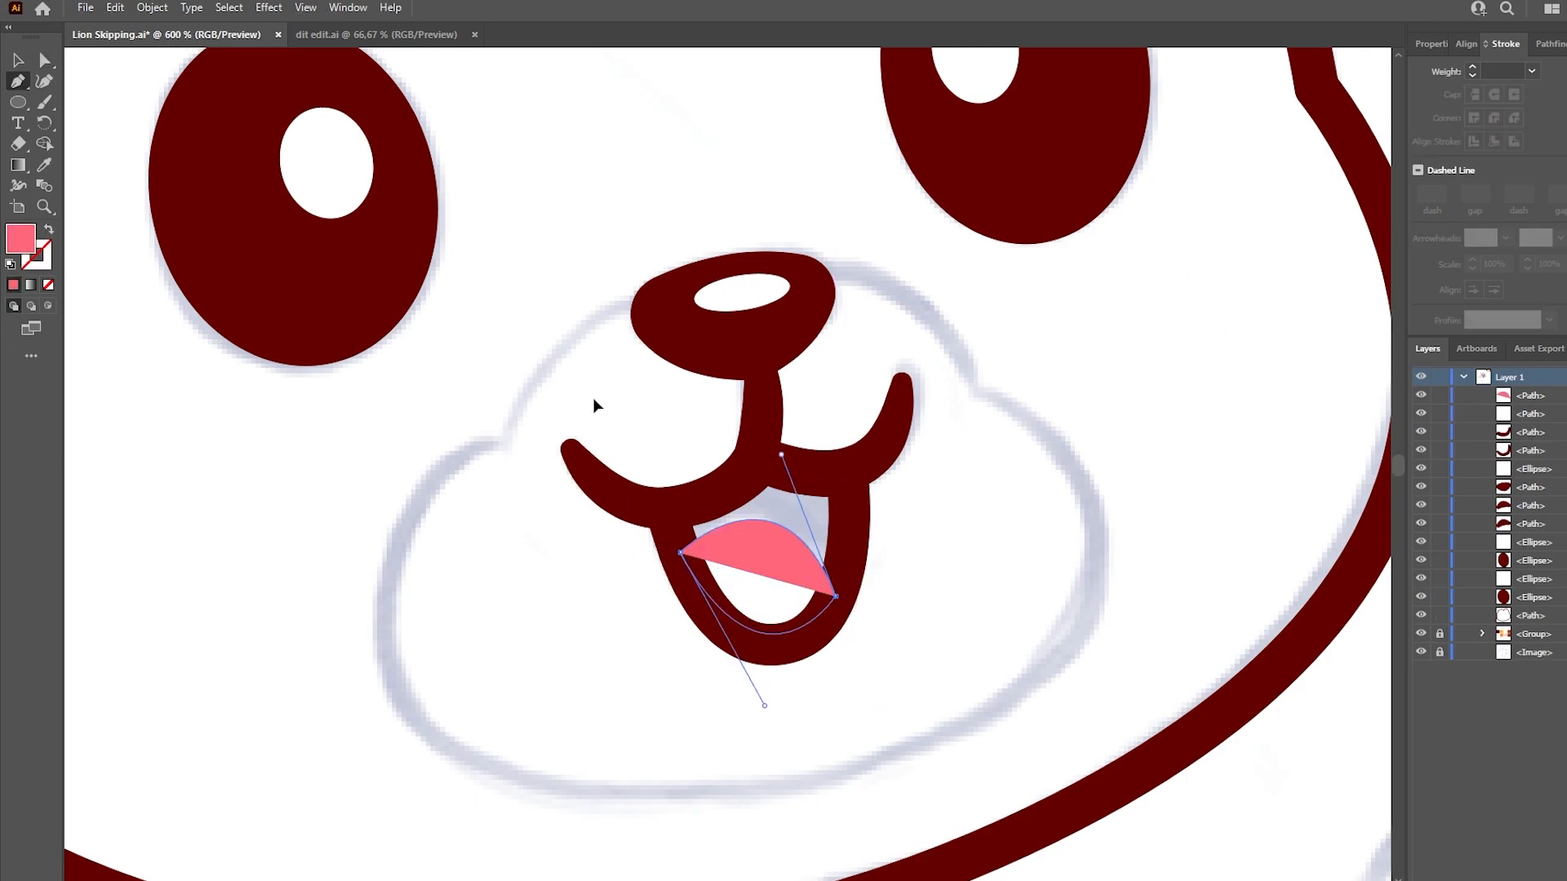
Step: Duplicate the mouth outline in place at the front and fill the mouth interior dark red around the tongue
key(a)
click(595, 410)
click(849, 522)
key(ctrl+c)
key(ctrl+f)
key(ctrl+shift+])
key(shift+x)
click(595, 410)
click(848, 522)
Step: Group all the nose, smile, mouth and tongue shapes together
drag(539, 261, 946, 693)
key(ctrl+g)
click(1060, 499)
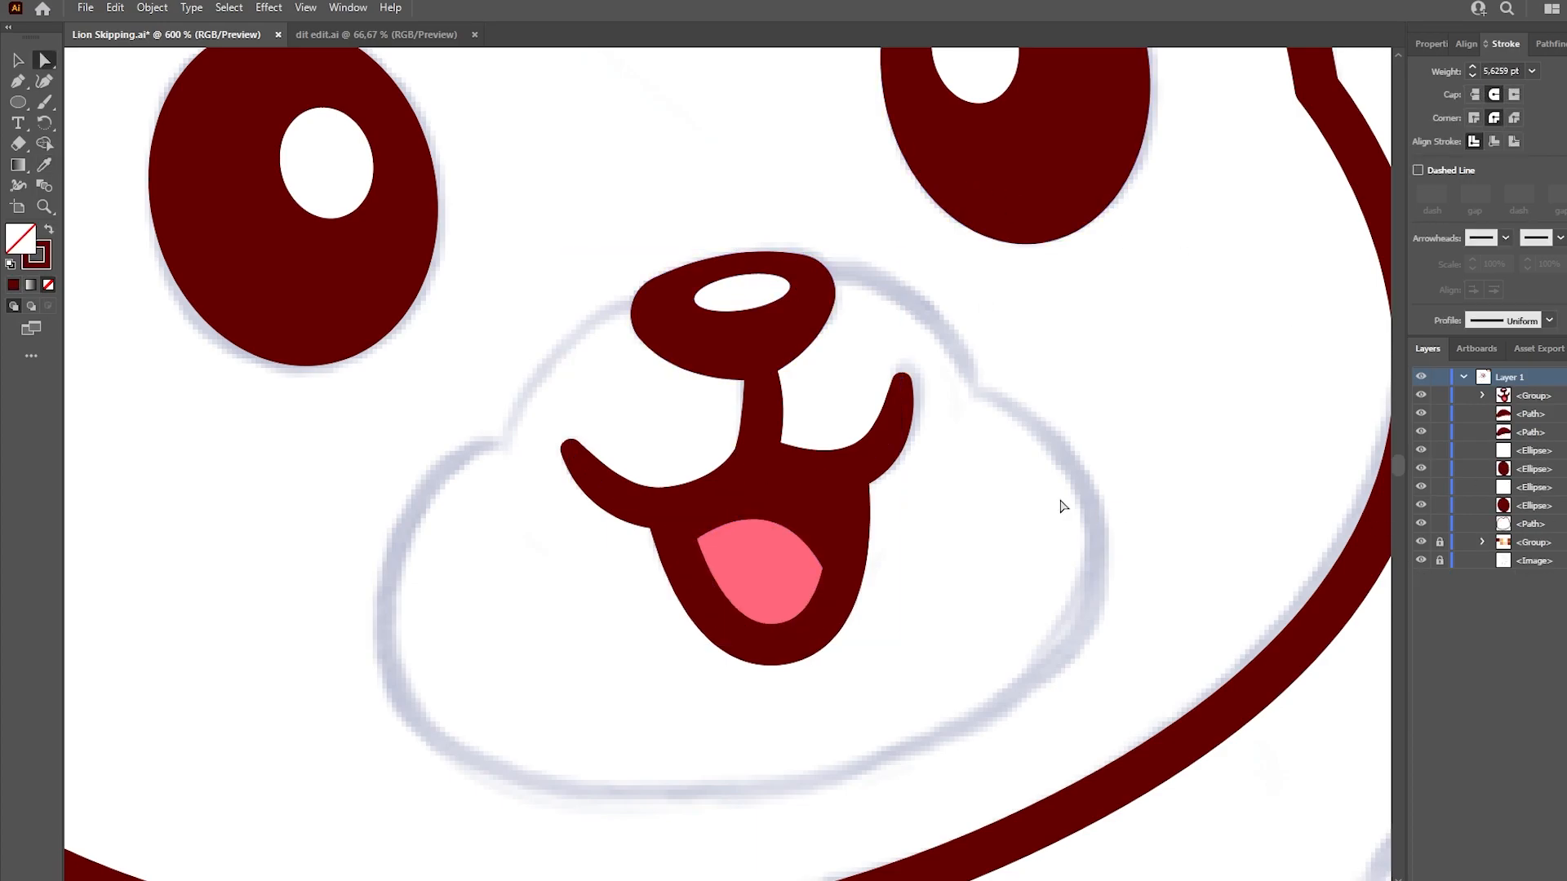
Step: Trace the closed muzzle shape around the nose and mouth with the Pen tool and refine its lower curves
key(p)
key(ctrl+minus)
click(581, 472)
drag(733, 354, 858, 329)
click(894, 426)
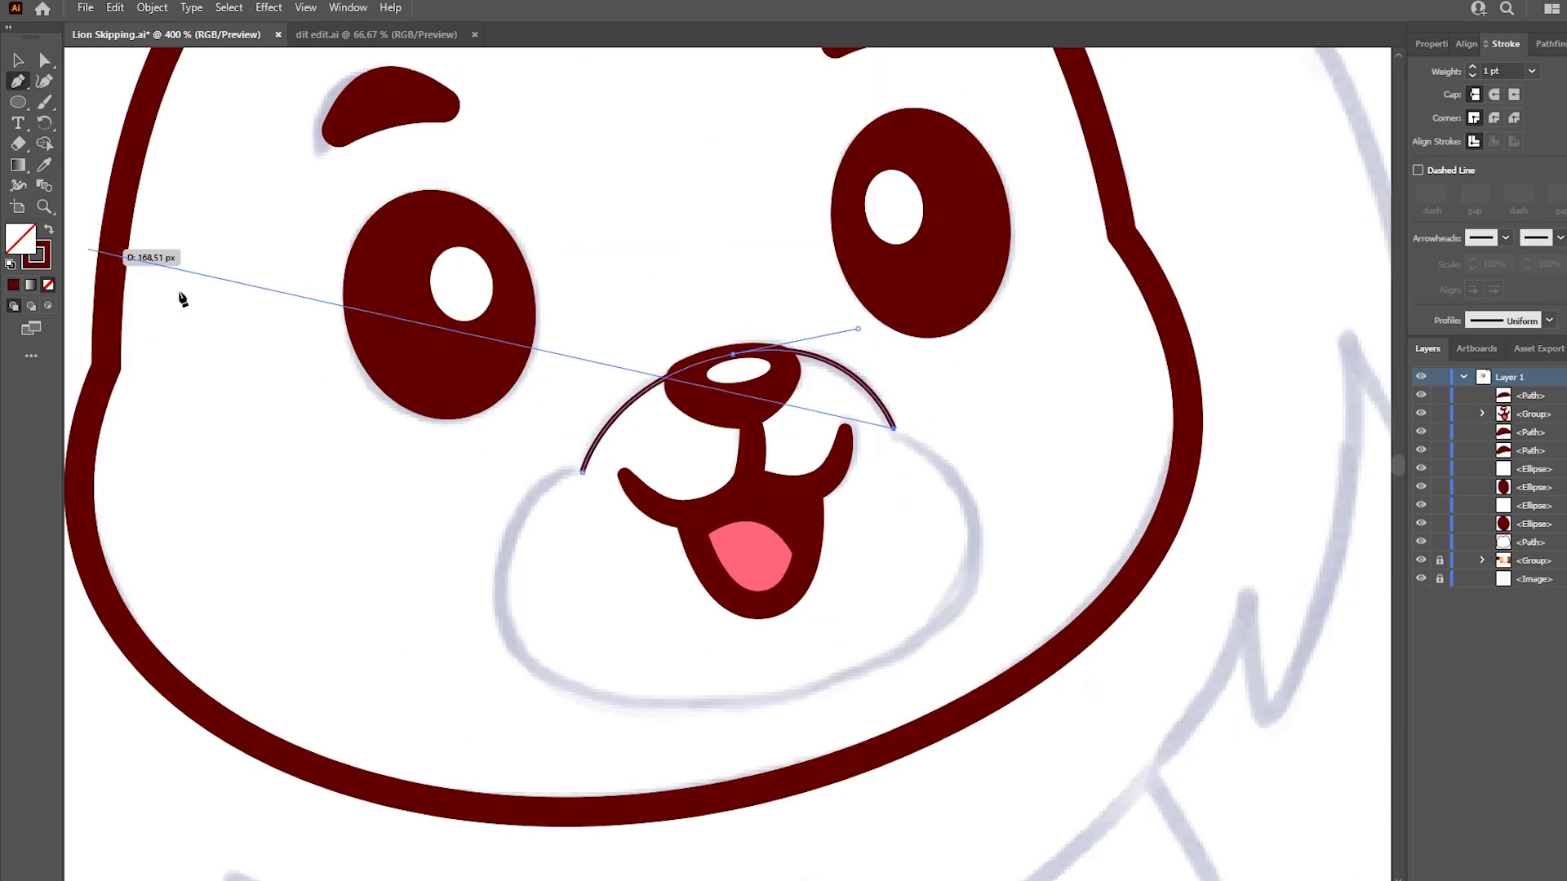
drag(965, 563, 952, 663)
drag(760, 700, 669, 714)
drag(500, 607, 483, 490)
click(582, 471)
drag(669, 714, 626, 721)
drag(965, 564, 966, 550)
drag(953, 648, 968, 641)
Step: Fill the muzzle with the nose highlight's white and stack it beneath the eyes, eyebrows, nose and mouth
key(i)
click(757, 365)
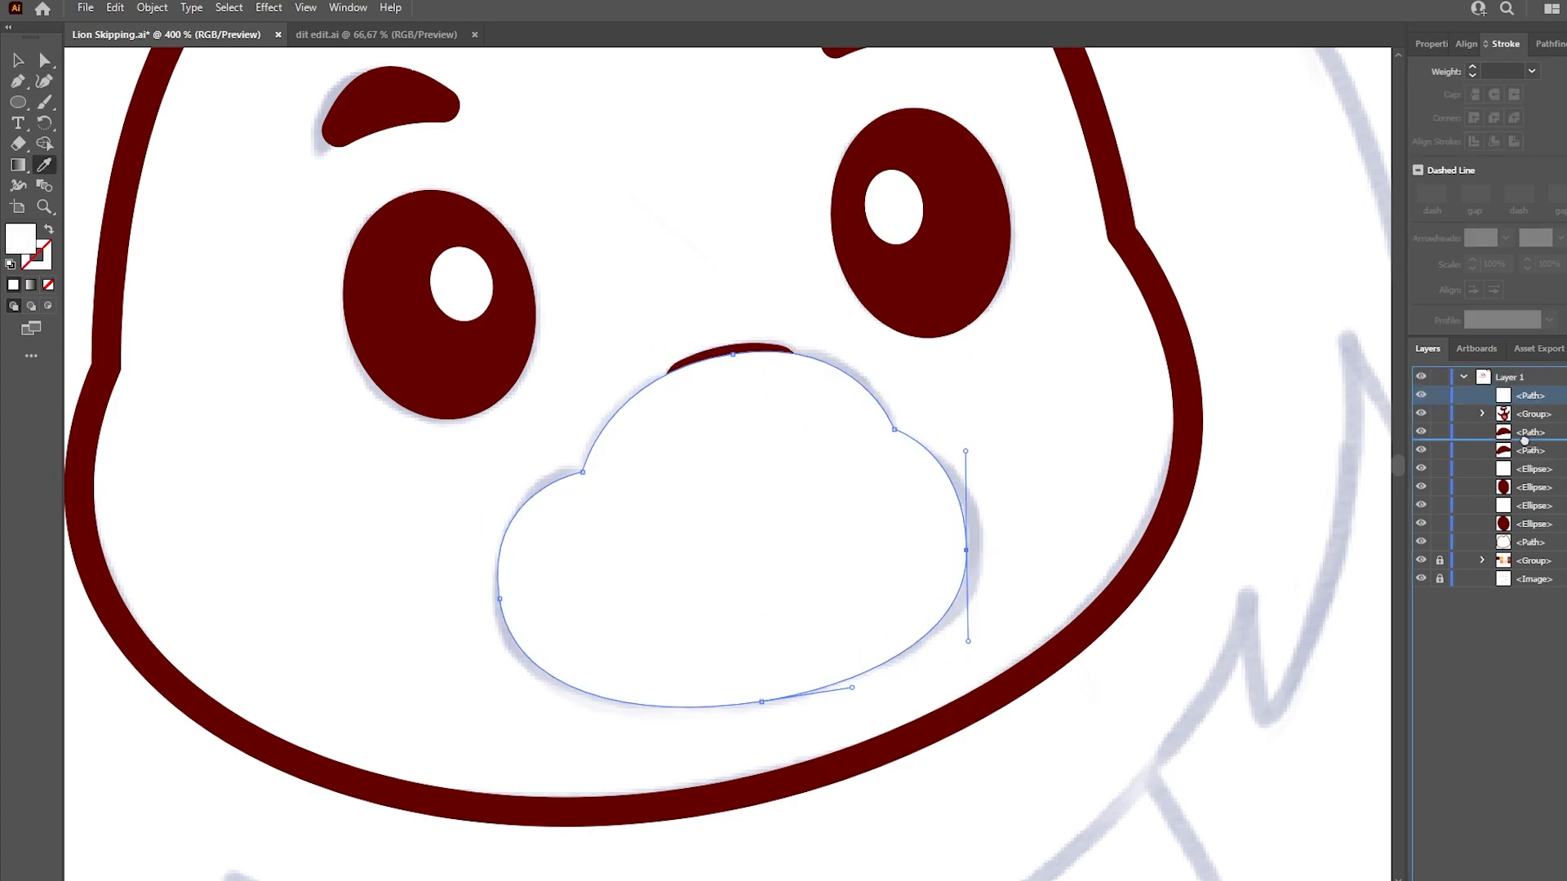
drag(1523, 538, 1522, 538)
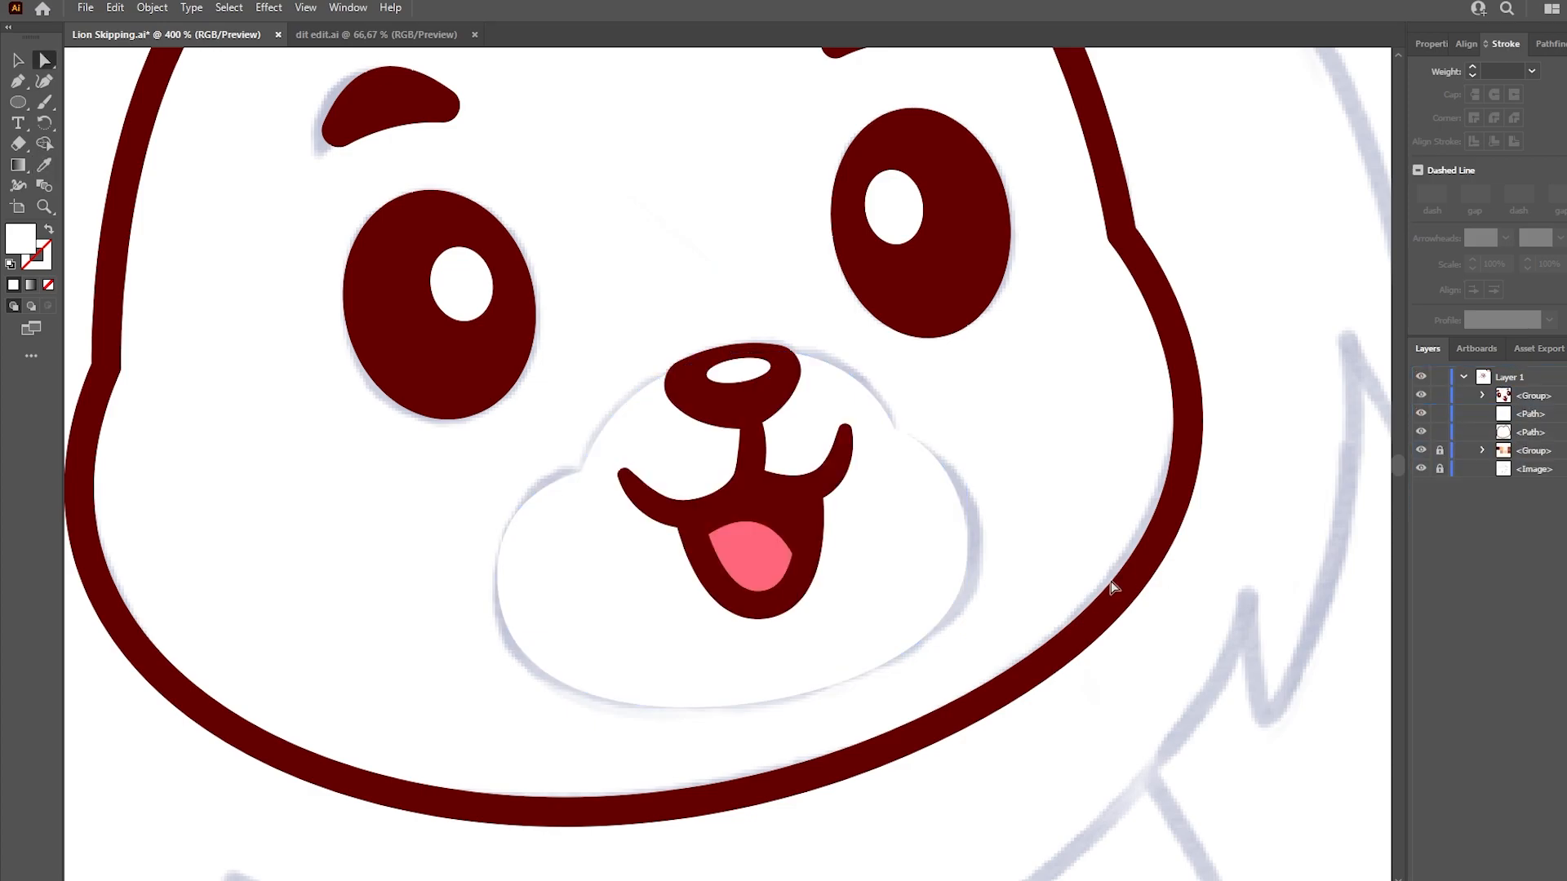
Step: Duplicate the face shape in place, then colour the face yellow-orange and the muzzle cream from the palette
key(ctrl+0)
key(ctrl+c)
key(ctrl+f)
click(1004, 101)
ctrl+click(1009, 263)
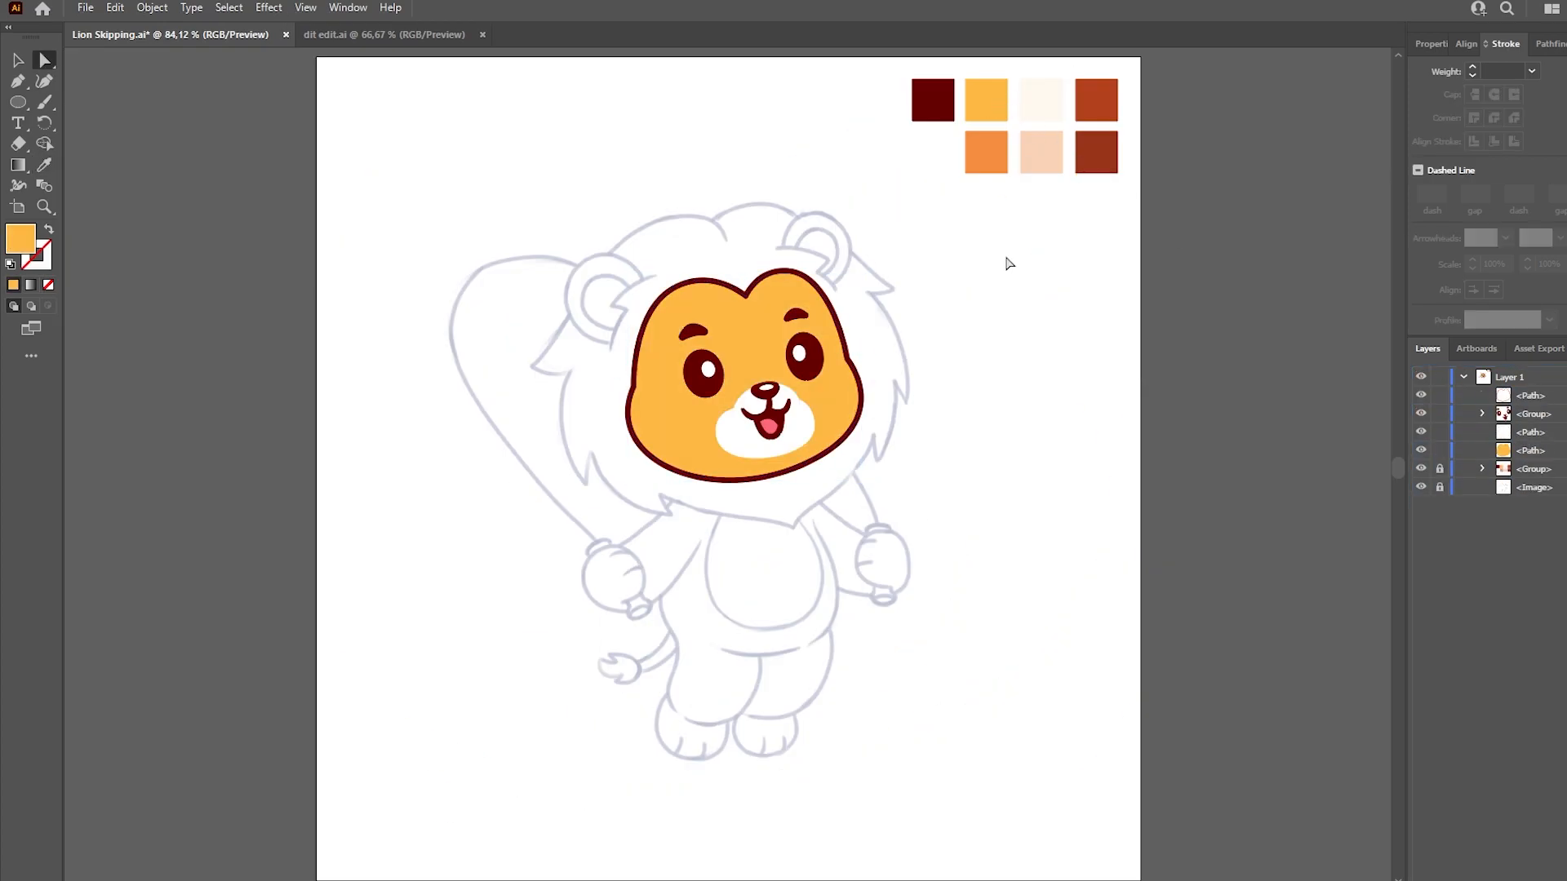
click(749, 326)
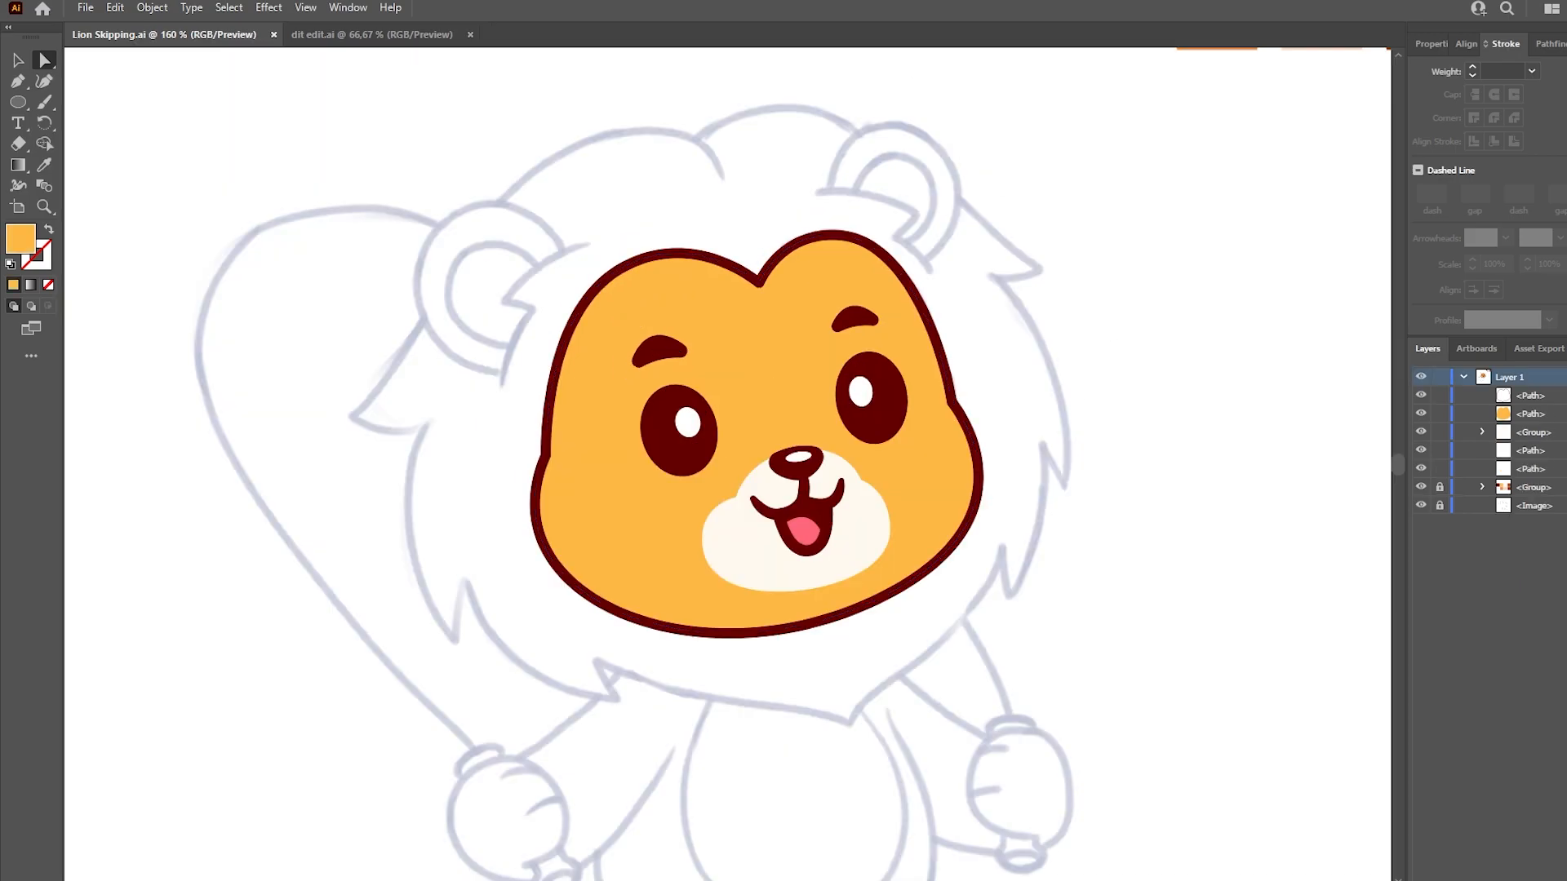
Step: Undo the last two changes and fill a face copy beneath the muzzle with the palette's darker orange
key(ctrl+z)
key(ctrl+z)
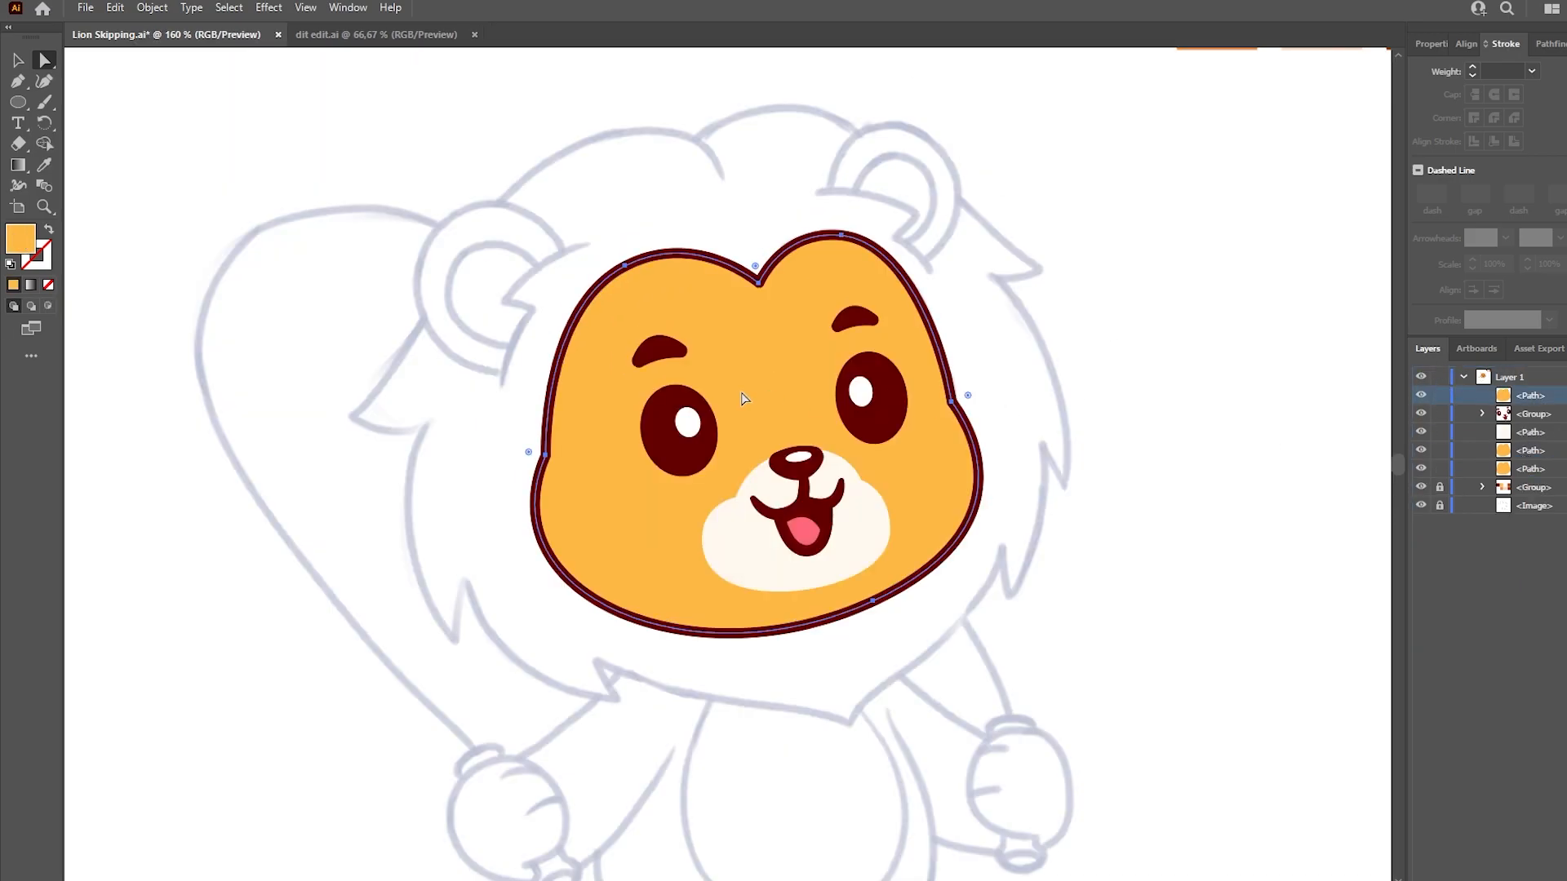
scroll(658, 392, down, 3)
key(i)
click(888, 230)
scroll(675, 415, up, 2)
scroll(395, 419, up, 1)
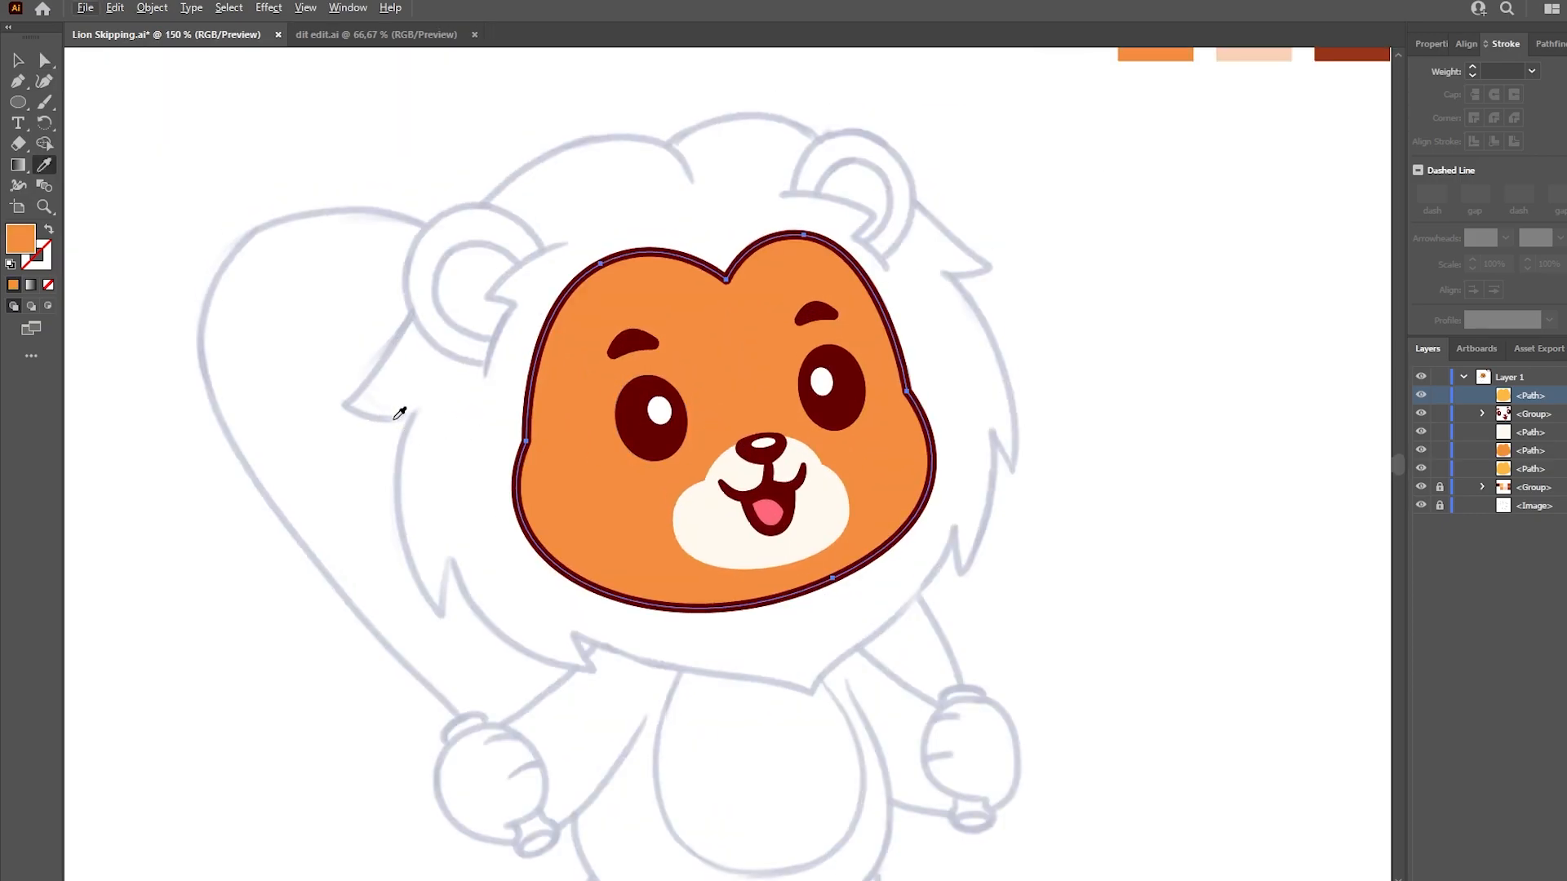
scroll(395, 418, left, 1)
key(a)
click(1103, 483)
key(ctrl+f)
drag(1525, 414, 1533, 466)
key(ctrl+z)
key(ctrl+z)
Step: Paste another yellow-orange face copy in place and shift it up so a band of darker orange shows at the chin
click(1564, 396)
click(1563, 450)
key(ctrl+f)
drag(893, 511, 900, 489)
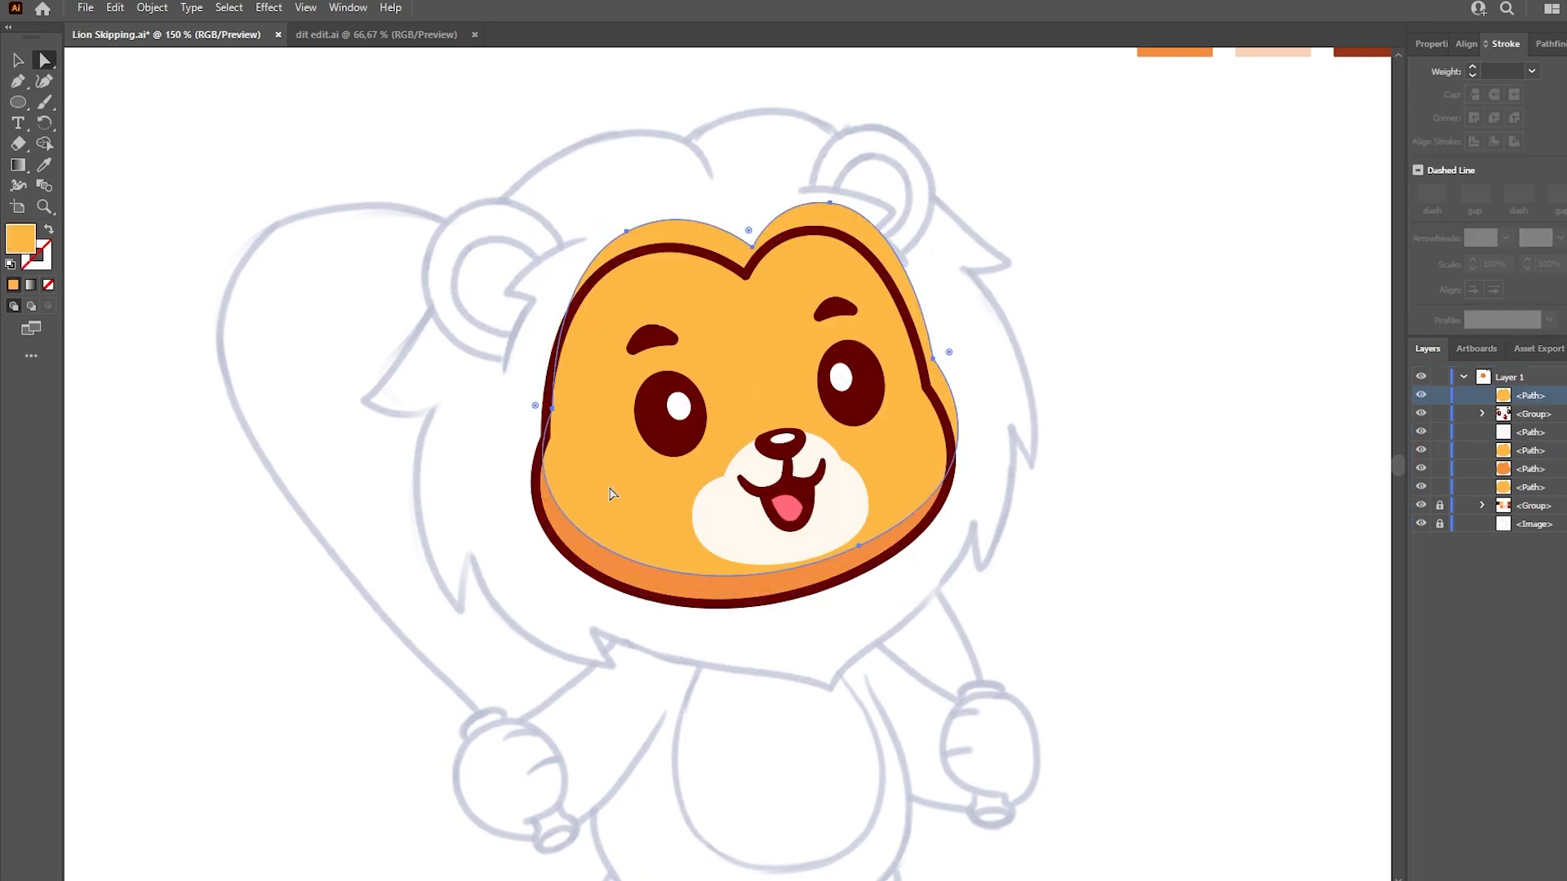
Step: Subtract the shifted copy from the darker orange face with Minus Front to form the chin shadow
shift+click(613, 572)
click(1548, 44)
click(1455, 90)
click(1063, 375)
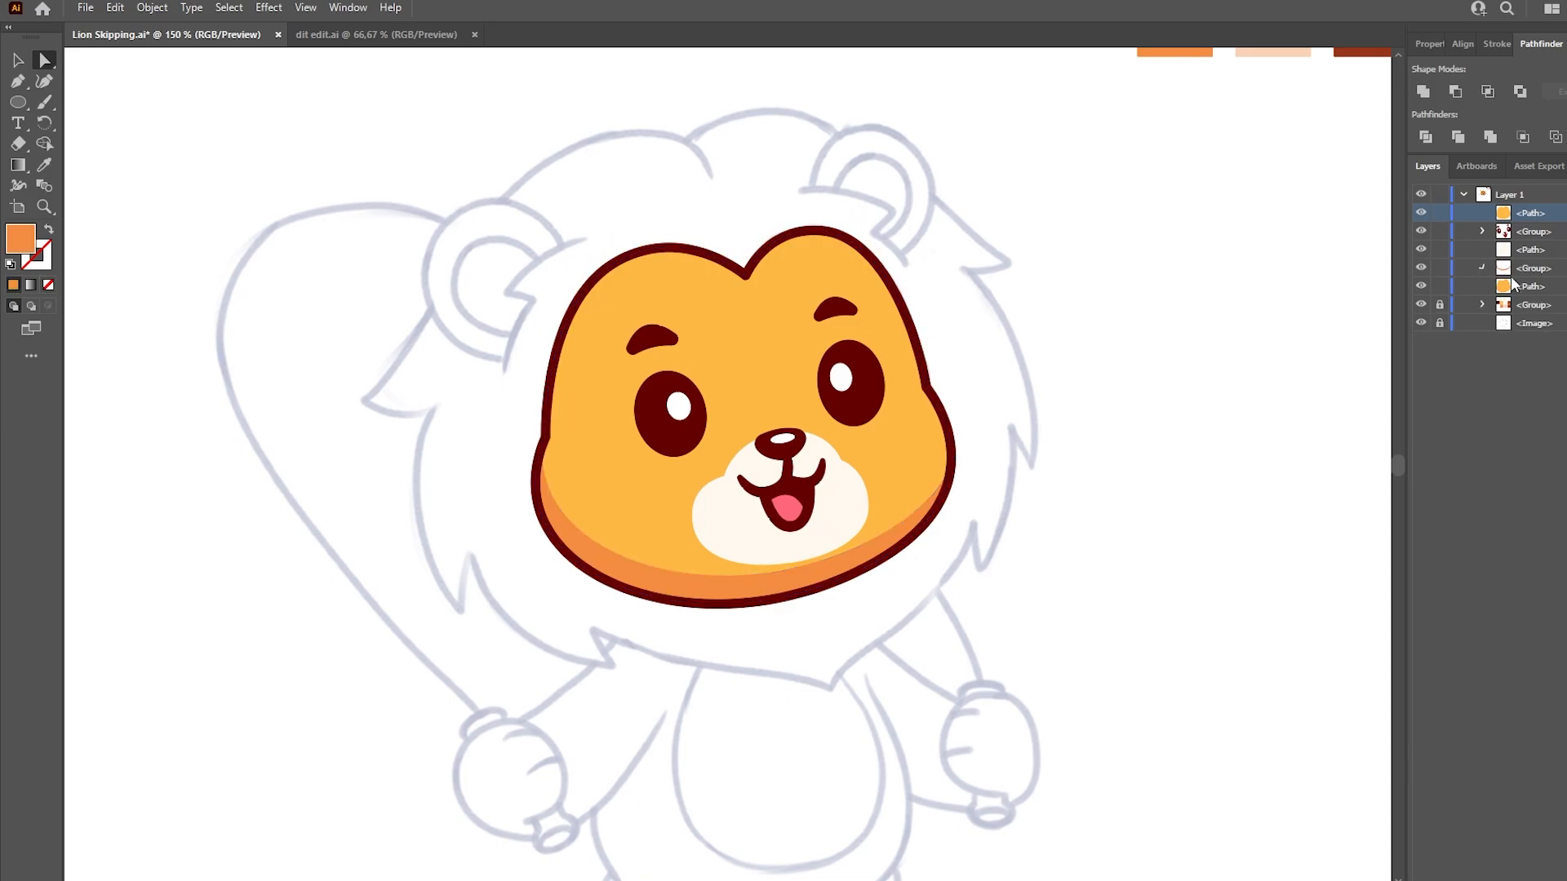
click(887, 282)
click(1015, 279)
key(i)
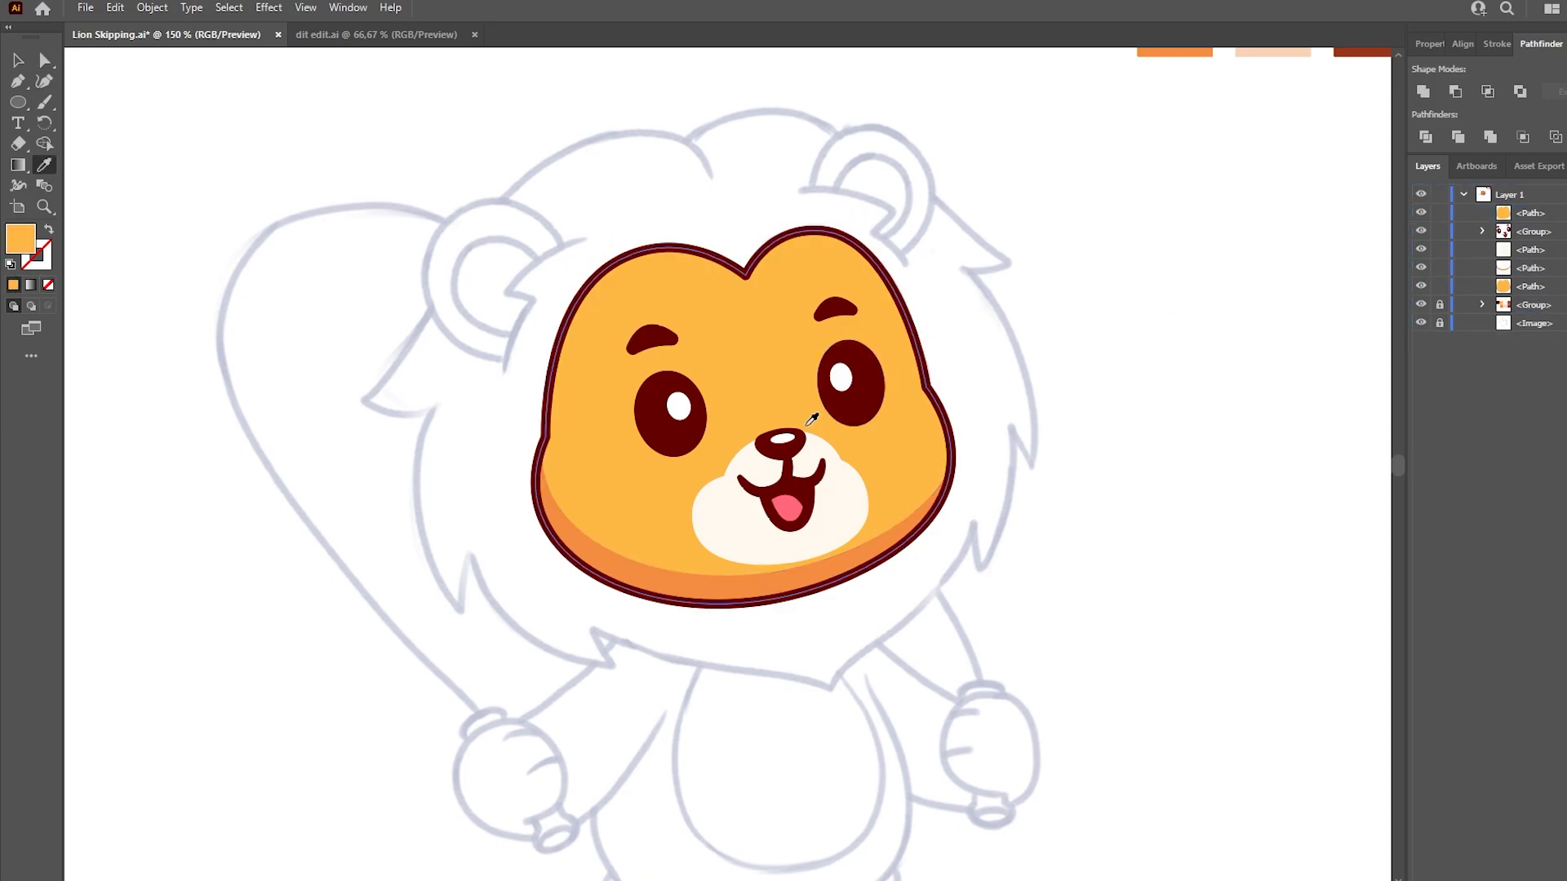
Step: Draw a closed Pen shape over the forehead whose lower edge marks two curved highlights inside the face outline
scroll(685, 253, up, 1)
key(p)
click(515, 375)
drag(764, 284, 1050, 448)
click(764, 284)
drag(1060, 294, 985, 204)
drag(834, 177, 540, 198)
drag(491, 243, 474, 369)
click(515, 375)
Step: Divide the forehead shape by the face shape and delete the excess outside the face
key(a)
shift+click(572, 324)
click(1425, 137)
click(726, 196)
key(Delete)
Step: Move the two forehead highlight pieces beneath the face outline and muzzle in the stacking order
click(1530, 213)
shift+click(1529, 231)
drag(1529, 232, 1531, 294)
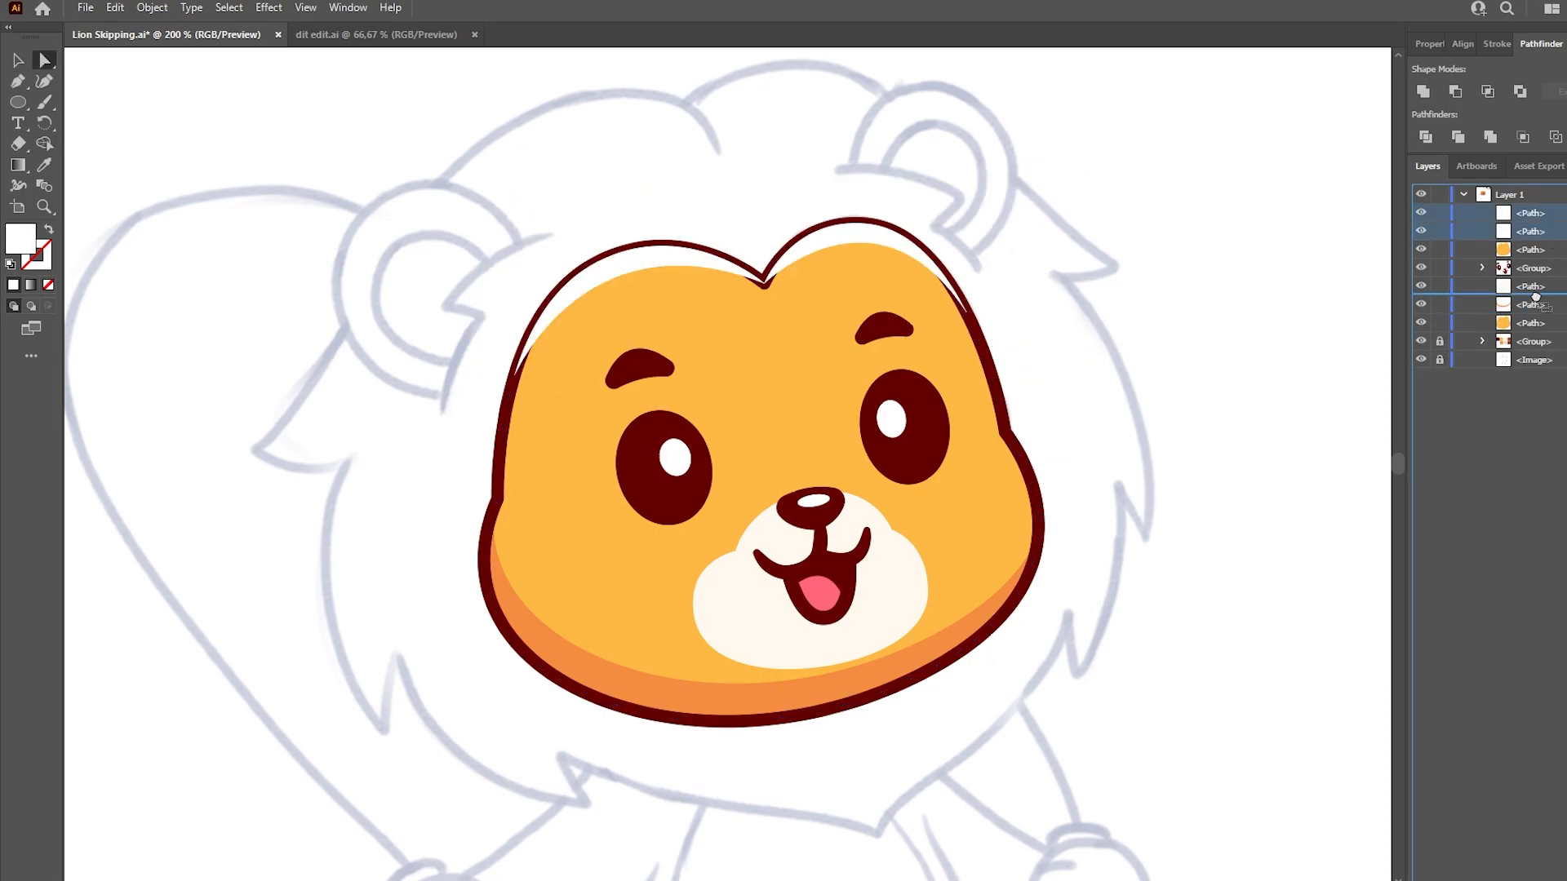
Step: Recolour both forehead highlight pieces light peach
click(795, 258)
shift+click(593, 280)
key(i)
click(628, 317)
click(1115, 313)
key(a)
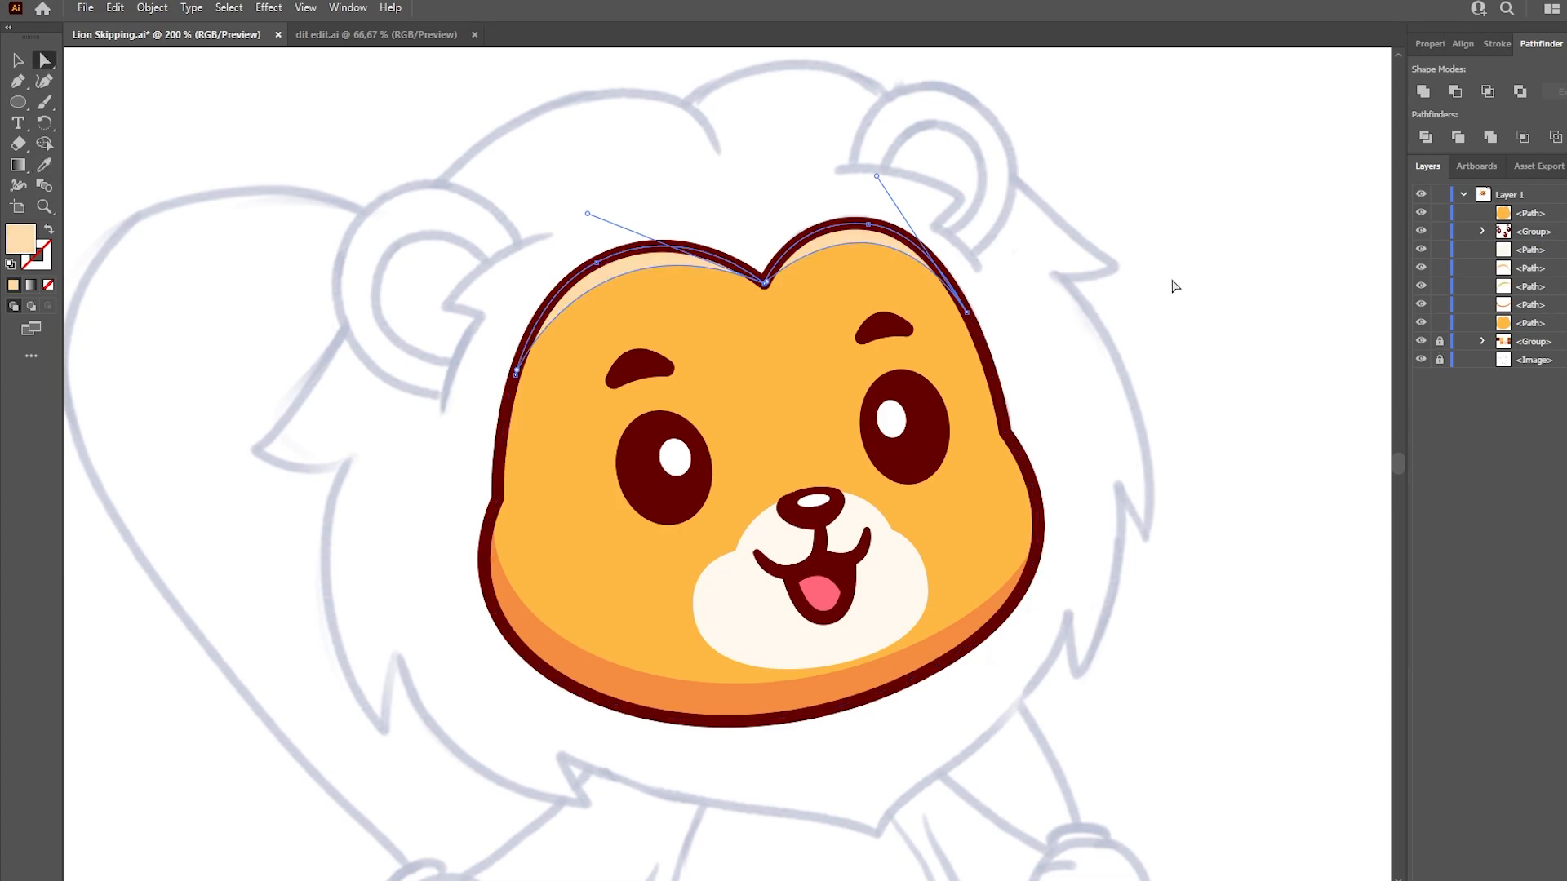
click(1172, 286)
Step: Lock the facial features group and draw a closed Pen shape on the muzzle beneath the nose for its shadow
click(1439, 232)
scroll(826, 620, up, 2)
key(p)
click(759, 527)
drag(681, 467, 789, 465)
click(777, 417)
click(838, 406)
drag(907, 439, 968, 378)
key(ctrl+z)
drag(838, 407, 853, 490)
drag(902, 413, 902, 412)
click(905, 439)
drag(759, 528, 590, 513)
Step: Swap the muzzle shadow's stroke and fill and stack it beneath the facial features group
click(49, 229)
mouse_move(1534, 213)
mouse_down()
mouse_move(1540, 283)
mouse_move(1539, 259)
mouse_up()
key(a)
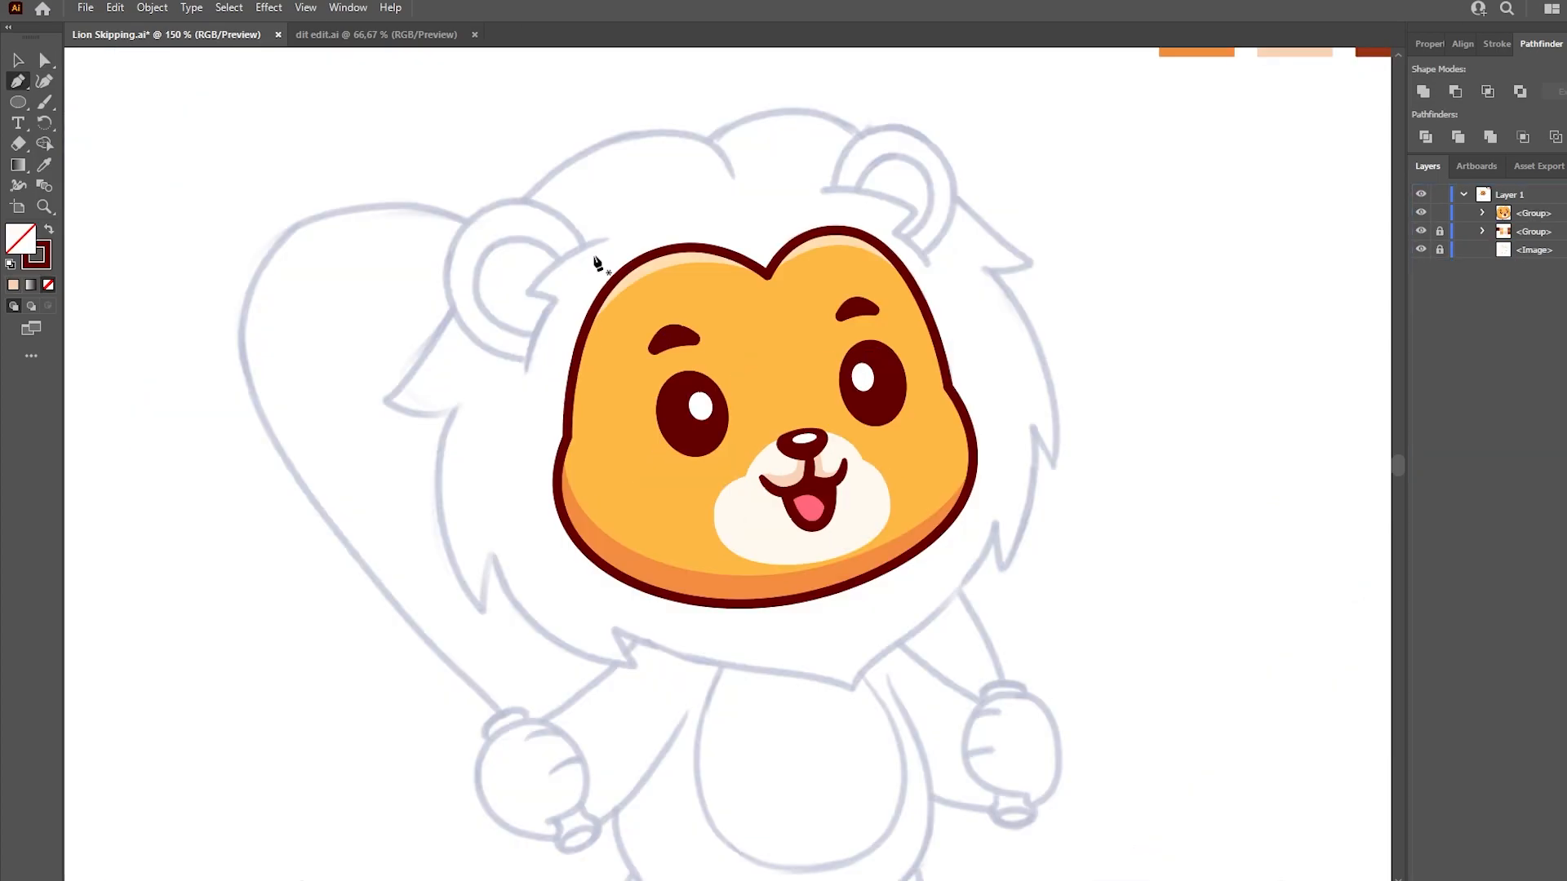
Step: Trace the outer curve of the sketched left ear with the Pen tool, ending at its base near the face
click(593, 255)
drag(455, 237, 398, 328)
key(ctrl+z)
drag(472, 191, 471, 191)
drag(463, 330, 488, 357)
click(553, 354)
Step: Delete the misplaced end of the left ear path, adjust its curve and close the outline with a straight edge
key(a)
click(534, 356)
key(a)
click(550, 355)
key(Delete)
click(604, 198)
click(527, 200)
drag(468, 193, 455, 190)
key(p)
click(591, 256)
click(542, 355)
Step: Duplicate the left ear outline in place and scale the copy down to form the inner ear
key(v)
click(565, 193)
drag(564, 180, 332, 231)
key(ctrl+c)
key(ctrl+f)
drag(596, 198, 572, 239)
drag(480, 284, 471, 284)
click(613, 197)
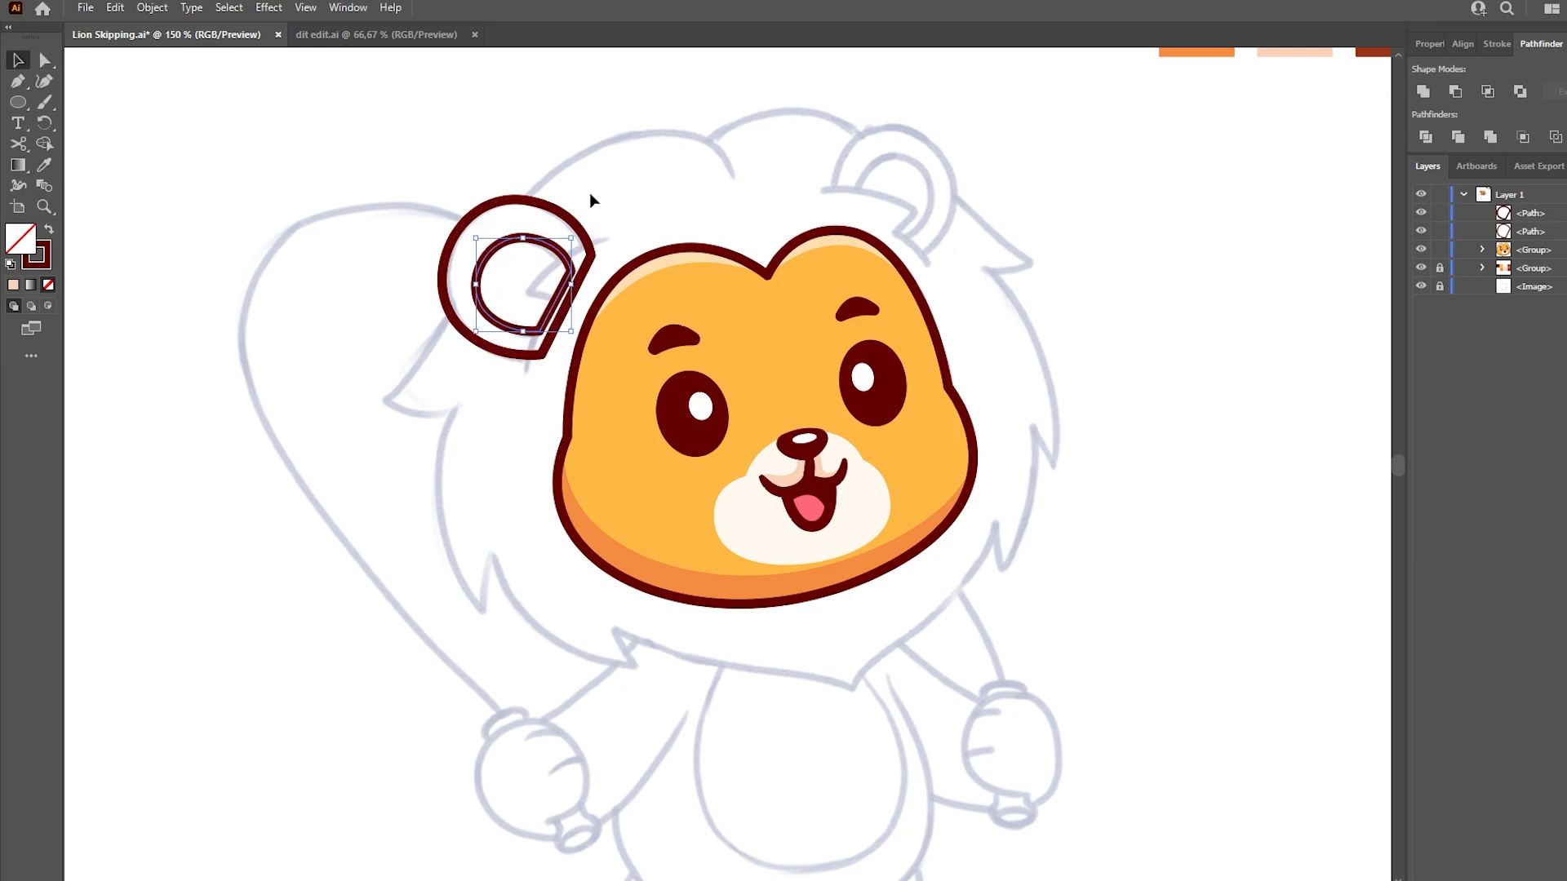
Step: Move the inner ear's two corner points outward so its straight edge lines up with the outer ear's edge
key(a)
drag(572, 270, 580, 276)
drag(539, 332, 546, 339)
Step: Paste a copy of the inner ear shape in place and fill it with the tongue's pink
key(v)
click(585, 183)
key(ctrl+f)
key(i)
click(808, 506)
key(a)
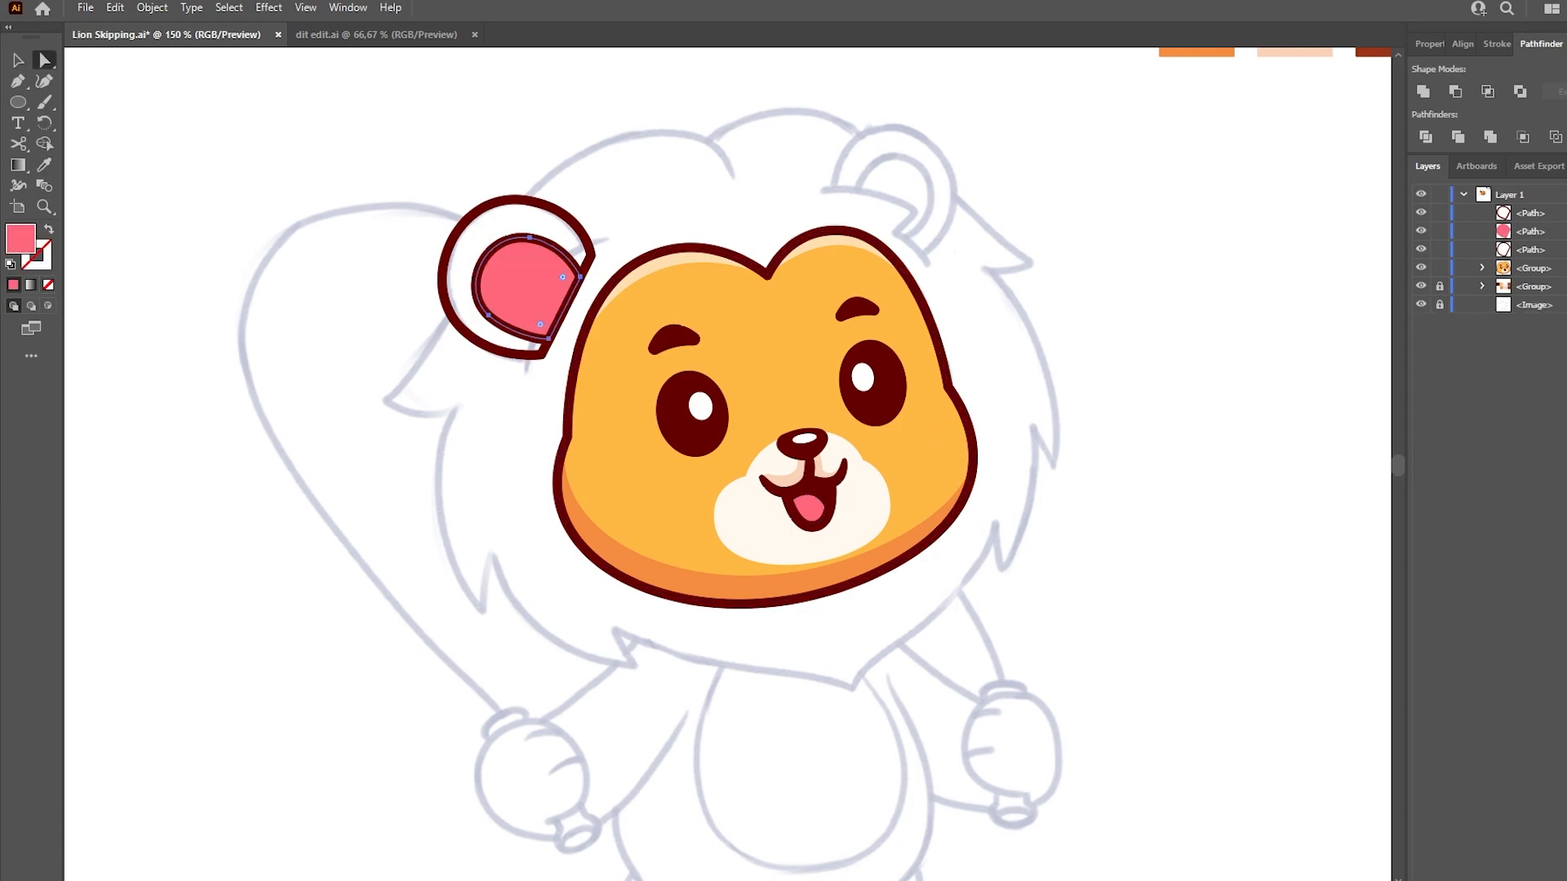
Step: Paste a copy of the outer ear shape behind the original and fill it with the face's orange
key(ctrl+g)
key(ctrl+c)
key(ctrl+b)
key(i)
click(803, 274)
Step: Group the left ear's pieces and stack the group beneath the face group
key(ctrl+g)
drag(1519, 214, 1519, 239)
key(a)
click(1205, 231)
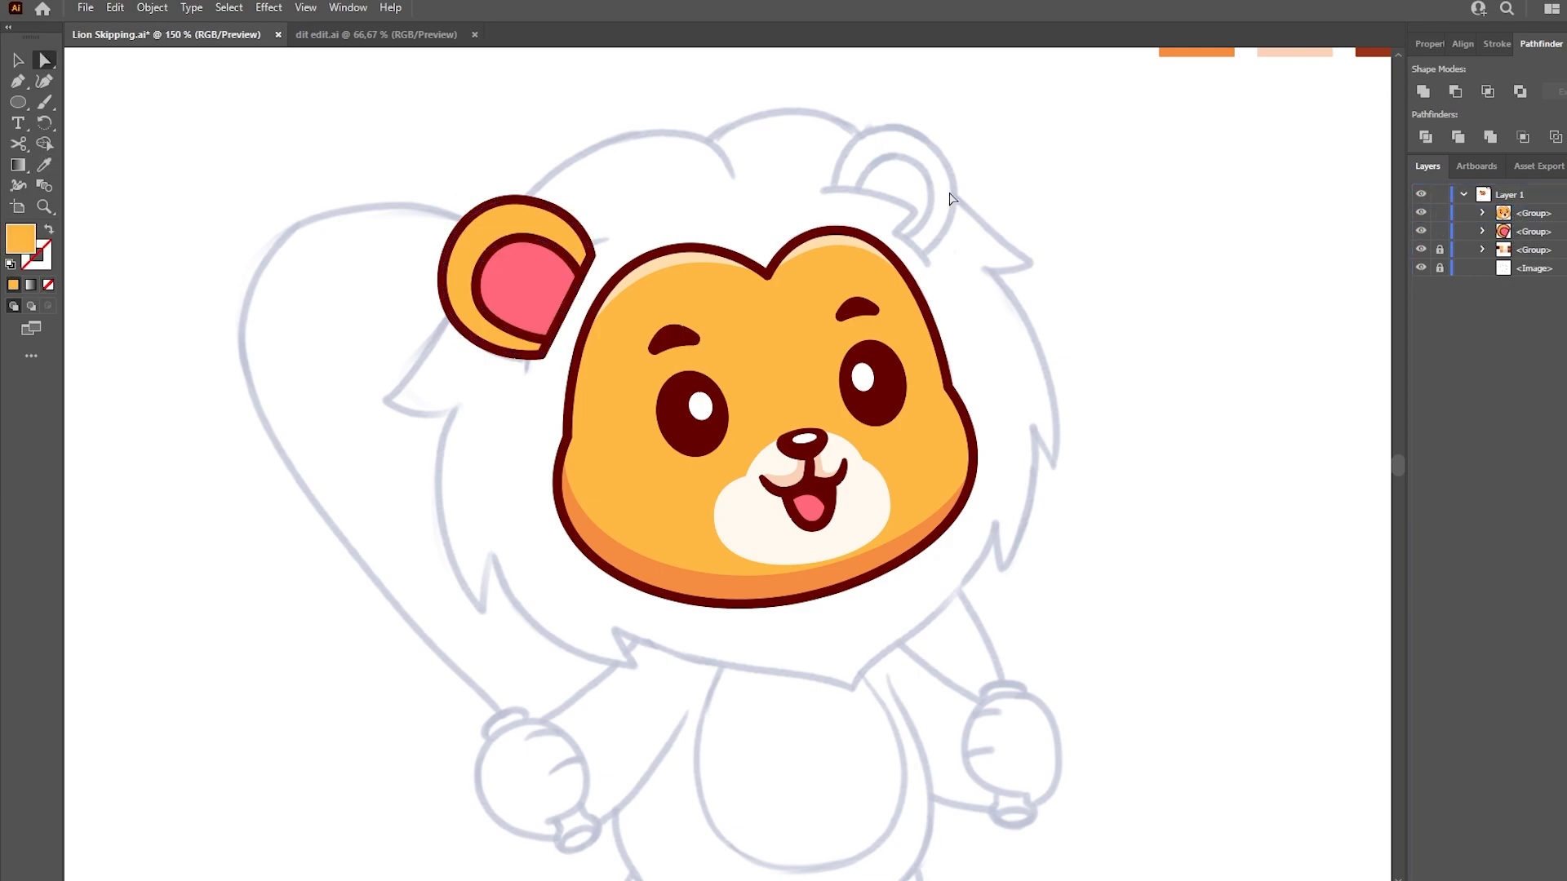
Step: Apply the dark outline style and trace the mane from the top notch down its left side to the lower-left tuft
click(588, 245)
key(i)
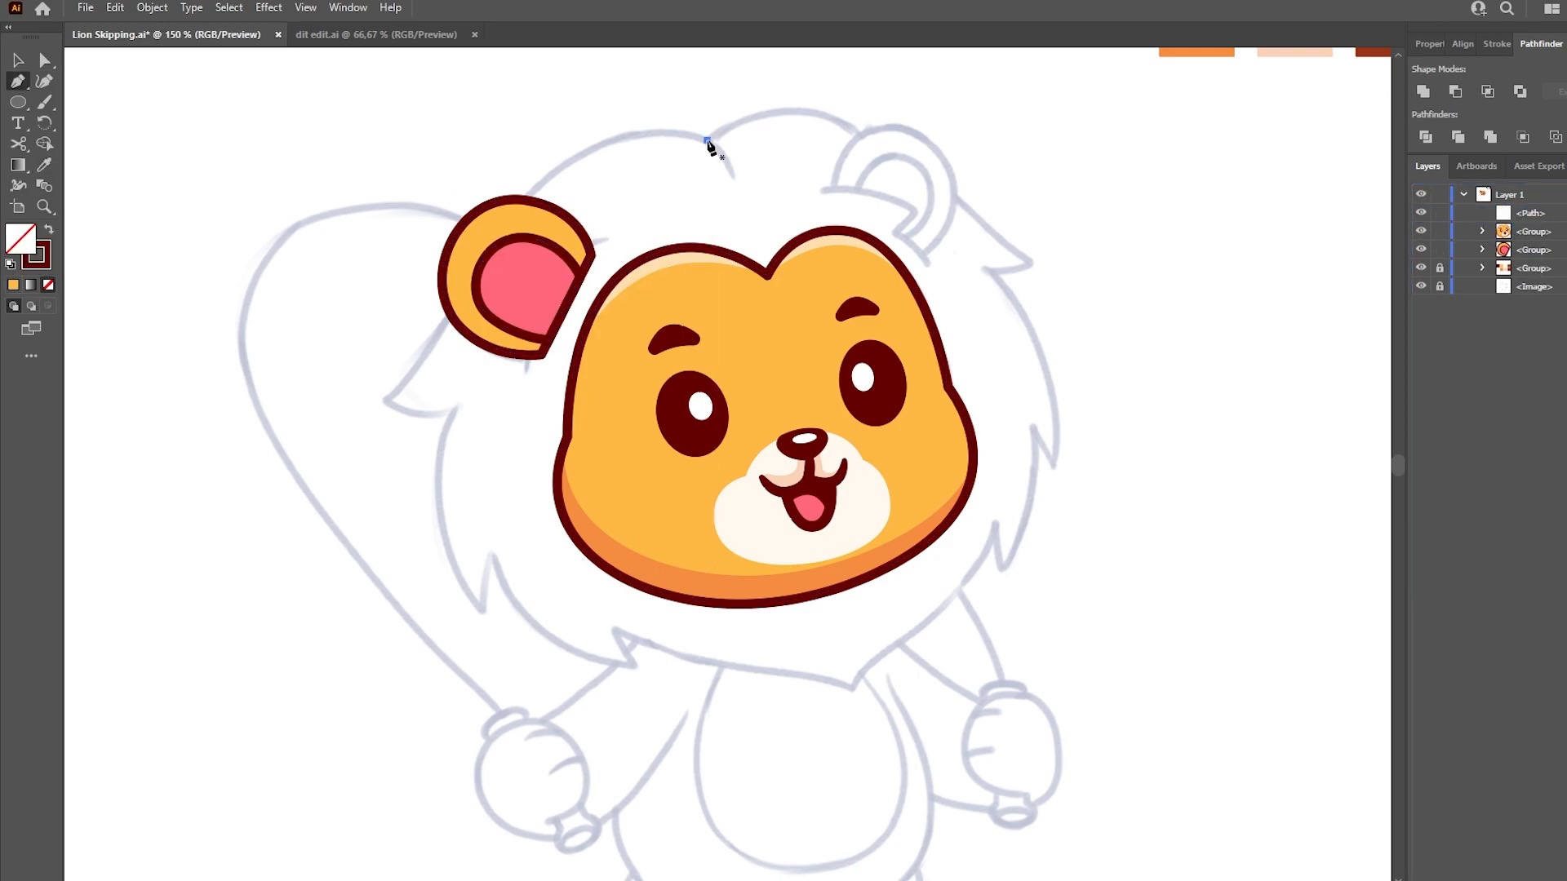
drag(510, 222, 421, 349)
drag(378, 400, 336, 436)
click(379, 400)
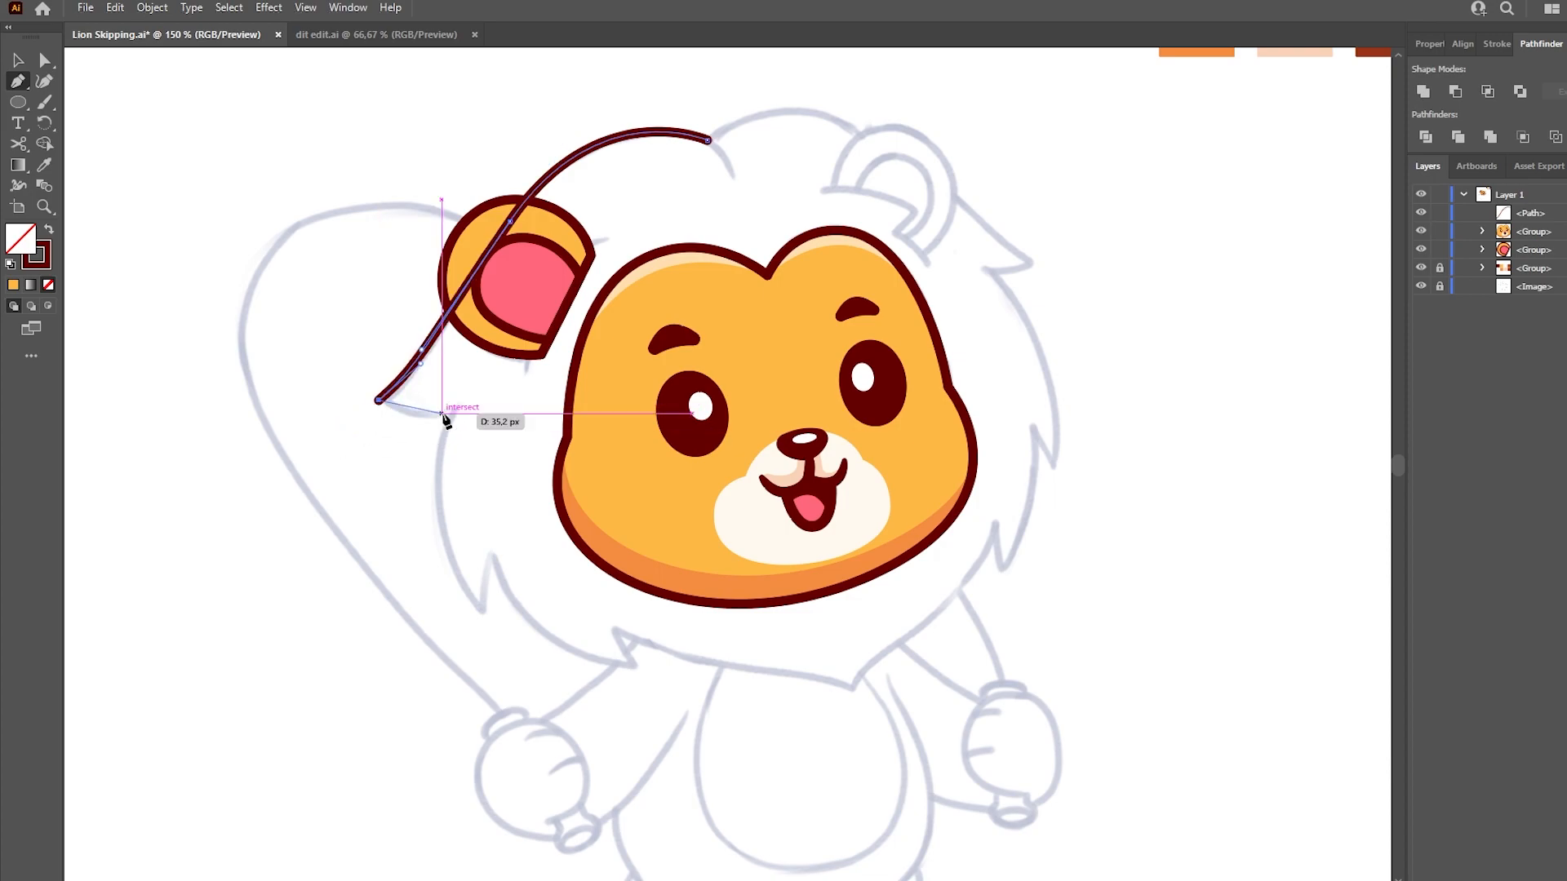
click(455, 414)
drag(484, 616, 511, 662)
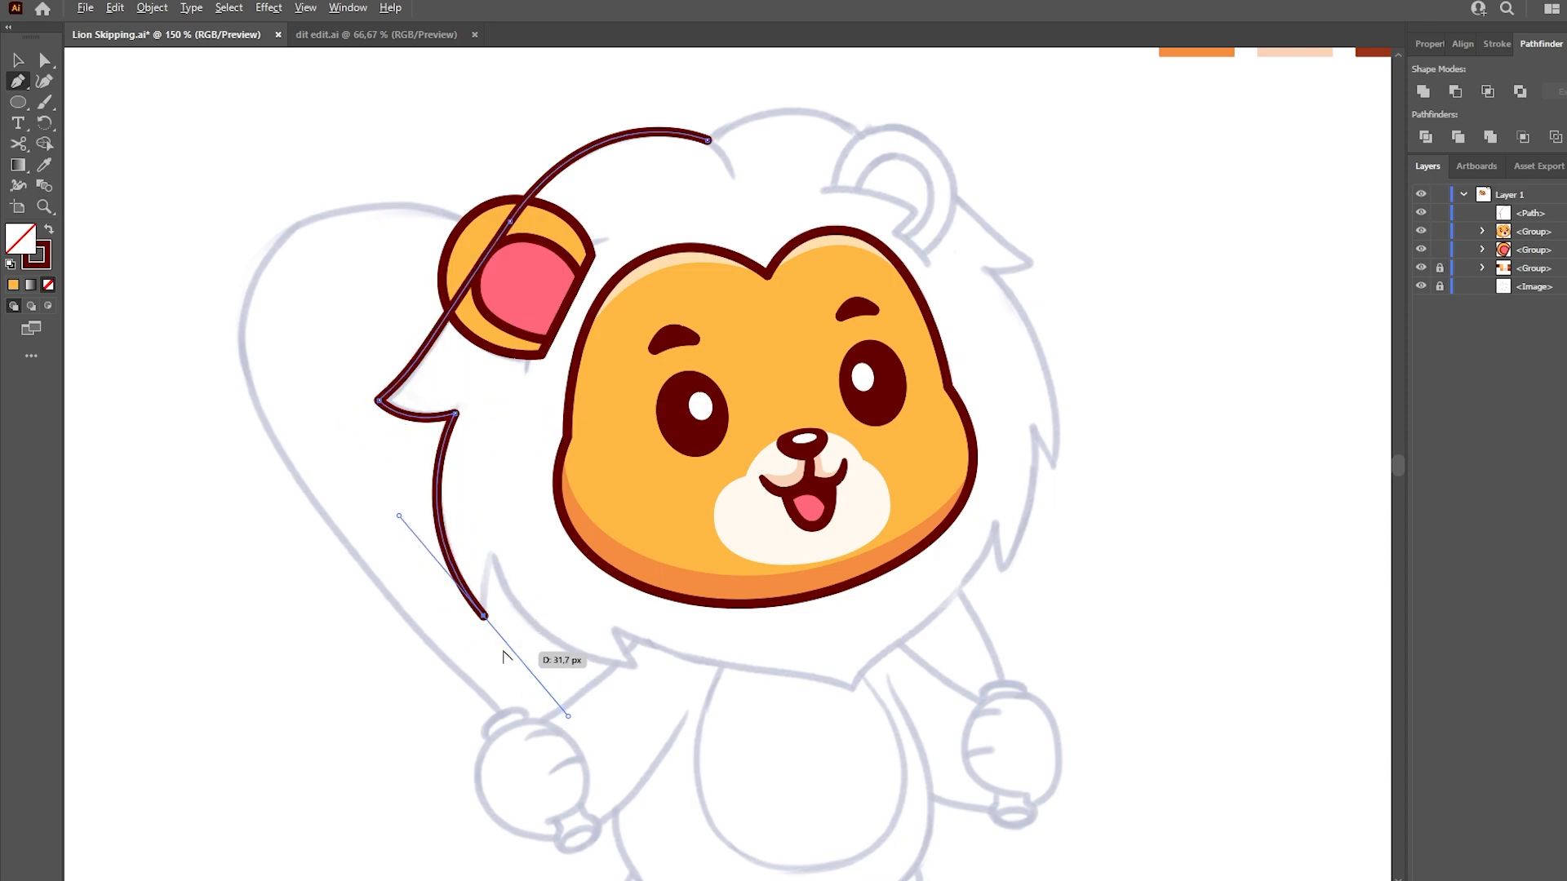
Step: Continue the mane outline through the bottom tufts to the pointed chin and up toward the right side
drag(498, 565, 495, 559)
drag(638, 671, 612, 608)
click(618, 627)
click(845, 696)
drag(904, 641, 943, 614)
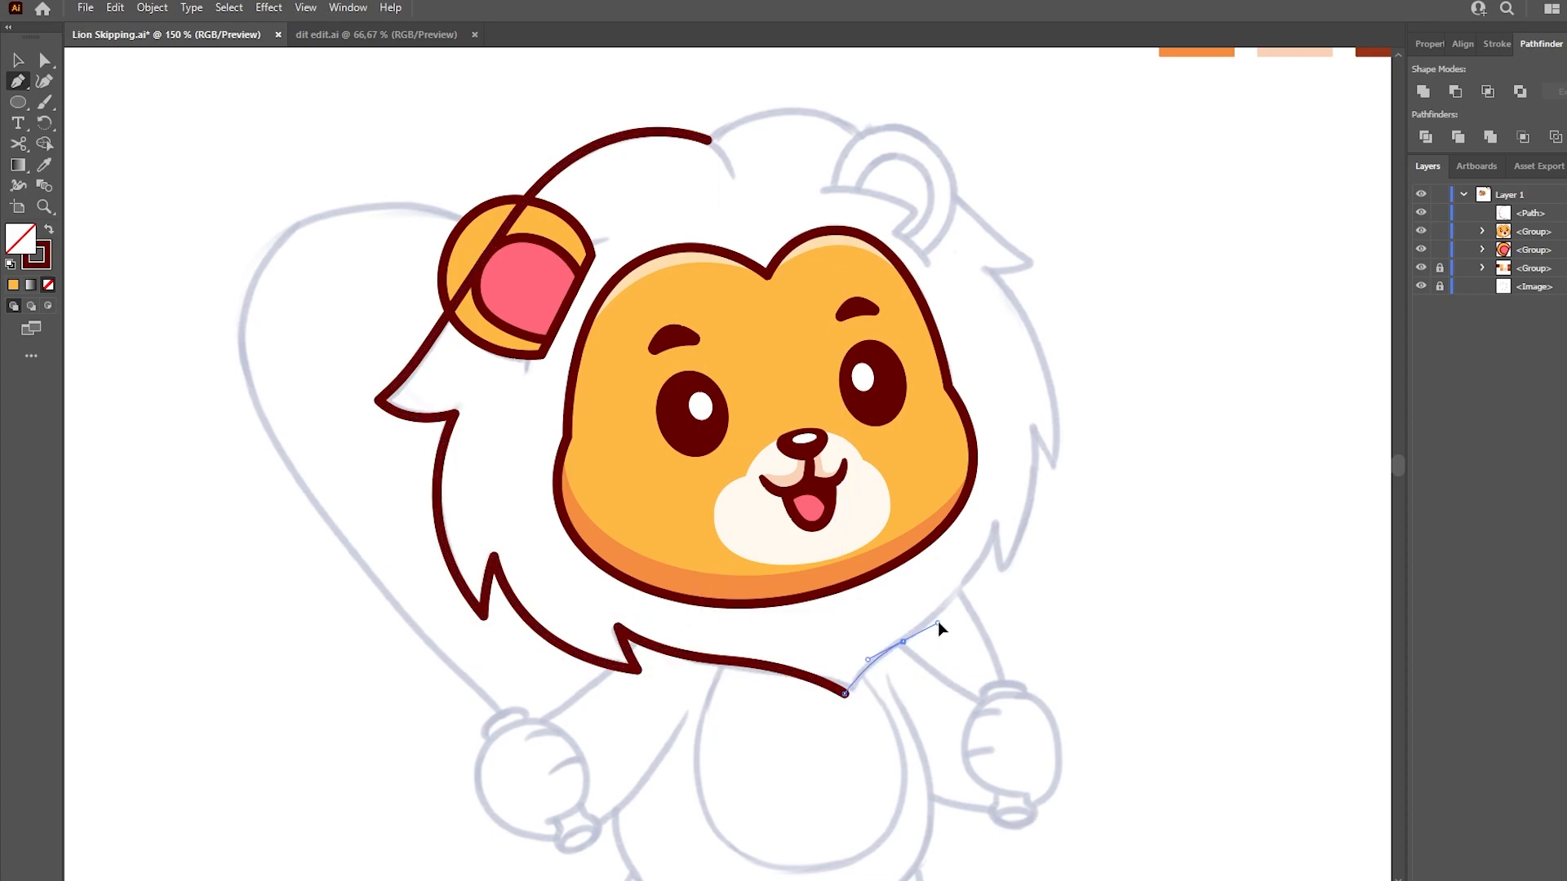
Step: Trace the mane's right-side tufts and top curve, closing the outline at the top notch
click(997, 518)
click(1002, 570)
drag(1037, 428, 1064, 487)
click(1058, 468)
drag(989, 263, 1038, 270)
click(1035, 263)
drag(919, 162, 864, 117)
drag(708, 140, 703, 195)
Step: Draw a short curved hair parting down from the mane's top notch and open the mane outline's stroke settings
ctrl+click(945, 165)
drag(706, 140, 745, 203)
ctrl+click(649, 194)
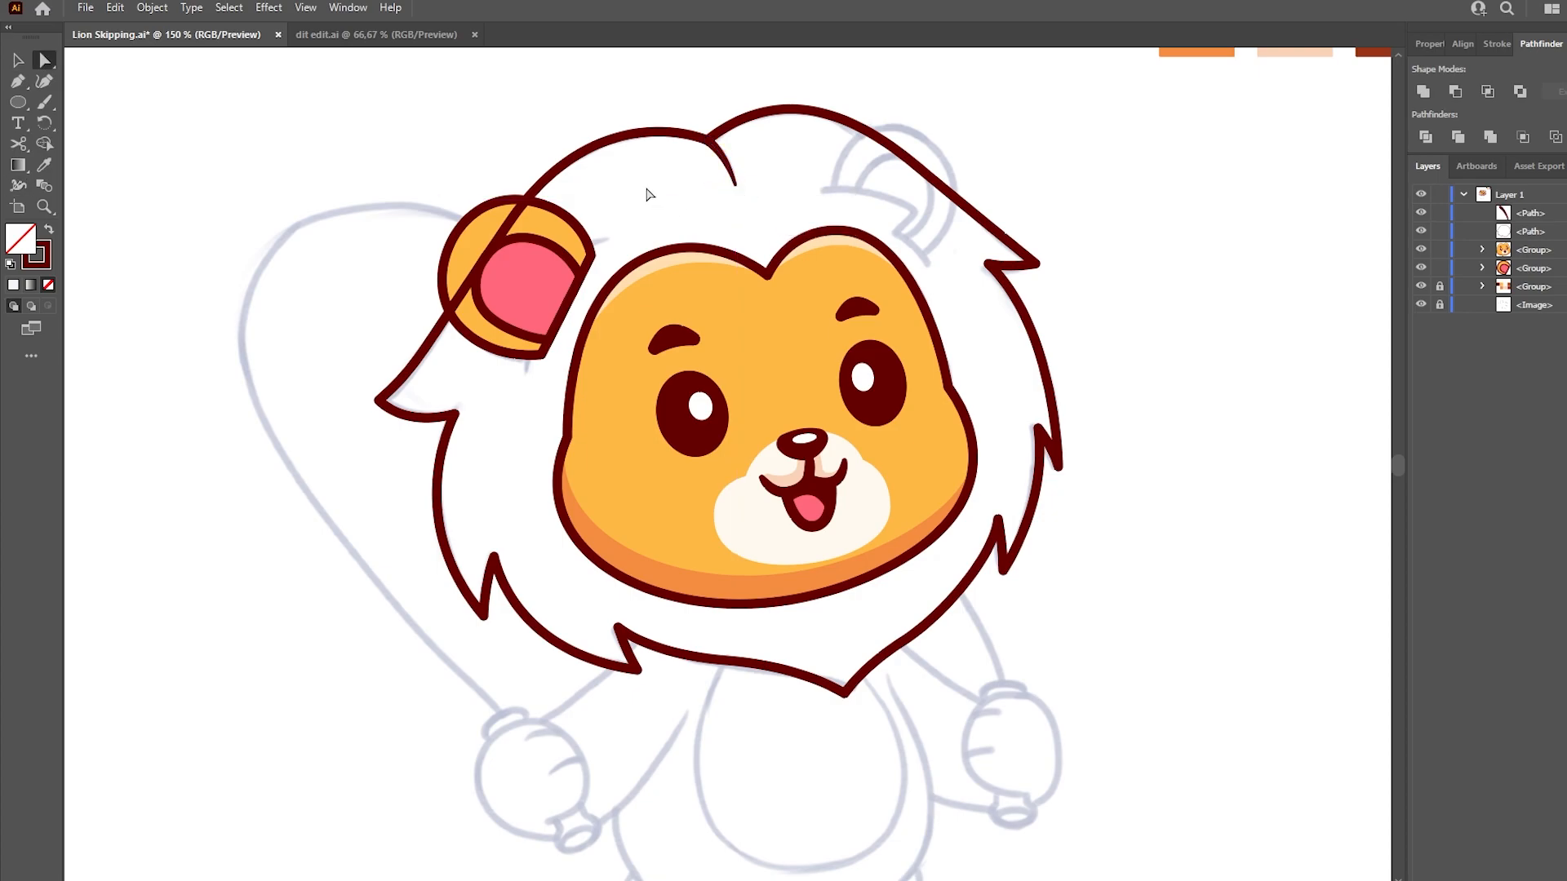
click(1493, 44)
click(1473, 118)
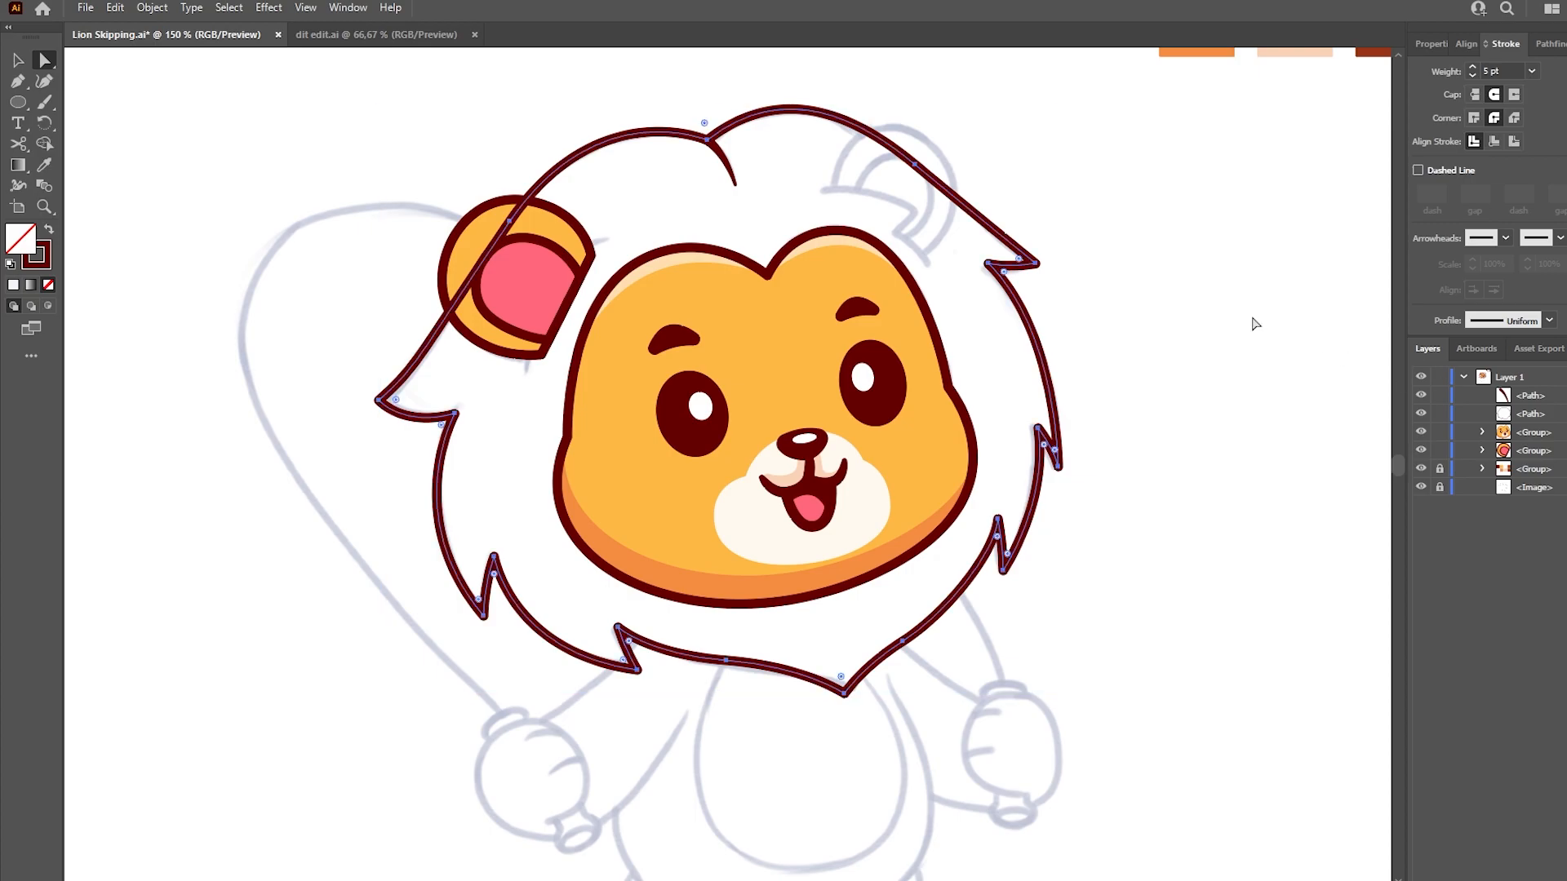
Step: Hide the ear group and trace the zigzag hair tuft that overlaps the left ear
click(1420, 450)
key(p)
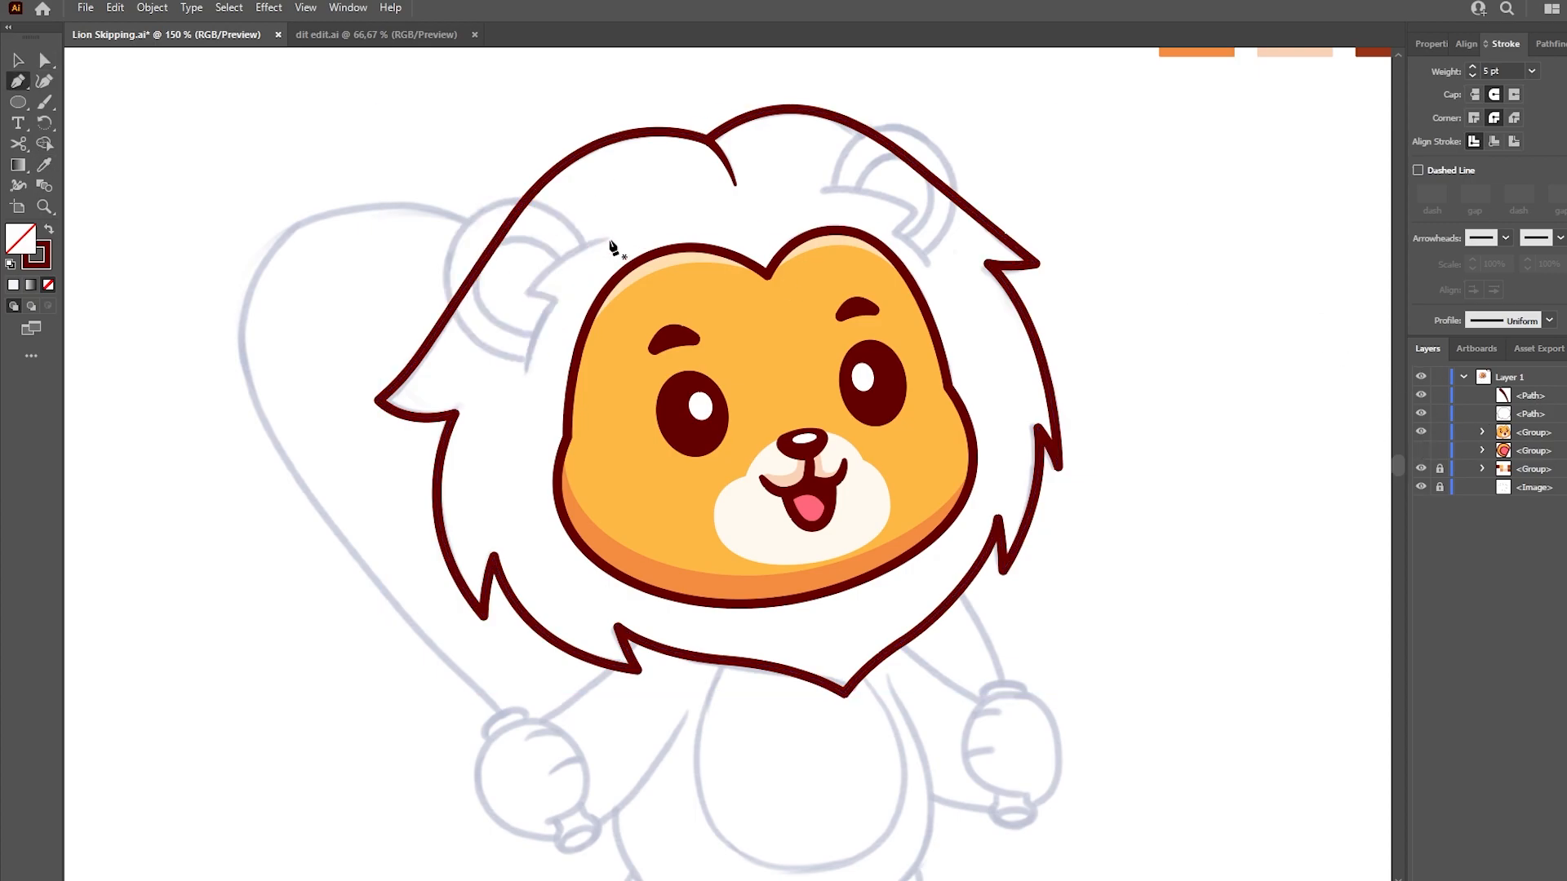
click(605, 238)
drag(500, 349, 501, 349)
alt+click(529, 295)
drag(557, 303, 528, 400)
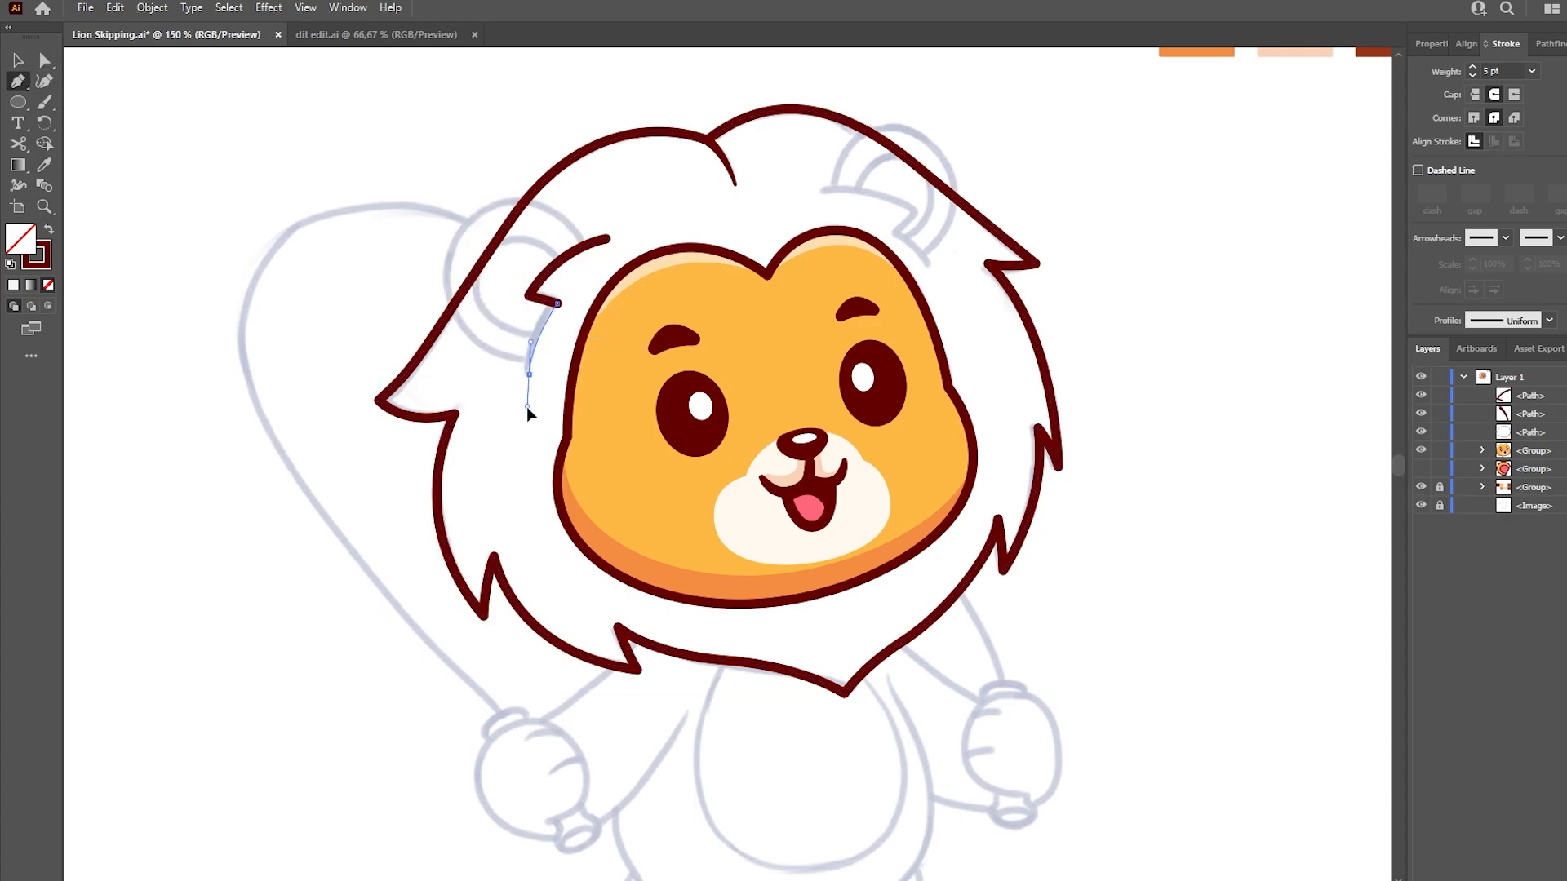
Step: Taper both ends of the left ear's hair tuft line with the Width tool
key(ctrl+=)
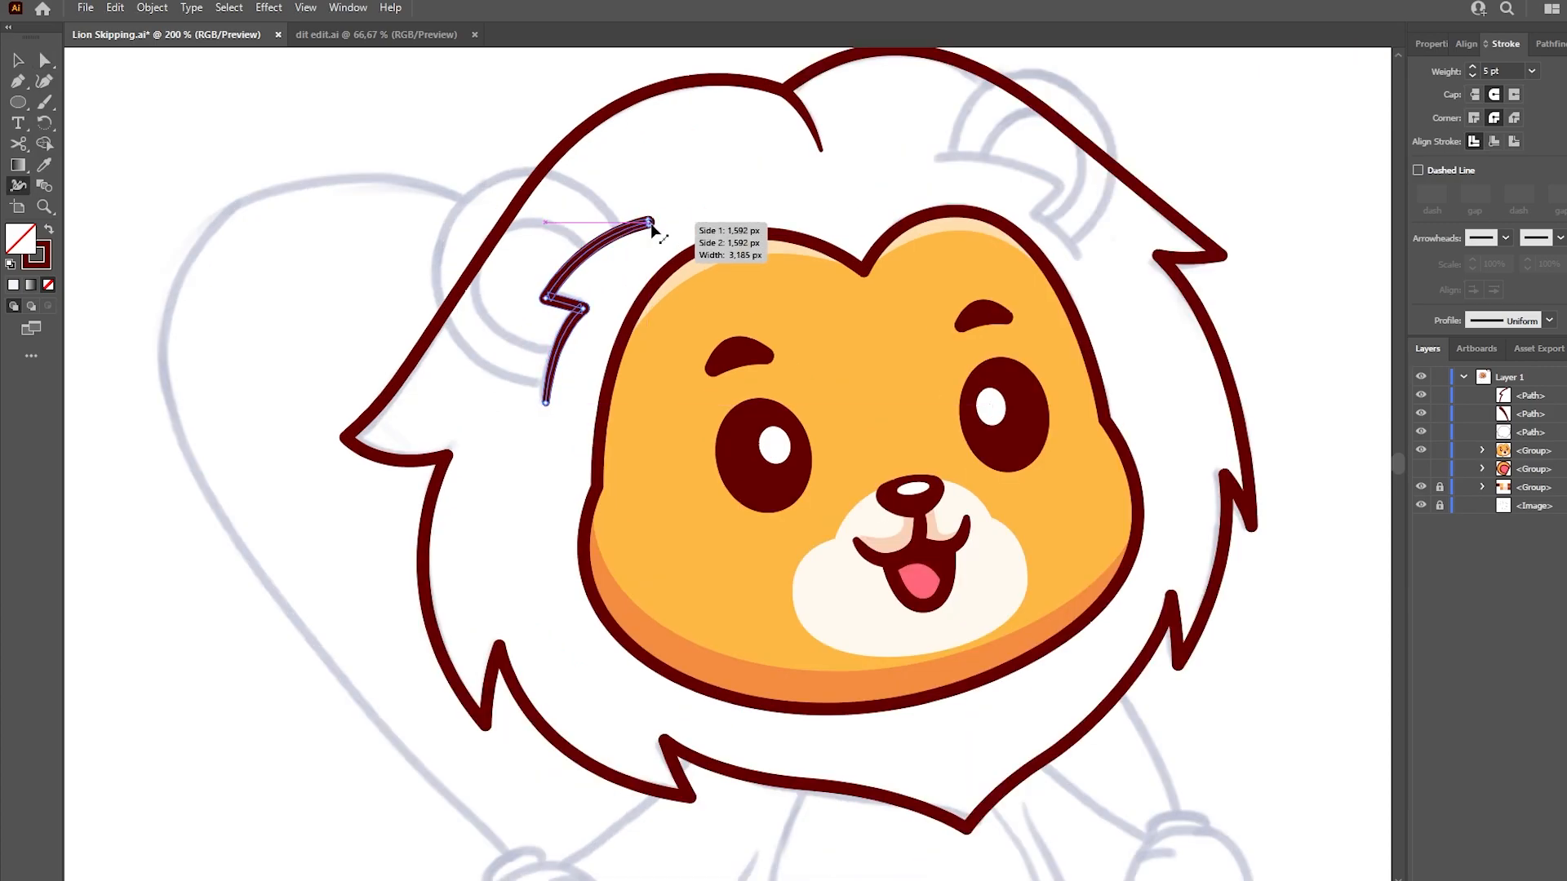
drag(552, 360, 557, 359)
key(a)
key(shift+w)
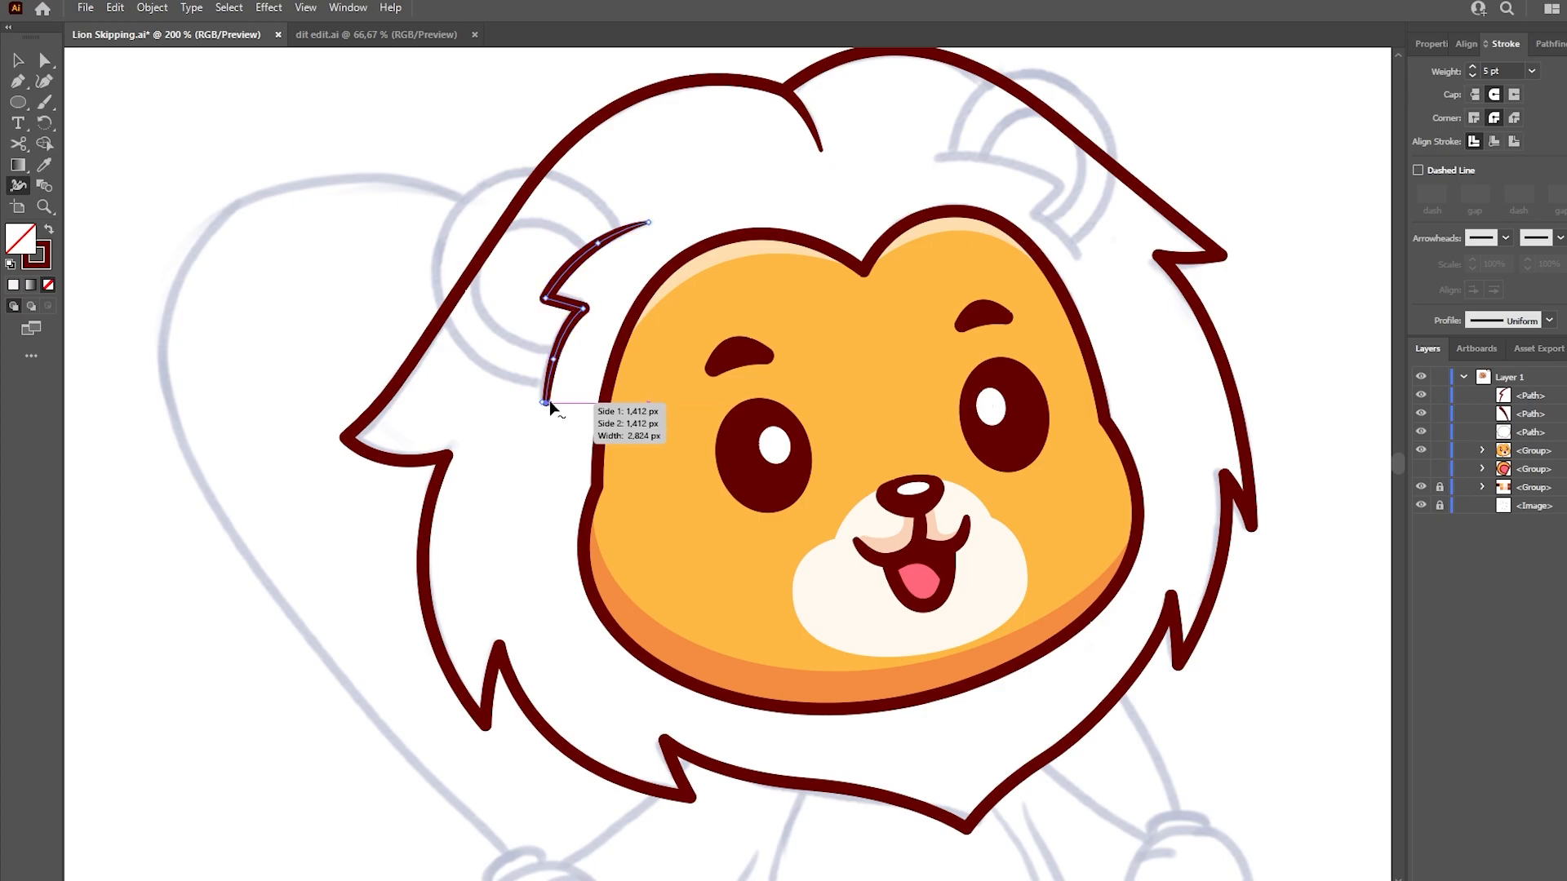
drag(546, 403, 577, 394)
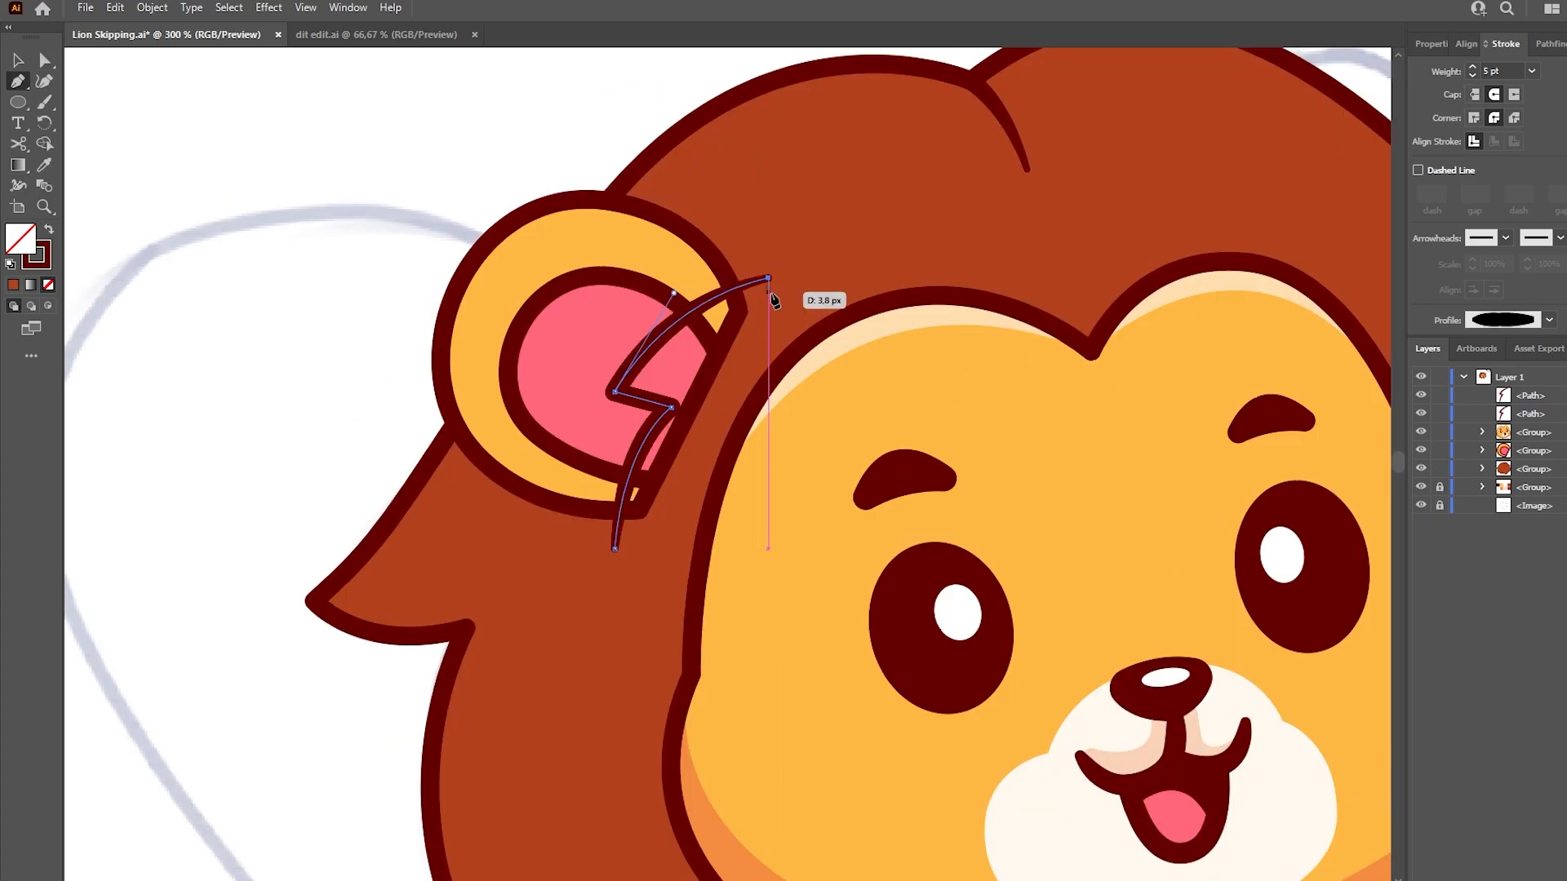
Step: Close the duplicated tuft path into a shape, fill it with the mane's brown and stack it beneath the tuft line
click(777, 307)
drag(658, 531, 639, 619)
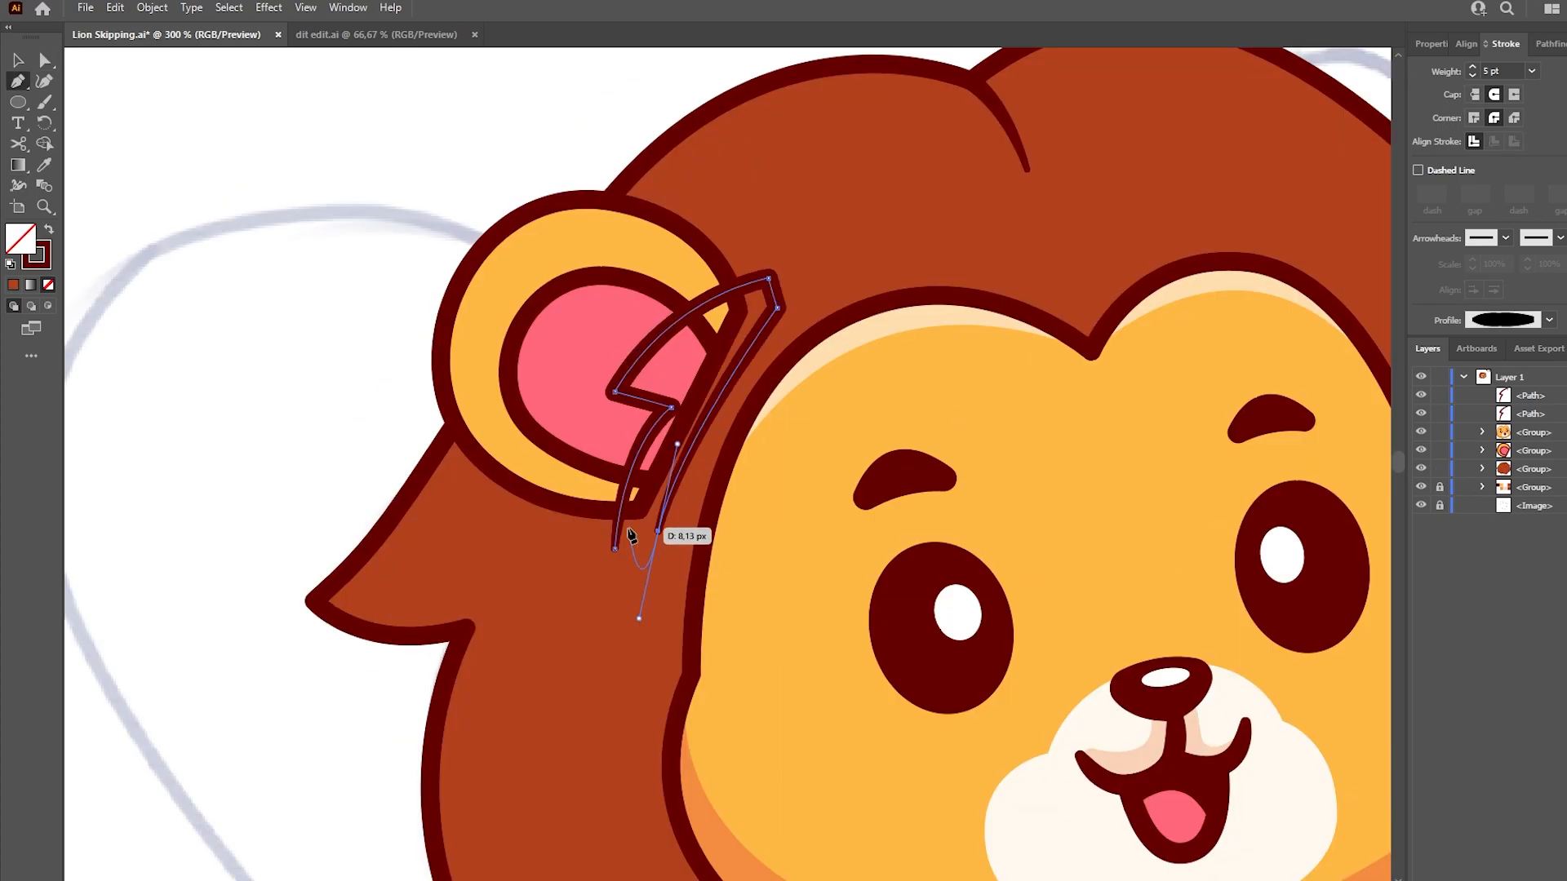
click(614, 549)
key(i)
click(666, 548)
drag(1531, 413, 1531, 389)
Step: Group the tuft line with its brown fill shape and save the document
key(a)
shift+click(673, 407)
key(ctrl+g)
click(326, 254)
key(ctrl+s)
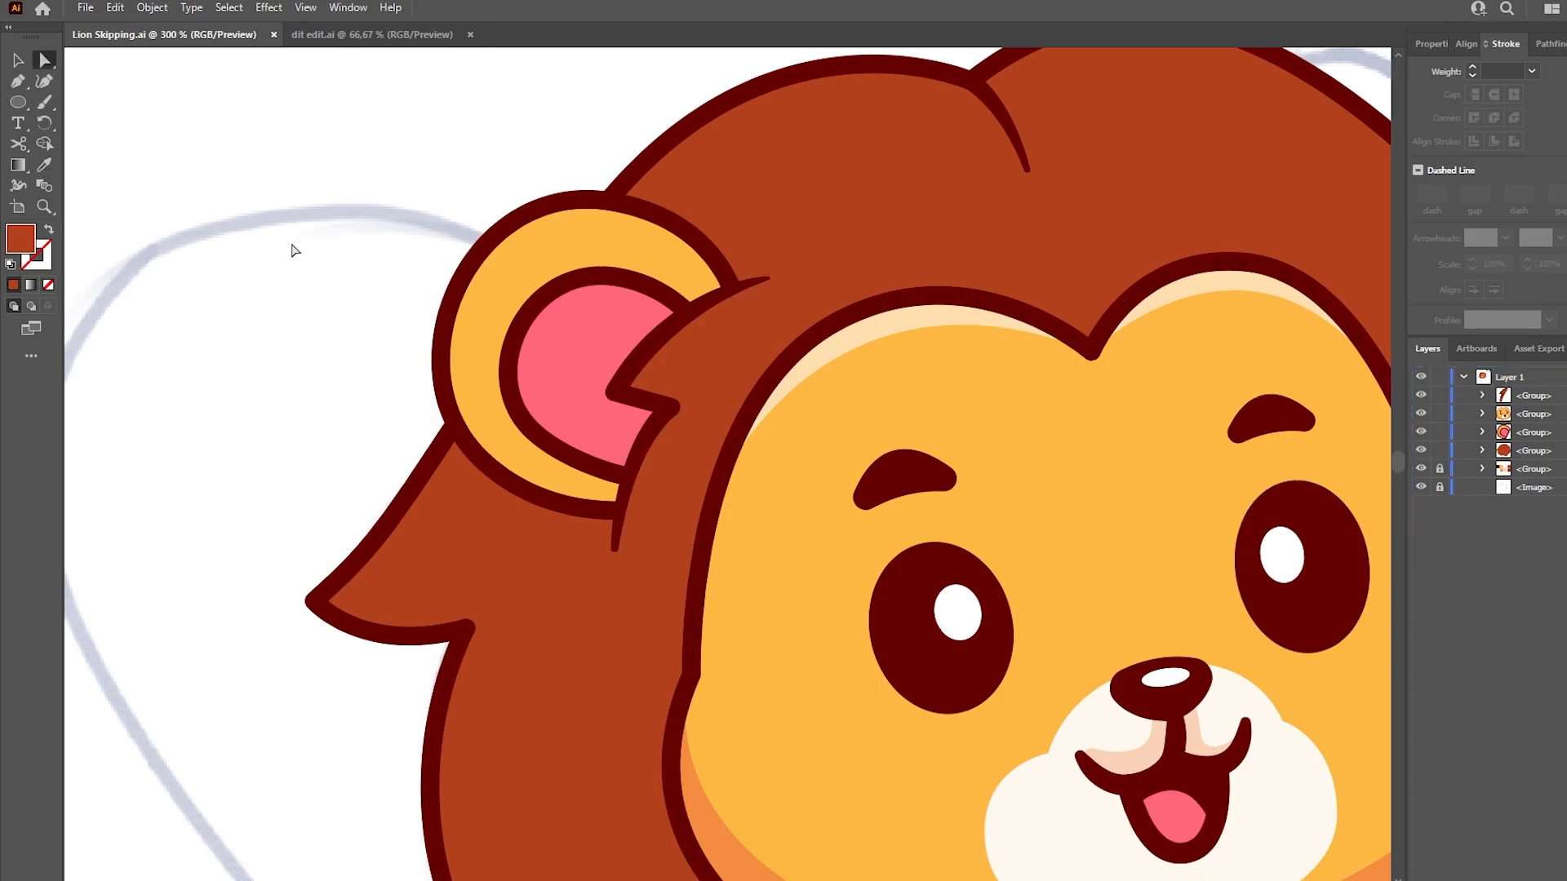
Step: Recolour the left inner ear to a lighter pink
scroll(292, 249, down, 2)
scroll(340, 280, up, 1)
click(458, 303)
click(1419, 320)
click(1291, 267)
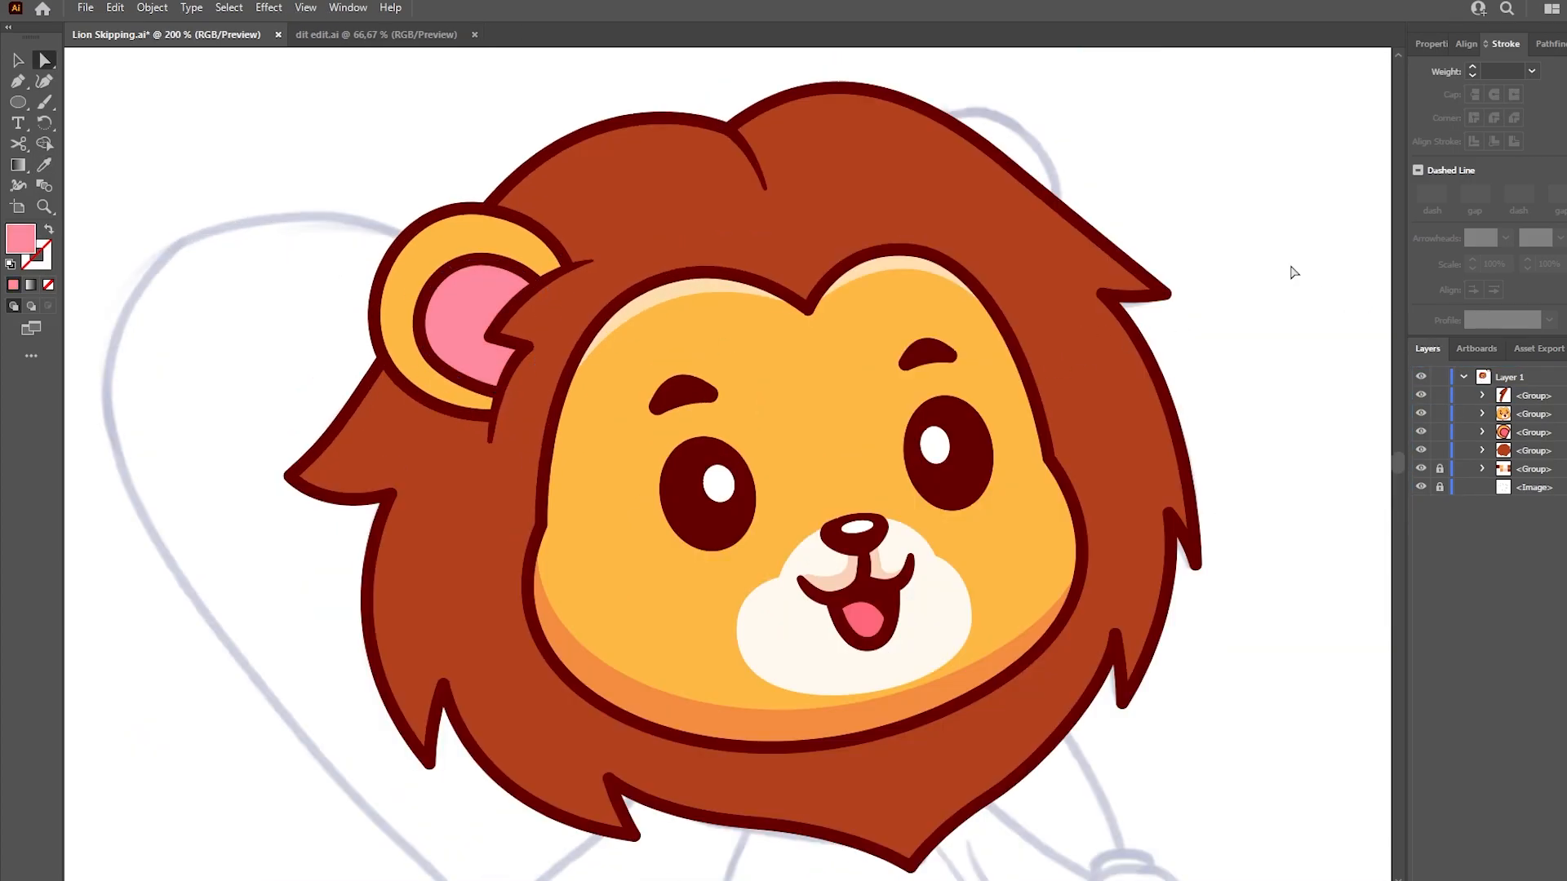
Step: Stack the hair tuft beneath the face group, hide the mane and copy the left ear with its tuft to the right side
drag(1553, 407, 1534, 418)
click(1420, 450)
drag(359, 196, 530, 375)
key(v)
mouse_move(538, 304)
mouse_down()
mouse_move(969, 242)
mouse_move(1047, 201)
mouse_up()
Step: Mirror the copied ear with its tuft, and scale, rotate and position it over the sketched right ear
click(1237, 576)
click(894, 521)
mouse_move(1119, 345)
mouse_down()
mouse_move(1175, 278)
mouse_move(1108, 249)
mouse_up()
mouse_move(966, 214)
mouse_down()
mouse_move(978, 196)
mouse_move(982, 220)
mouse_up()
drag(966, 343, 959, 350)
drag(1002, 236, 1004, 243)
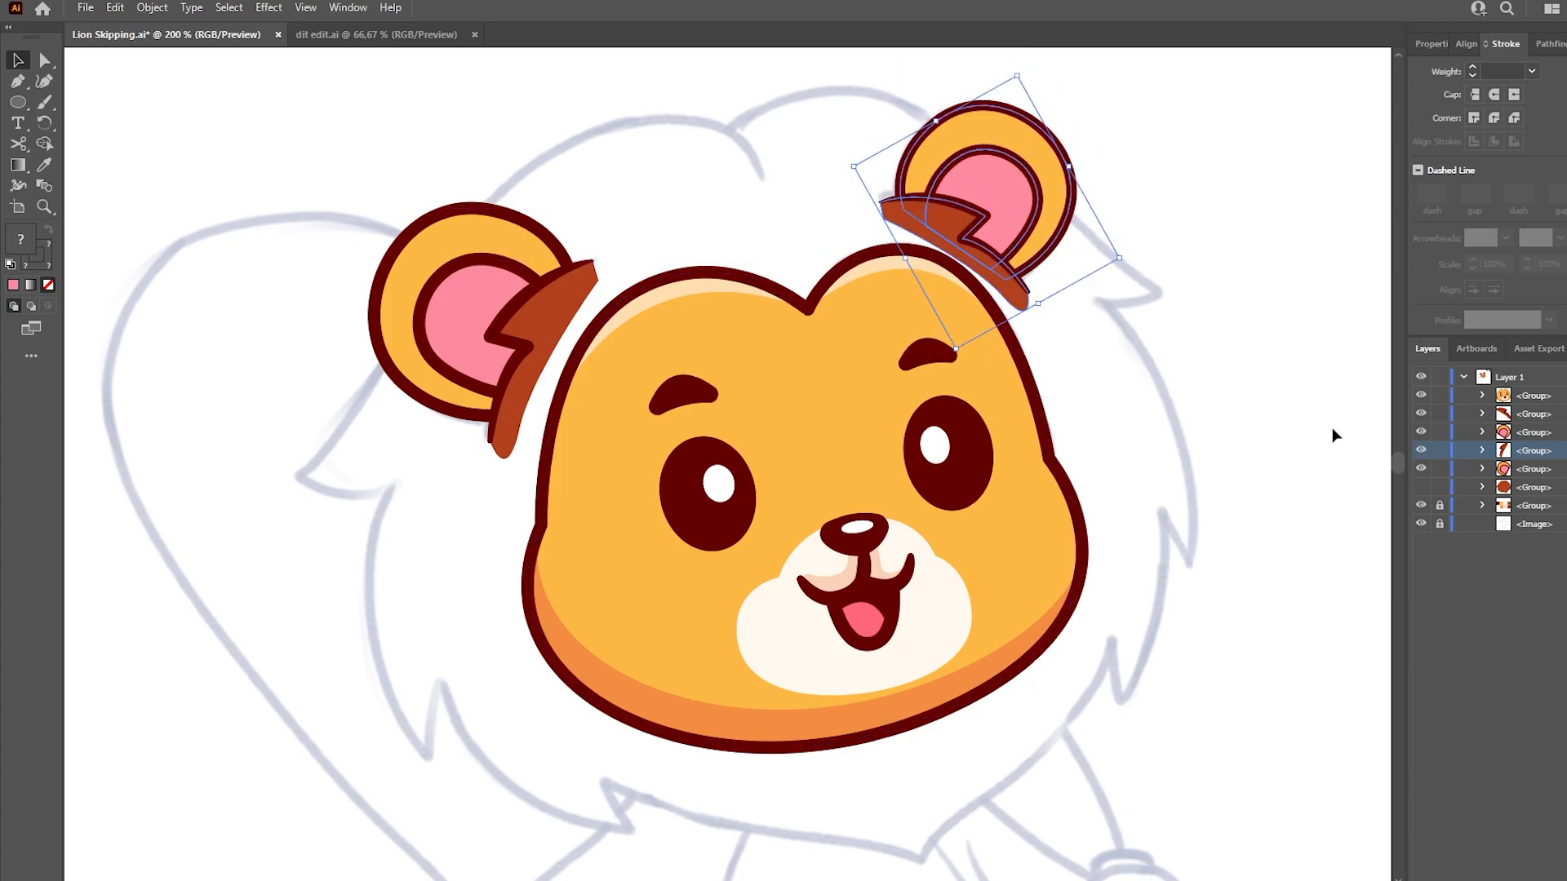
Step: Show the mane group again and deselect the right ear
click(1420, 487)
key(a)
click(1267, 351)
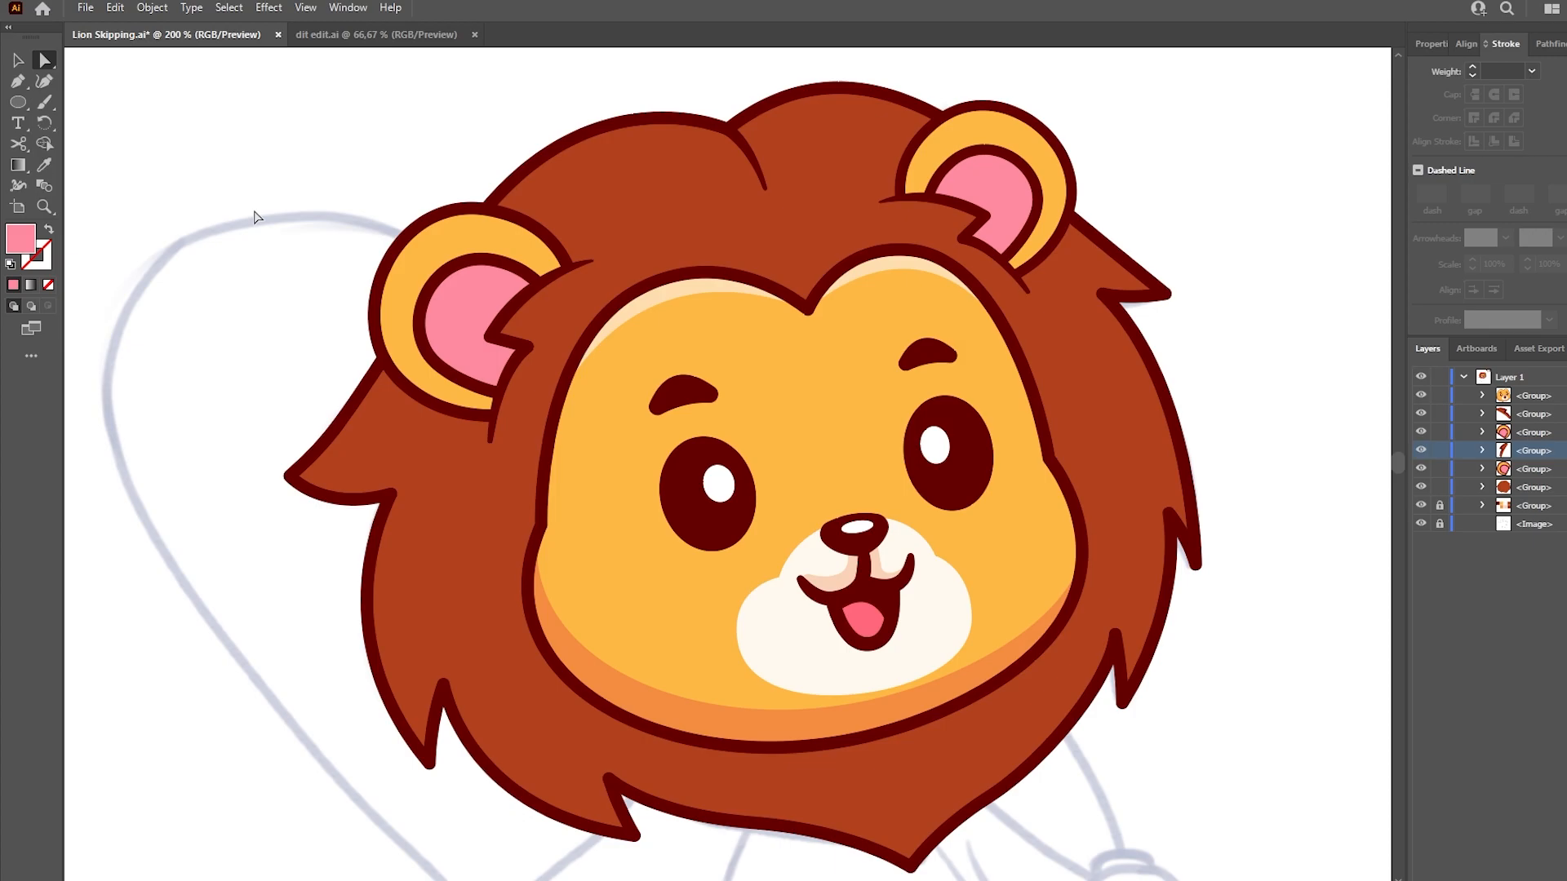
click(983, 218)
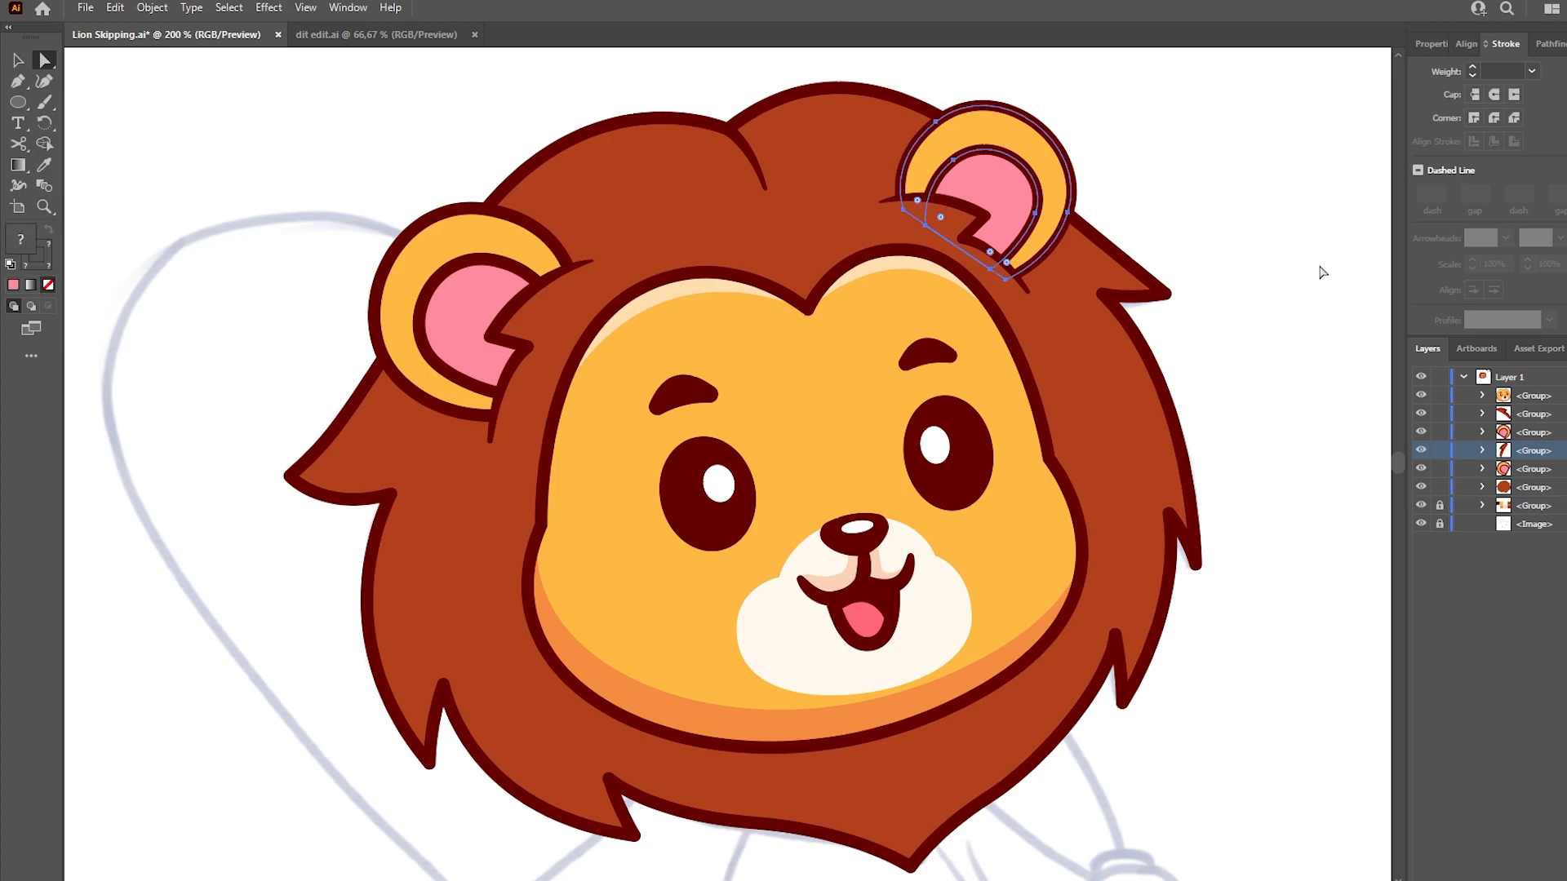
click(1385, 313)
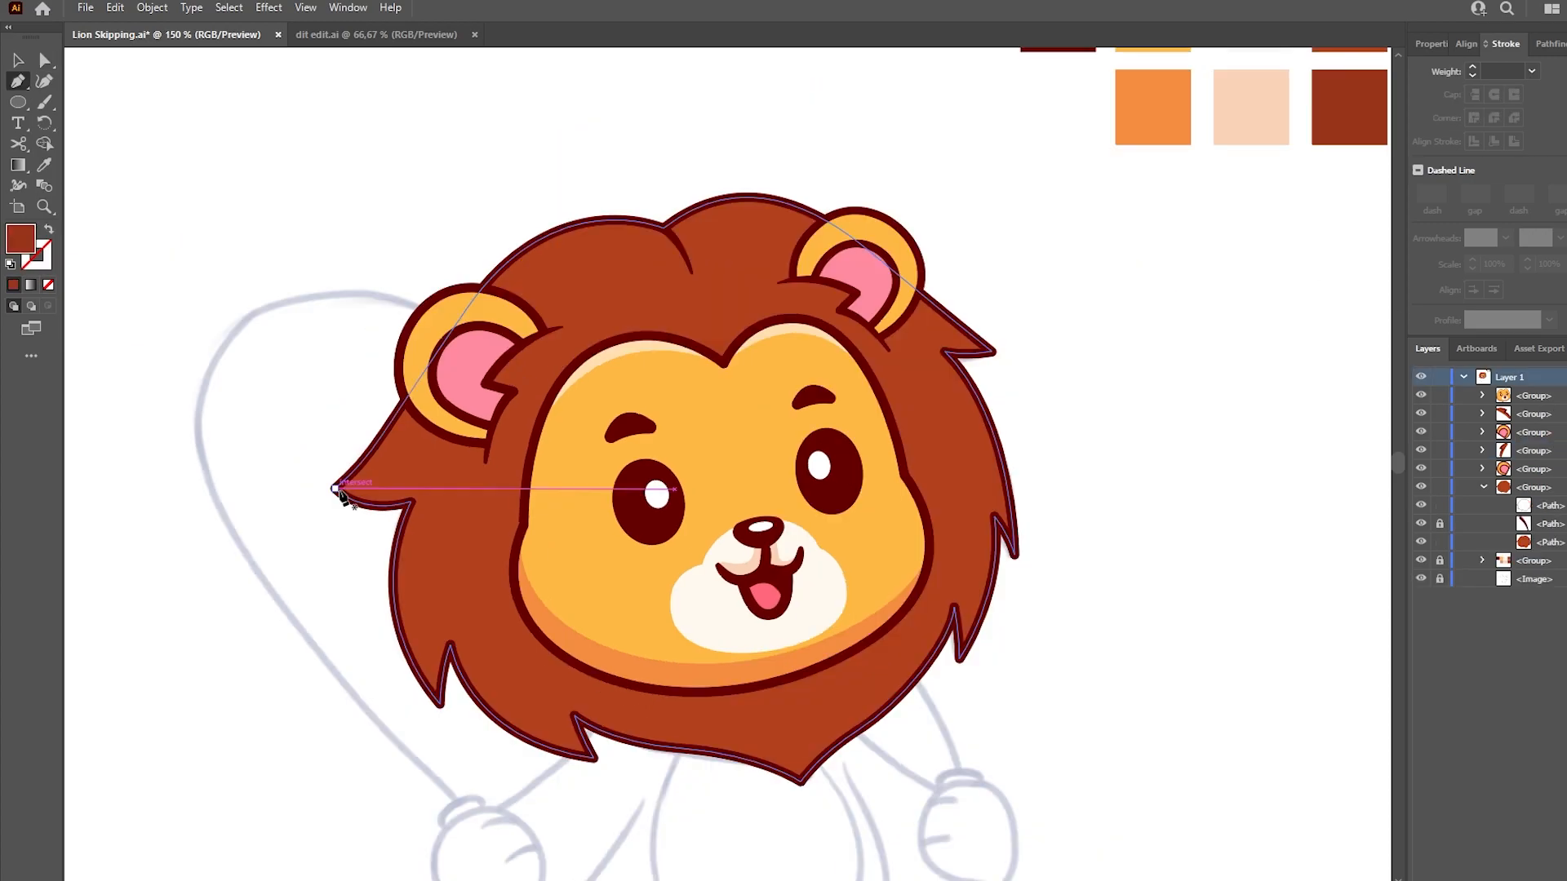
Step: Draw a closed dark-brown shadow on the mane tuft below the left ear and stack it inside the mane group
click(335, 488)
click(486, 383)
drag(412, 502, 309, 470)
click(411, 502)
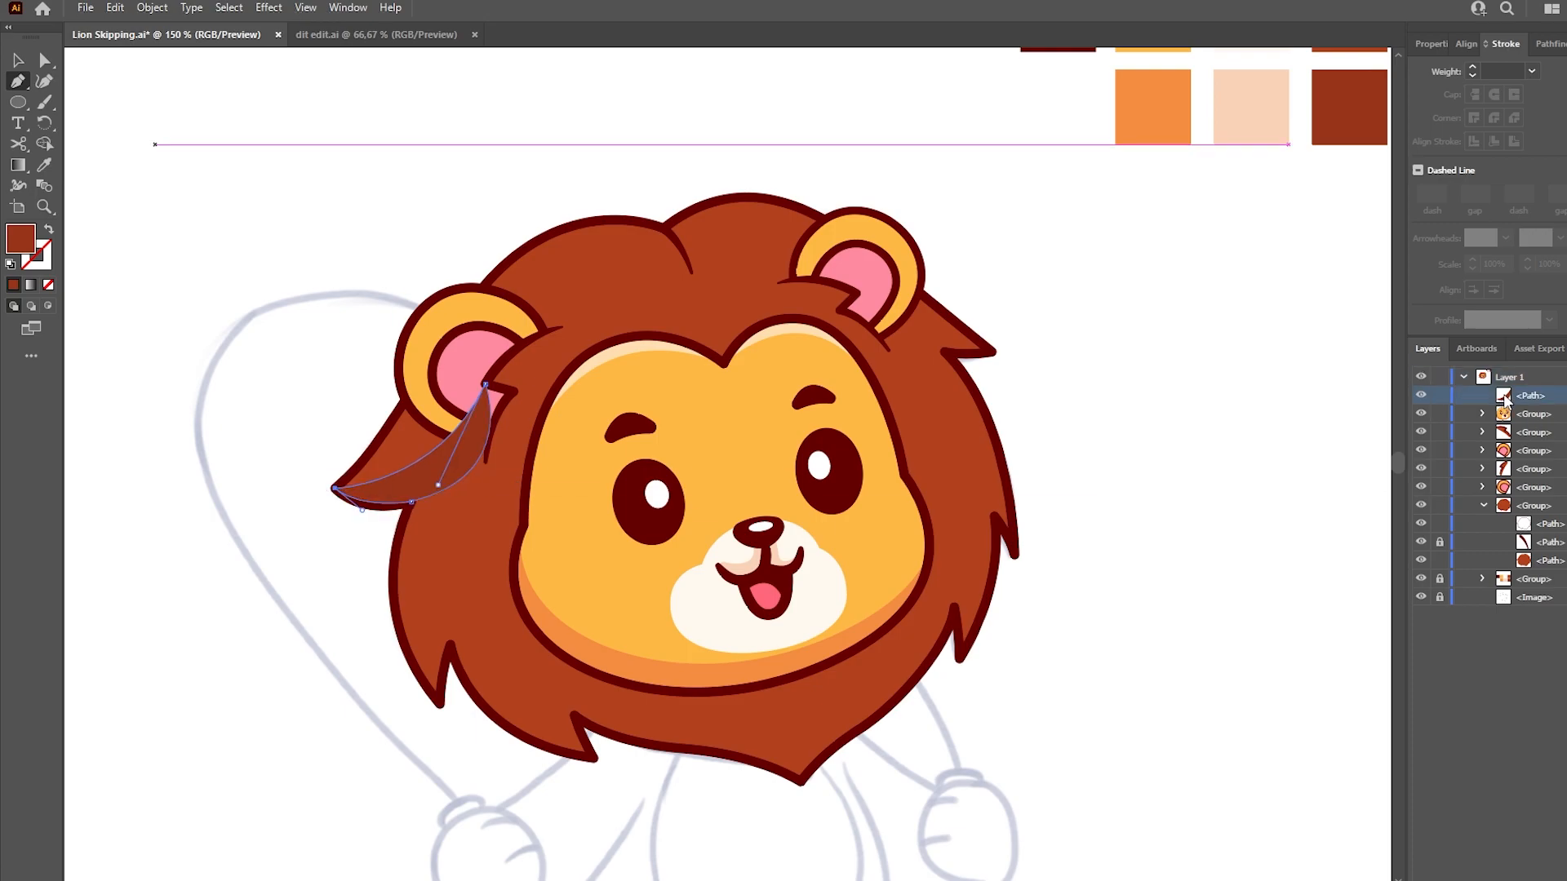
drag(1505, 396, 1518, 552)
key(ctrl+shift+a)
Step: Start the large mane shadow path from the lower-left tuft, passing beneath the left ear and across the face to the right side
key(i)
click(440, 702)
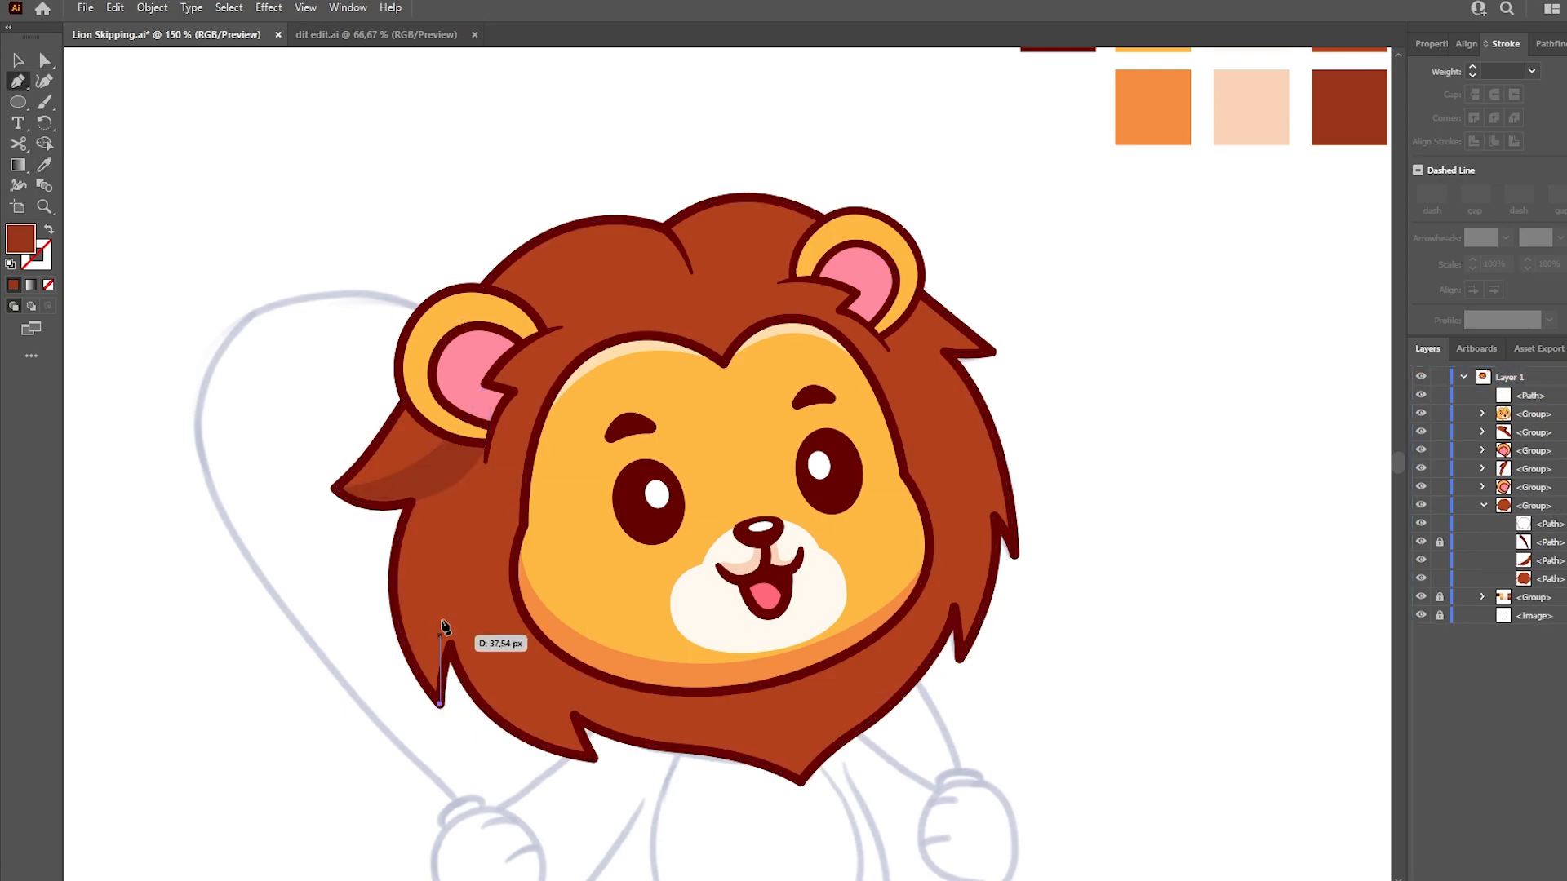
drag(465, 475, 545, 354)
click(465, 474)
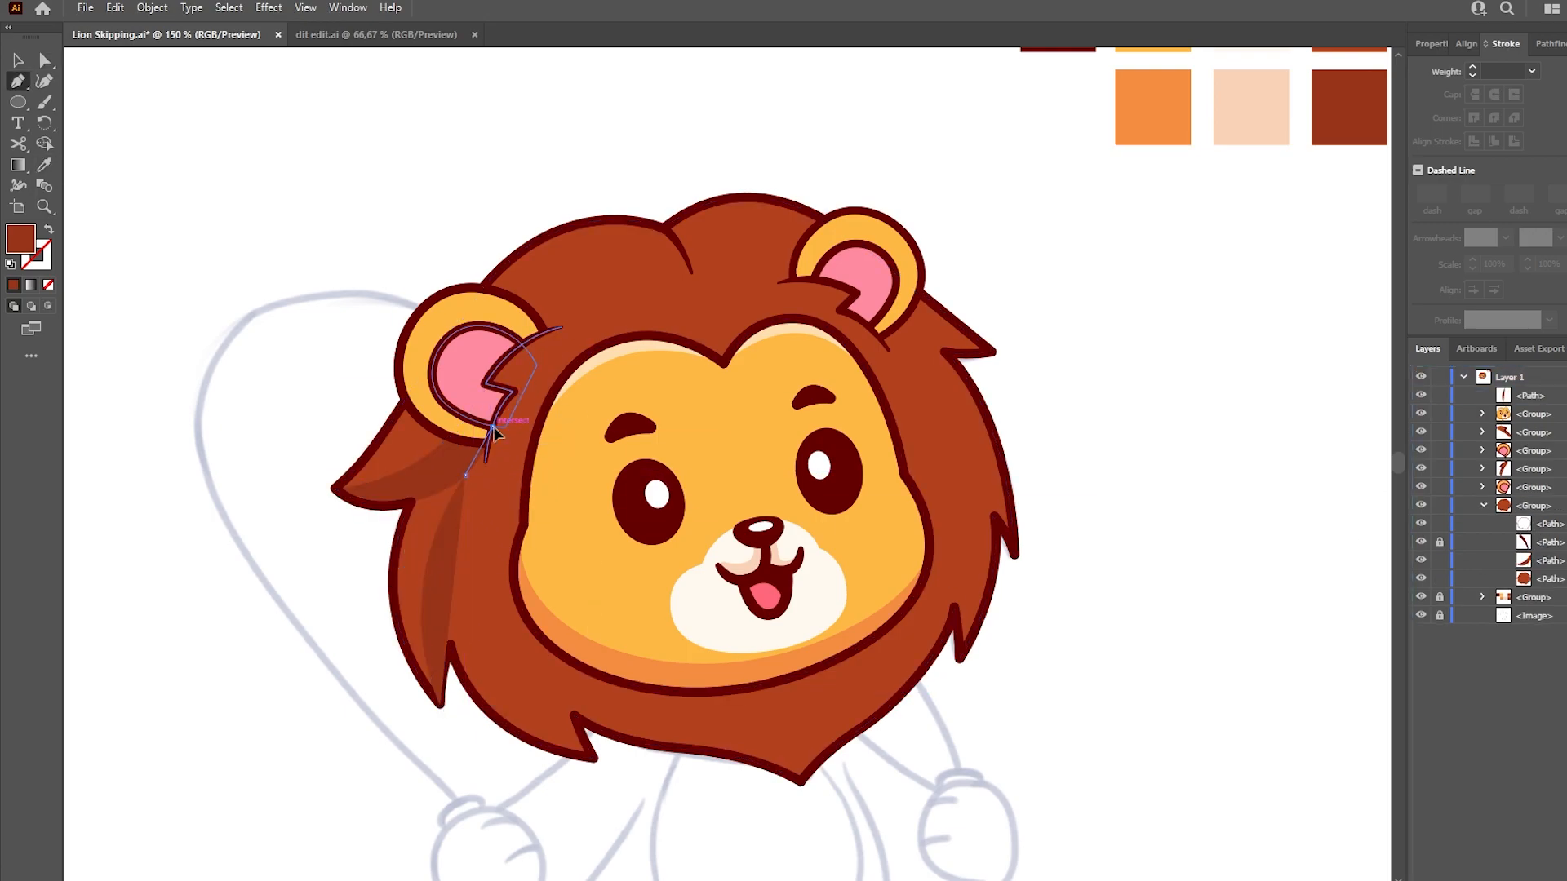
drag(487, 447, 513, 508)
click(539, 424)
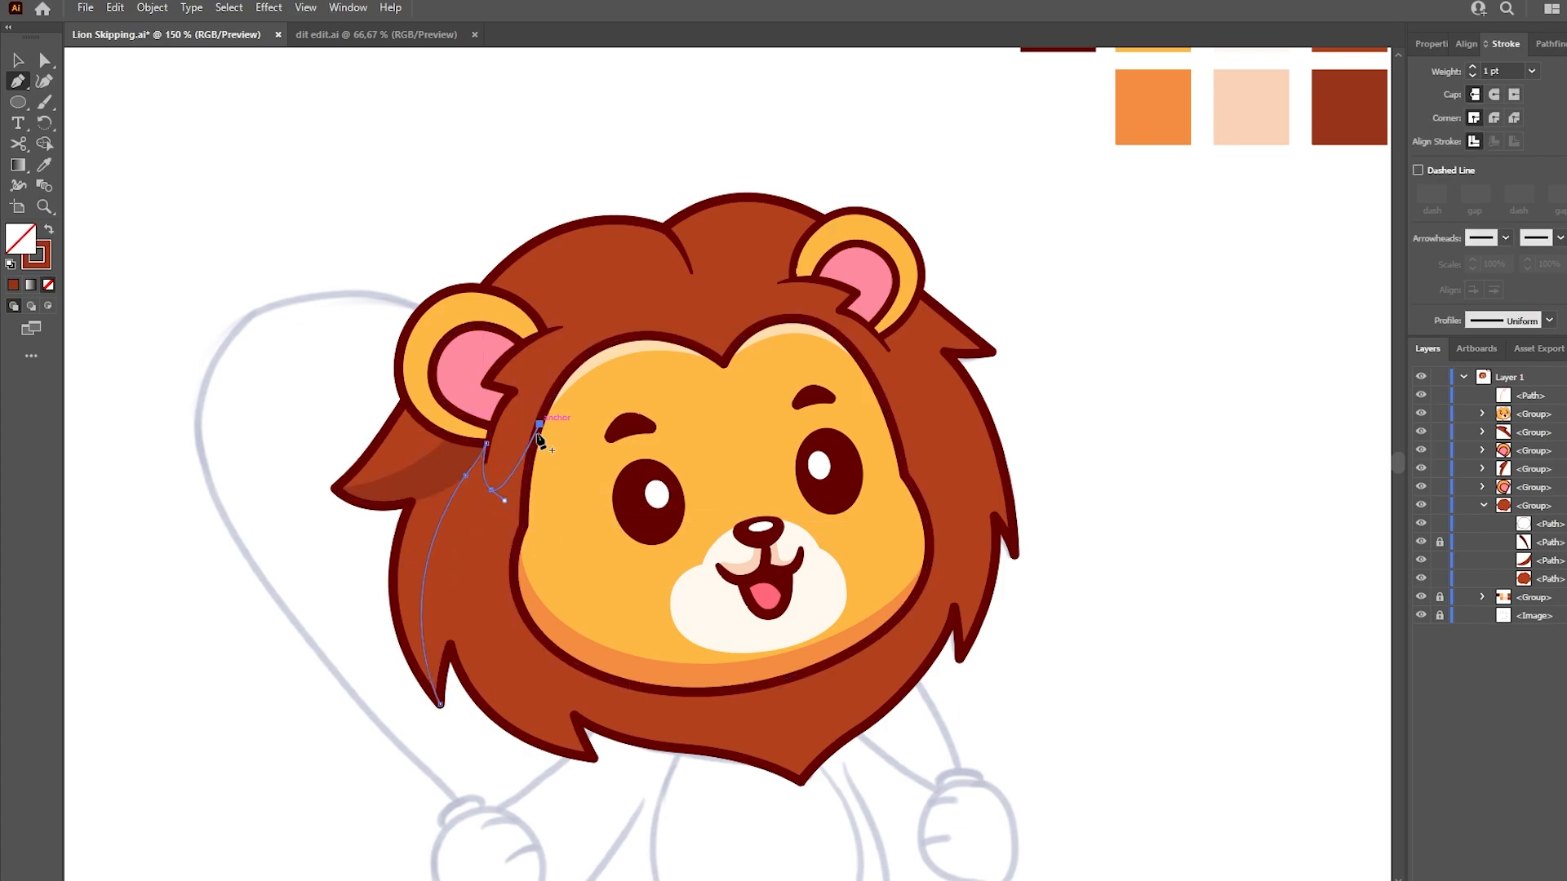
drag(741, 465, 850, 457)
click(863, 367)
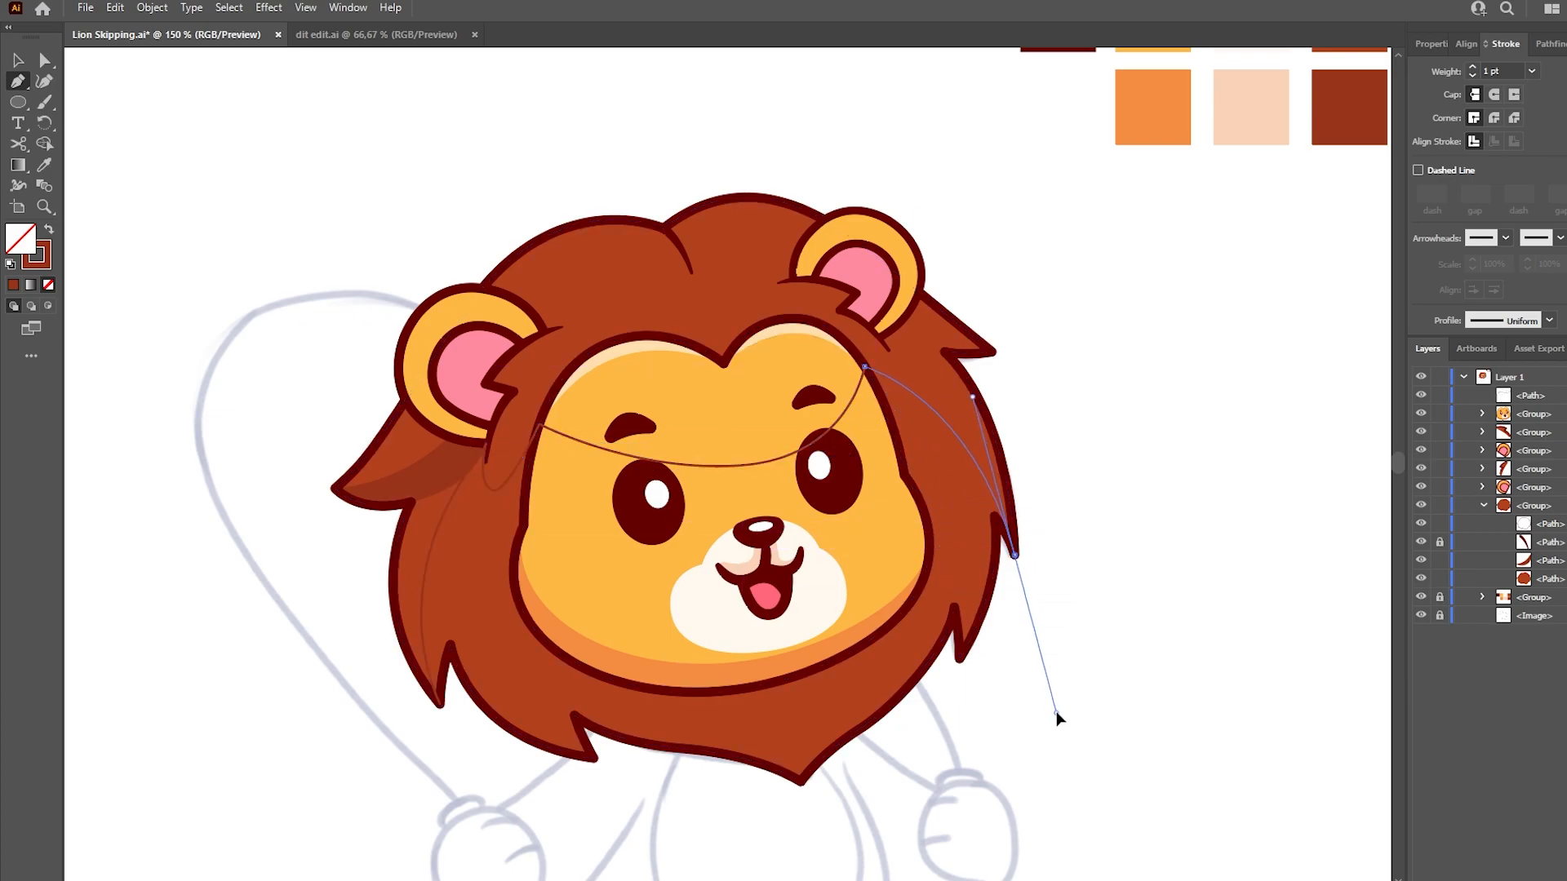
Step: Shape the large mane shadow's curve beside the right cheek and extend it to the mane's right tuft
drag(901, 462, 973, 470)
click(968, 438)
drag(1014, 568, 1015, 627)
key(a)
drag(933, 471, 962, 478)
key(p)
click(1014, 569)
Step: Close the large mane shadow around the mane's underside and swap its stroke and fill
click(962, 752)
drag(853, 821, 776, 824)
drag(486, 782, 456, 762)
click(440, 704)
key(shift+x)
Step: Remove the part of the shadow outside the mane with Shape Builder and stack the shadow inside the mane group
key(a)
shift+click(436, 545)
key(shift+m)
alt+click(913, 752)
key(a)
click(1159, 604)
drag(1544, 396, 1544, 570)
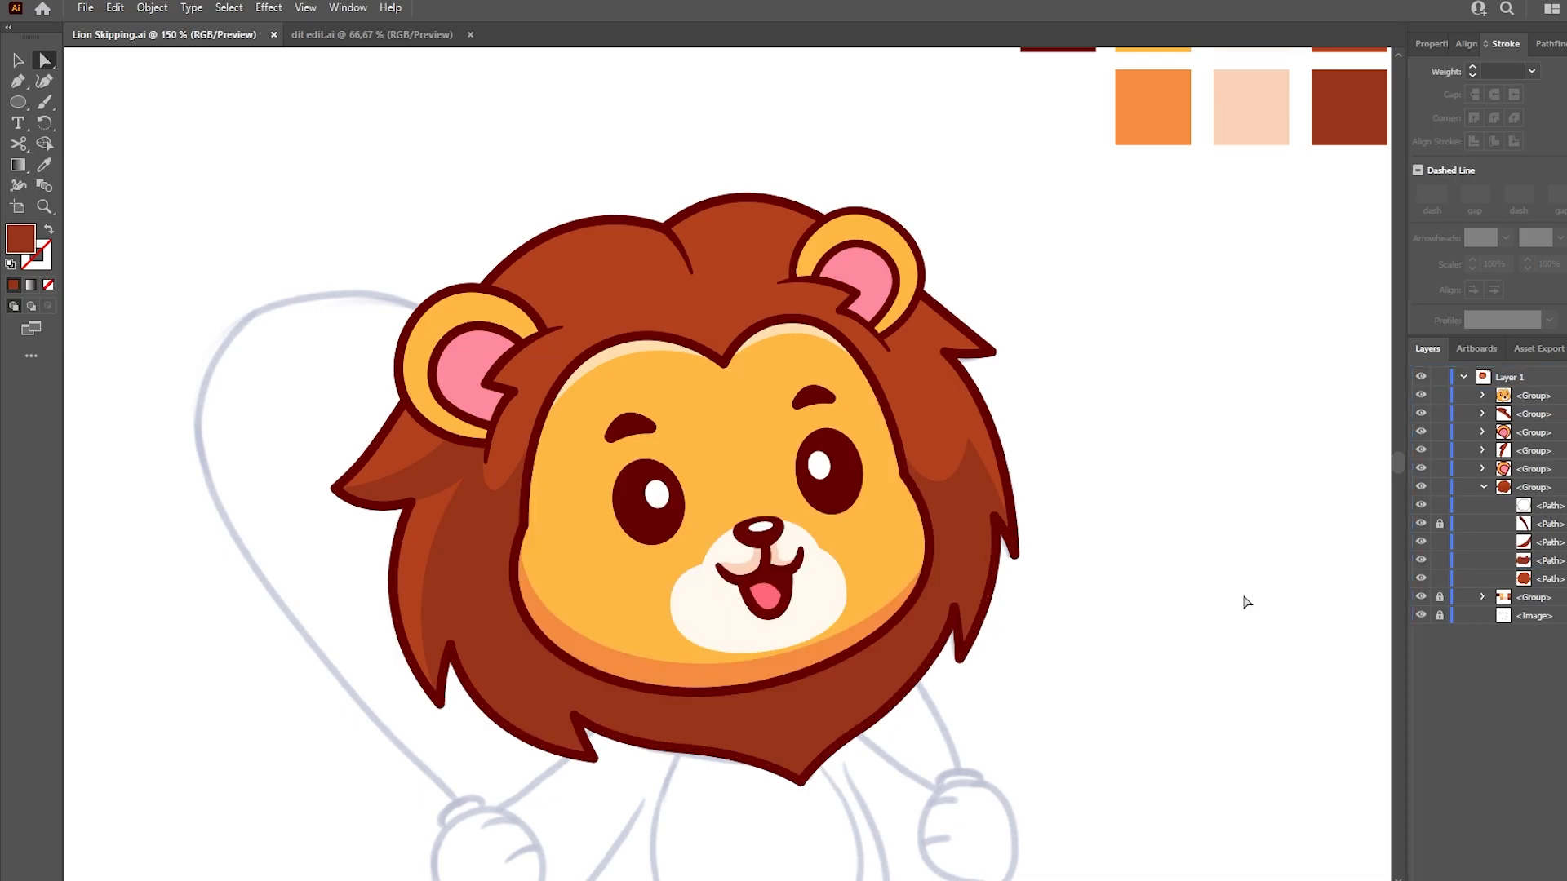
Step: Adjust the curve of the mane shadow beneath the left ear and save the document
key(a)
click(494, 491)
drag(504, 495, 518, 499)
click(1266, 656)
key(ctrl+s)
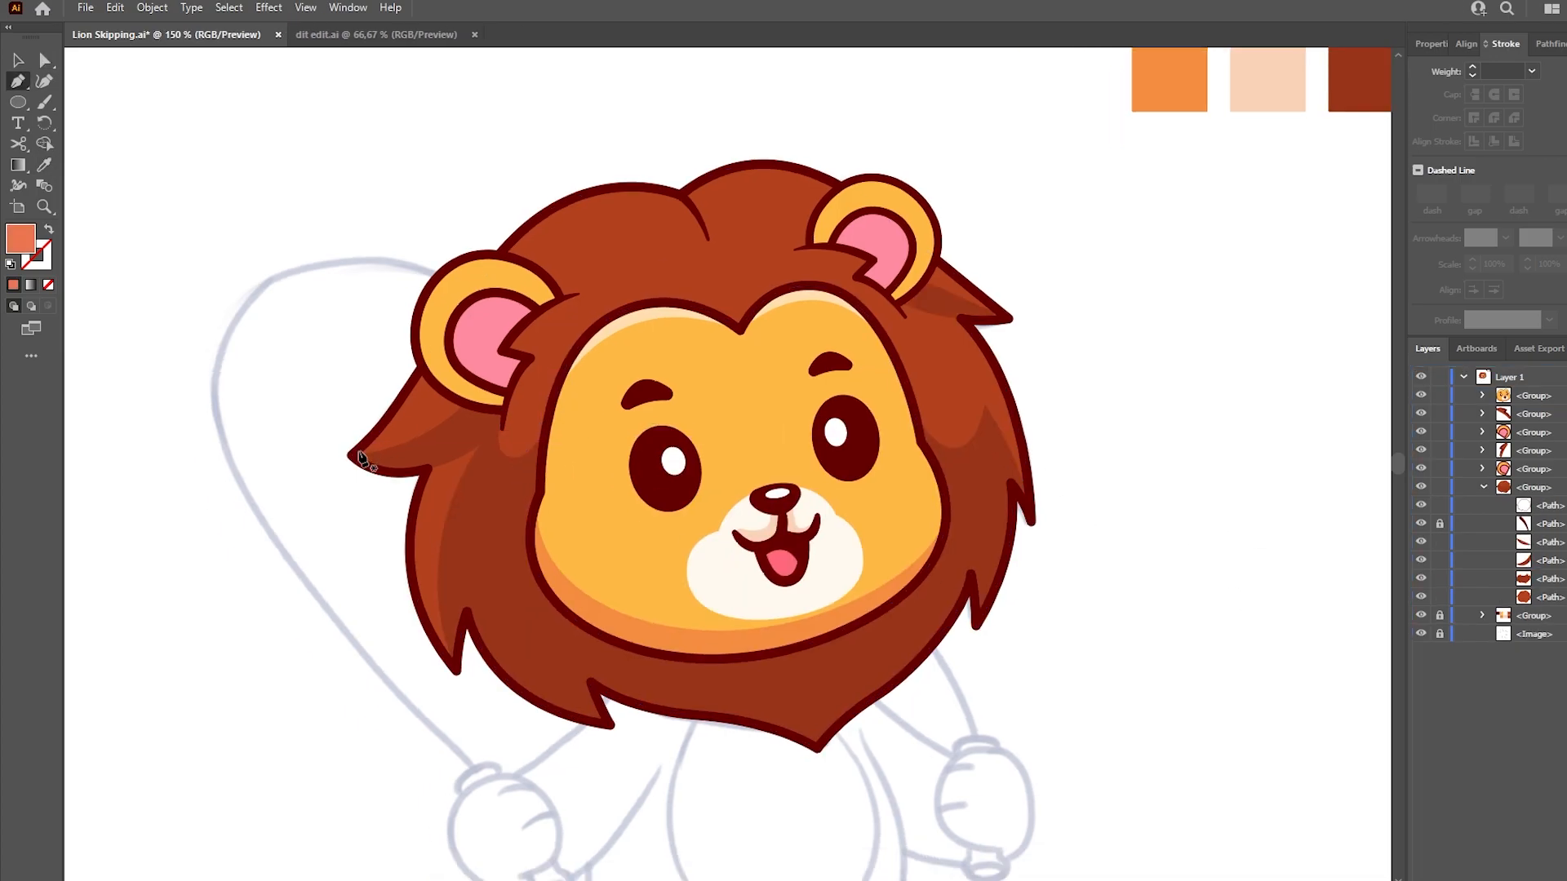
Step: Draw a closed highlight shape with the Pen tool from the mane's left tuft across the crown, looping back outside the mane
click(352, 455)
drag(459, 326, 504, 239)
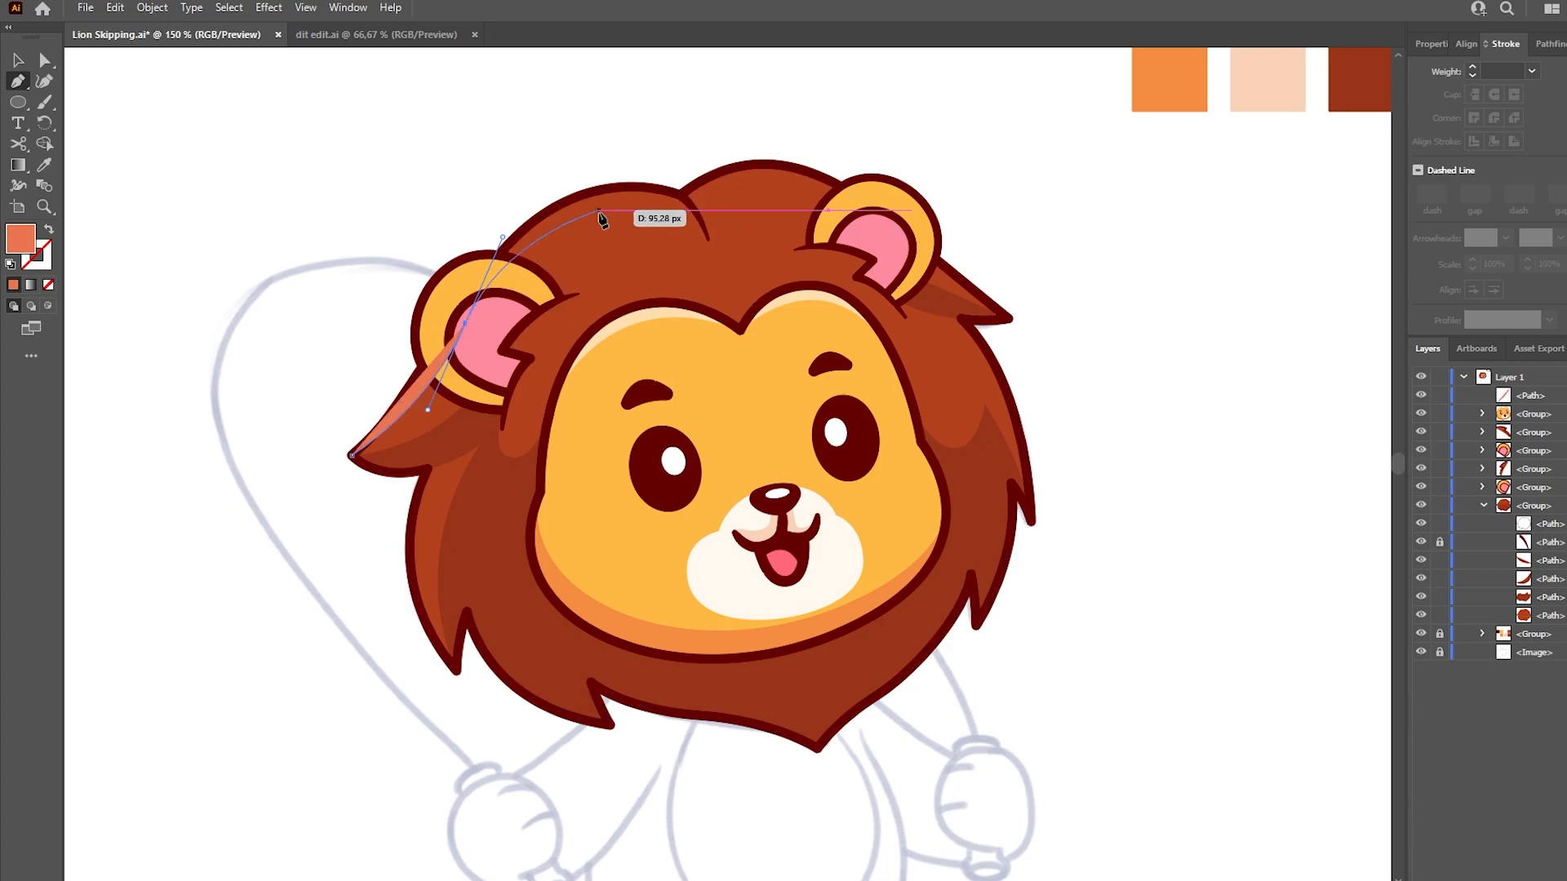
drag(692, 210, 914, 245)
click(692, 212)
drag(738, 88, 530, 106)
drag(337, 249, 310, 360)
click(352, 455)
Step: Trim the highlight to the mane using a copy of the mane base and stack it inside the mane group
key(a)
click(609, 284)
key(ctrl+c)
key(ctrl+f)
shift+click(456, 204)
drag(1525, 396, 1540, 569)
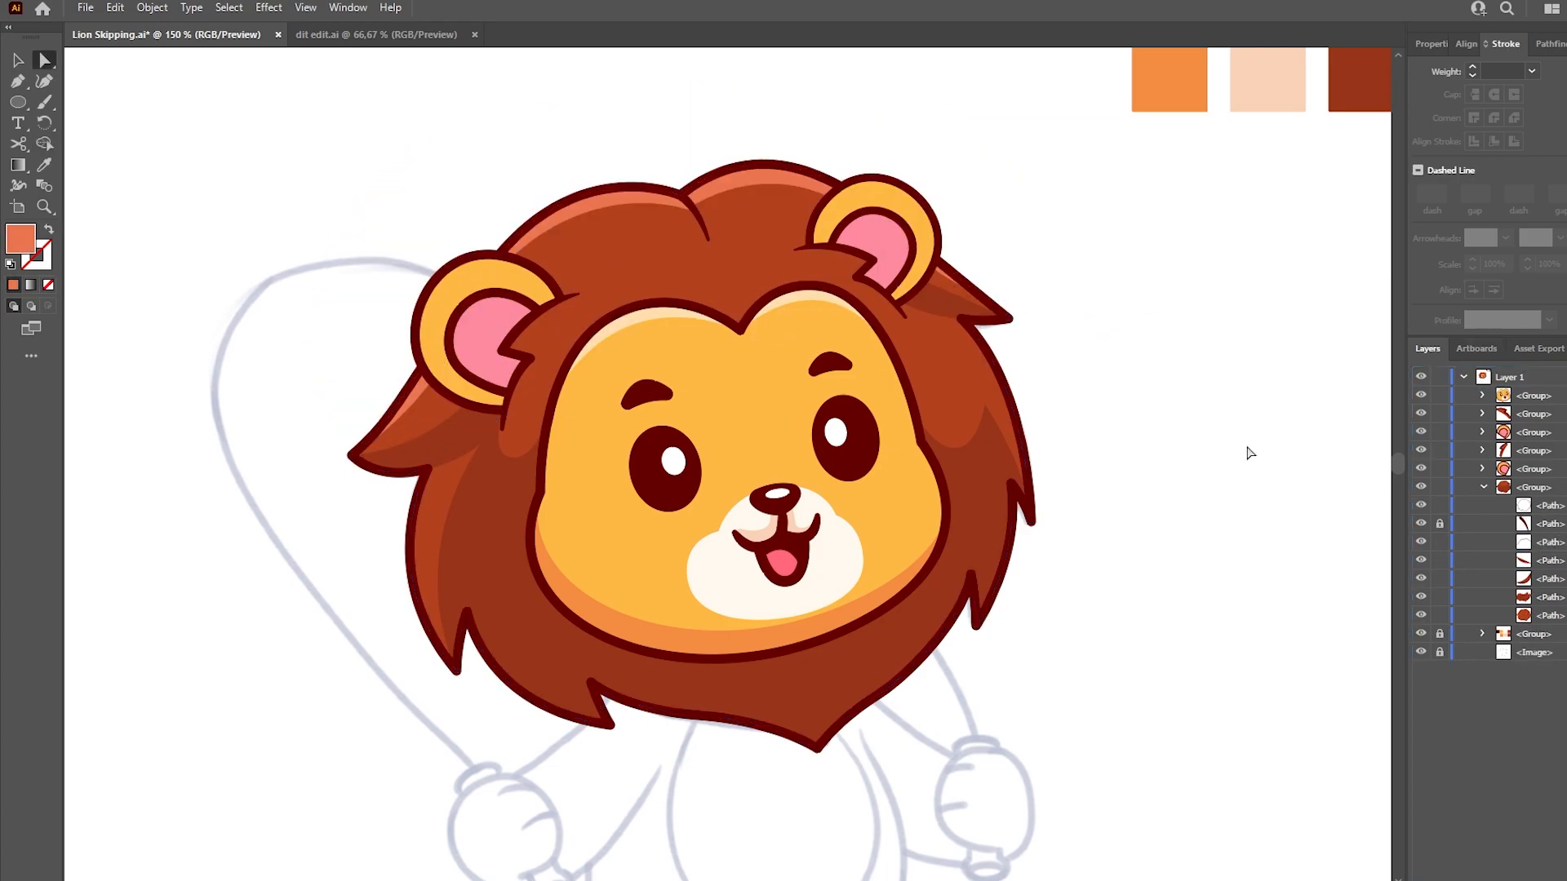
drag(809, 265, 866, 258)
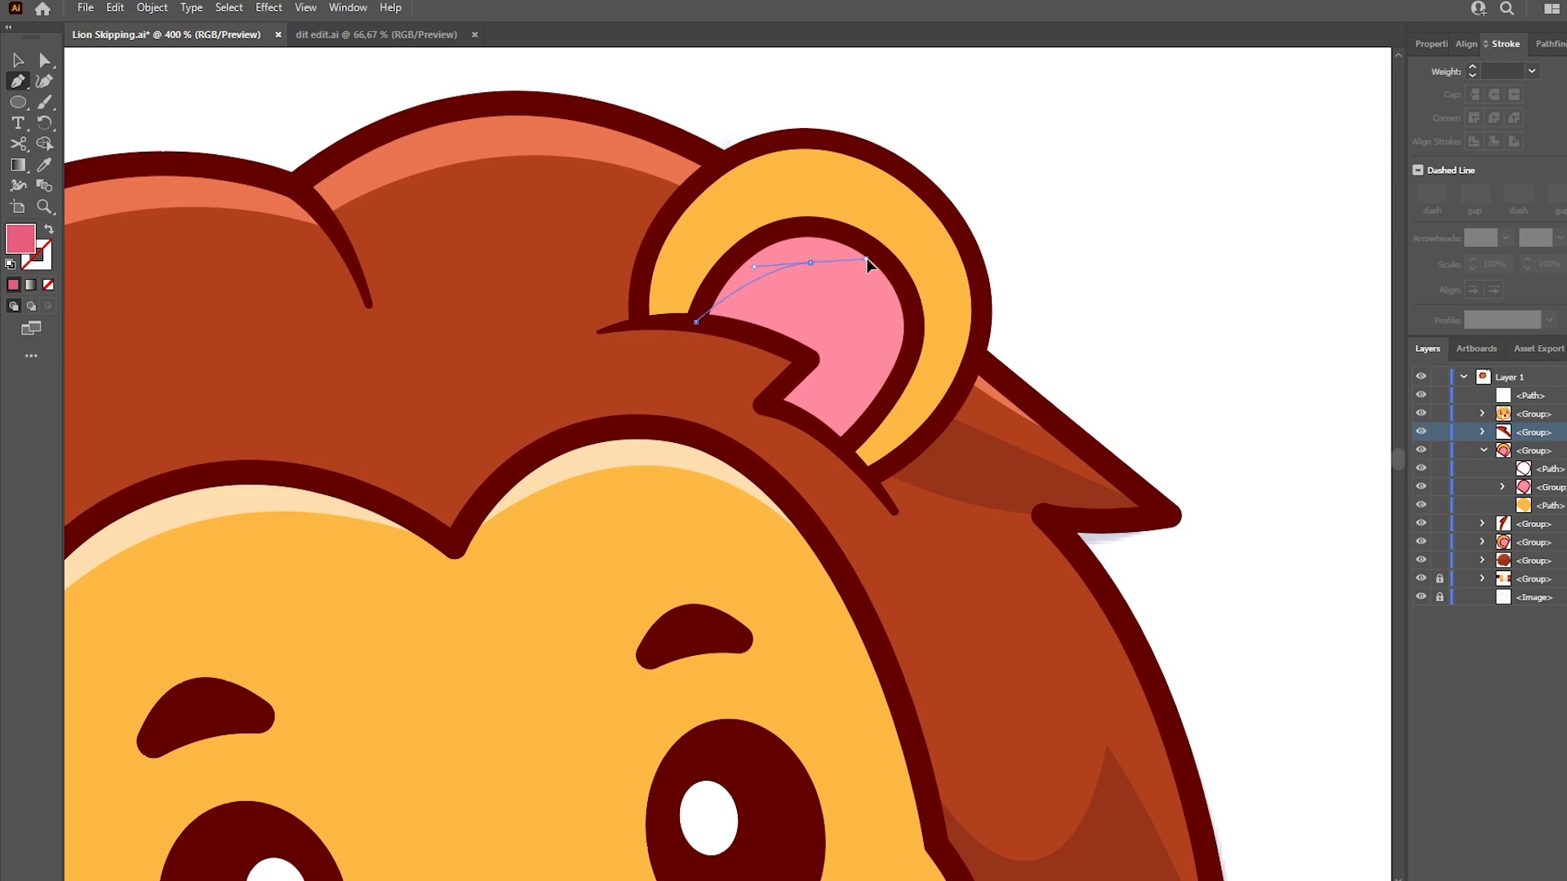
key(ctrl+z)
key(ctrl+z)
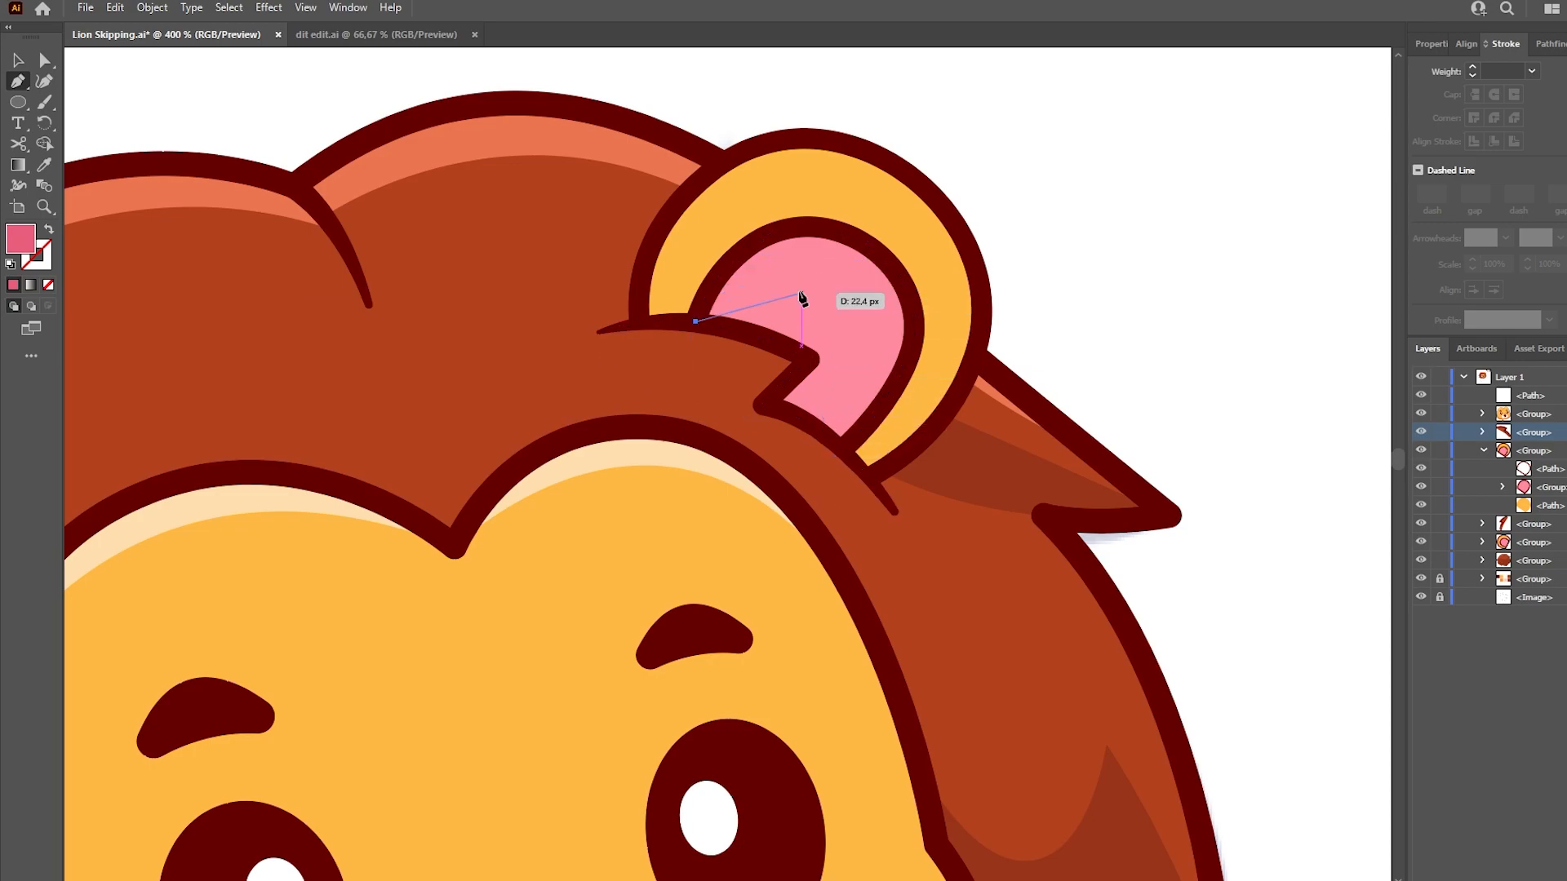
key(ctrl+z)
Step: Draw a dark pink shadow along the lower inside of the right ear and remove the part outside the inner ear
drag(832, 389, 824, 398)
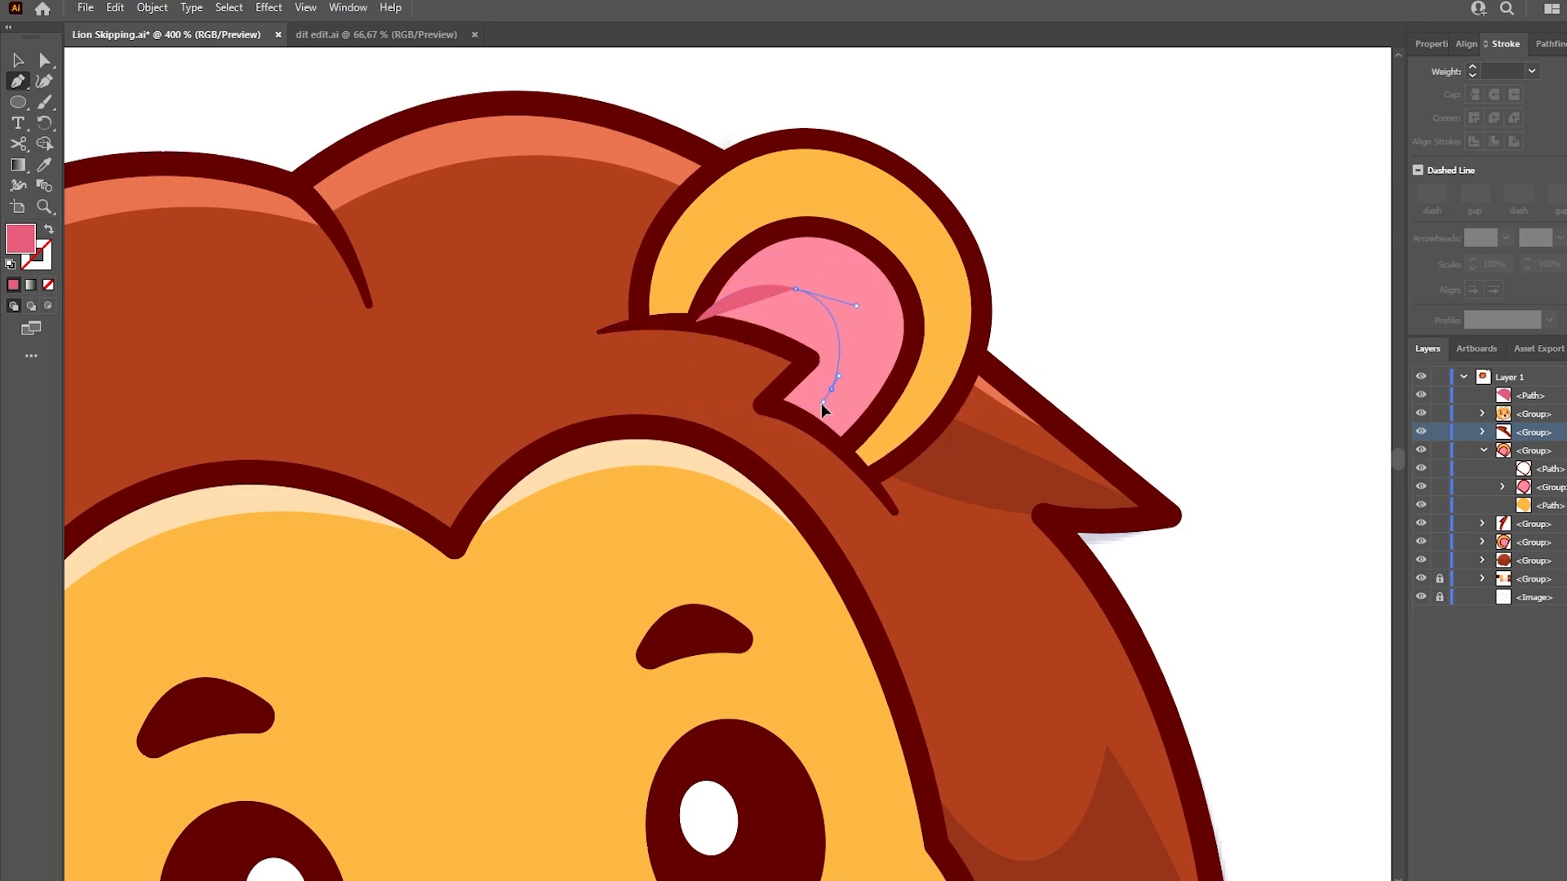
click(831, 396)
drag(913, 369, 959, 328)
drag(934, 456, 901, 482)
drag(818, 512, 756, 494)
drag(678, 417, 682, 359)
click(696, 322)
click(922, 428)
key(Delete)
Step: Draw a closed orange shadow shape across the lower part of the right ear, extending outside its outline
click(853, 390)
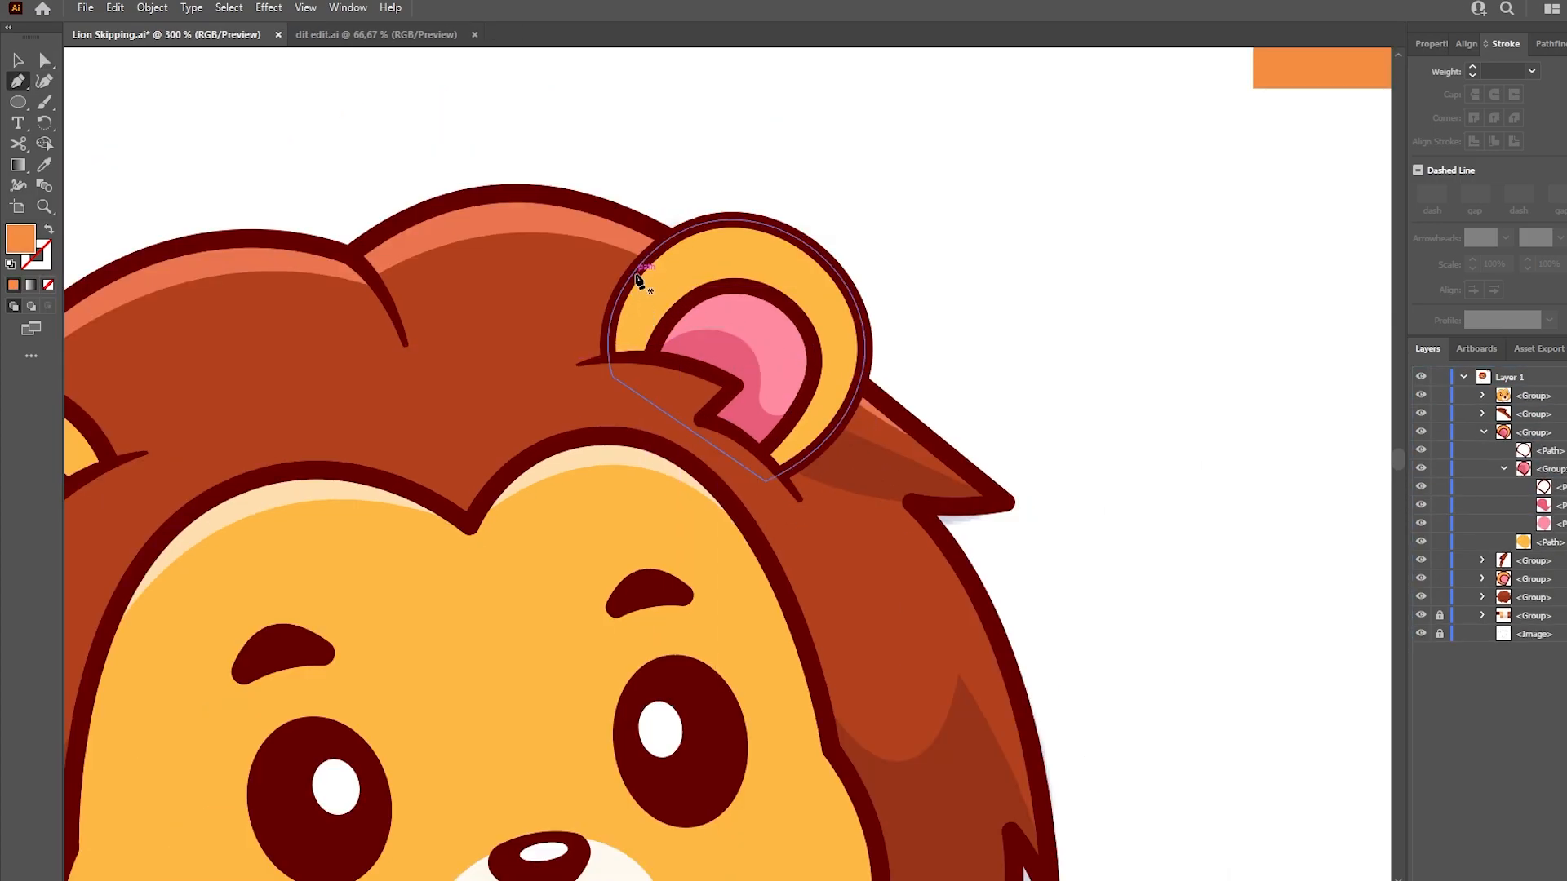
click(633, 273)
click(721, 366)
drag(793, 413, 795, 424)
click(794, 415)
drag(859, 381, 895, 335)
drag(941, 412, 940, 445)
drag(717, 560, 673, 531)
drag(535, 341, 535, 313)
click(634, 274)
Step: Trim the orange shadow to the right ear with Shape Builder and stack it inside the ear group
key(shift+m)
click(1522, 400)
drag(1522, 399, 1534, 496)
click(1503, 487)
Step: Duplicate the right ear's base inside its group, recolour the copy cream like the face highlight, and paste another copy in front
click(839, 356)
key(ctrl+c)
key(ctrl+f)
drag(1525, 398, 1536, 496)
key(i)
click(663, 461)
key(ctrl+f)
Step: Offset the top ear copy, subtract it from the cream copy, and stack the resulting crescent highlight inside the right ear group
key(a)
drag(820, 273, 809, 297)
shift+click(816, 263)
click(1547, 44)
click(1454, 91)
drag(1534, 213, 1547, 313)
Step: Sample the right ear's dark pink and draw a closed shadow shape over the left ear's inner area
click(1207, 277)
click(590, 410)
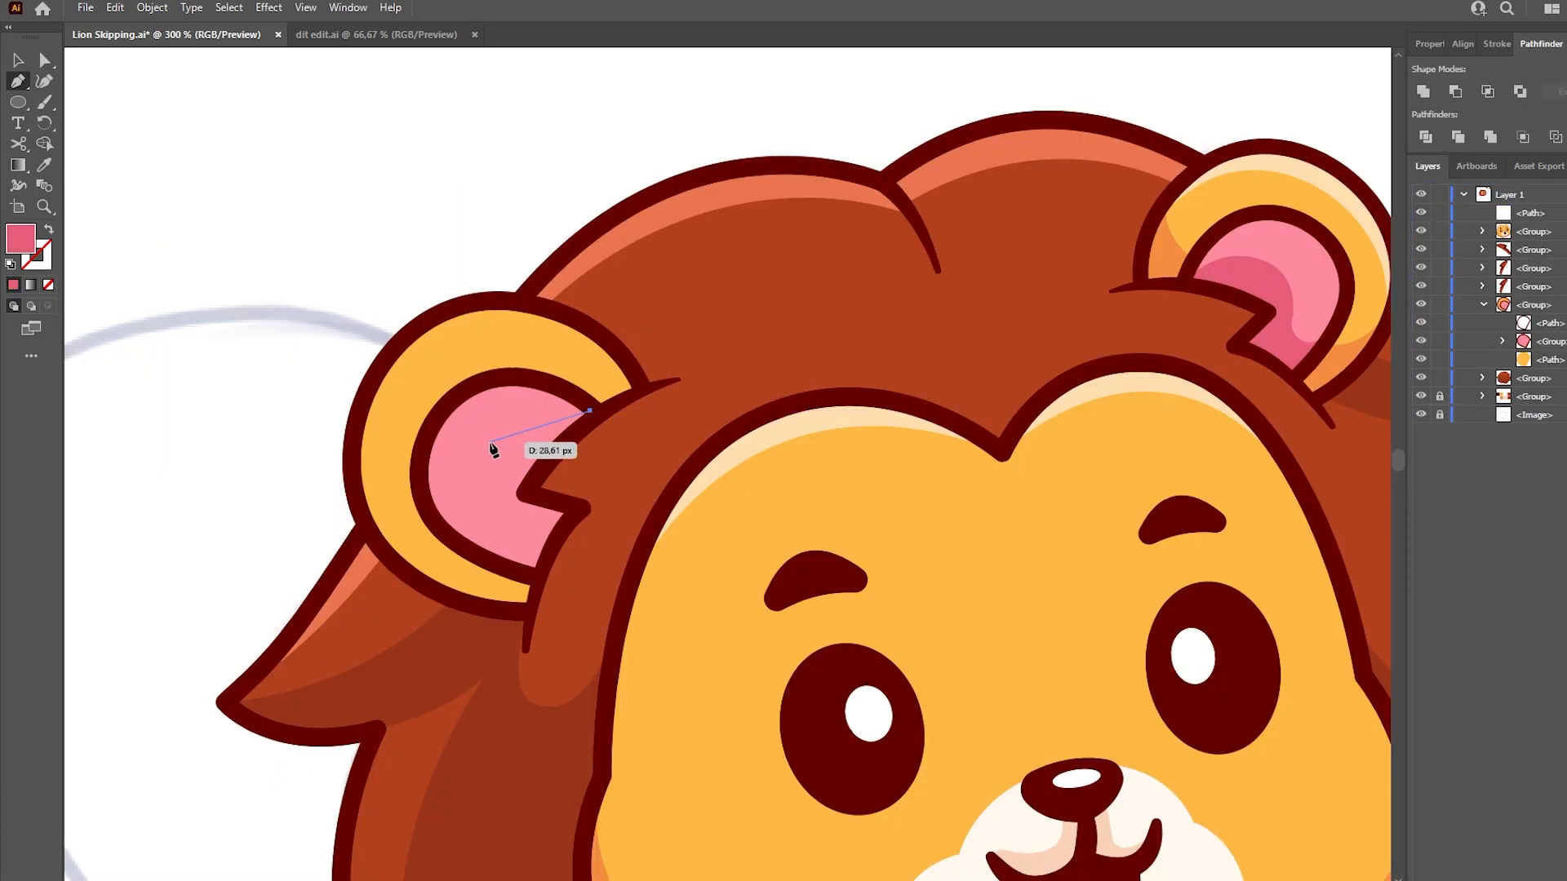
drag(488, 441, 461, 498)
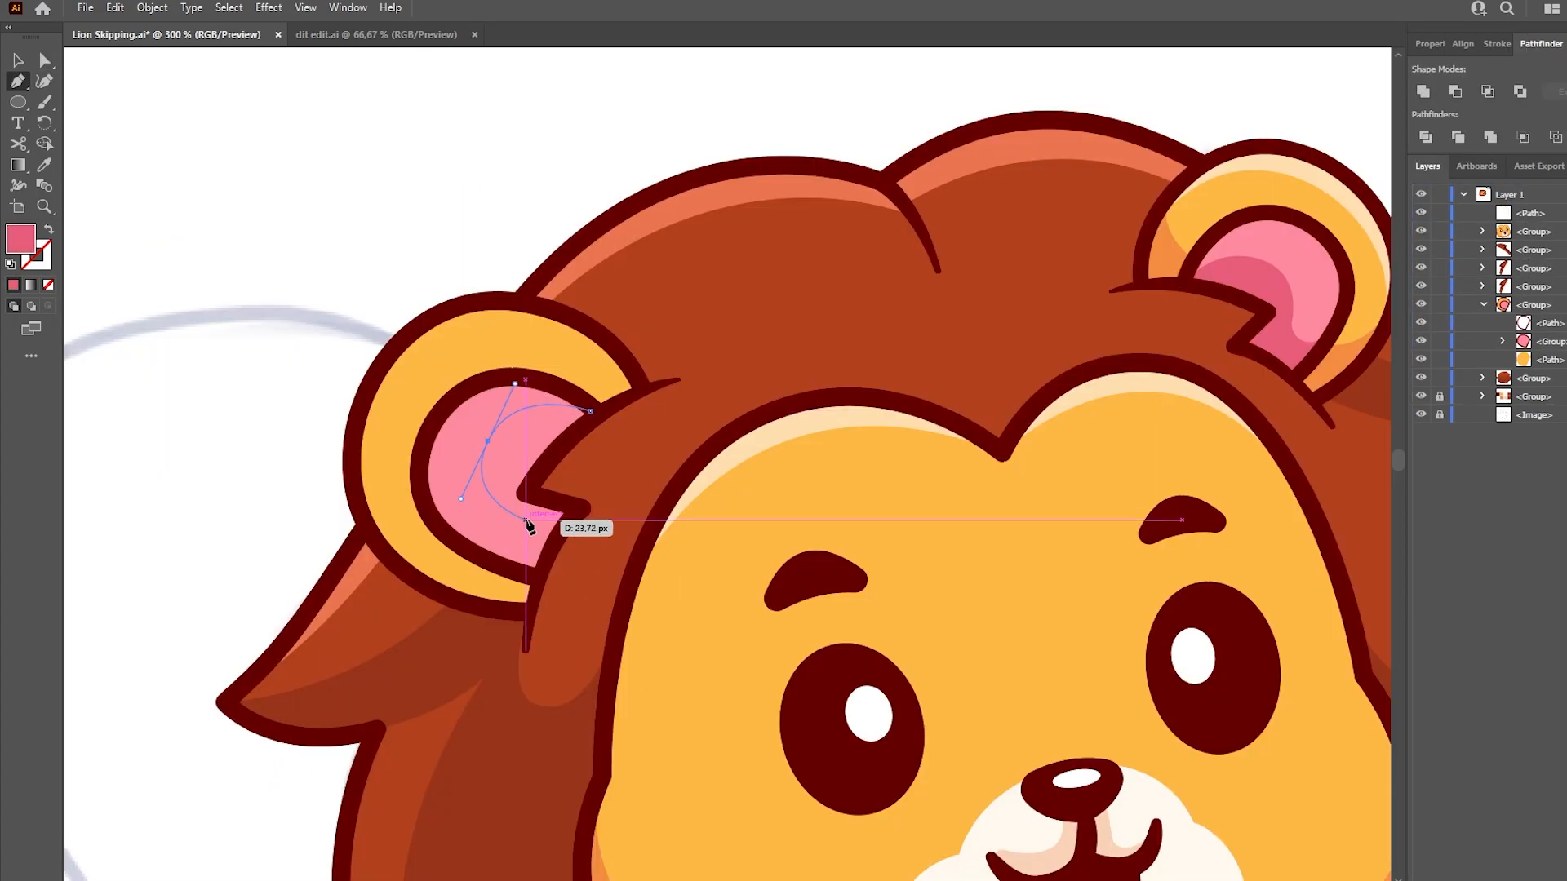
click(533, 527)
click(374, 575)
click(539, 672)
click(661, 522)
click(591, 411)
Step: Intersect the pink shadow with a copy of the left inner ear, stack it in that group, and check its lower curve
key(a)
click(457, 457)
key(ctrl+f)
click(1488, 92)
drag(1513, 215, 1545, 341)
click(516, 535)
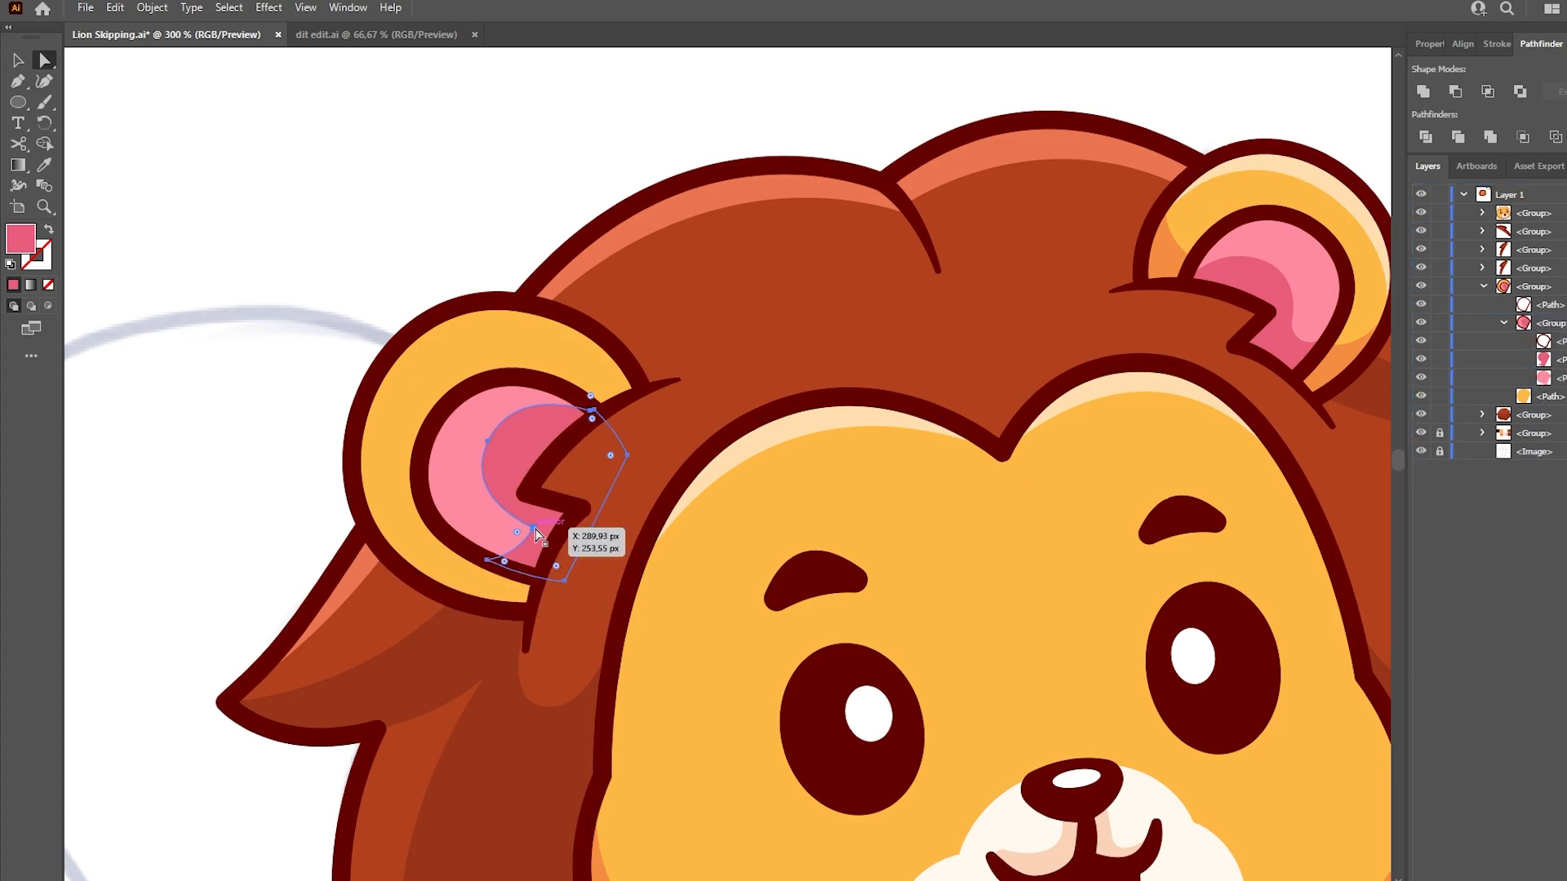
click(309, 480)
Step: Sample the right ear's orange shadow colour and draw a curved shadow edge across the left ear
key(i)
click(1338, 370)
key(p)
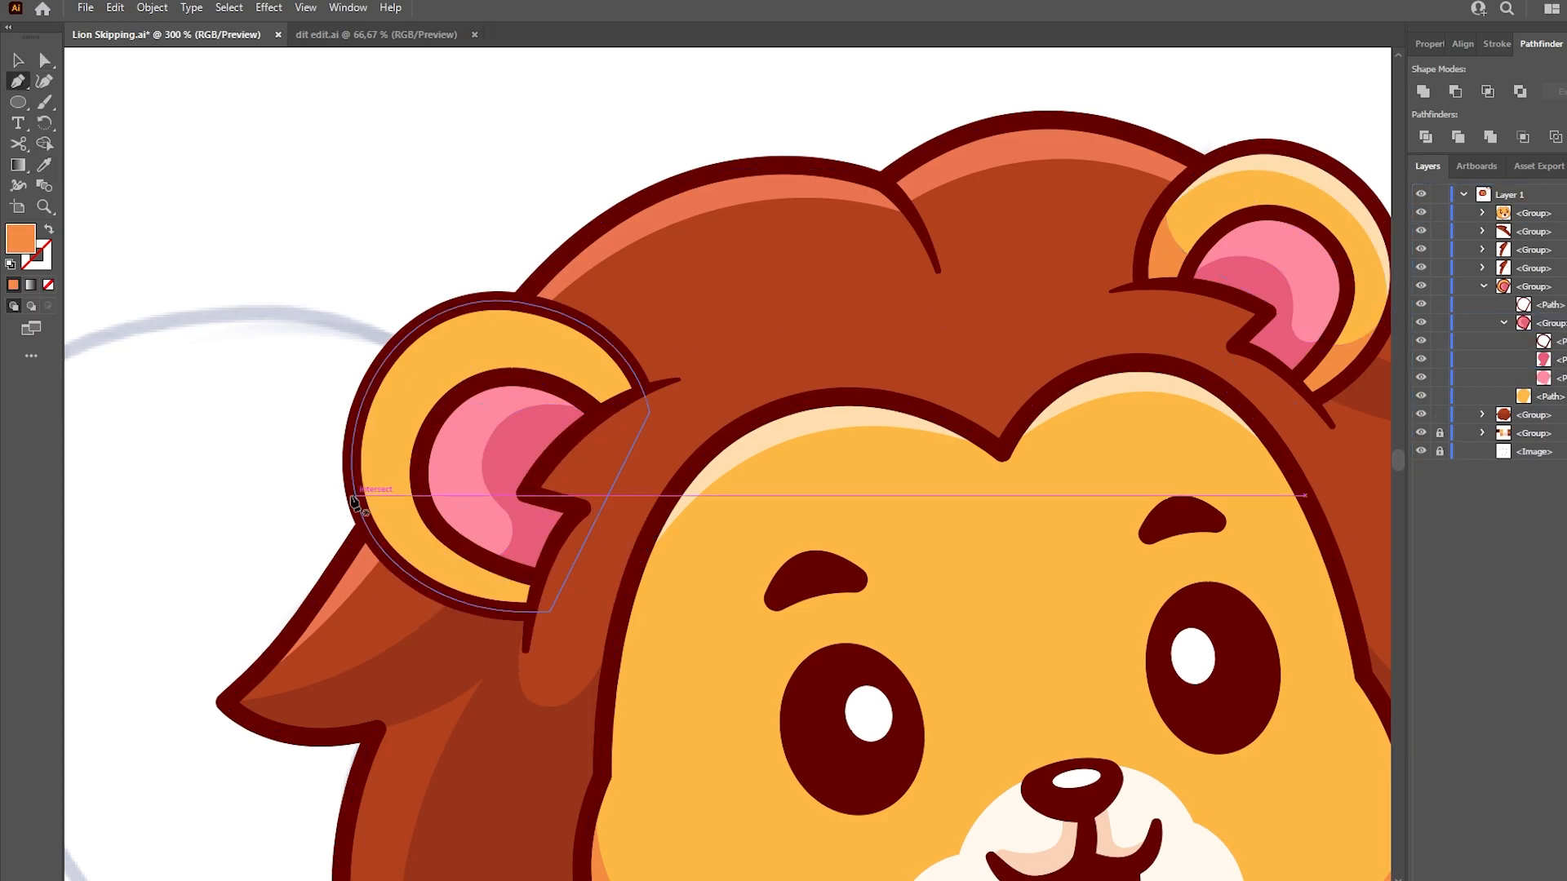
click(353, 485)
drag(500, 523, 555, 509)
drag(563, 451, 582, 430)
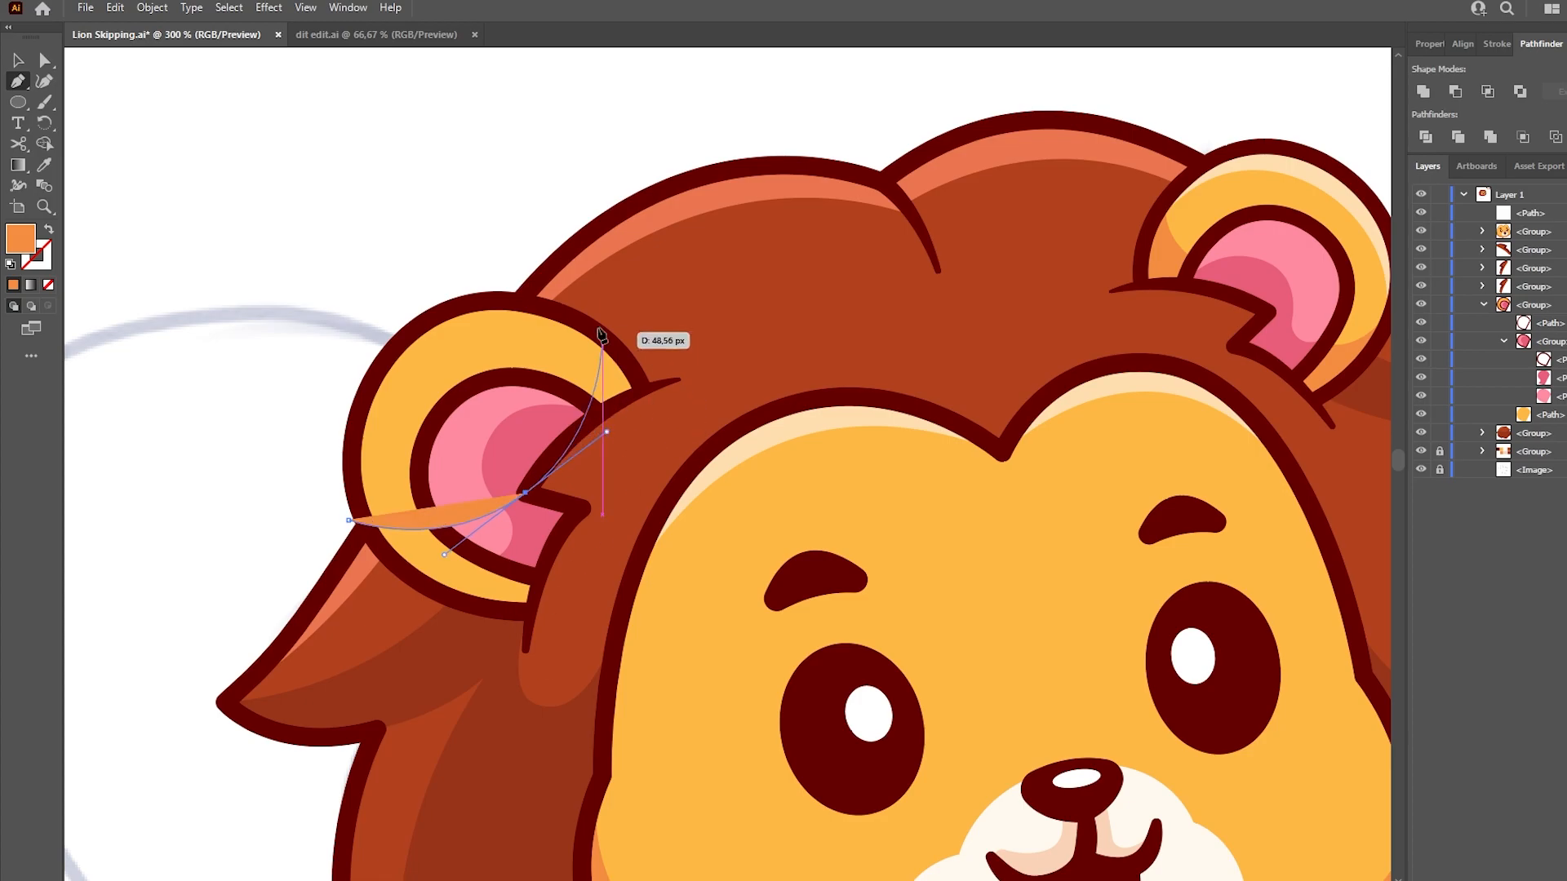
click(572, 304)
Step: Close the orange shadow shape around the underside of the left ear
click(641, 324)
drag(704, 472, 584, 657)
drag(524, 650, 469, 665)
key(ctrl+z)
click(536, 710)
drag(396, 701, 381, 682)
click(348, 519)
Step: Intersect the orange shadow with a copy of the left ear's base and stack it inside the left ear group
key(i)
key(a)
click(389, 469)
key(ctrl+c)
key(ctrl+f)
shift+click(491, 633)
click(1487, 91)
drag(1528, 214, 1542, 405)
key(ctrl+z)
click(1503, 341)
drag(1528, 213, 1543, 350)
Step: Duplicate the left ear's base inside its group, recolour the copy with the right ear's cream, and paste another copy in front
click(500, 336)
key(ctrl+c)
key(ctrl+f)
drag(1529, 216, 1547, 350)
key(i)
click(1305, 172)
key(ctrl+f)
Step: Offset the top copy of the left ear and subtract it from the cream copy to form a crescent highlight
drag(527, 342, 533, 361)
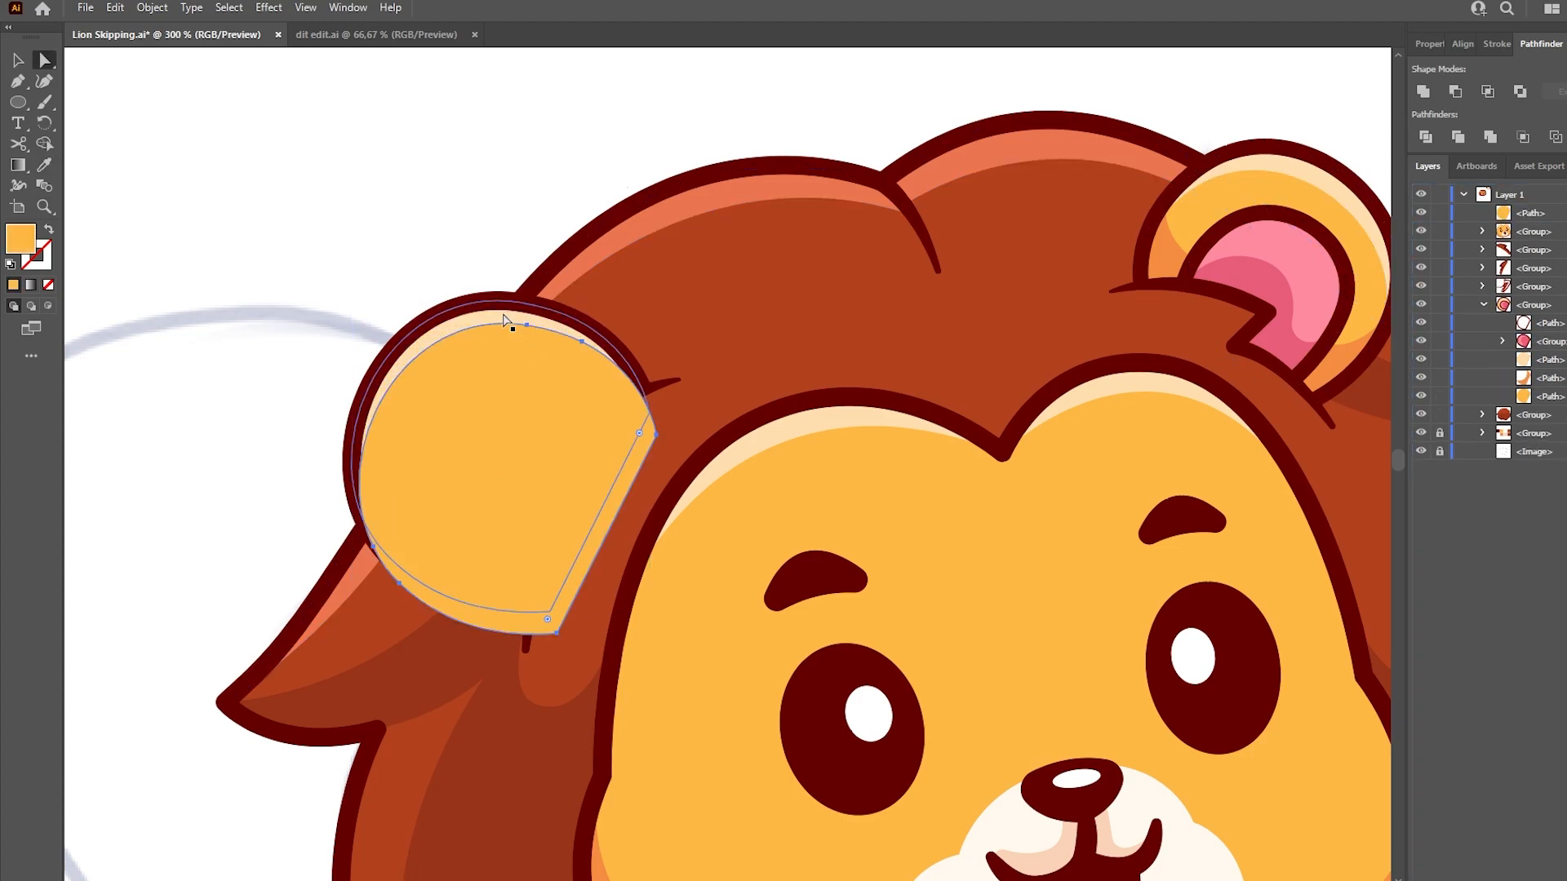
shift+click(511, 317)
click(1455, 91)
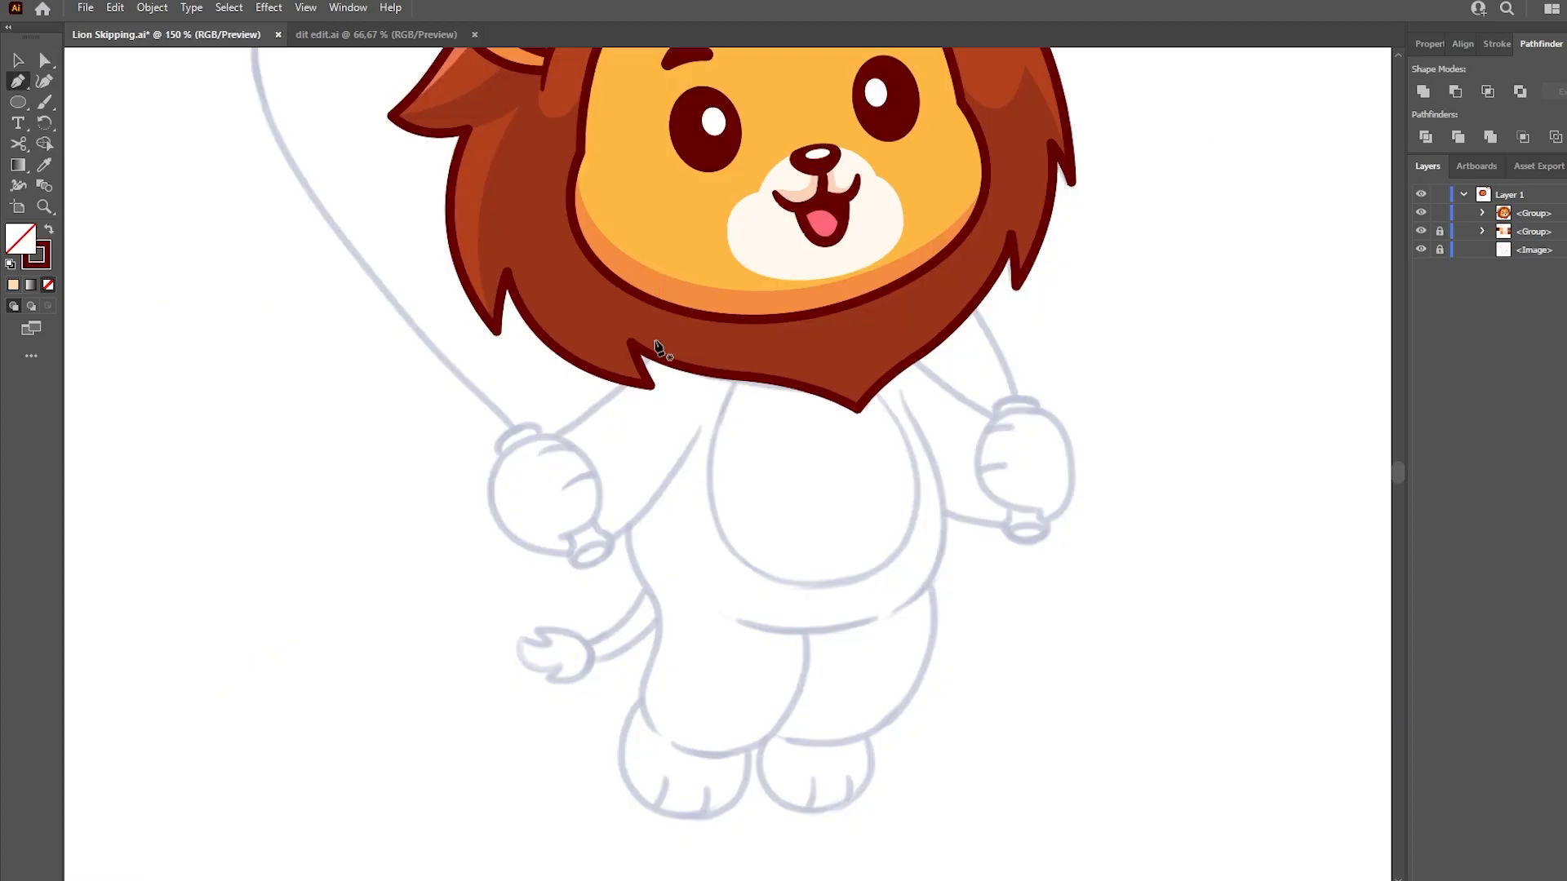
Step: Trace the left arm's outline with the Pen tool from beneath the mane, around the hand end, and up to the armpit
drag(542, 444, 511, 464)
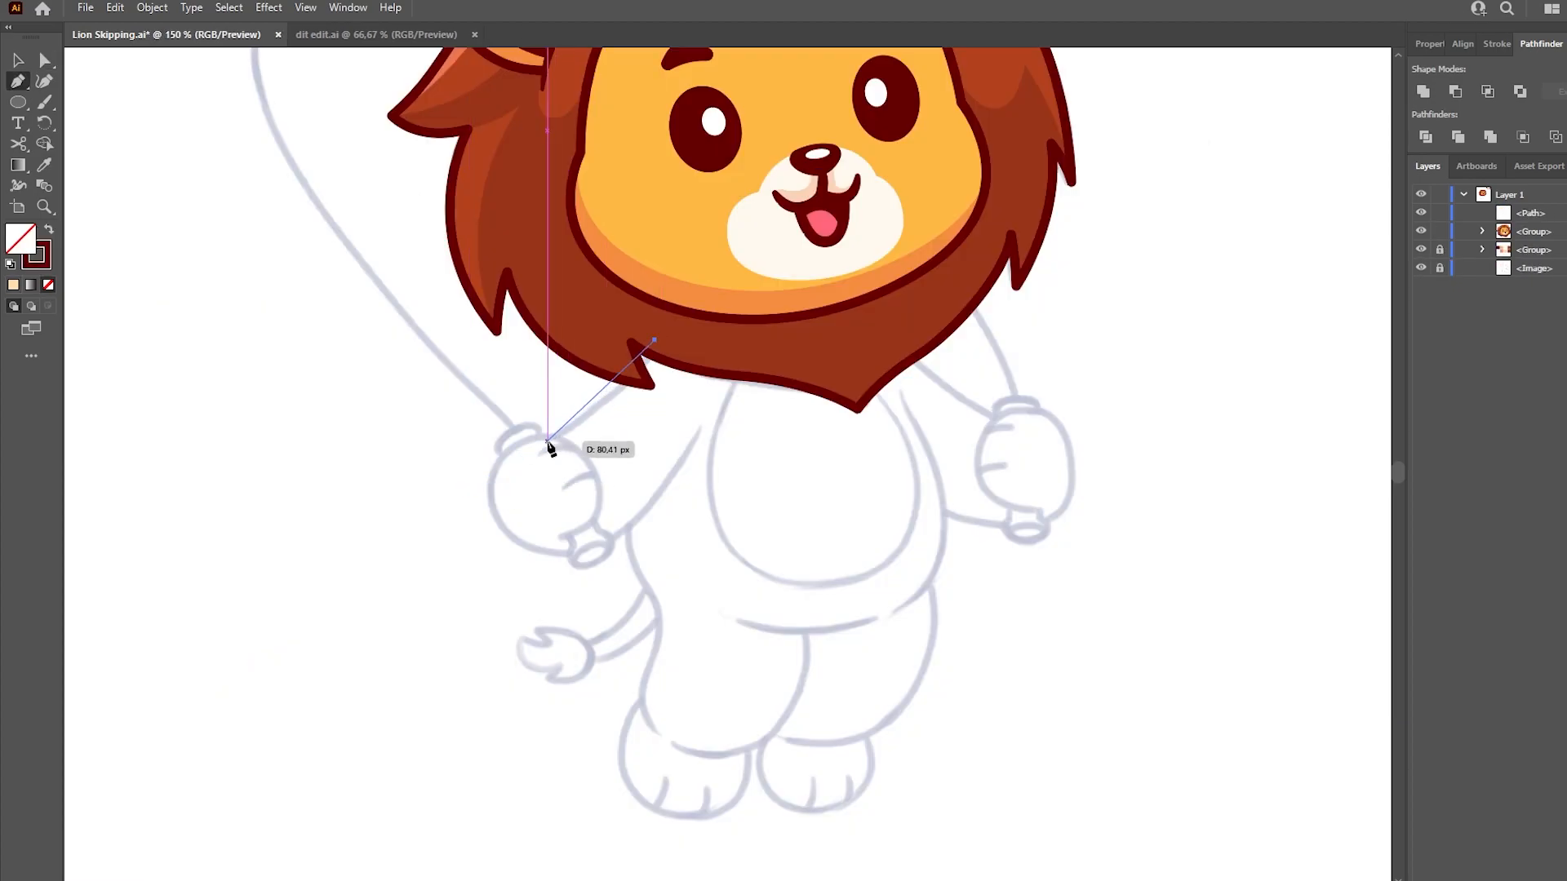
click(522, 470)
click(593, 551)
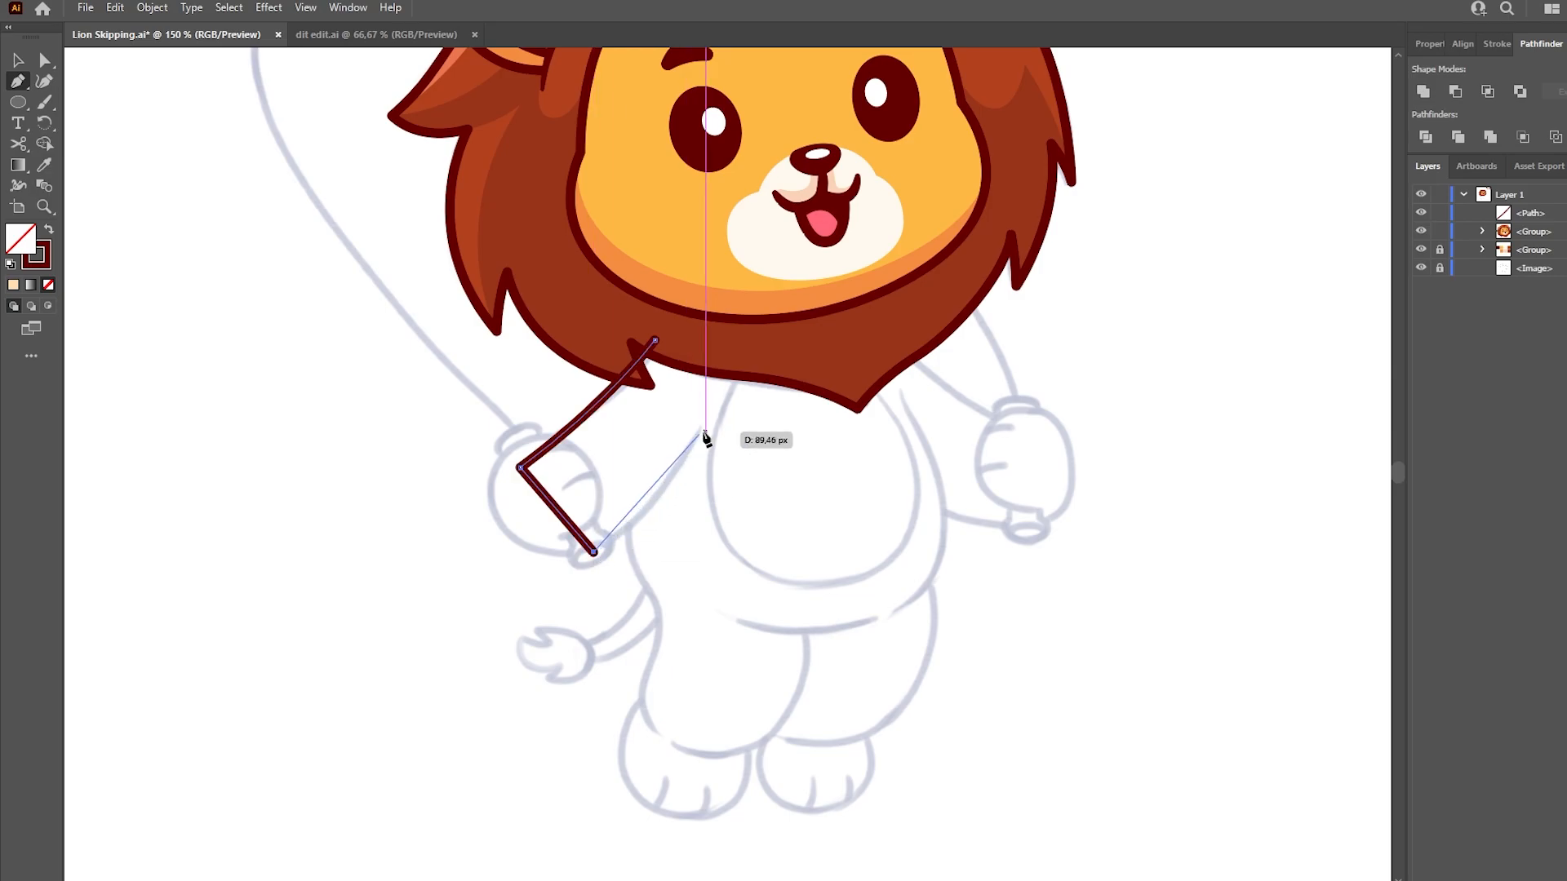
mouse_move(704, 419)
mouse_down()
mouse_move(724, 348)
mouse_move(744, 398)
mouse_up()
Step: Taper the armpit end of the left arm's outline with the Width tool
key(ctrl+plus)
key(ctrl+plus)
key(a)
click(737, 527)
key(v)
key(shift+w)
drag(700, 492, 705, 499)
key(a)
click(742, 397)
Step: Duplicate the left arm's outline in front and close the copy beneath the mane with the Pen tool
click(702, 565)
key(v)
click(712, 479)
key(ctrl+c)
key(ctrl+f)
key(p)
click(640, 236)
click(747, 287)
drag(742, 398, 725, 488)
Step: Fill the closed arm copy with the face's yellow-orange, stack it beneath the outline, and group the two
key(i)
click(751, 110)
mouse_move(1534, 232)
mouse_down()
mouse_move(1534, 205)
mouse_move(1523, 241)
mouse_up()
shift+click(1563, 213)
key(ctrl+g)
Step: Sample the dark outline style from the left arm and hide the arm group
ctrl+click(775, 522)
click(672, 534)
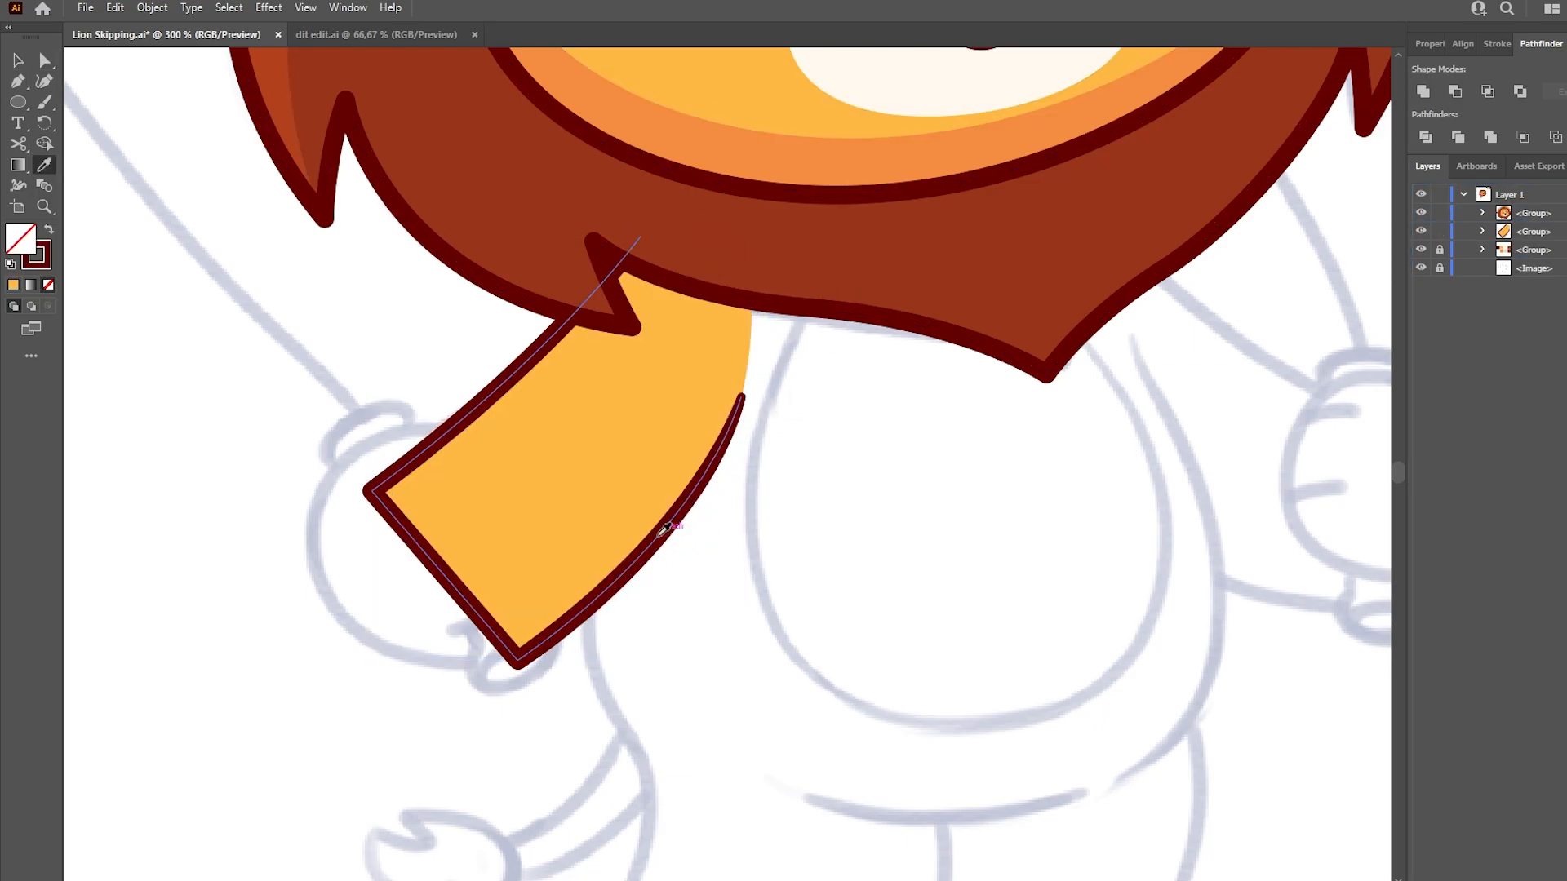
click(1421, 235)
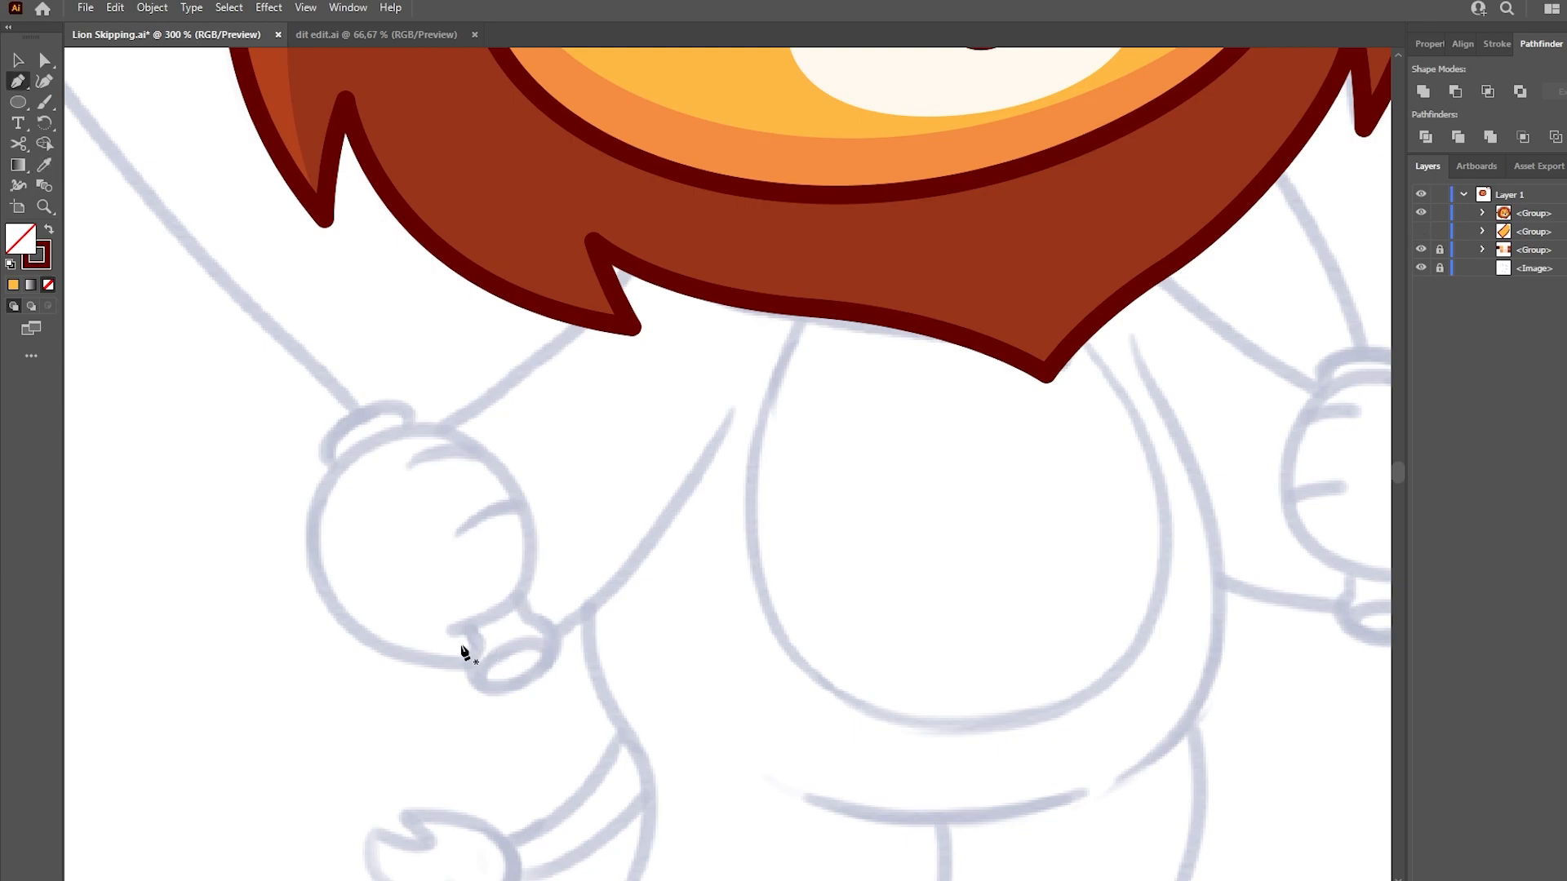
Step: Trace the left hand's rounded outline as an open path with the Pen tool, following the sketch
click(457, 635)
drag(524, 560, 528, 488)
drag(380, 433, 280, 467)
drag(467, 667, 663, 664)
key(v)
click(571, 512)
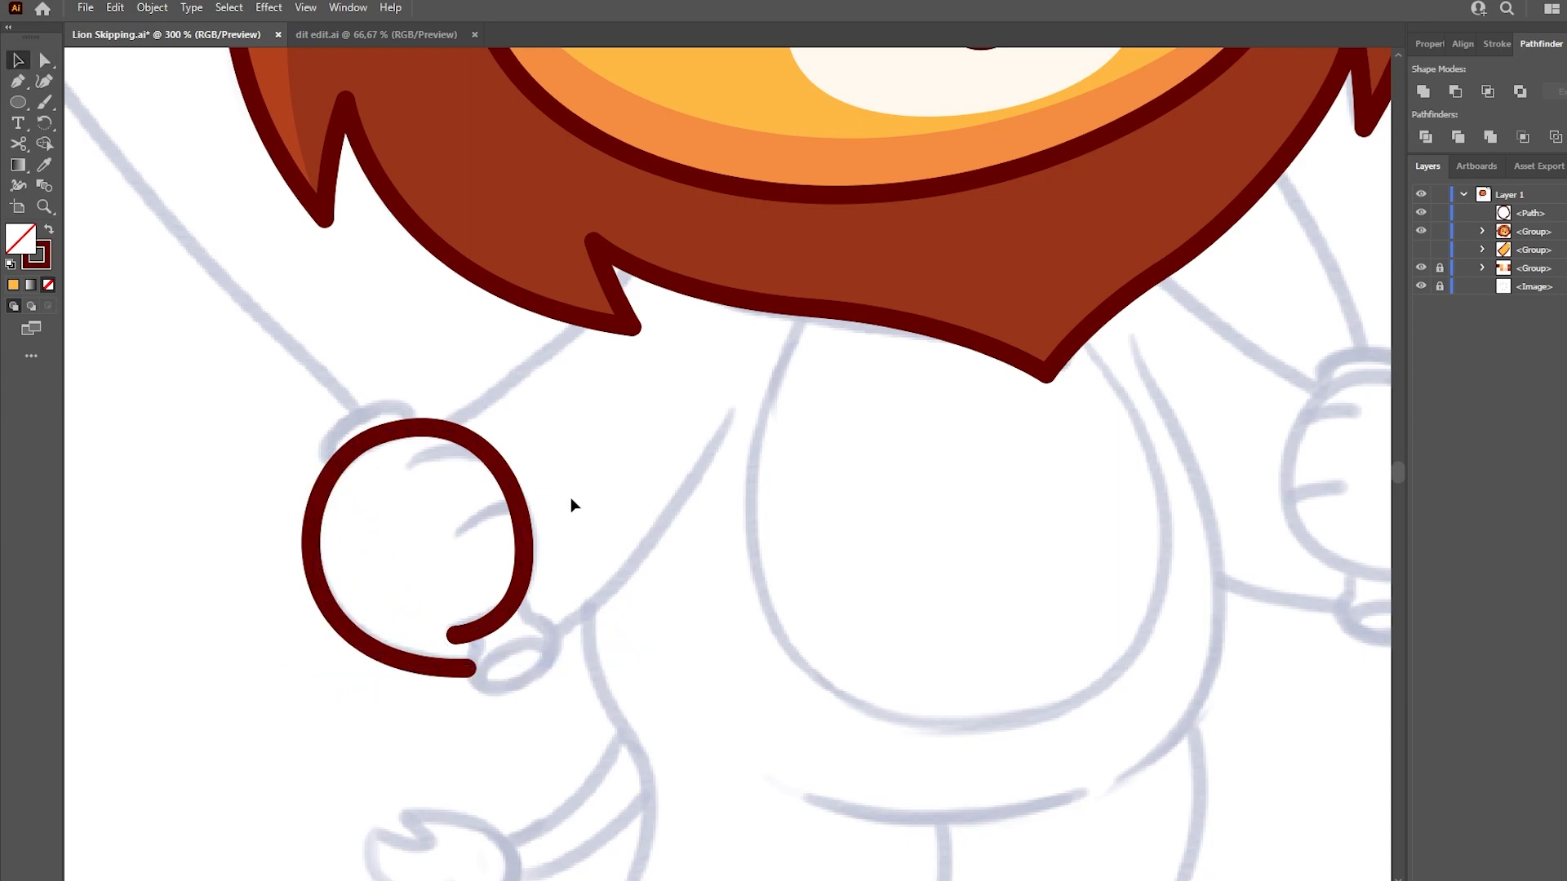
Step: Add two curved finger crease lines inside the left hand
click(484, 405)
click(403, 473)
drag(475, 454, 523, 467)
mouse_move(403, 475)
mouse_down()
mouse_move(483, 448)
mouse_move(404, 468)
mouse_move(446, 460)
mouse_move(472, 513)
mouse_move(442, 547)
mouse_up()
Step: Taper the inner ends of the finger creases with the Width tool
key(shift+w)
key(a)
click(567, 481)
key(shift+w)
key(v)
key(a)
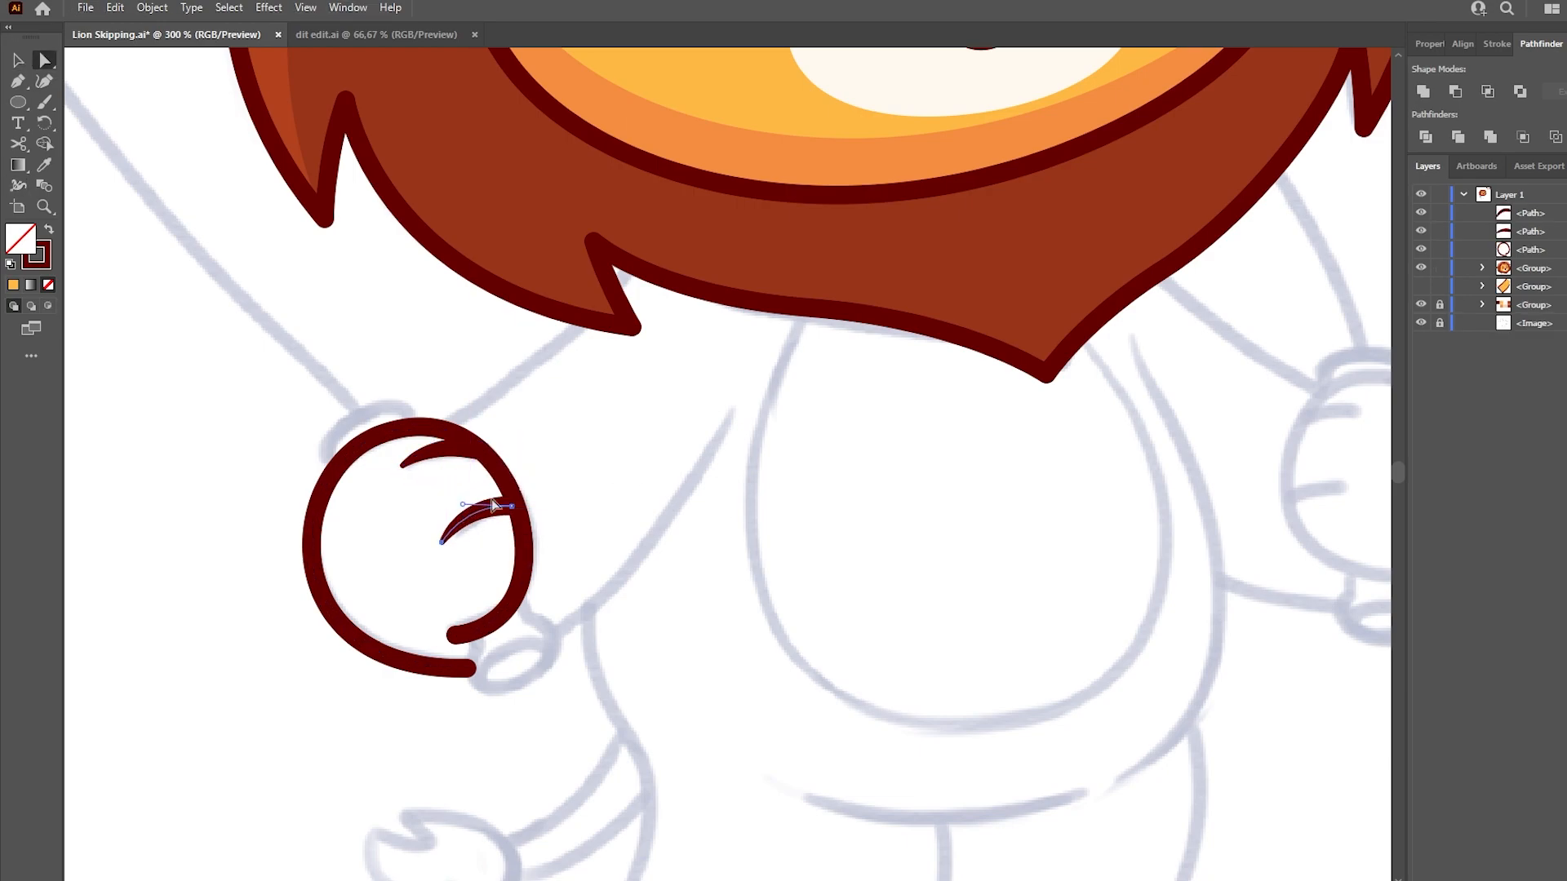
Step: Refine the stroke taper on the left hand with the Width tool, narrowing the outline's inner end near the rope handle
key(shift+w)
drag(454, 643, 516, 617)
key(a)
click(548, 608)
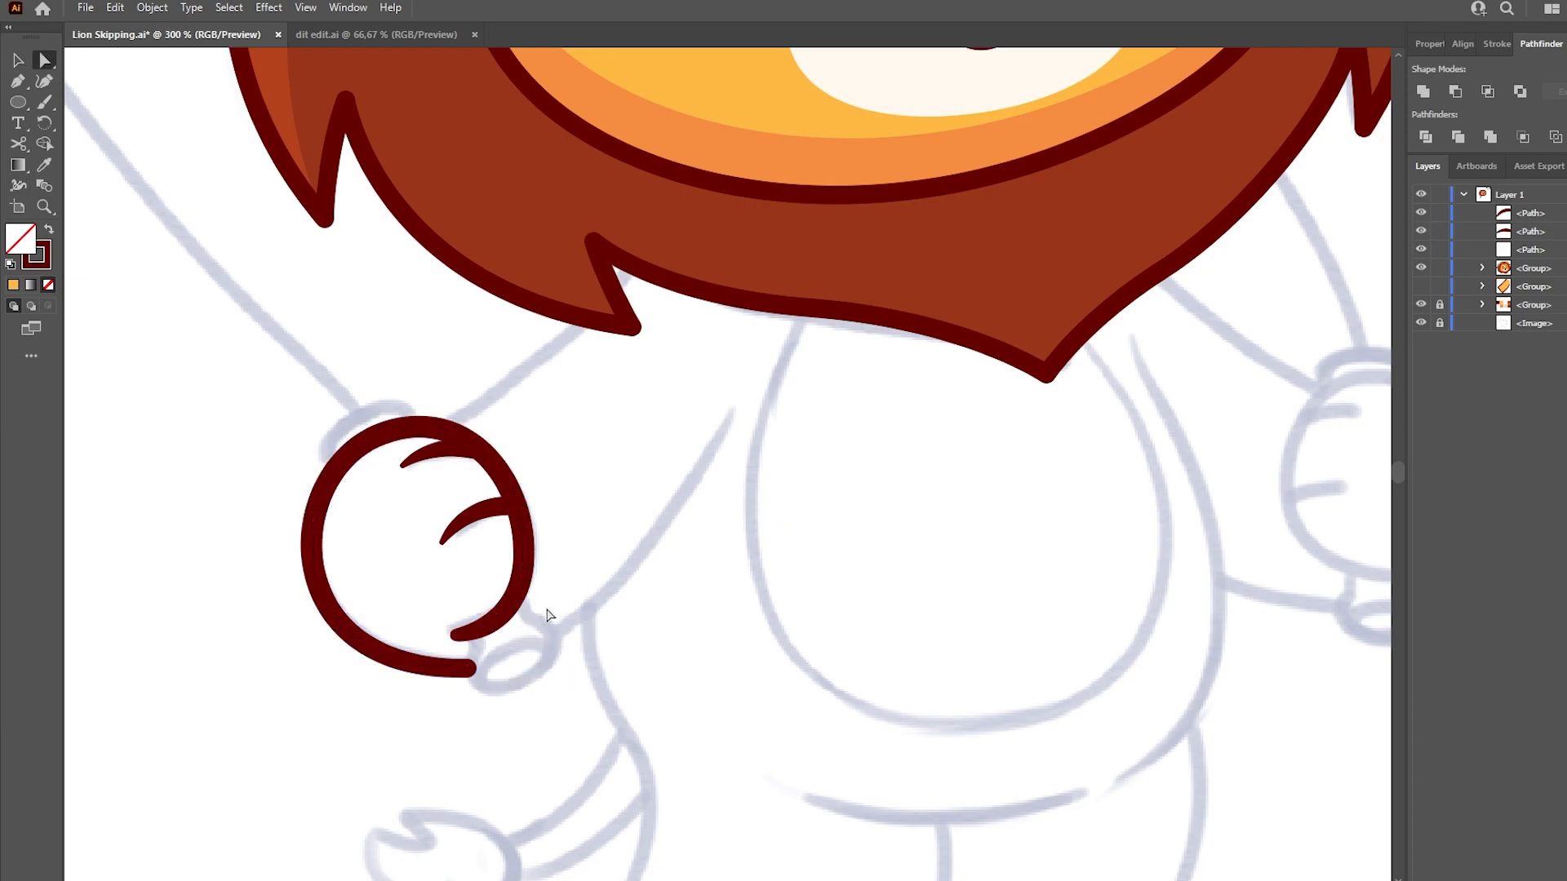
Step: Duplicate the left hand's outline in place and close the gap in the copy with the Pen tool
key(ctrl+c)
key(ctrl+shift+v)
key(p)
click(456, 635)
click(467, 645)
click(467, 667)
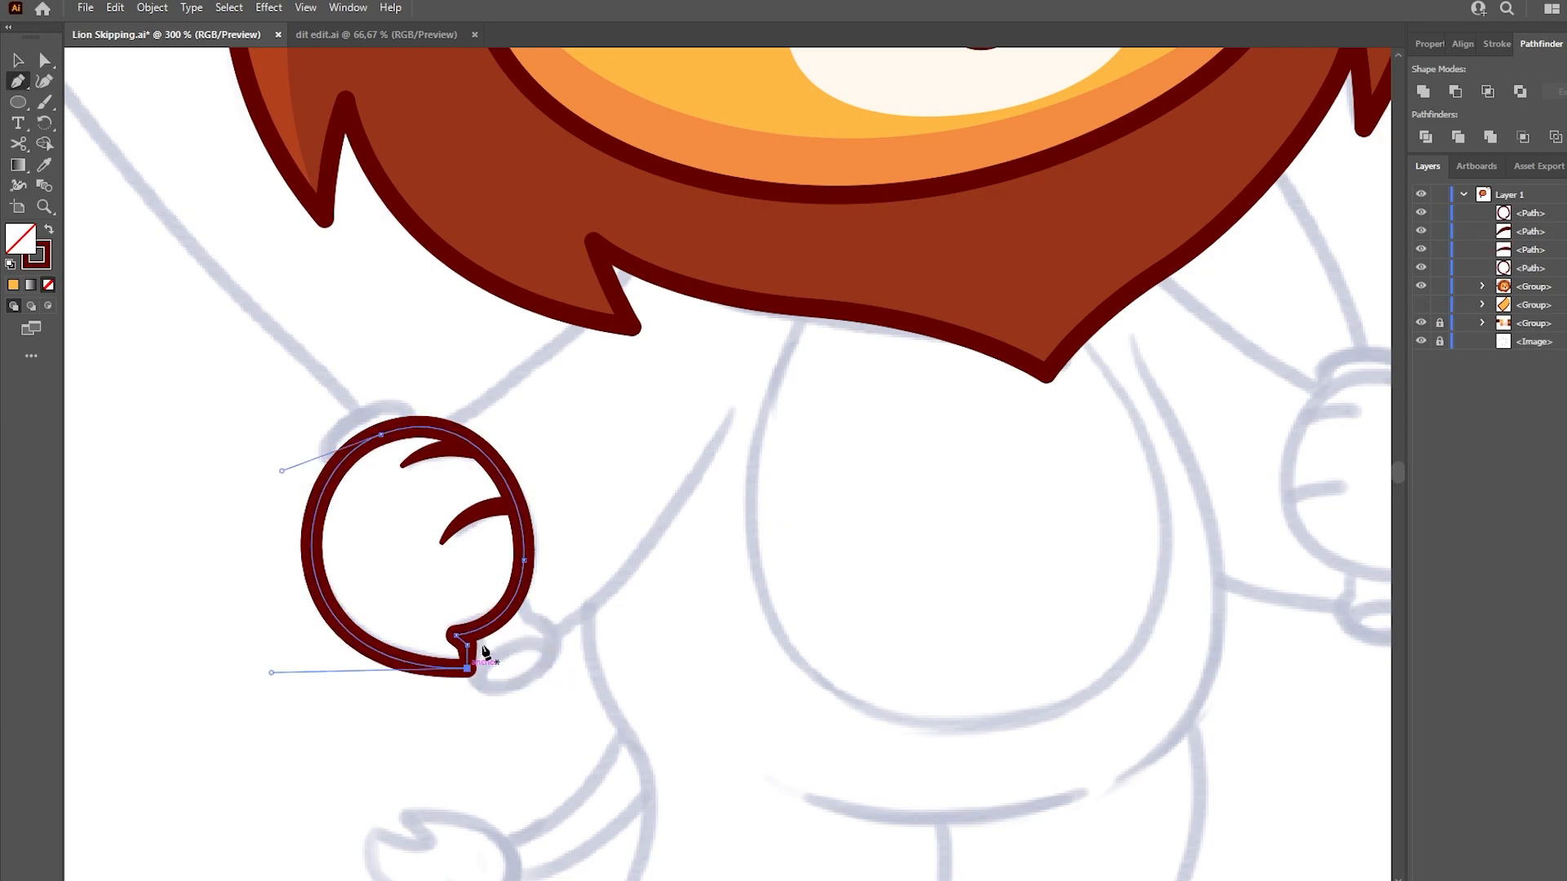
Step: Fill the copied hand shape with the muzzle's cream colour, group the hand parts and place the group below the head group
key(i)
click(922, 88)
drag(1527, 214, 1528, 276)
key(ctrl+g)
key(a)
click(996, 565)
click(1421, 250)
click(1421, 250)
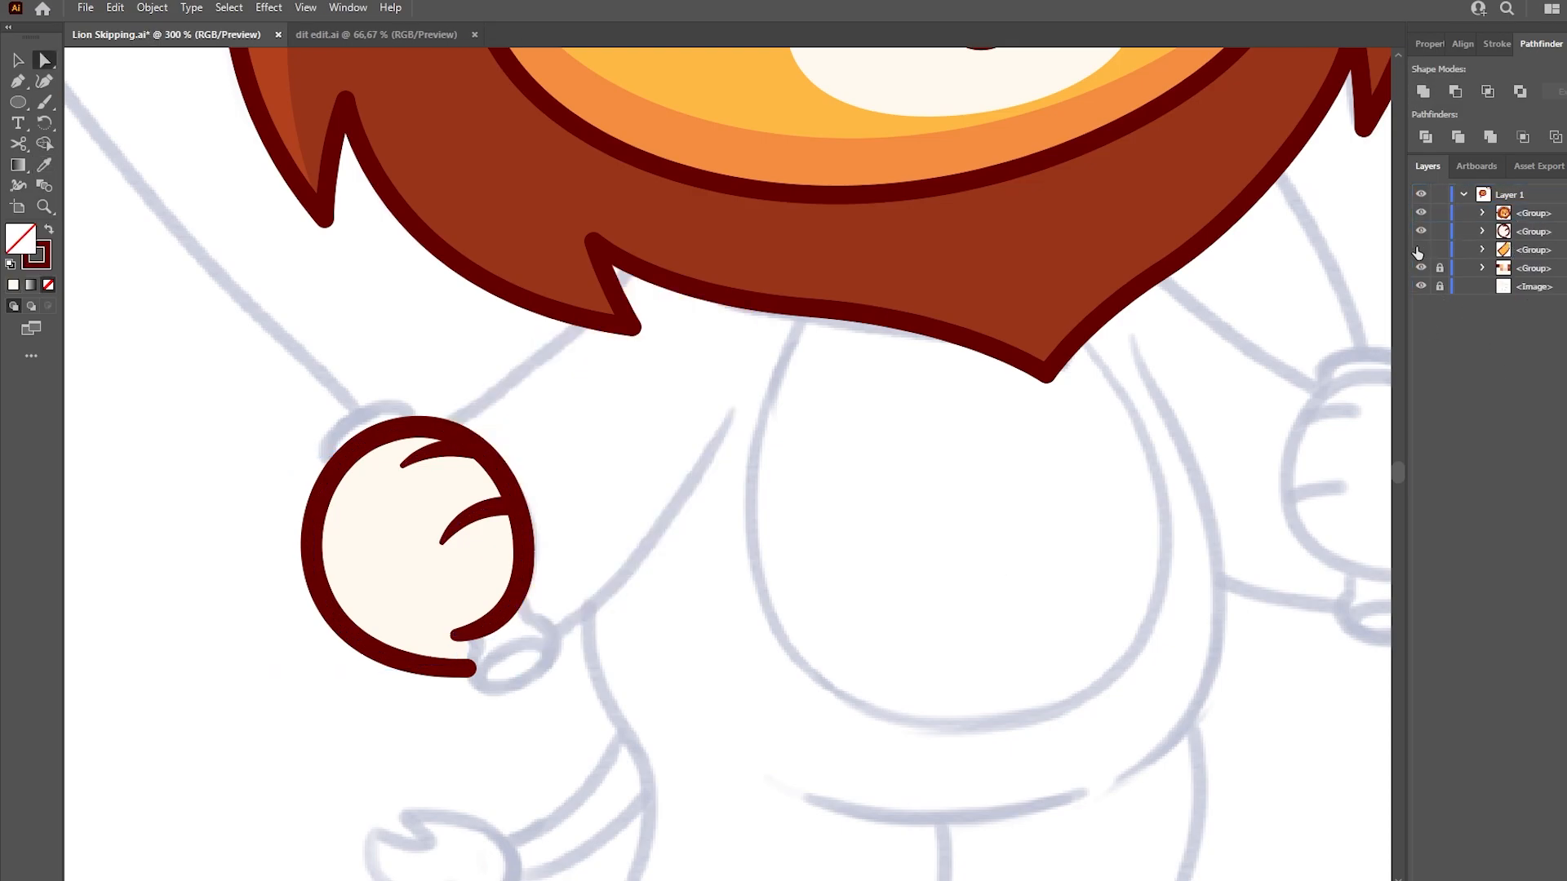
Step: Draw a straight diagonal line across the left hand for the rope handle's side and duplicate it parallel for the opposite side
click(418, 441)
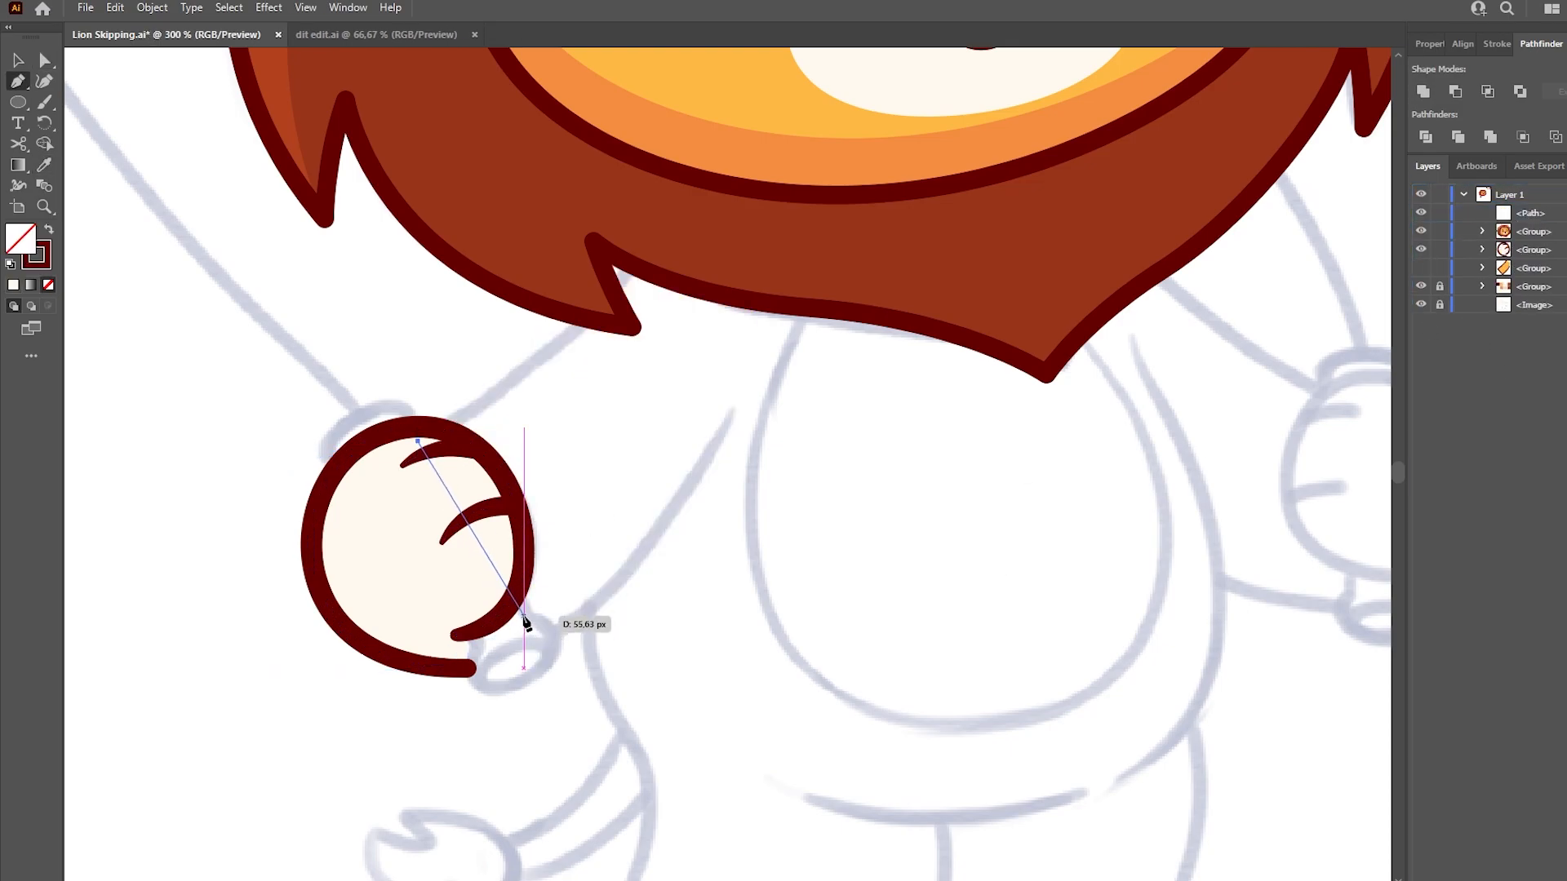
click(524, 617)
key(a)
key(v)
drag(481, 544, 429, 575)
key(a)
Step: Draw the handle's flared, rounded upper end above the hand, joining the two side lines
key(p)
click(418, 441)
click(327, 448)
click(365, 471)
key(a)
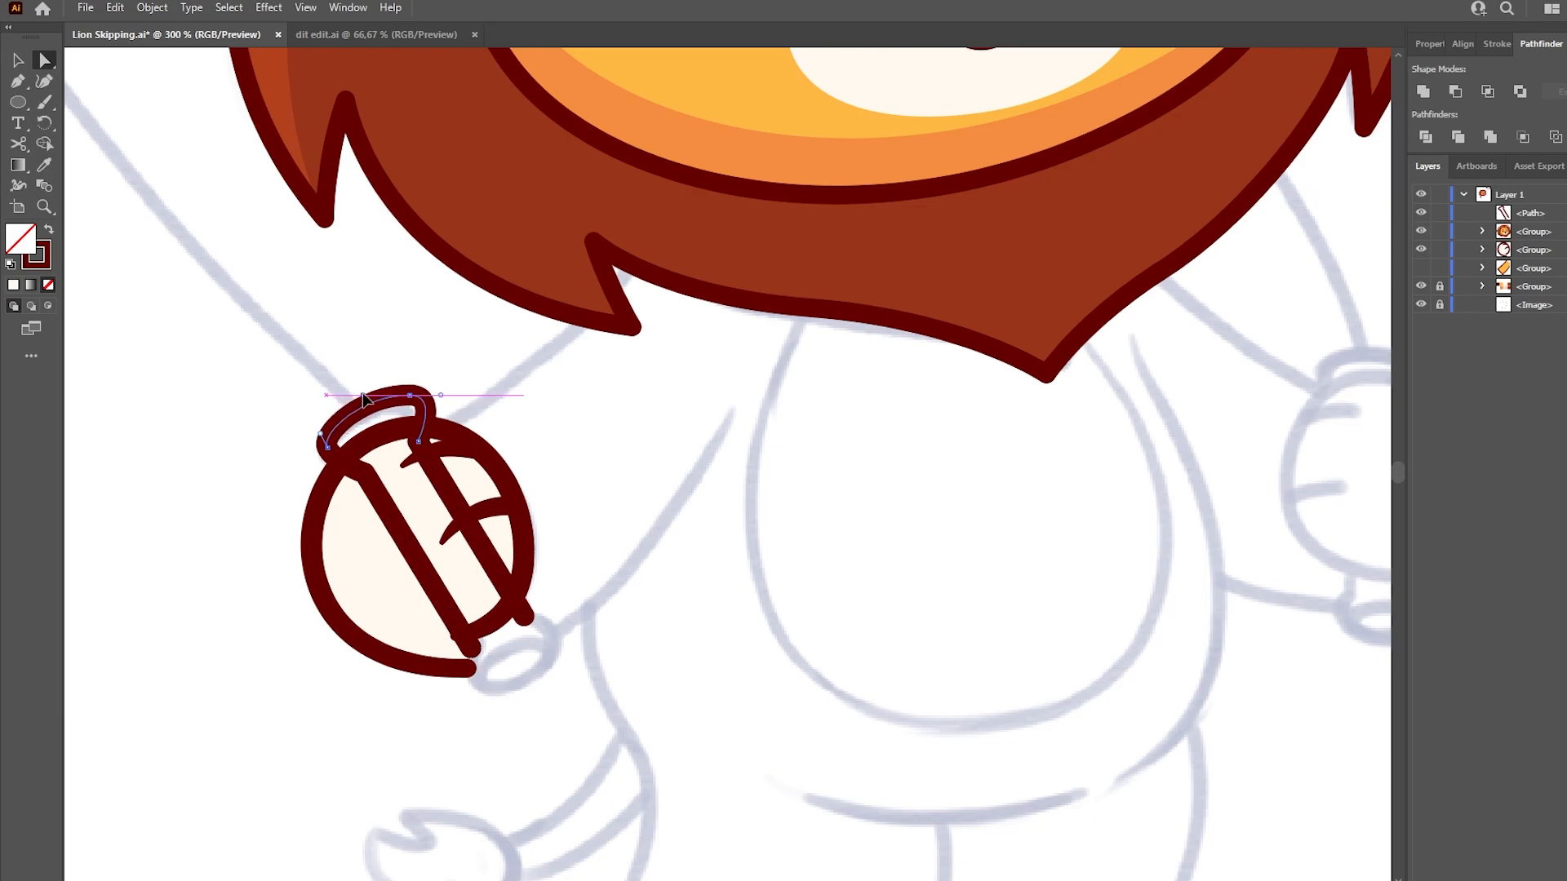
key(ctrl+shift+a)
Step: Close the handle outline with a rounded lower end below the hand, following the sketch
key(p)
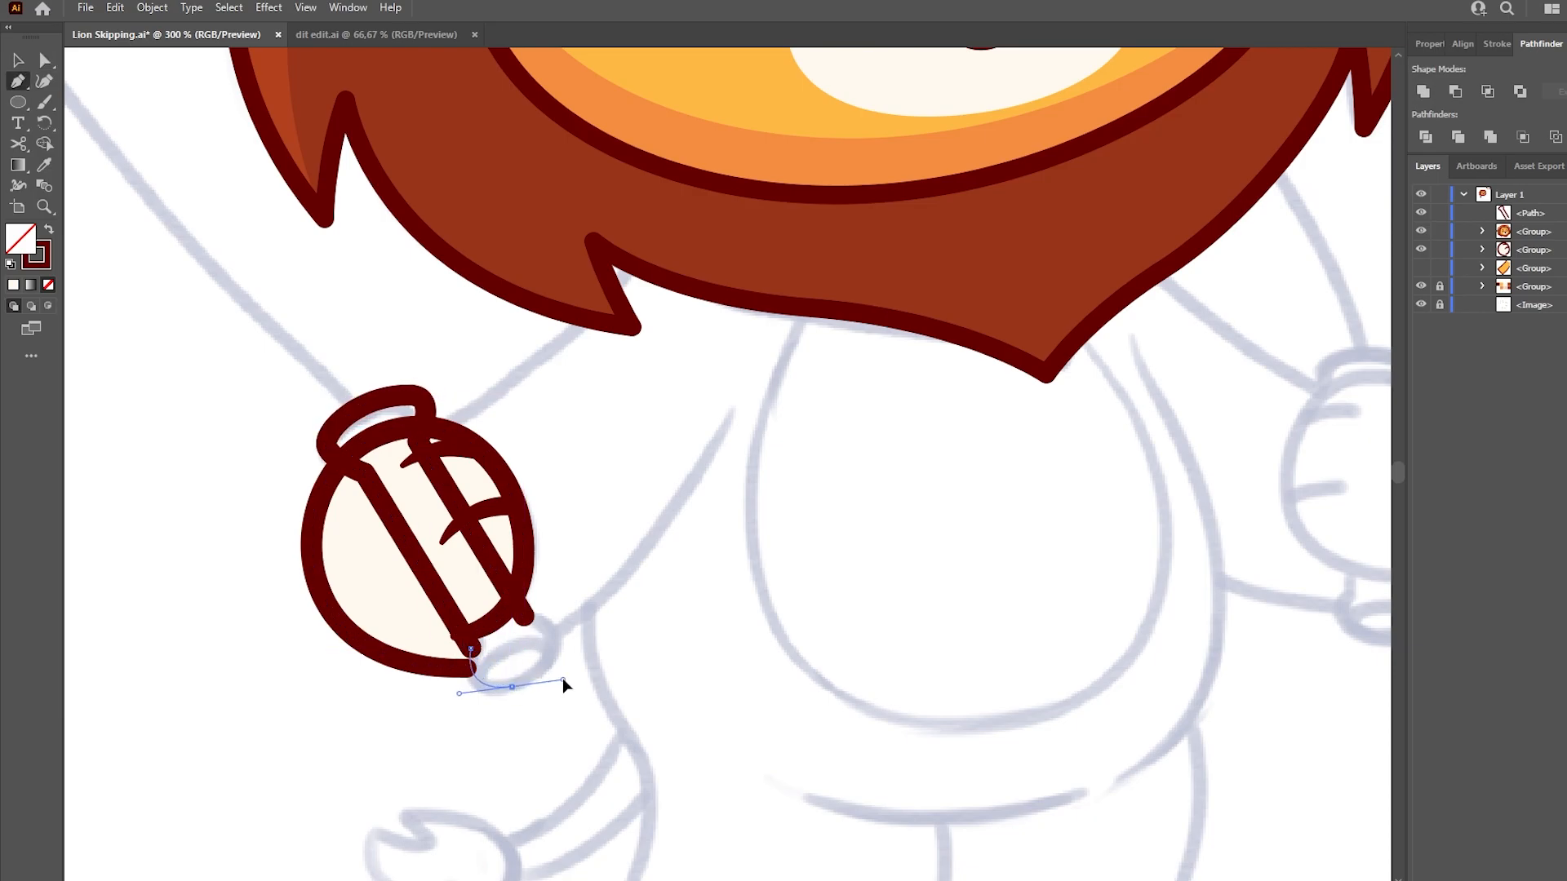
click(523, 615)
key(a)
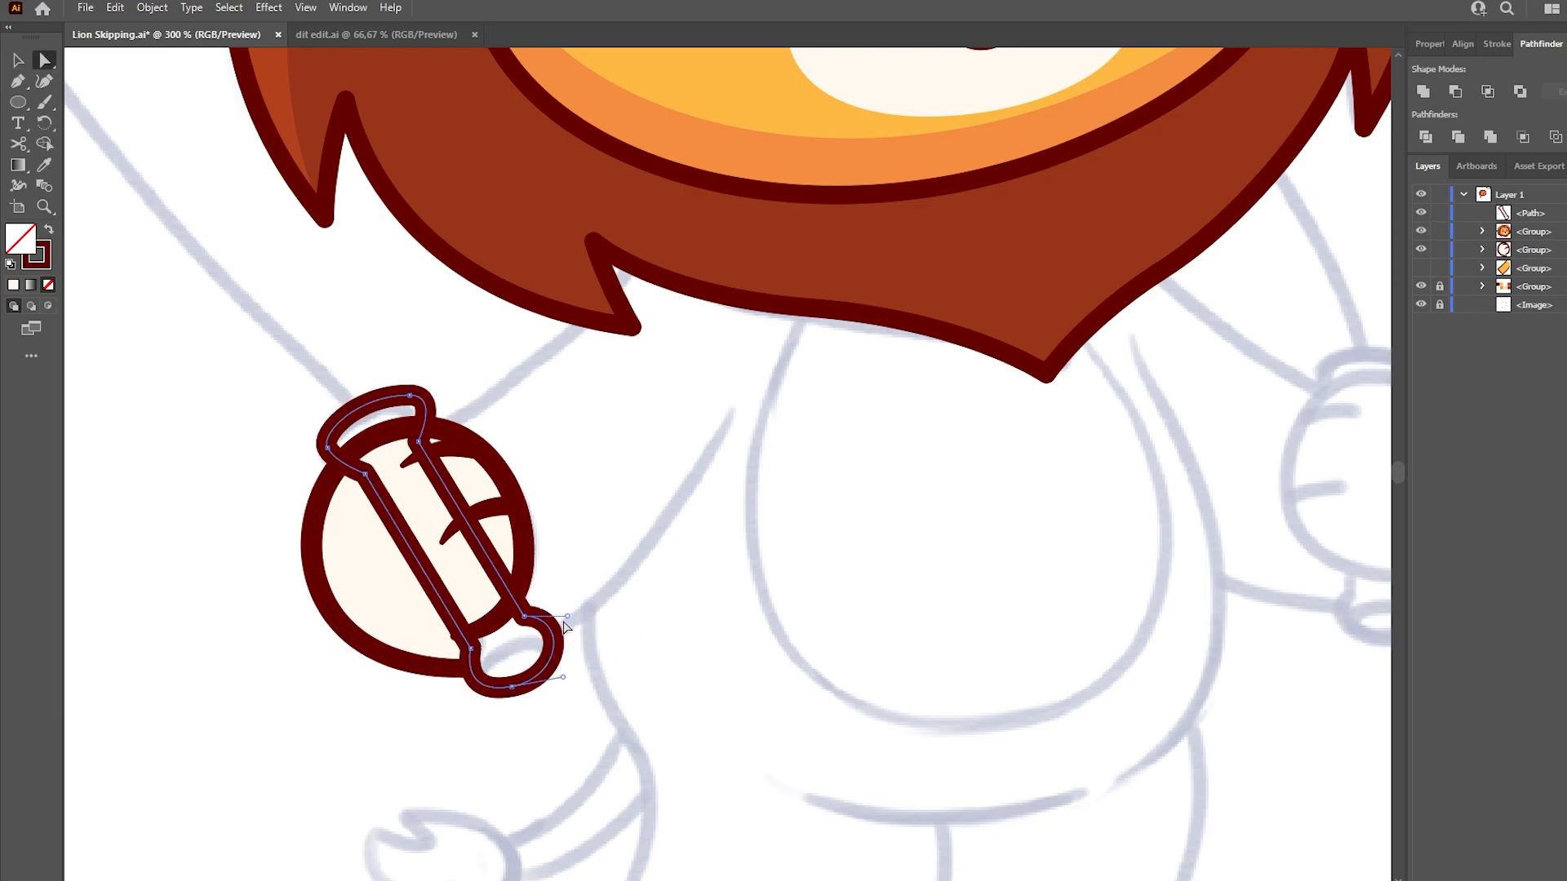
key(ctrl+shift+a)
Step: Draw a curved rim line inside the handle's lower end to form its oval opening
key(p)
drag(480, 687, 540, 667)
click(512, 683)
key(a)
click(592, 654)
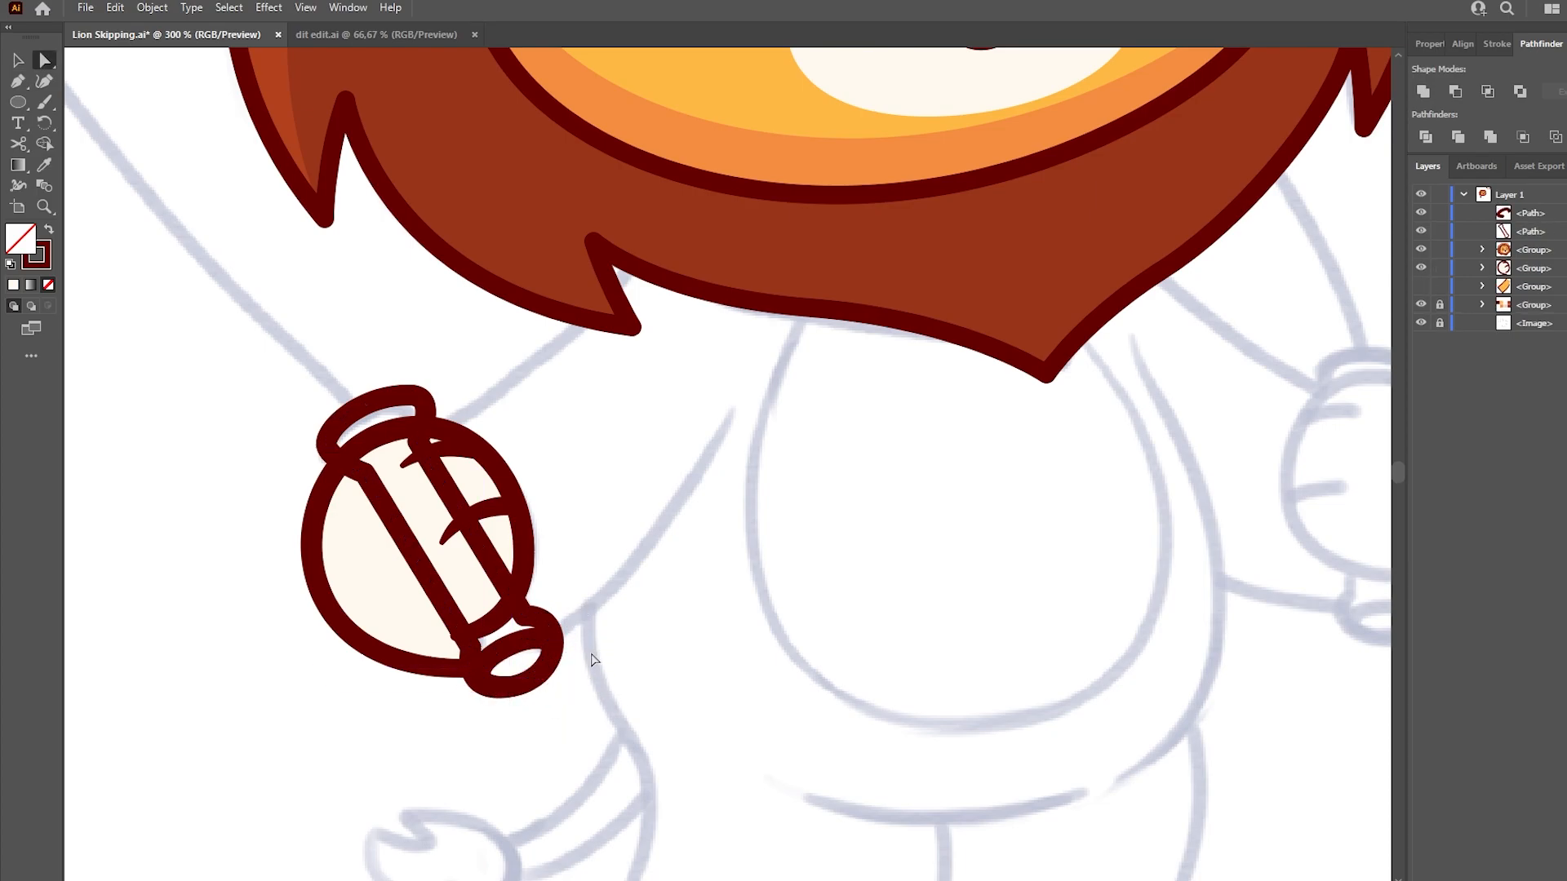
Step: Fill the handle with red, group its parts and send the group behind the left hand
click(49, 232)
click(1497, 335)
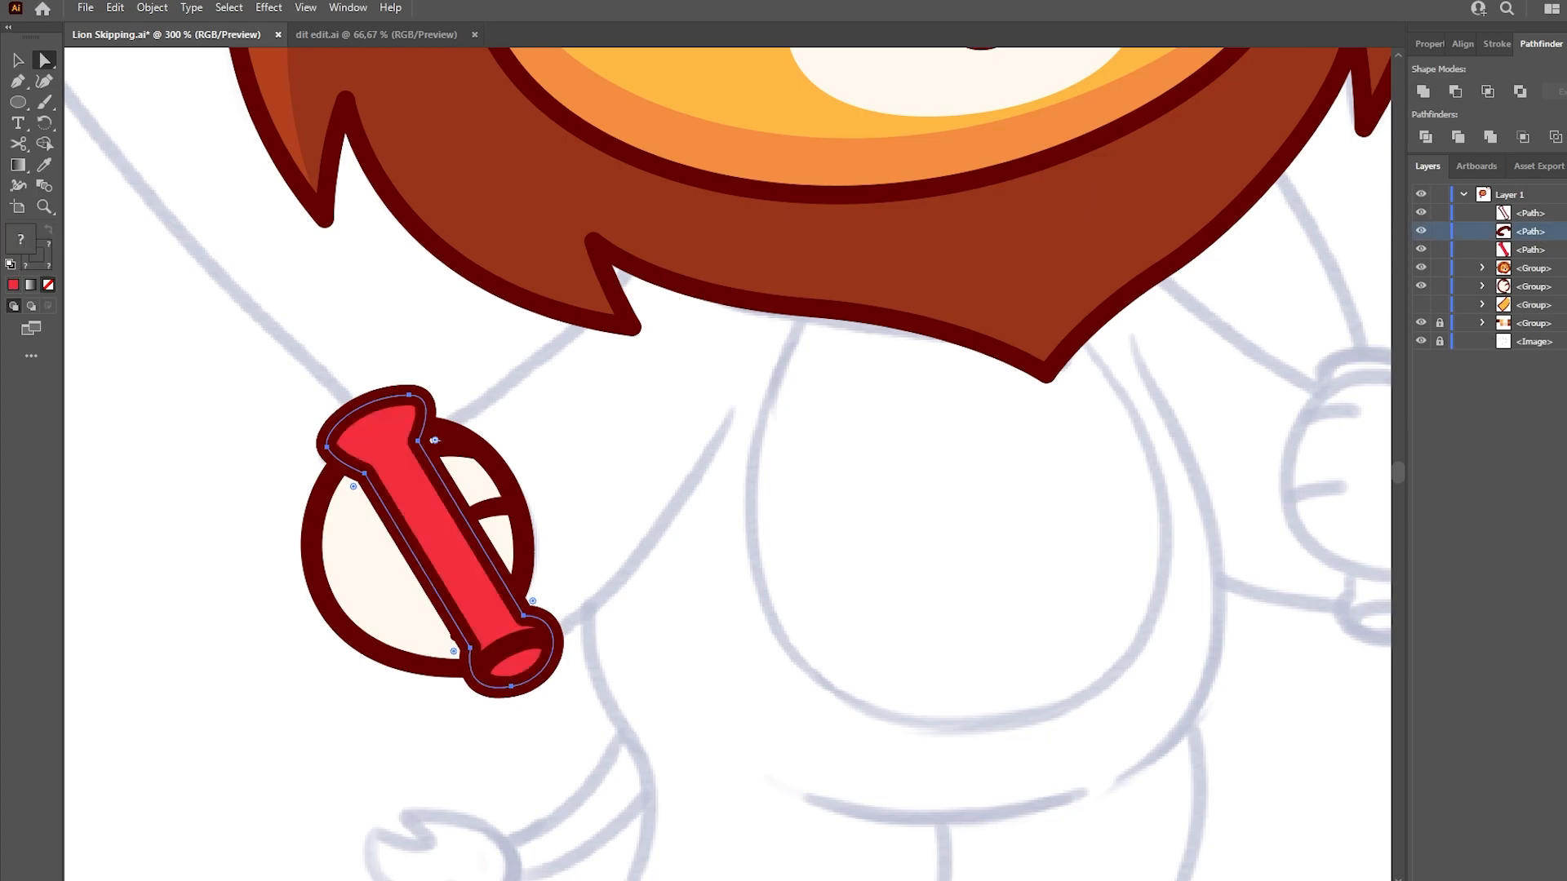
key(ctrl+g)
key(ctrl+bracketleft)
key(ctrl+bracketleft)
click(962, 545)
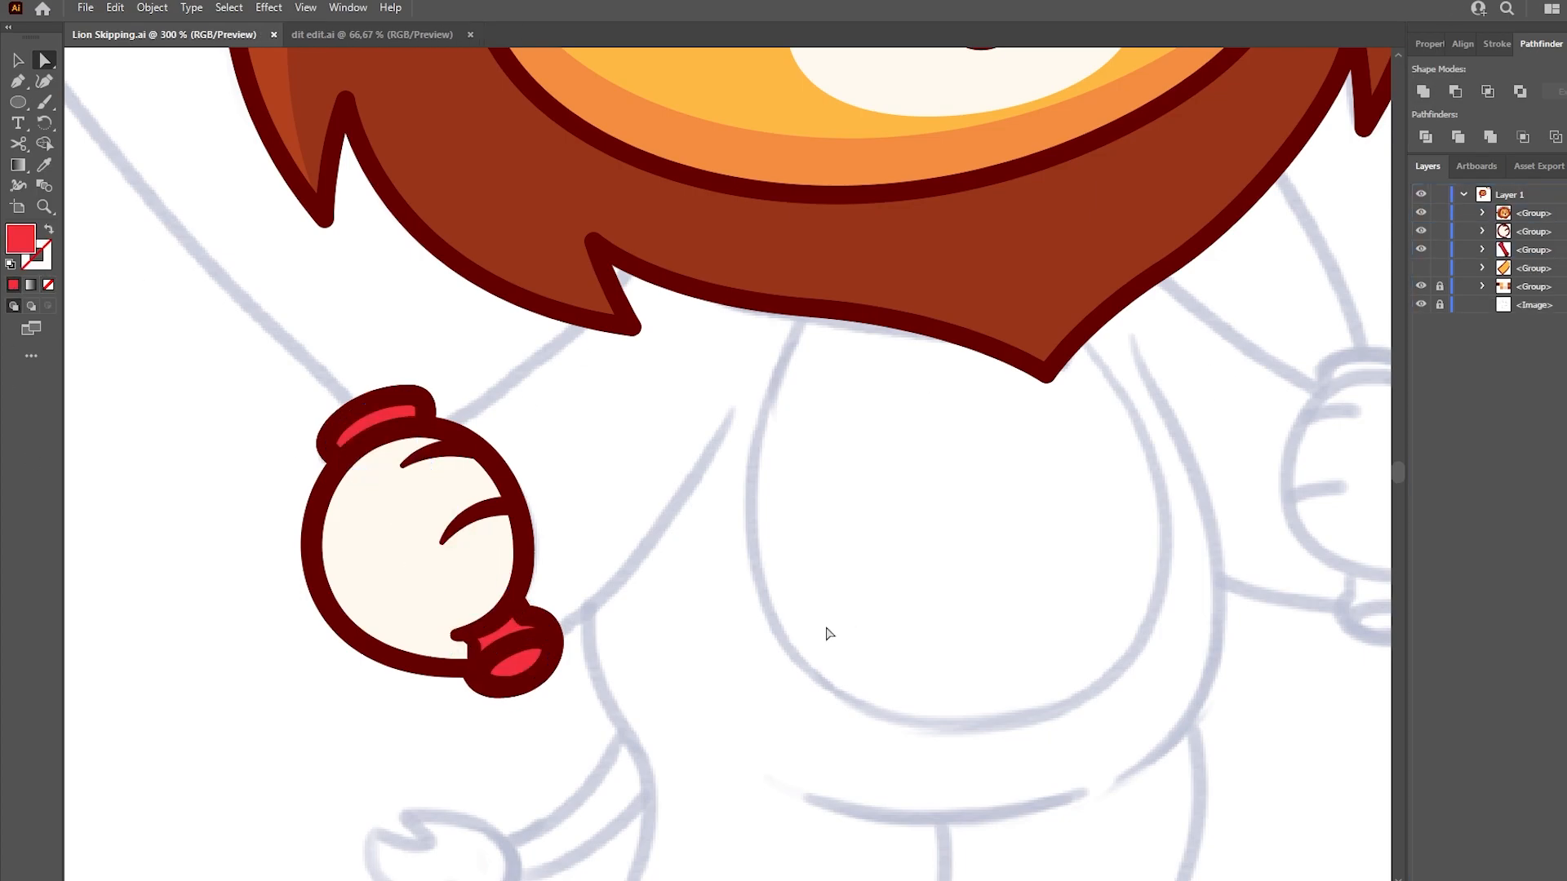
Step: Bring up the stroke settings and show the hidden left arm group again
click(516, 645)
click(1504, 49)
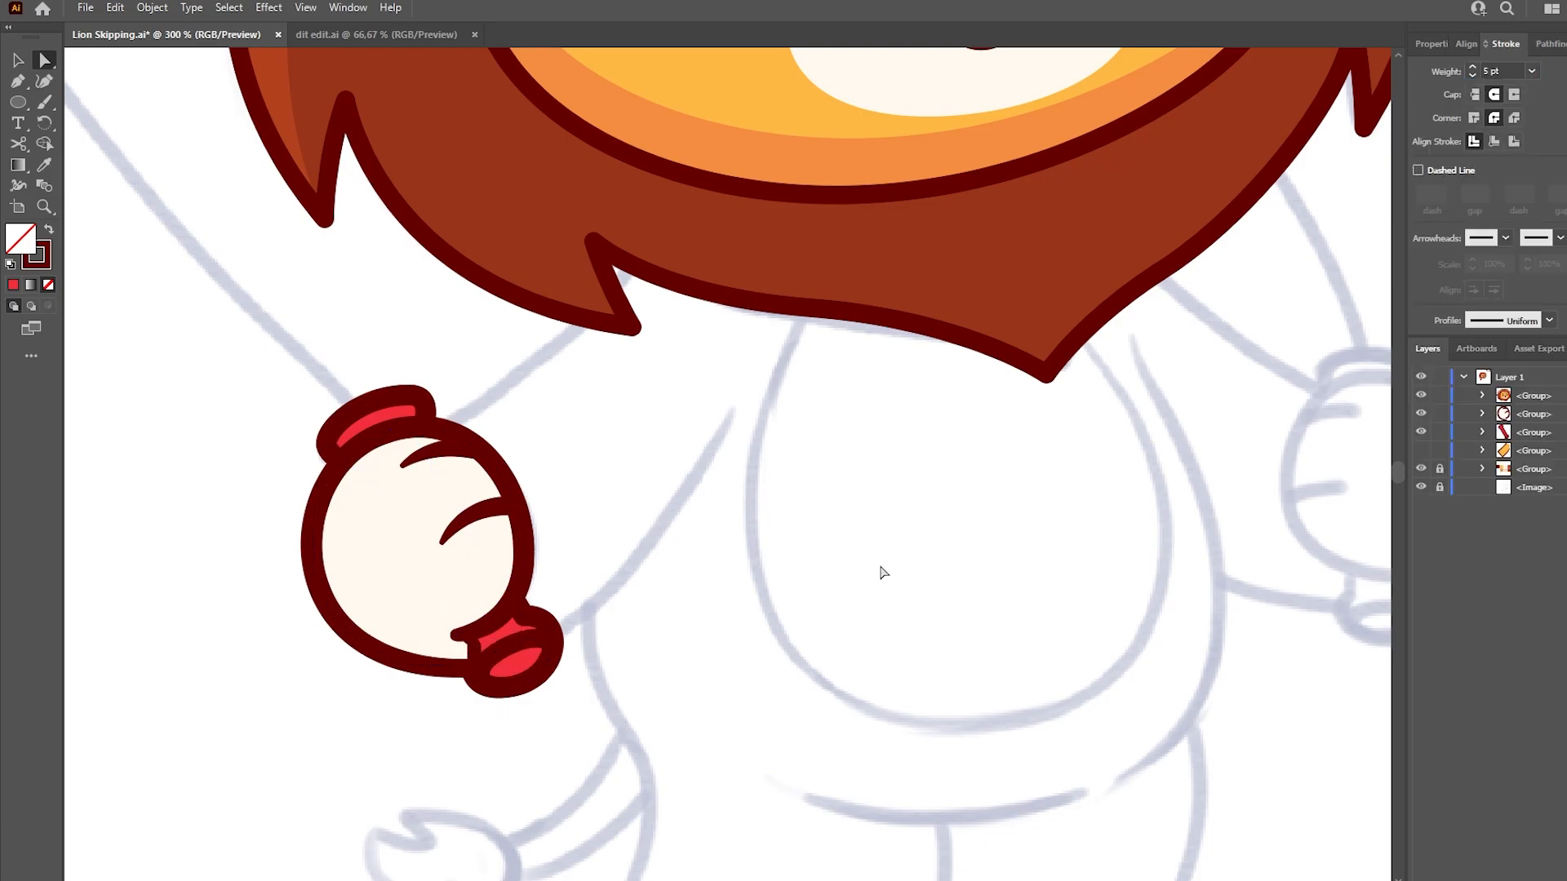
click(1421, 450)
drag(898, 501, 771, 434)
scroll(779, 439, down, 1)
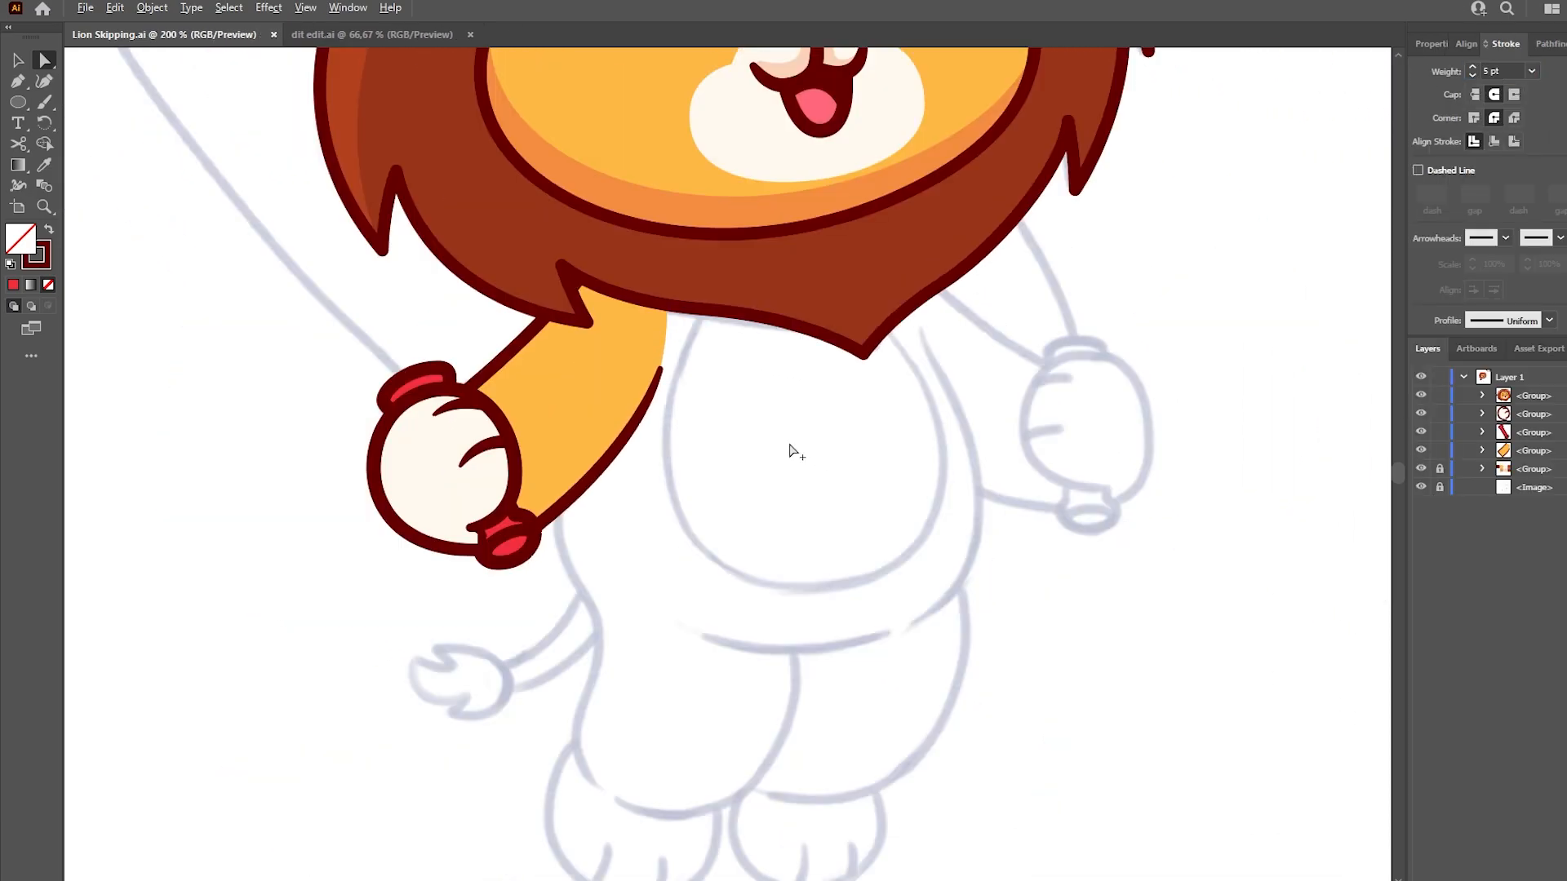
scroll(408, 412, up, 1)
drag(845, 516, 718, 480)
scroll(721, 491, down, 1)
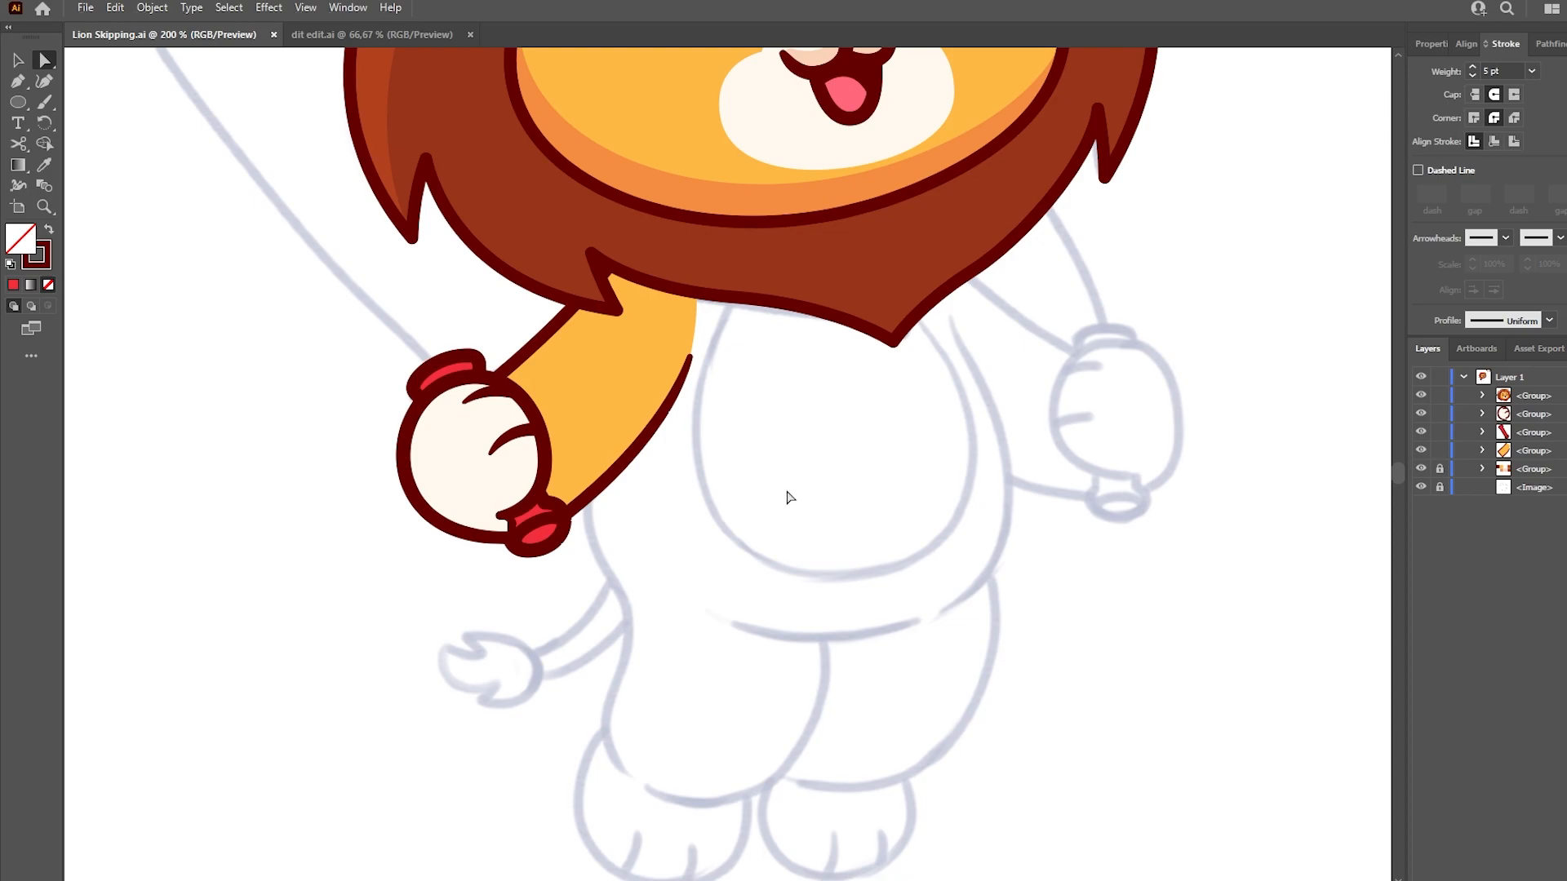
Step: Trace the body outline from the mane down the left side and around the left foot with the Pen tool
key(p)
click(620, 270)
mouse_move(708, 703)
mouse_down()
mouse_move(623, 692)
mouse_move(609, 741)
mouse_move(790, 738)
mouse_move(661, 700)
mouse_move(751, 622)
mouse_move(745, 514)
mouse_up()
scroll(629, 800, down, 5)
click(747, 614)
click(771, 600)
Step: Continue the body outline around the right foot and up the right leg and side to the mane, smoothing the left foot's bottom
drag(848, 695, 906, 711)
key(ctrl+z)
drag(907, 594, 887, 554)
click(908, 595)
drag(988, 389, 947, 525)
click(947, 524)
drag(960, 379, 897, 228)
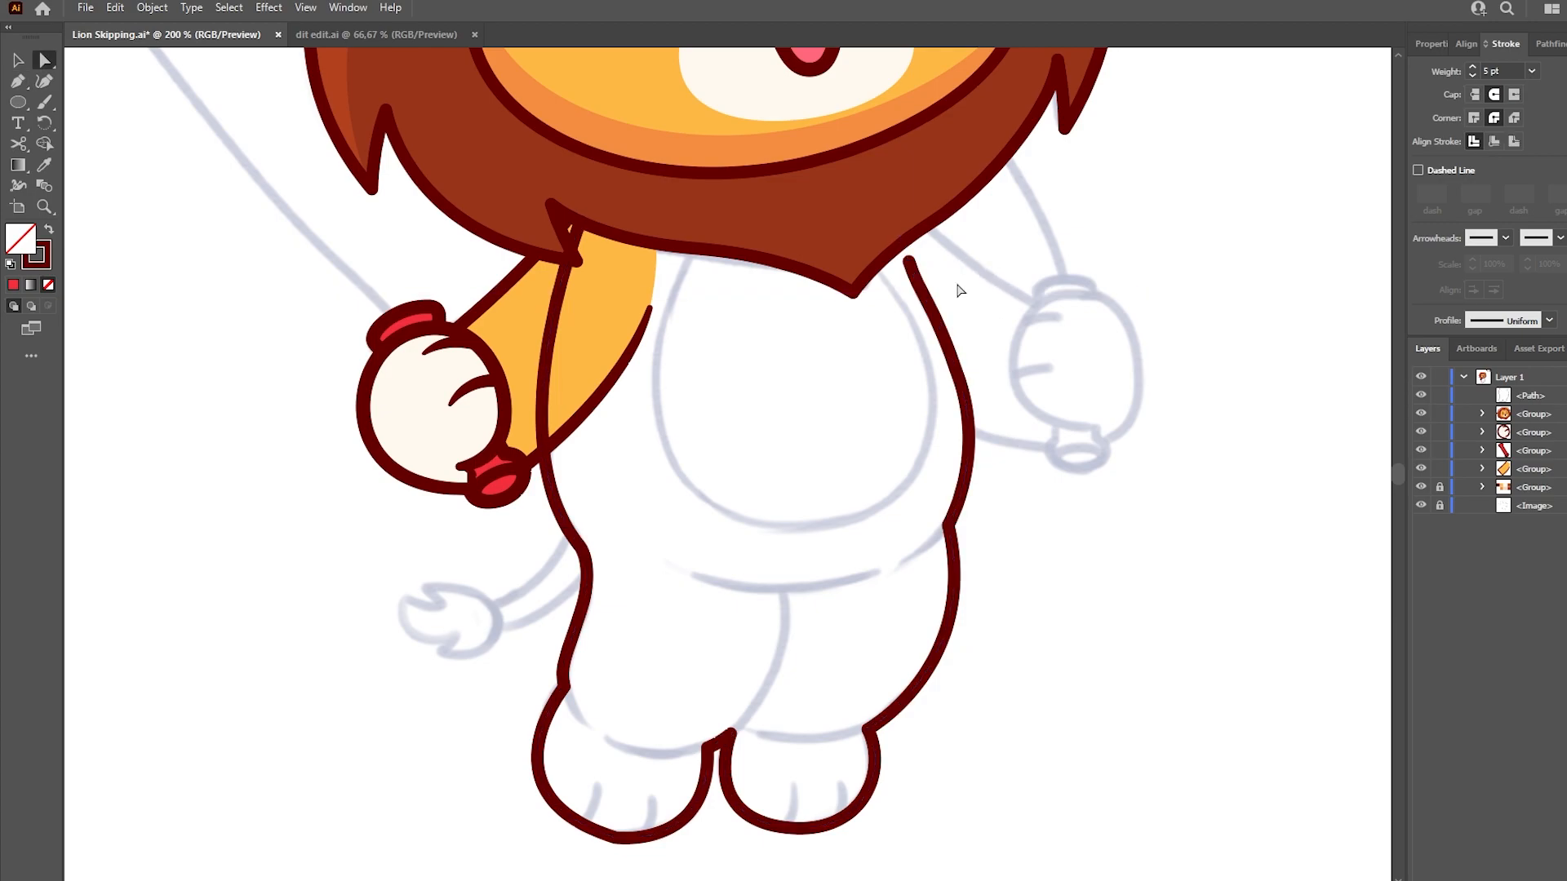
drag(614, 836, 624, 833)
click(821, 512)
Step: Draw the curved crease under the belly, thicken its middle and taper both ends with the Width tool
key(p)
click(683, 565)
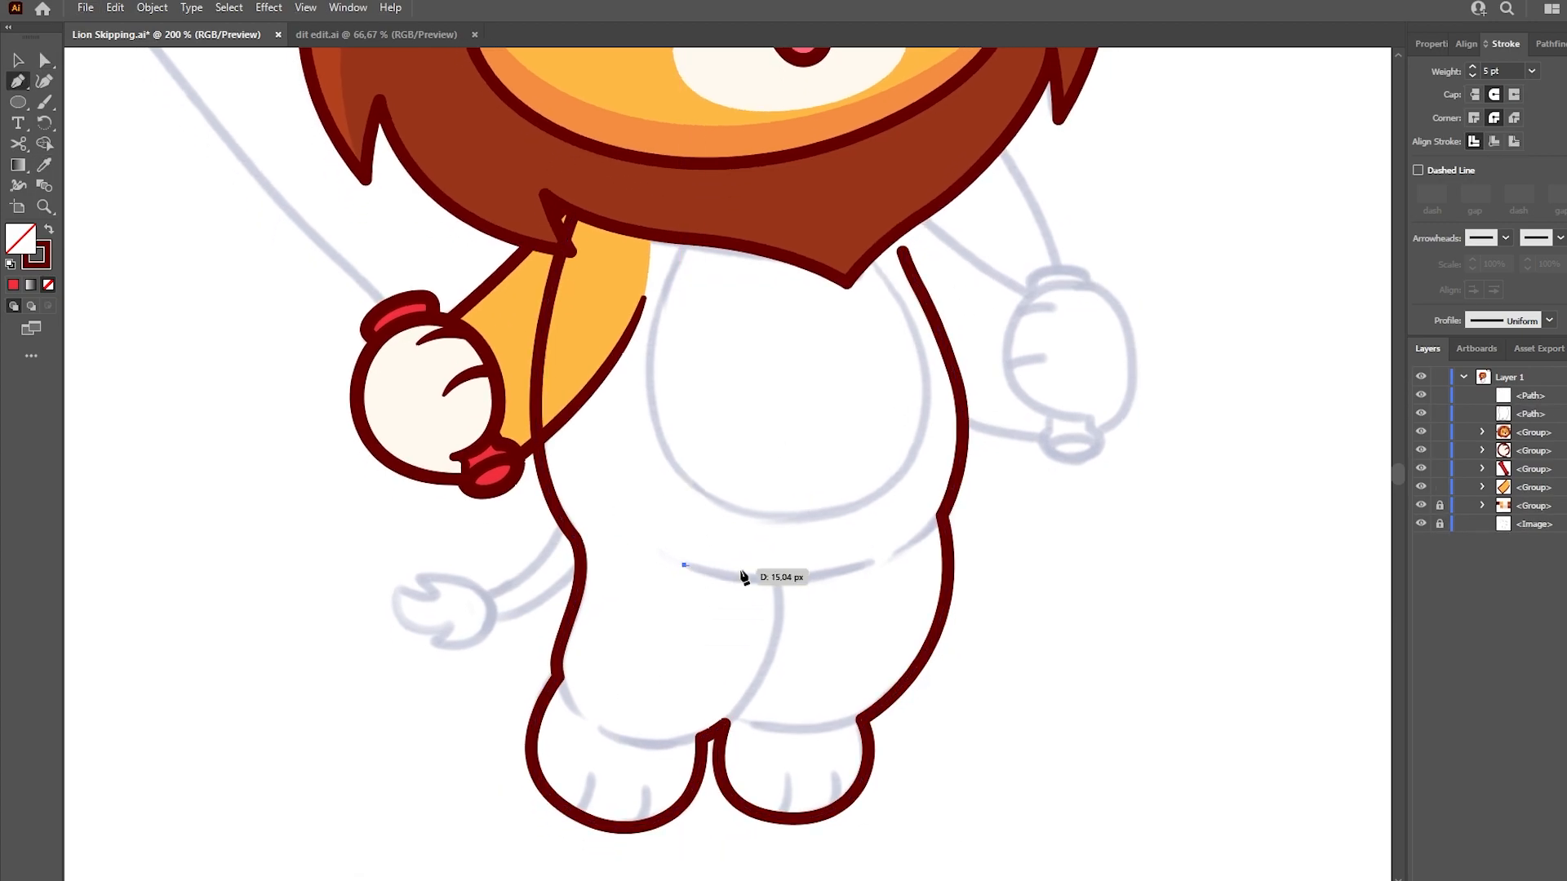
drag(928, 539, 979, 525)
key(a)
click(1059, 528)
key(shift+w)
drag(778, 578, 781, 584)
drag(686, 572, 684, 566)
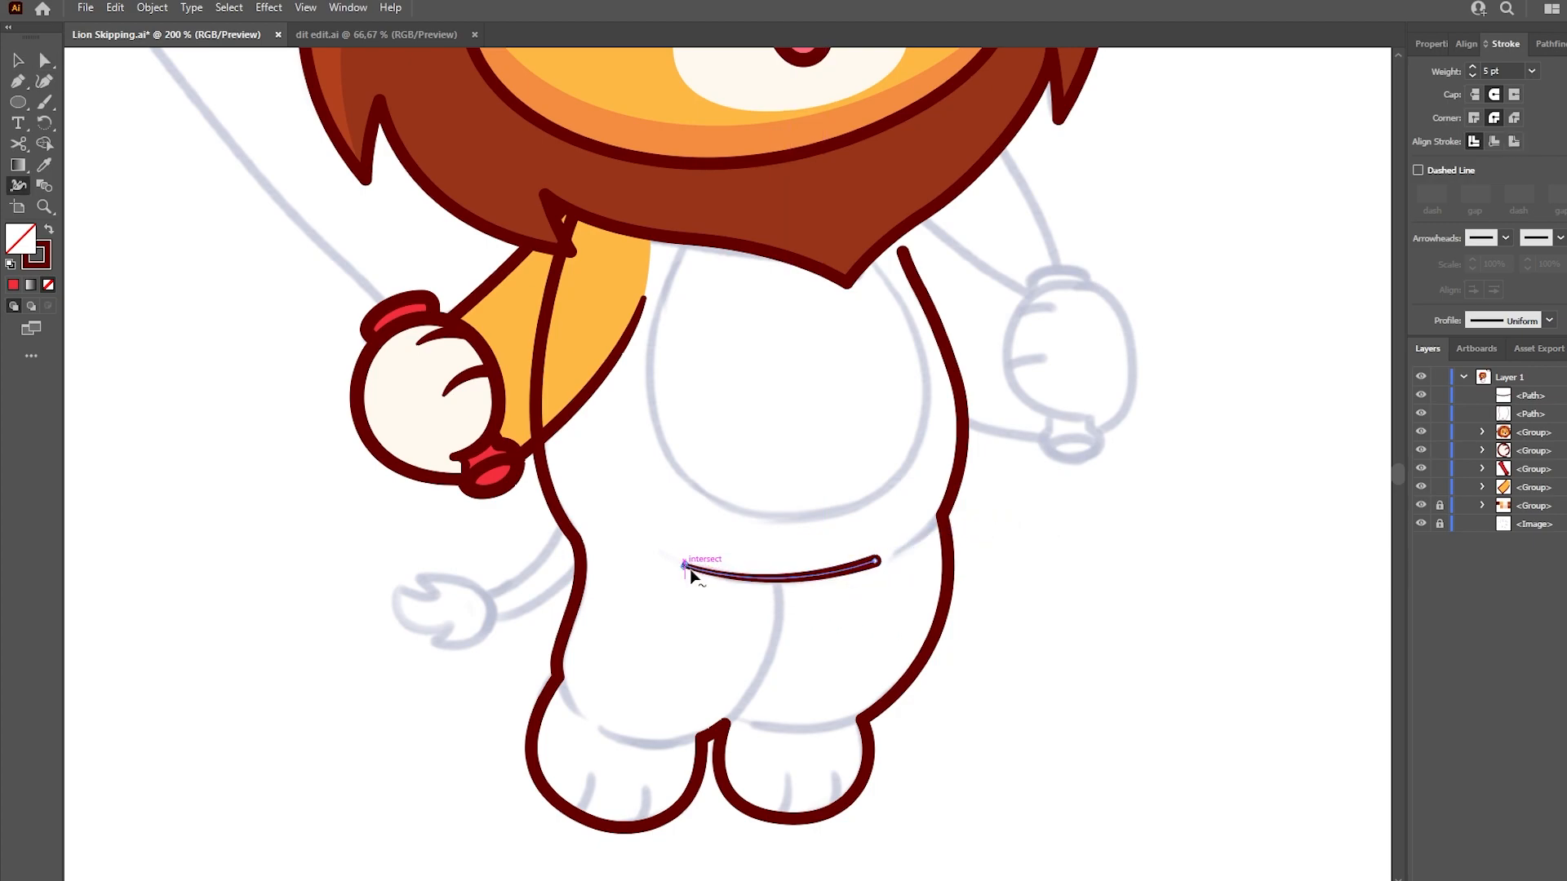
key(a)
drag(877, 568, 876, 566)
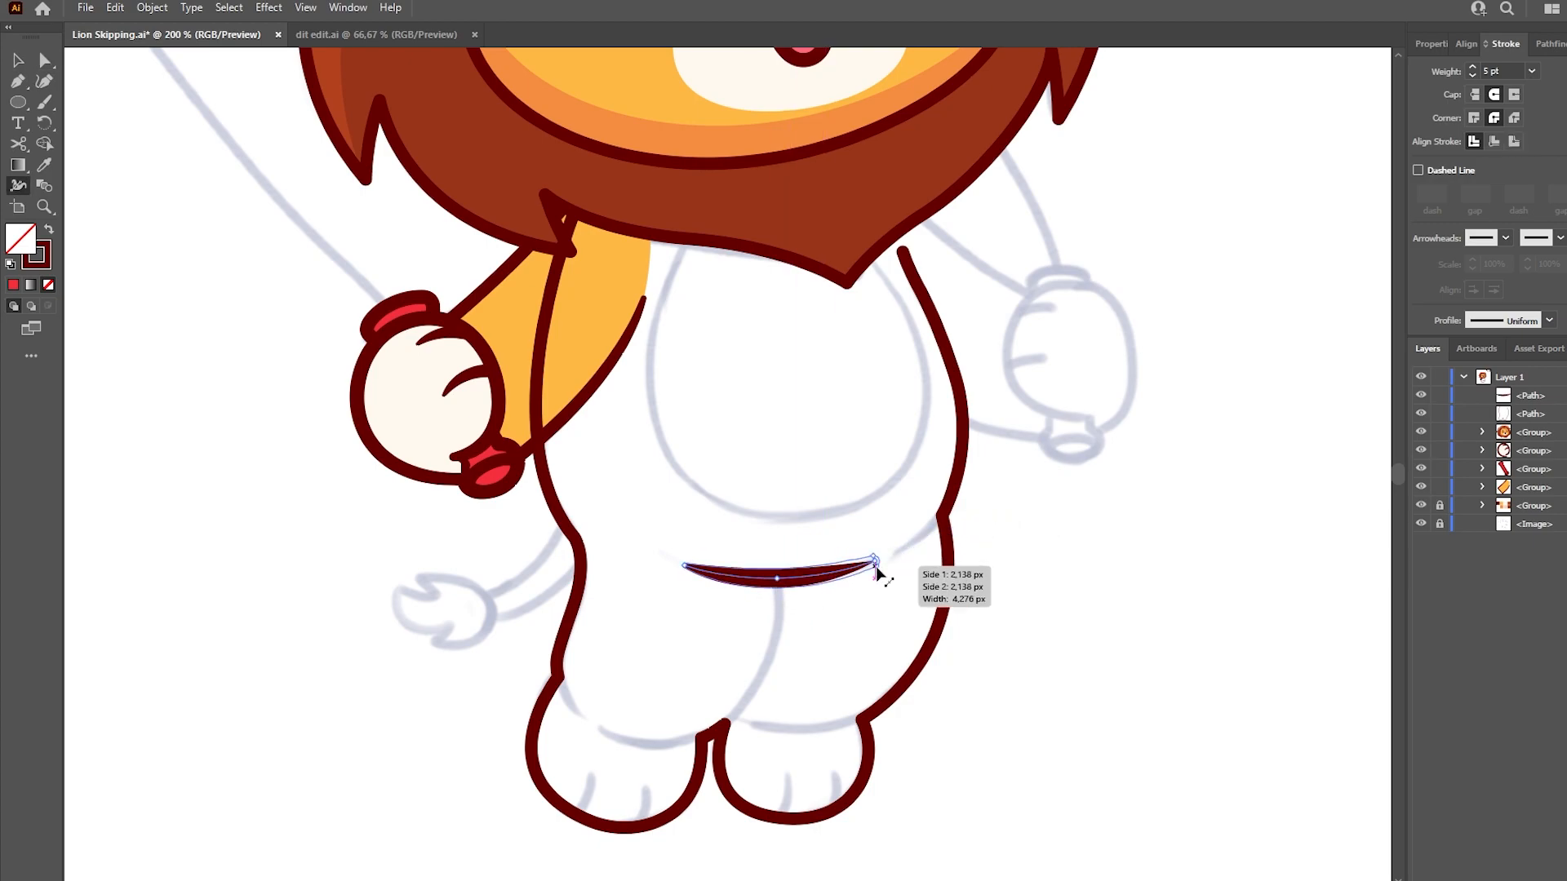
Step: Draw the line between the legs continuing along the bottom of the left thigh, and taper its outer end with the Width tool
key(p)
click(779, 578)
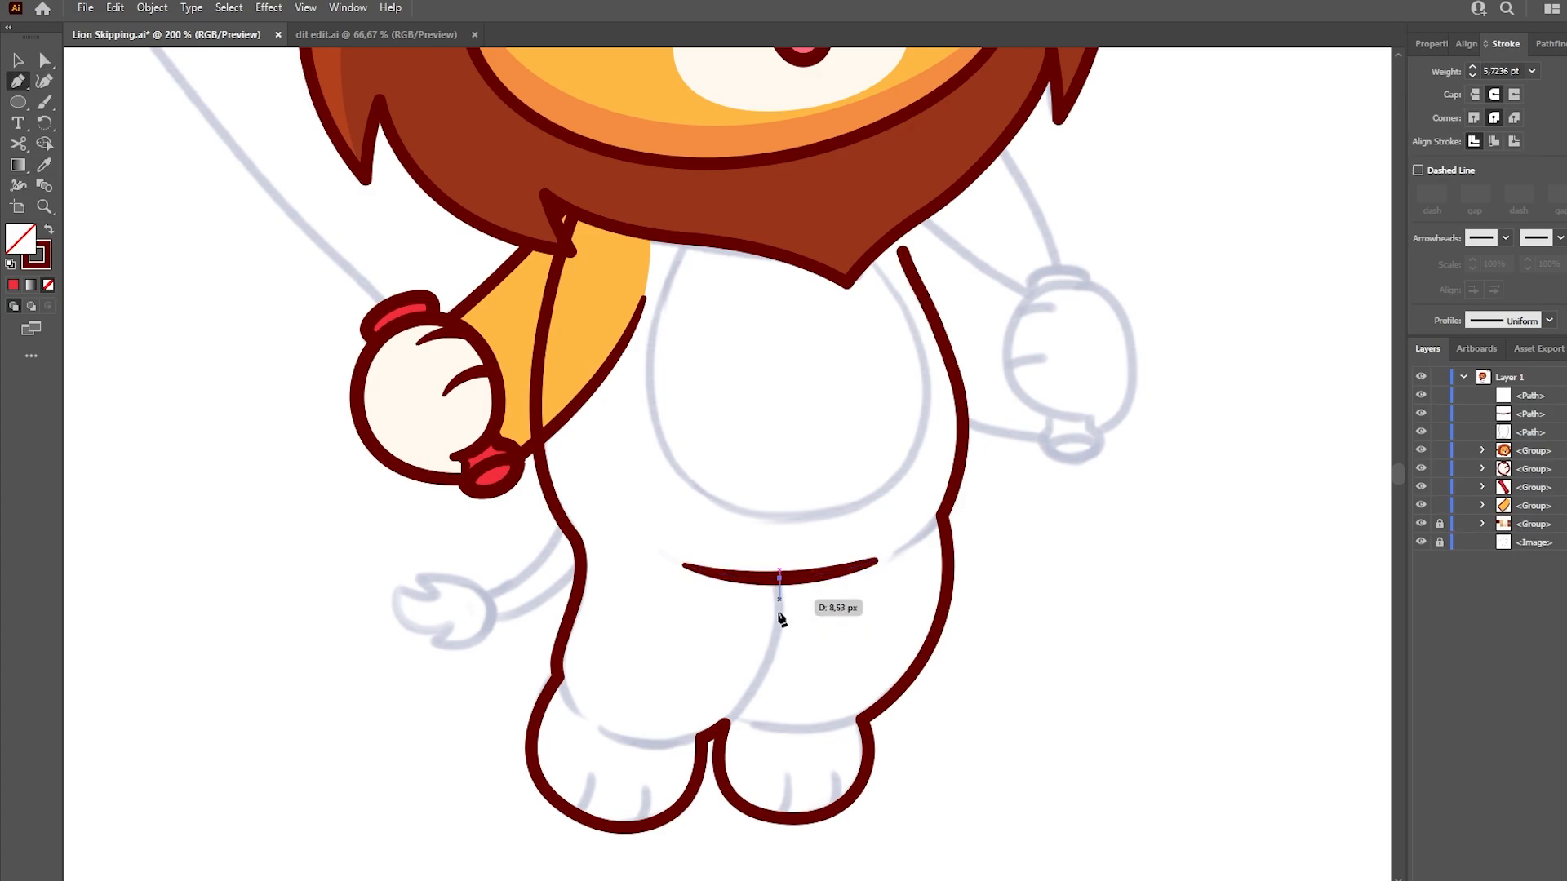
mouse_move(717, 730)
mouse_down()
mouse_move(632, 779)
mouse_move(650, 734)
mouse_move(671, 763)
mouse_move(651, 771)
mouse_up()
key(shift+w)
drag(595, 725, 666, 756)
key(a)
click(625, 709)
Step: Draw the curved crease above the right foot, taper its inner end with the Width tool and save the file
key(p)
click(751, 726)
drag(861, 719, 922, 693)
key(i)
click(911, 683)
key(shift+w)
mouse_move(751, 723)
mouse_down()
mouse_move(793, 742)
mouse_move(800, 713)
mouse_up()
key(a)
click(884, 734)
key(ctrl+s)
Step: Draw a short crease inward from the left ankle corner and taper its lower end with the Width tool
scroll(619, 740, up, 1)
click(627, 758)
click(644, 697)
key(i)
key(p)
click(561, 535)
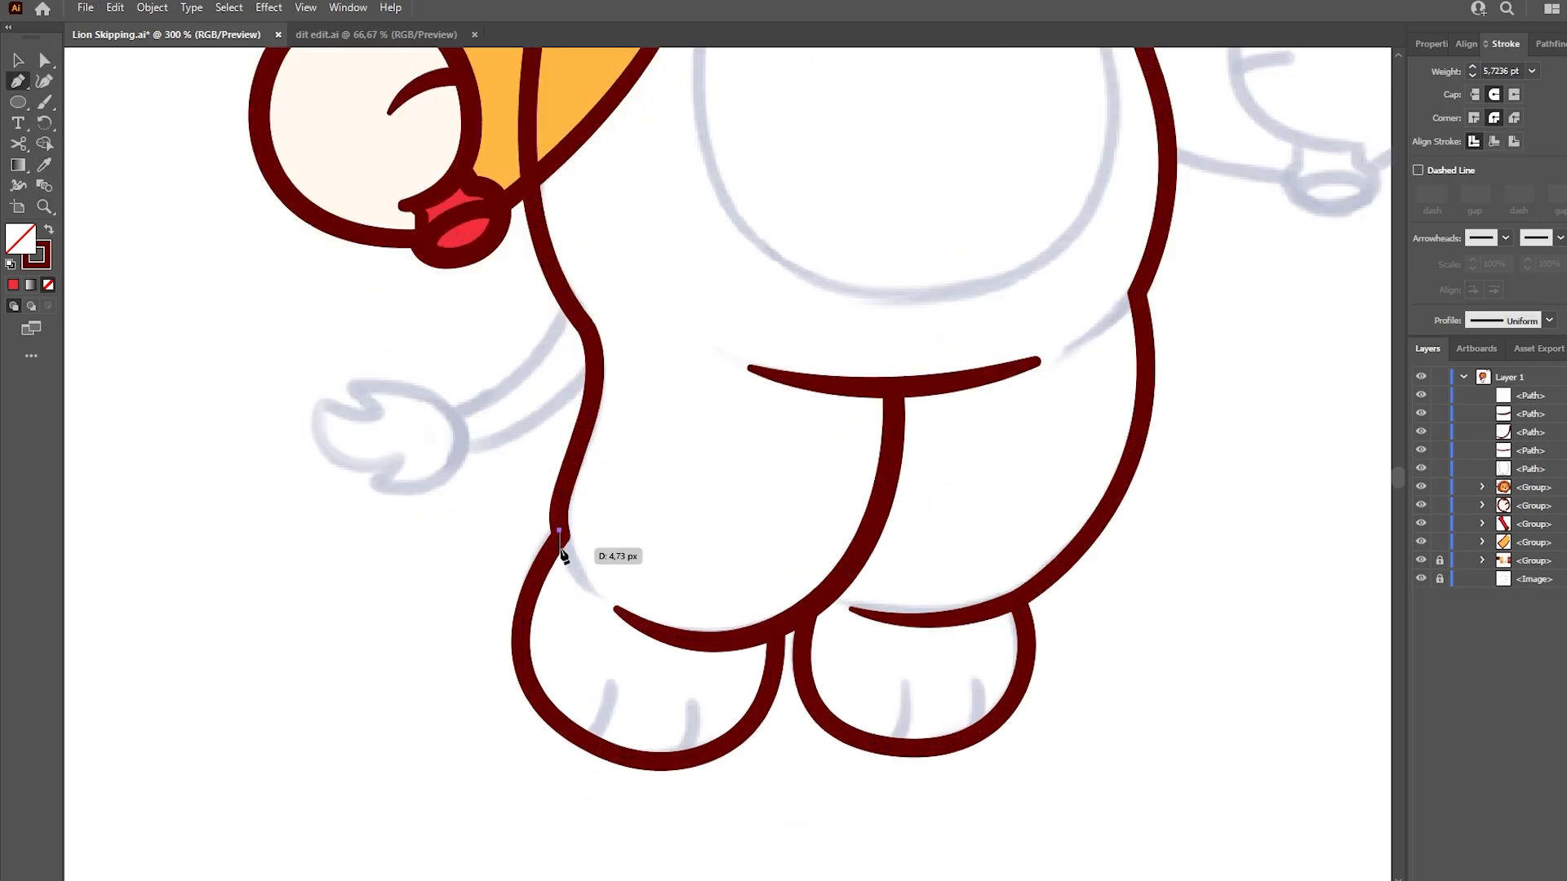
drag(563, 565, 565, 566)
key(shift+w)
drag(592, 586, 589, 594)
key(a)
click(664, 588)
Step: Smooth the corner of the body outline at the left hip
key(i)
key(a)
click(585, 326)
drag(552, 344, 468, 378)
click(468, 379)
Step: Draw a short crease inward from the right hip corner and taper its inner end with the Width tool
drag(1003, 422, 874, 493)
key(i)
key(p)
click(1008, 363)
mouse_move(940, 418)
mouse_down()
mouse_move(905, 435)
mouse_move(941, 422)
mouse_up()
key(i)
click(956, 417)
key(shift+w)
key(a)
click(979, 418)
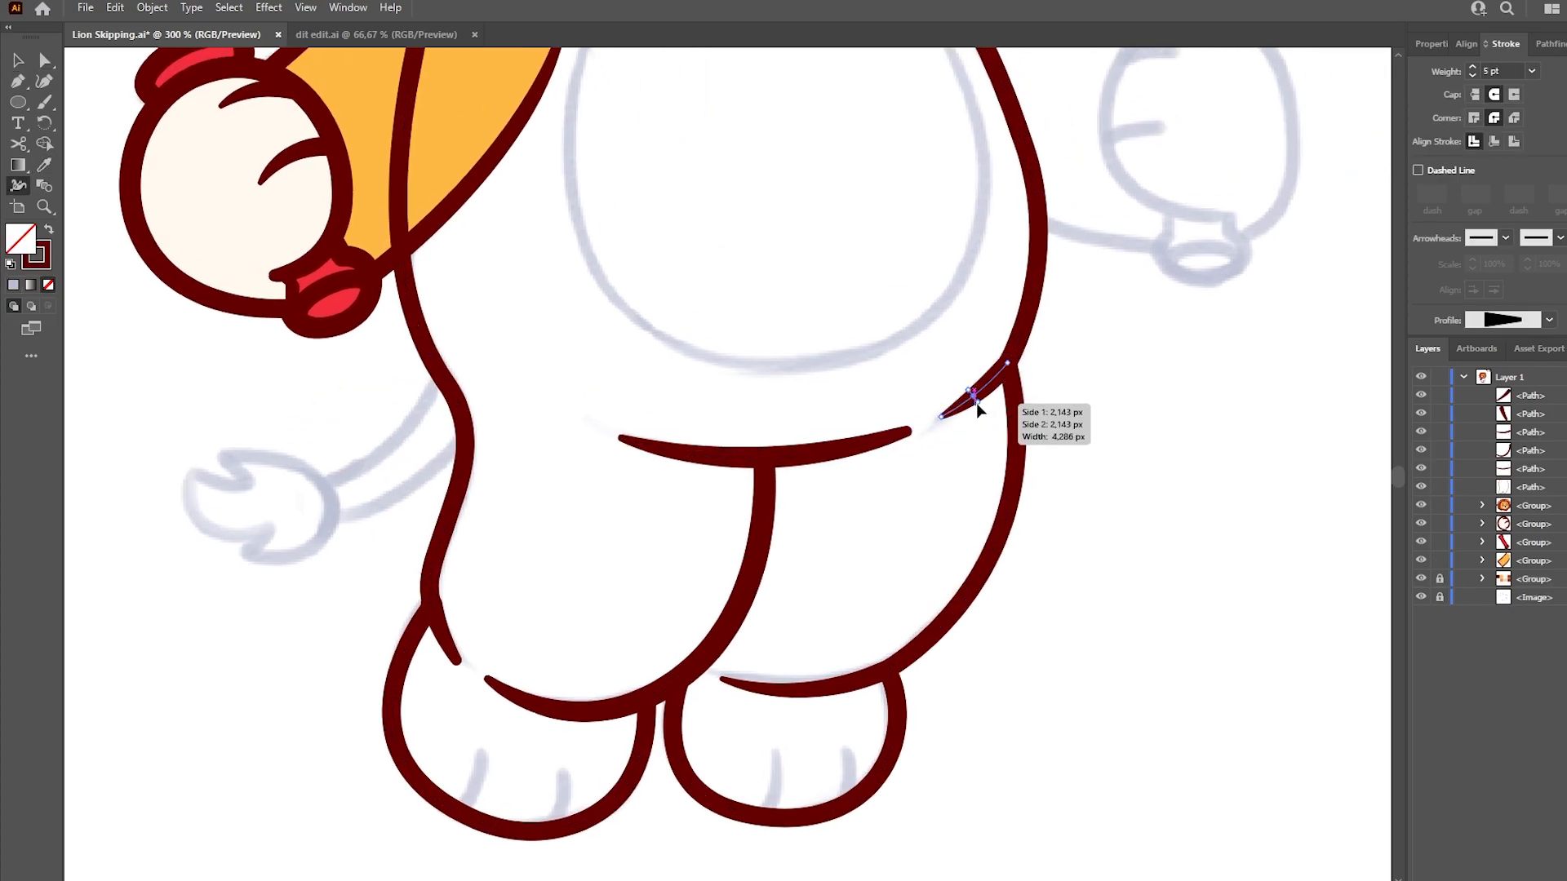
Step: Draw the first toe line on the left foot and taper its upper end with the Width tool
drag(816, 645, 913, 536)
key(p)
click(580, 635)
drag(553, 701, 529, 730)
key(i)
click(666, 602)
key(shift+w)
drag(579, 636, 584, 635)
key(a)
click(608, 651)
Step: Duplicate the toe line for the left foot's second toe, reshape it to the sketch and shorten the toe lines
drag(567, 672, 667, 699)
key(a)
drag(671, 649, 658, 650)
drag(646, 715, 645, 716)
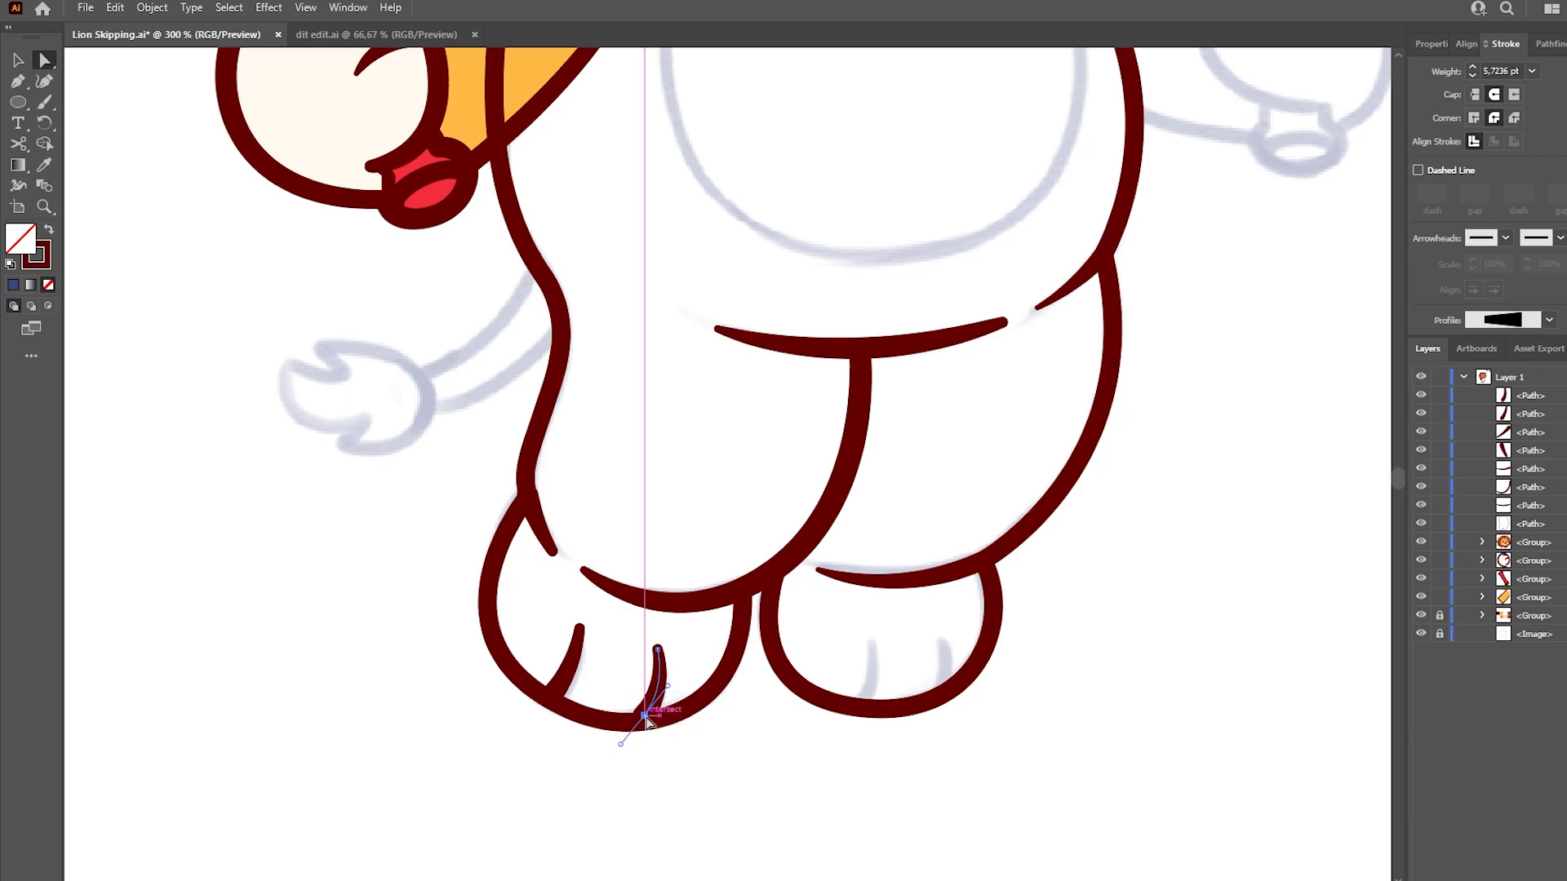
click(566, 648)
click(659, 673)
key(Delete)
Step: Copy the toe lines onto the right foot, adjust them to the sketch and group all the crease and toe lines
drag(661, 698, 888, 682)
drag(897, 651, 887, 644)
mouse_move(878, 669)
mouse_down()
mouse_move(866, 665)
mouse_move(952, 662)
mouse_up()
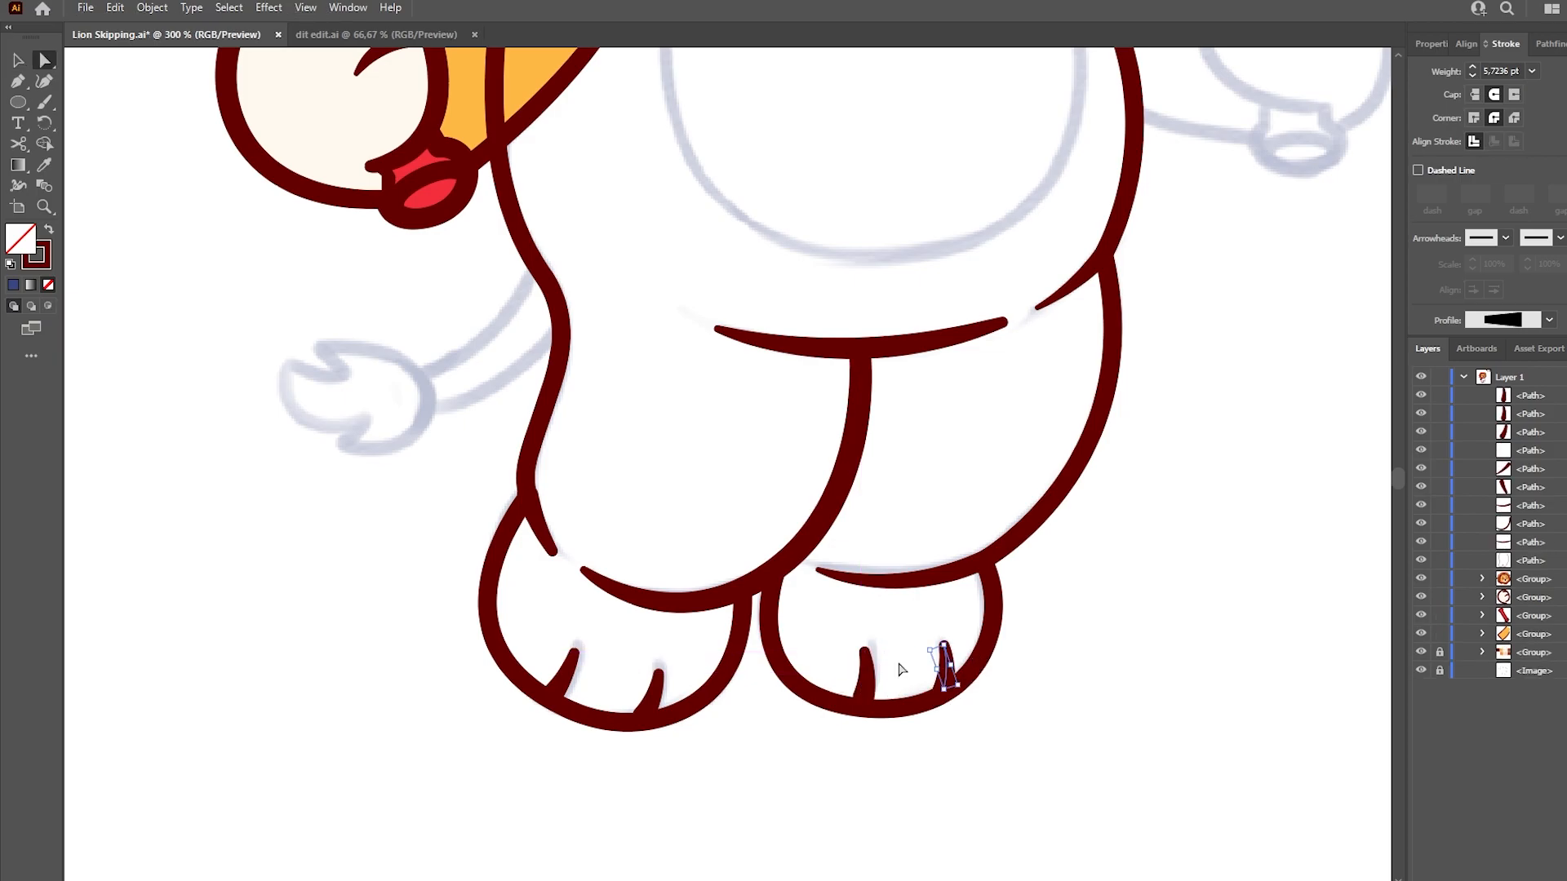
key(ctrl+g)
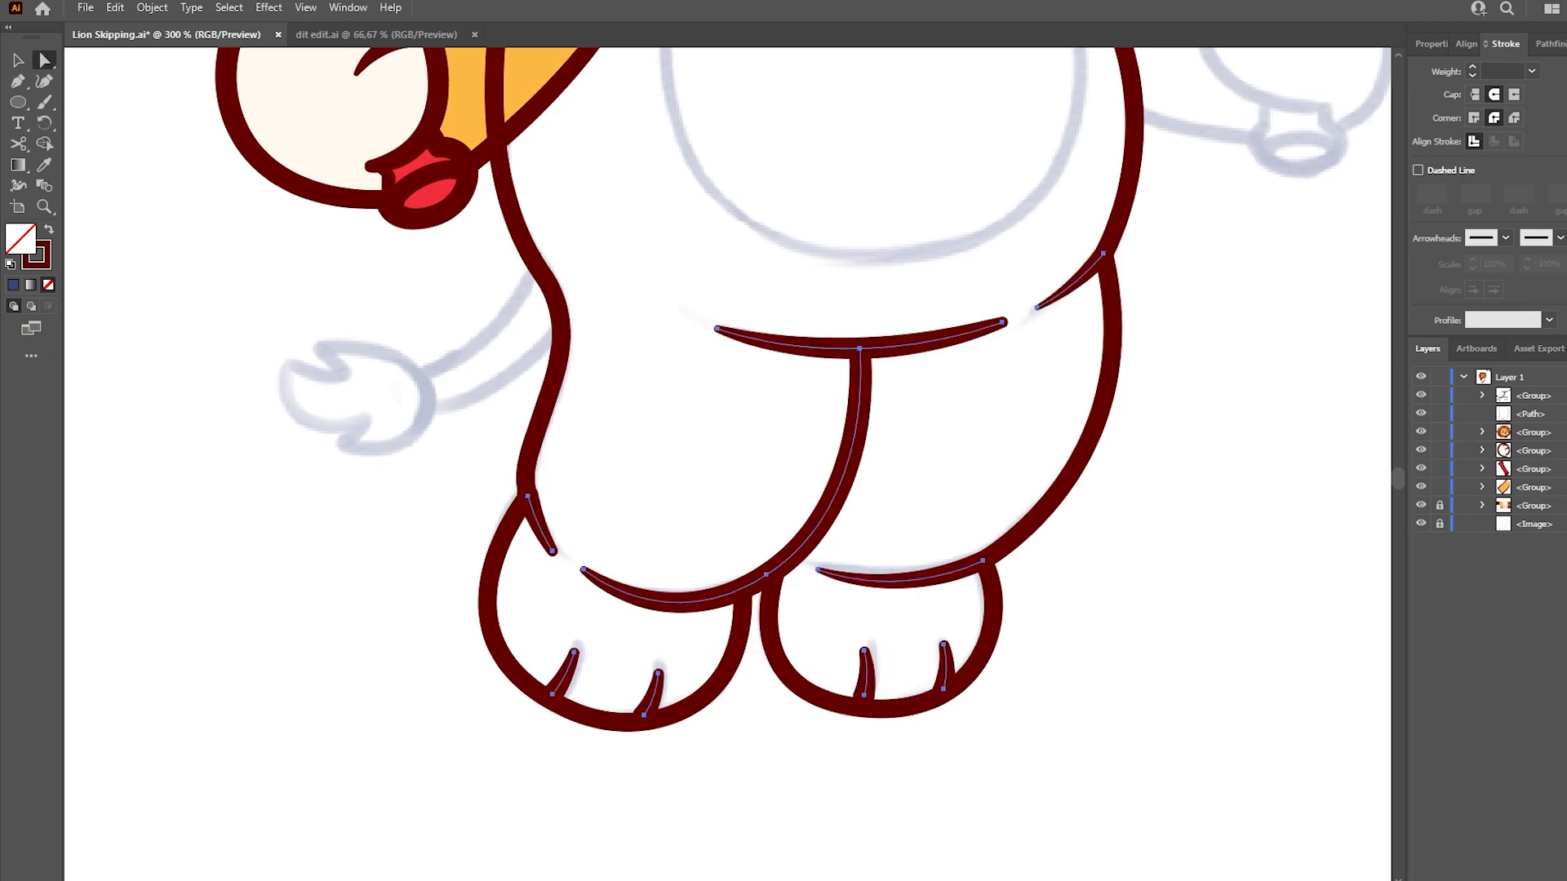
Step: Refine the stroke width of the left ankle crease where it meets the body outline
key(ctrl+shift+a)
key(shift+w)
drag(536, 499, 548, 501)
key(a)
click(653, 518)
scroll(695, 536, down, 1)
drag(1063, 413, 1048, 558)
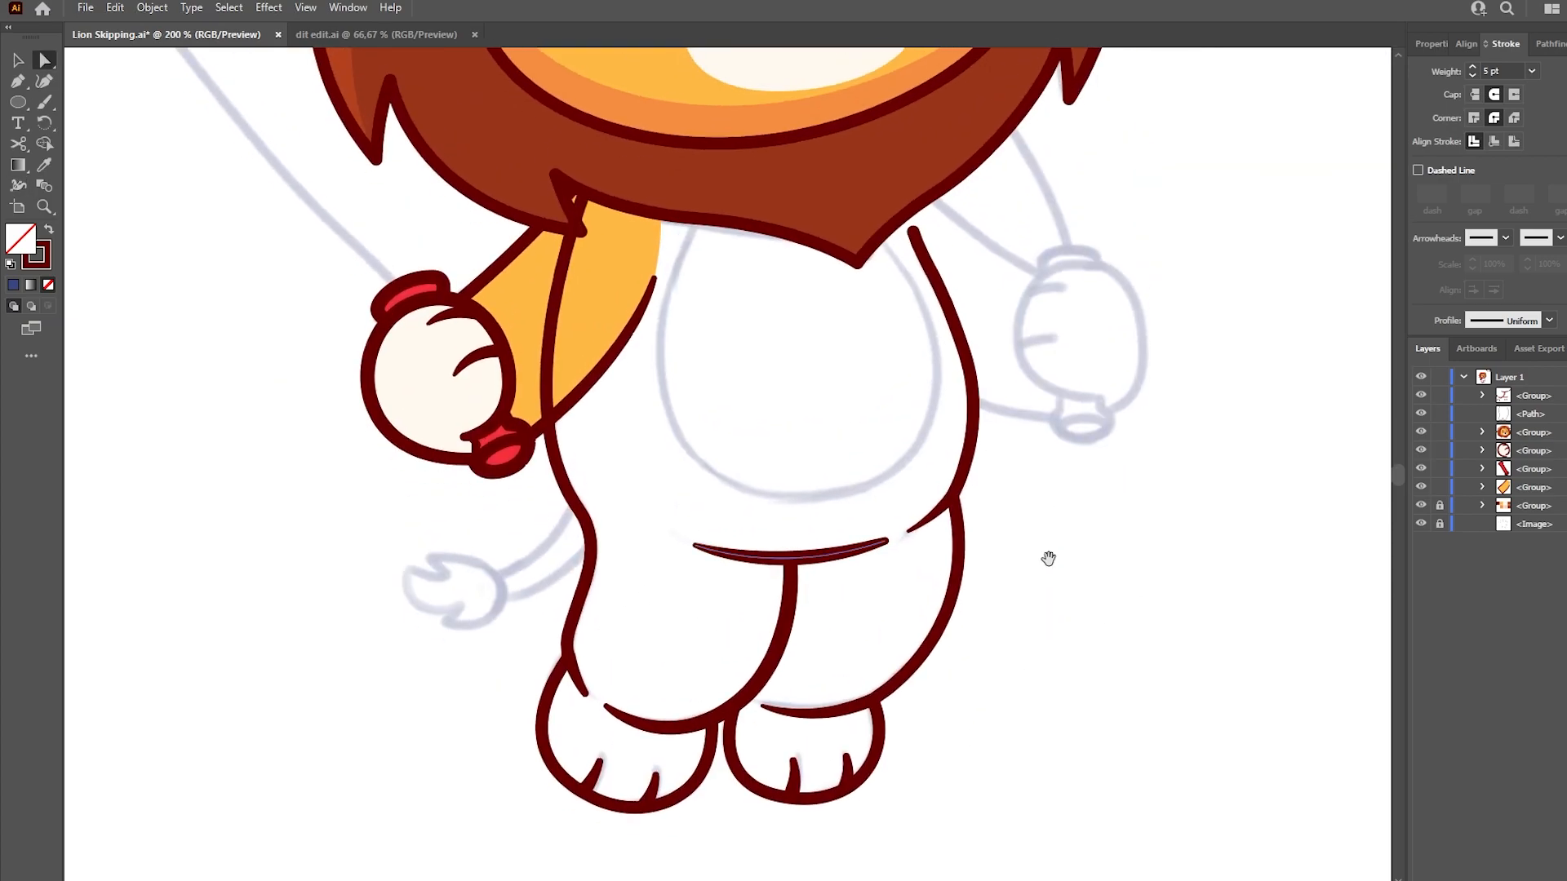
Step: Taper the body outline's upper right end beneath the mane with the Width tool
scroll(932, 294, up, 2)
mouse_move(938, 247)
mouse_down()
mouse_move(931, 294)
mouse_move(886, 292)
mouse_up()
key(shift+w)
key(a)
click(961, 376)
drag(915, 368, 940, 383)
key(shift+w)
drag(887, 292, 883, 293)
key(a)
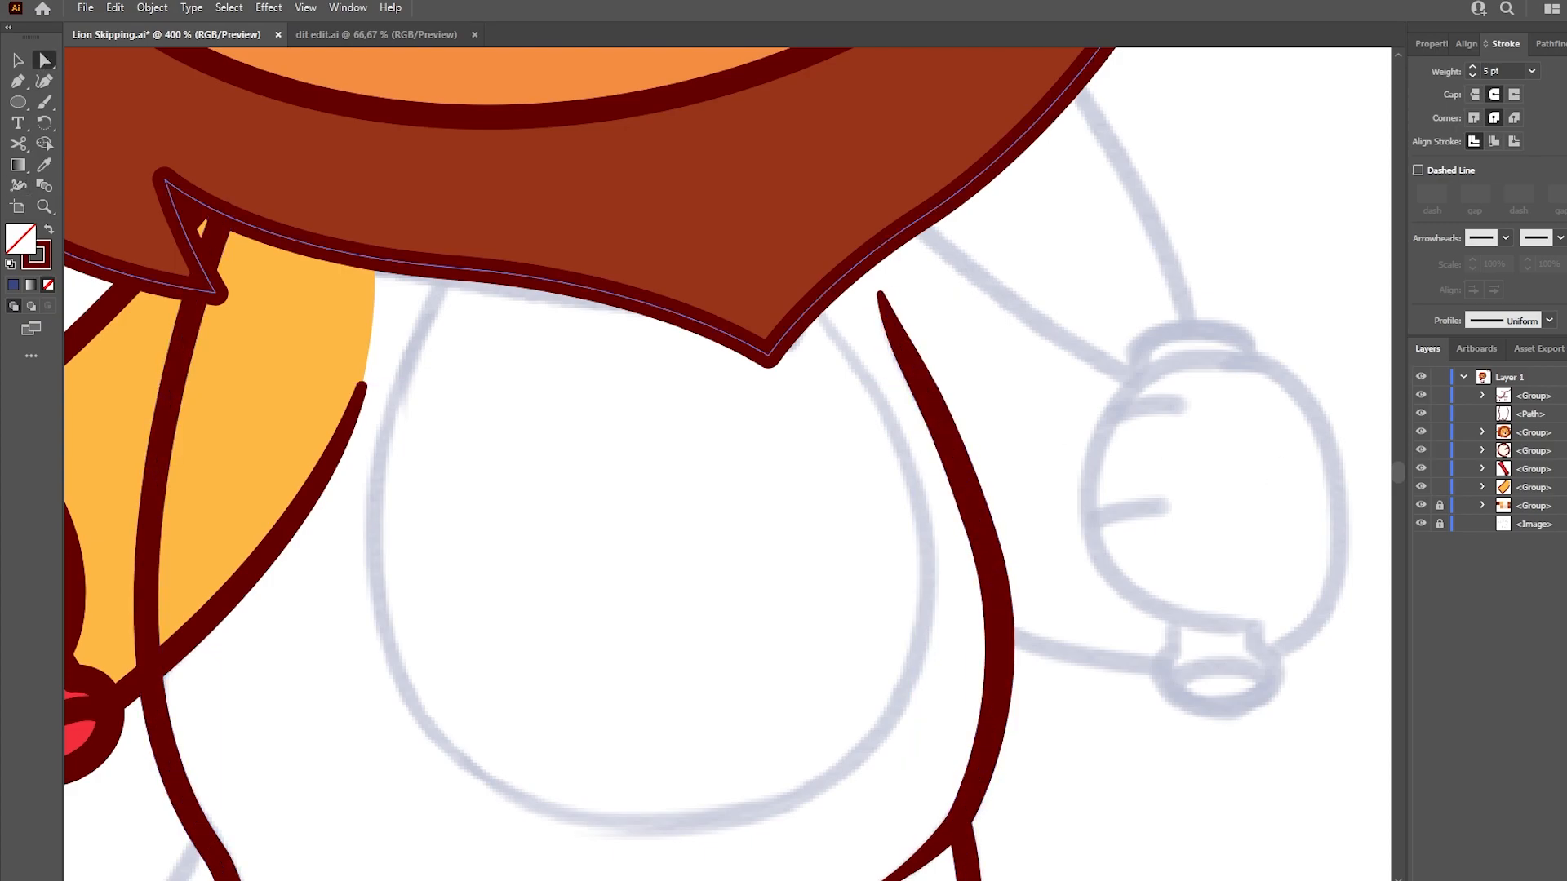
Step: Fill the body shape with the orange sampled from the left arm
scroll(1011, 369, down, 1)
drag(898, 278, 881, 263)
click(606, 290)
key(i)
click(636, 388)
Step: Move the body parts and crease lines below the left arm in the stacking order and group them
drag(1529, 396, 1529, 441)
drag(1527, 414, 1523, 479)
key(ctrl+g)
key(a)
click(1251, 476)
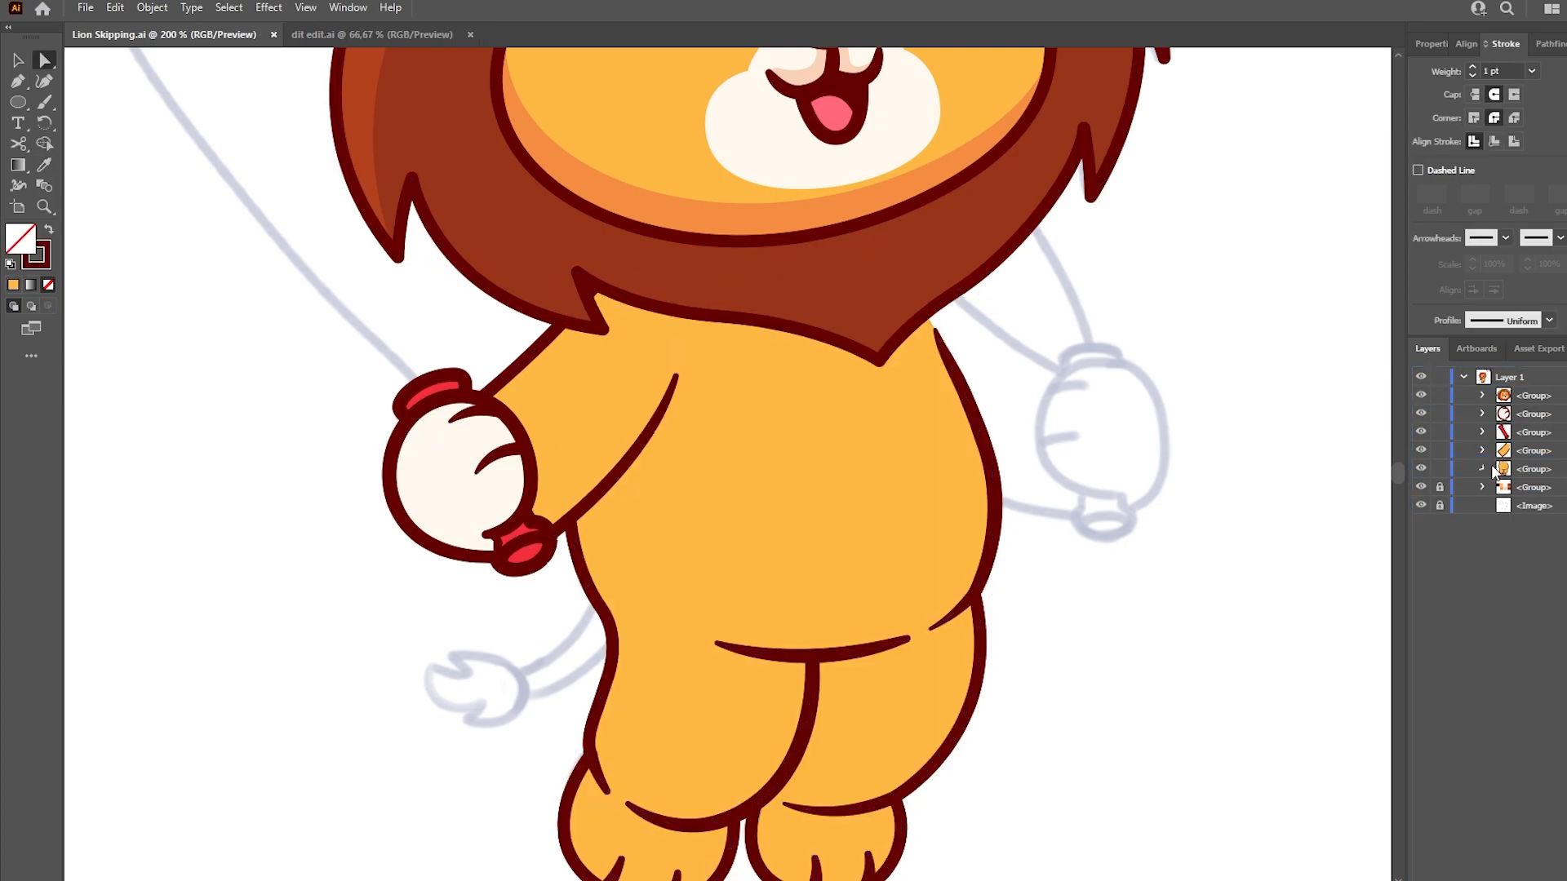
Step: Hide the body's orange fill and trace the closed belly patch from the sketch in cream, running up under the mane
click(1422, 523)
scroll(701, 327, down, 1)
key(p)
click(718, 234)
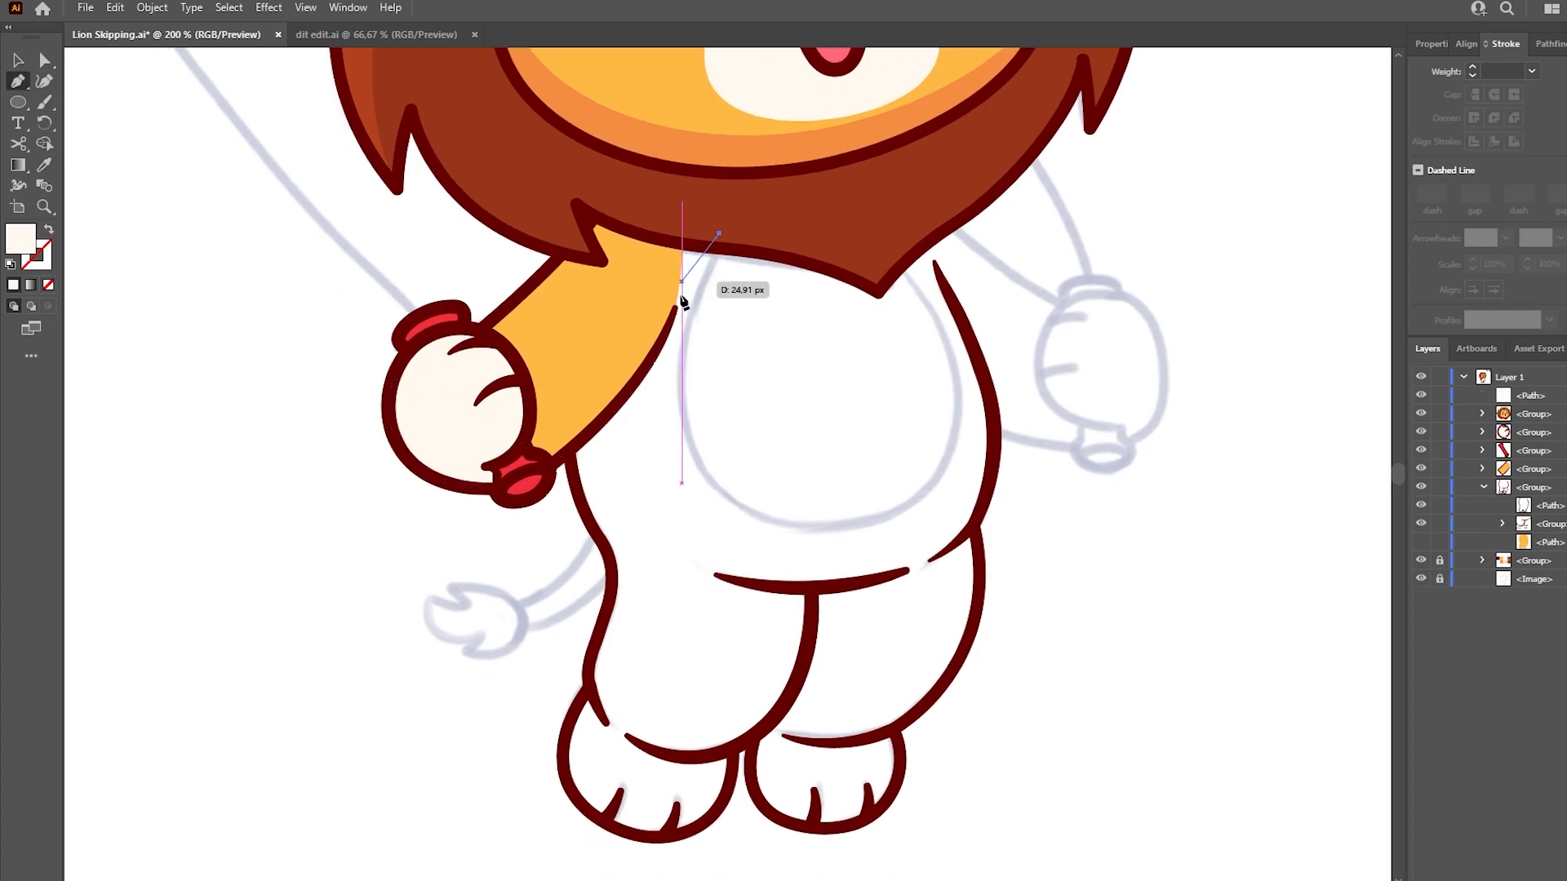
drag(951, 366, 936, 282)
click(892, 231)
click(719, 234)
Step: Move the belly patch beneath the crease lines in the body group and show the orange body fill again
key(a)
drag(1531, 397, 1543, 527)
key(i)
click(1421, 542)
click(589, 669)
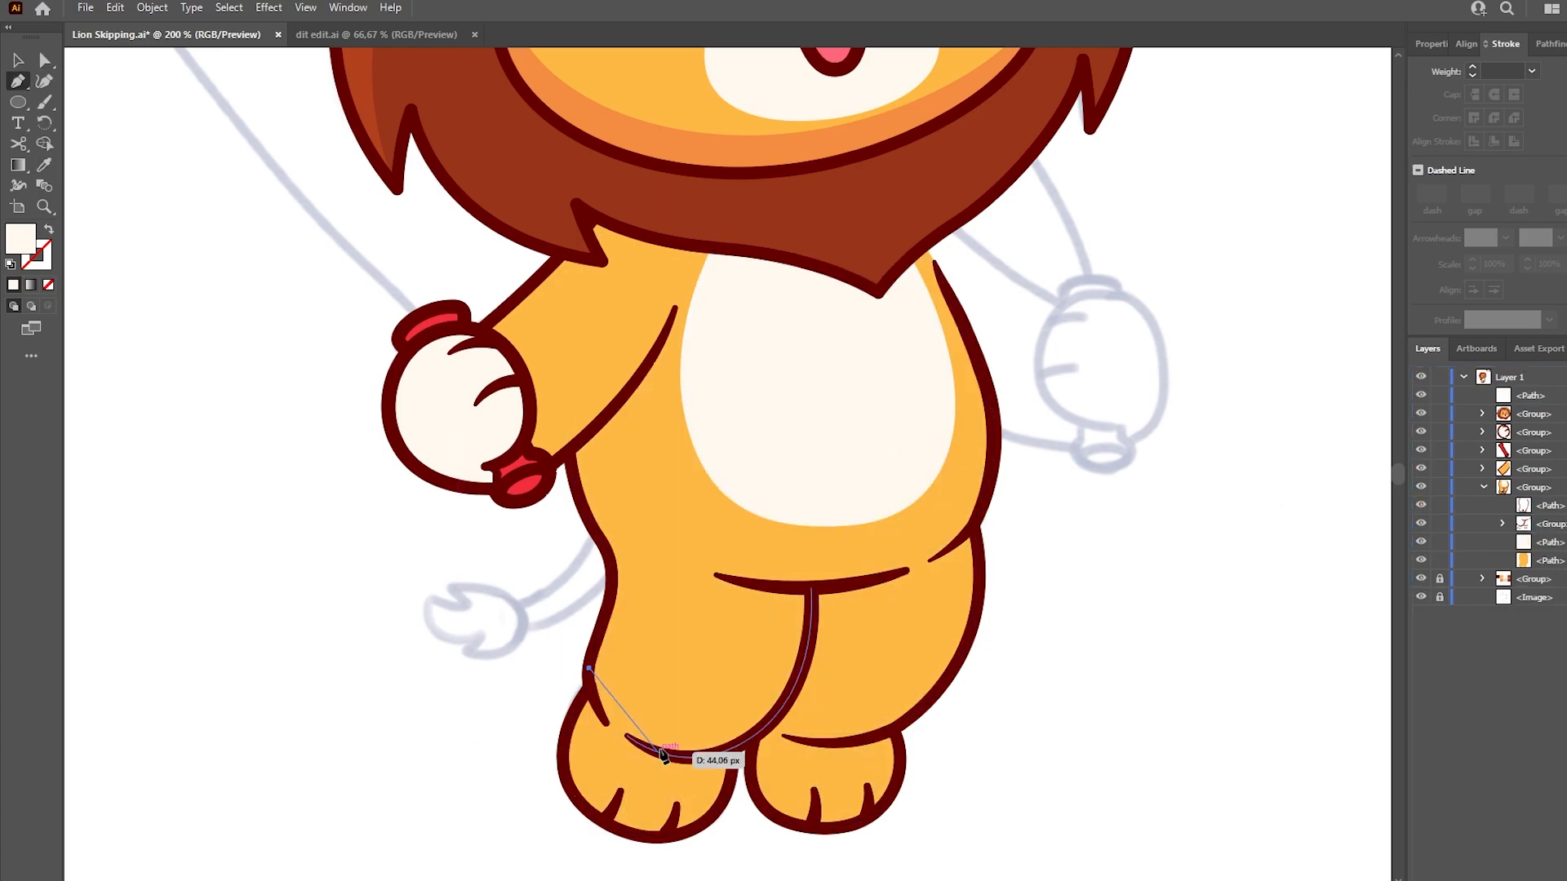
click(740, 743)
click(715, 831)
scroll(726, 824, left, 5)
key(ctrl+z)
scroll(718, 693, down, 3)
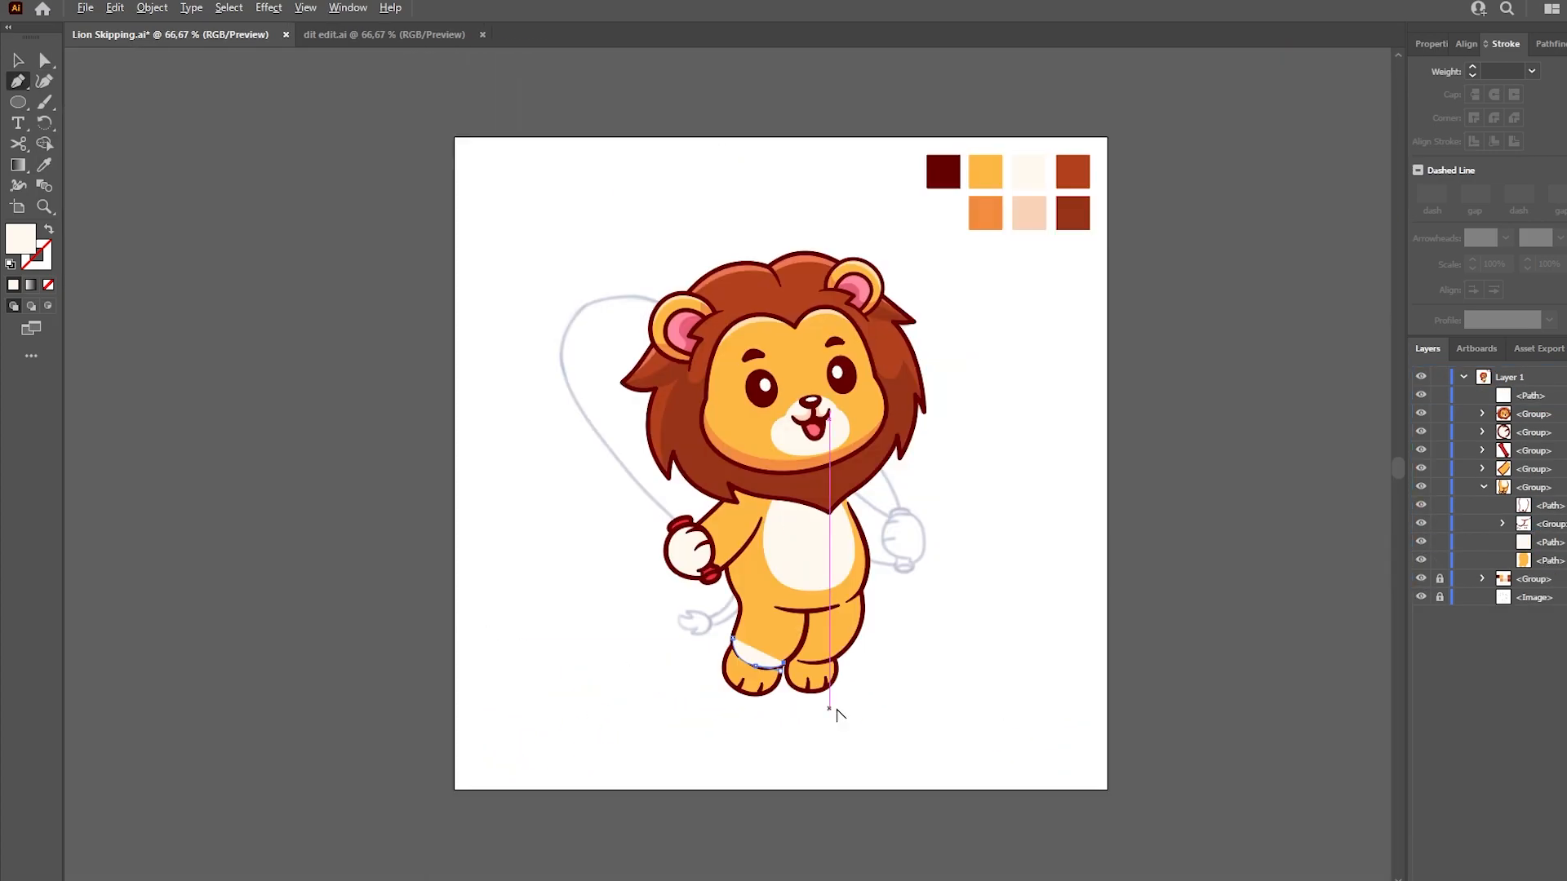
scroll(775, 682, up, 4)
key(ctrl+z)
key(ctrl+z)
Step: Draw one cream shape over both feet, following the ankle creases along its upper edge and looping around outside the feet
drag(703, 601, 713, 605)
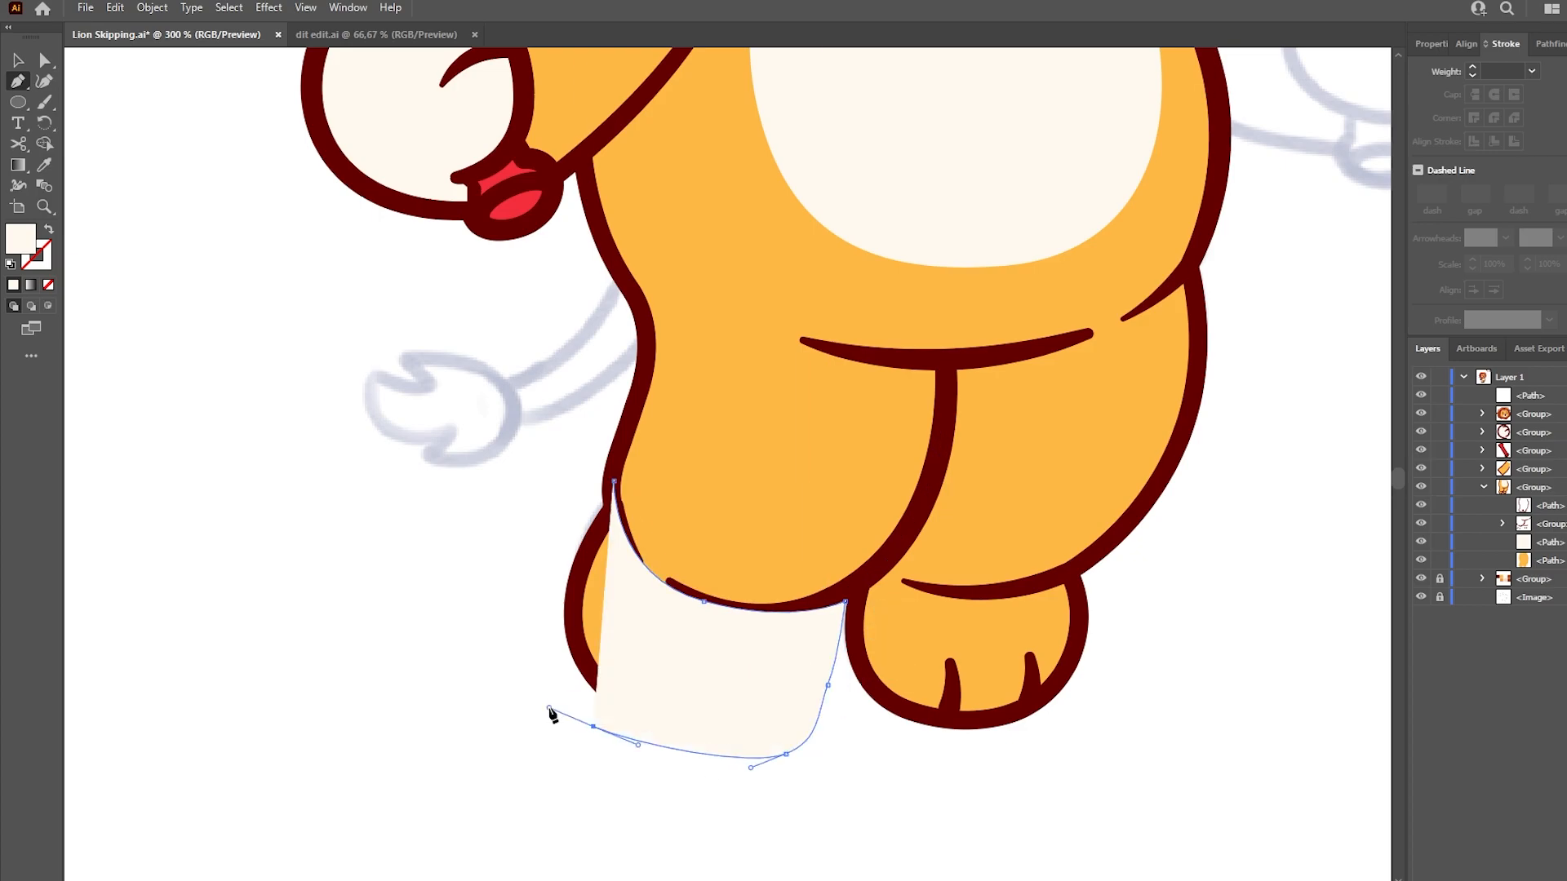
click(844, 604)
drag(951, 593, 996, 605)
click(1092, 563)
drag(1123, 642, 1126, 663)
drag(1092, 739, 1059, 767)
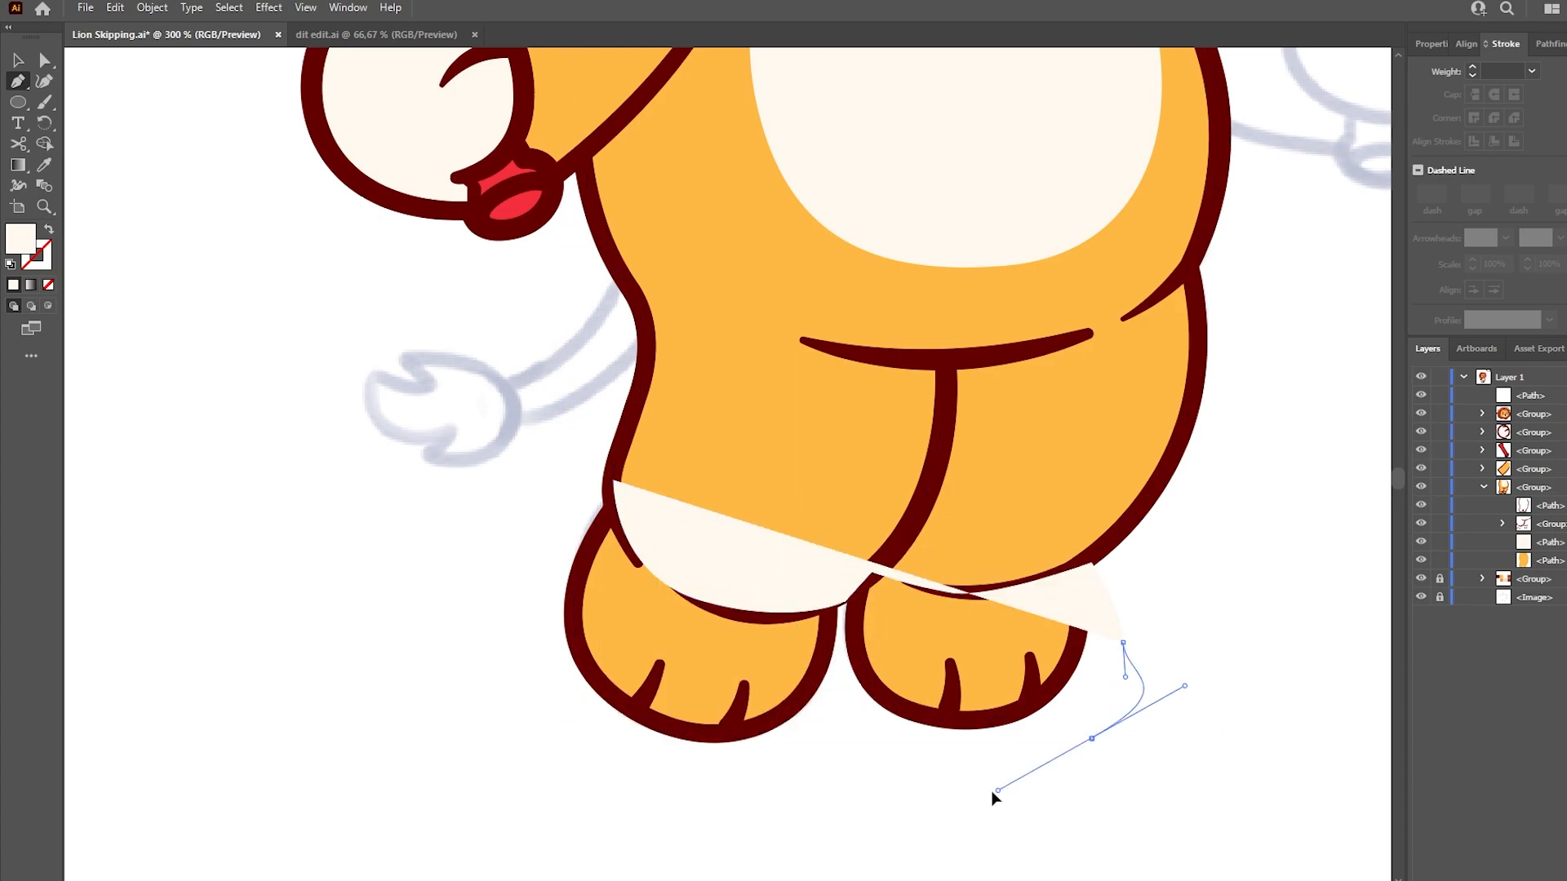
drag(866, 797, 759, 775)
drag(524, 727, 493, 714)
drag(458, 651, 459, 624)
drag(503, 552, 518, 533)
Step: Trim the cream shape to the two feet with Shape Builder and move both patches beneath the crease lines in the body group
key(shift+m)
alt+click(847, 686)
key(a)
click(1273, 571)
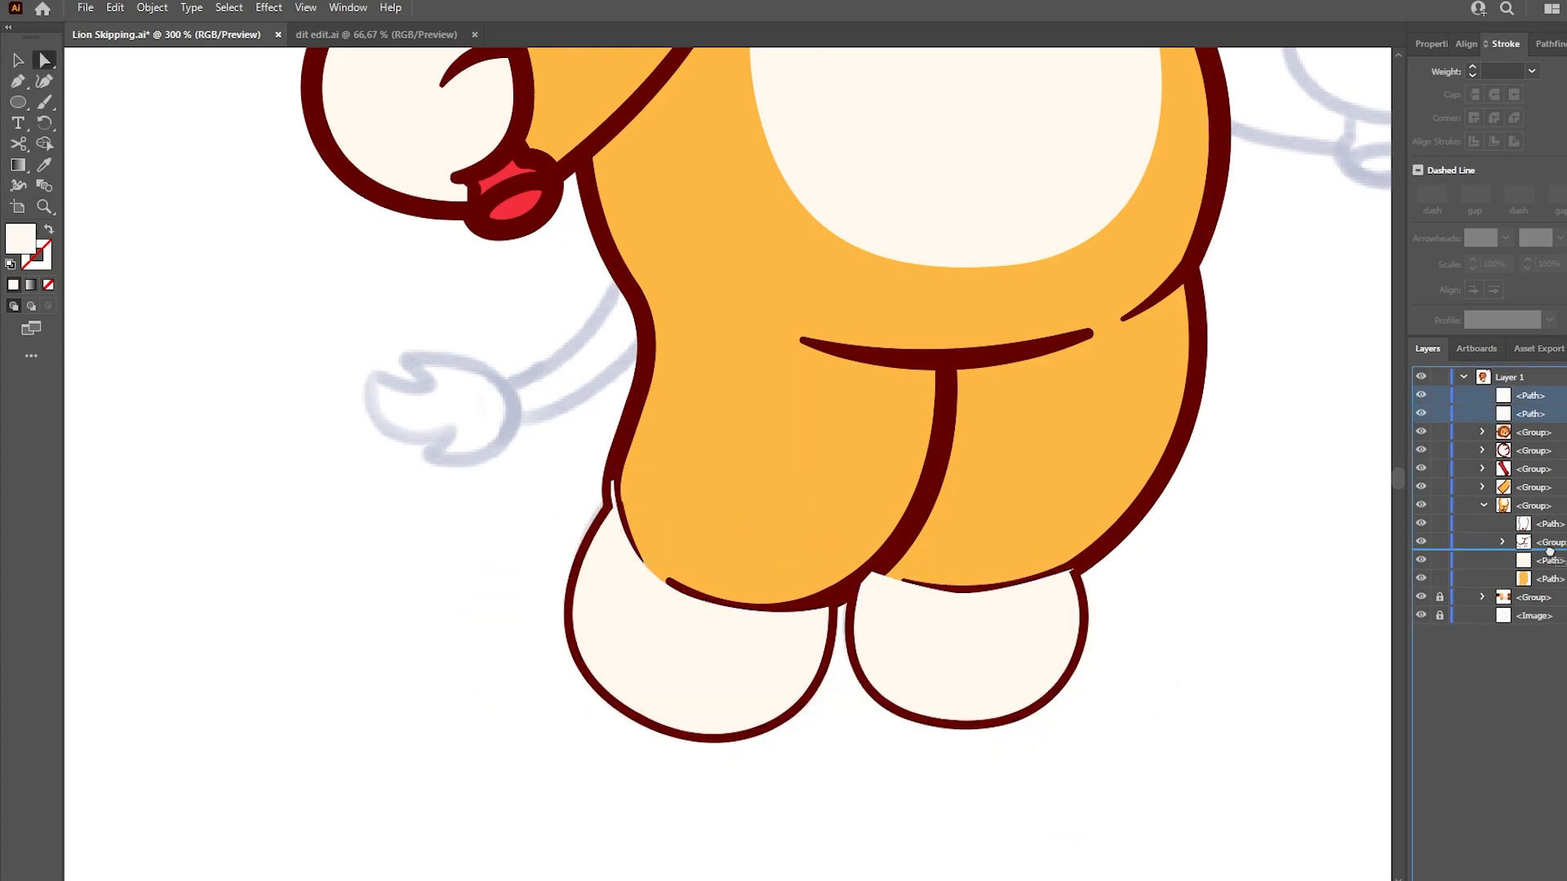
drag(1550, 546, 1550, 549)
key(ctrl+minus)
scroll(1049, 587, up, 3)
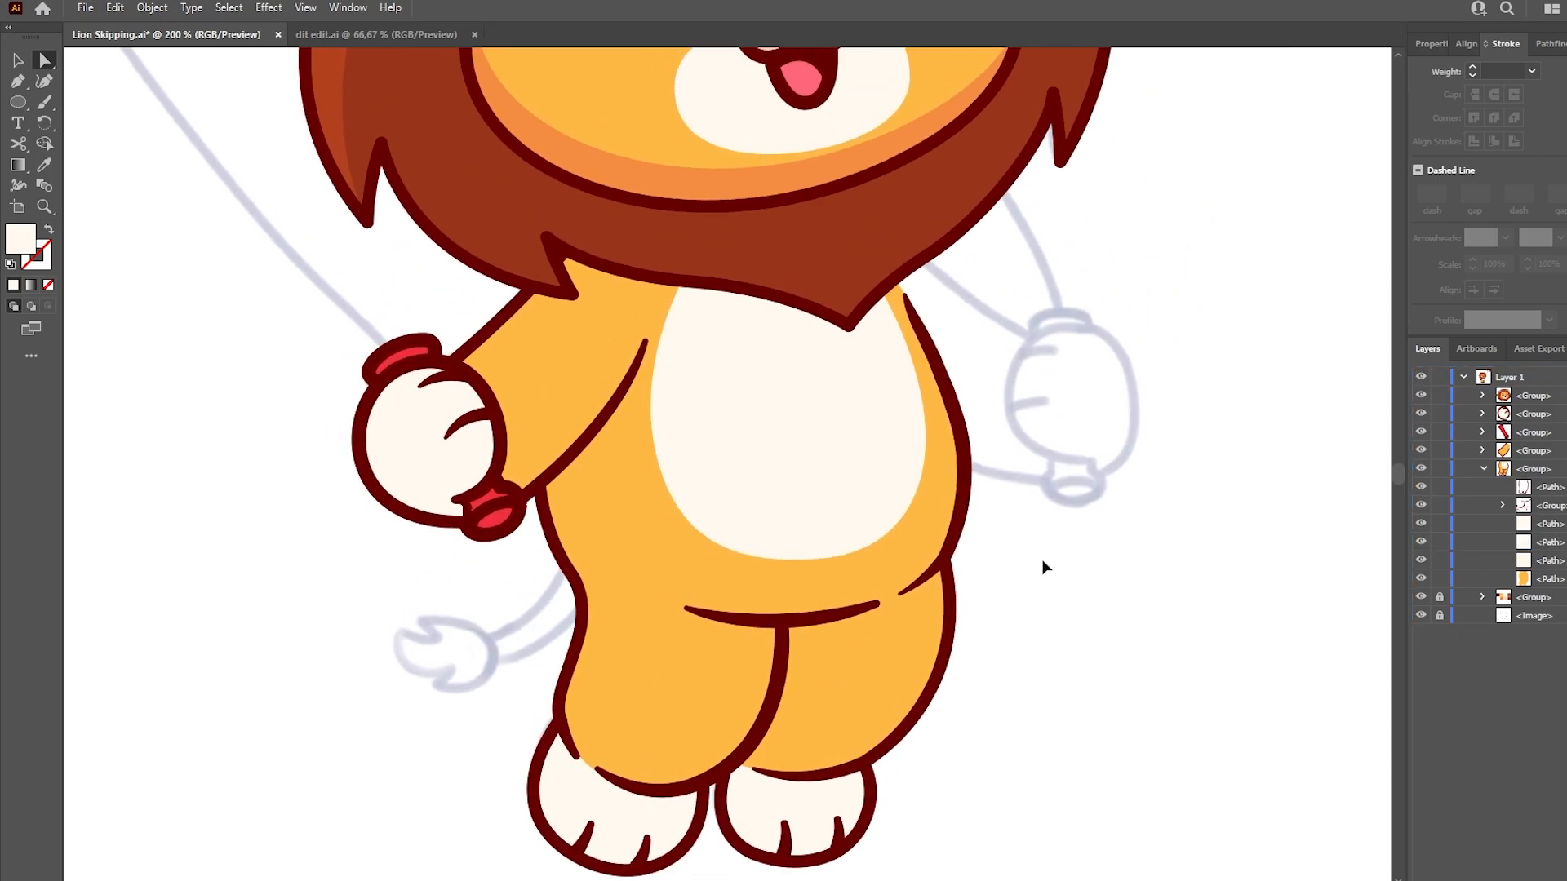
Step: Trace the right arm's closed outline from beneath the mane to the sketched hand in dark red
key(p)
click(908, 237)
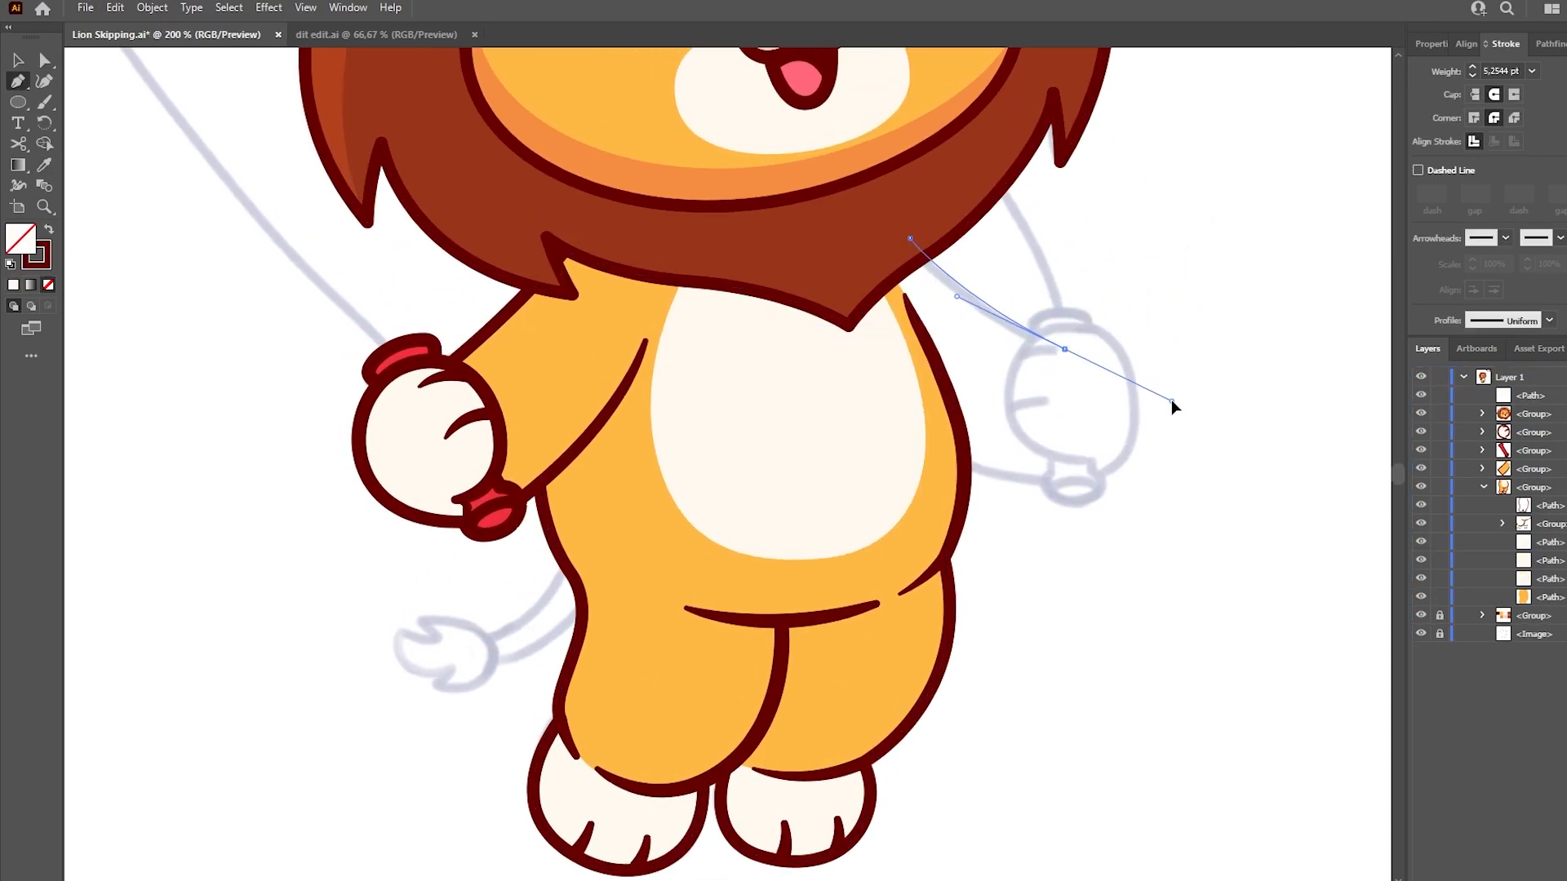
drag(925, 438, 863, 395)
click(846, 243)
drag(1087, 318, 1041, 380)
Step: Fill a copy of the right arm behind its outline with the body's orange, group both, and move the group below the body
key(ctrl+c)
key(ctrl+b)
key(i)
click(942, 510)
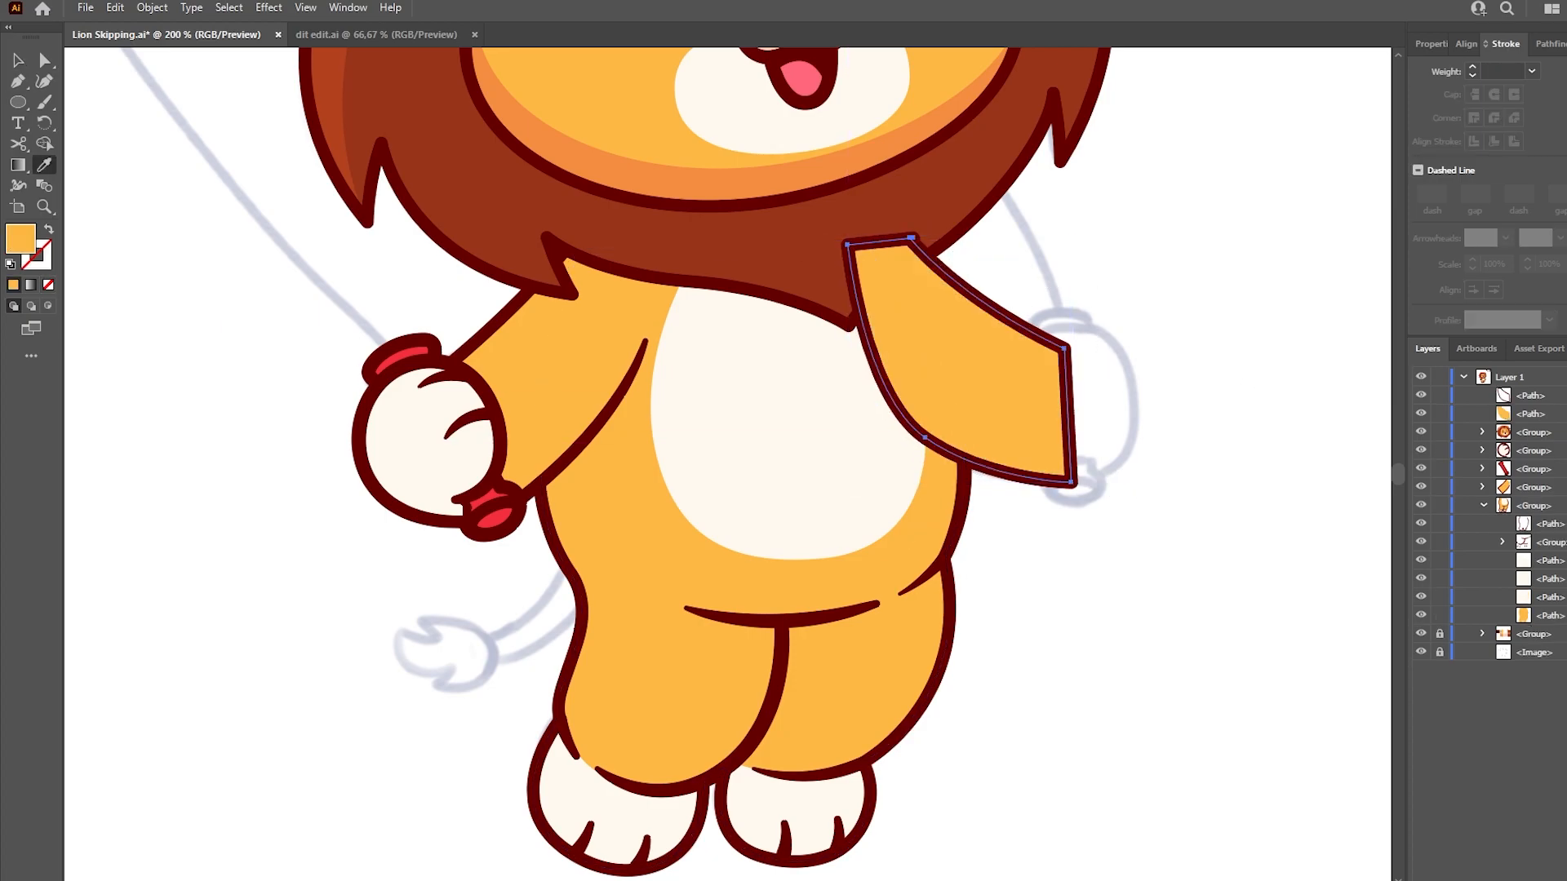
key(ctrl+g)
click(1483, 487)
drag(1528, 396, 1526, 496)
key(a)
click(1255, 494)
Step: Group the left hand with its rope handle and place a mirrored copy at the end of the right arm
drag(330, 335, 412, 388)
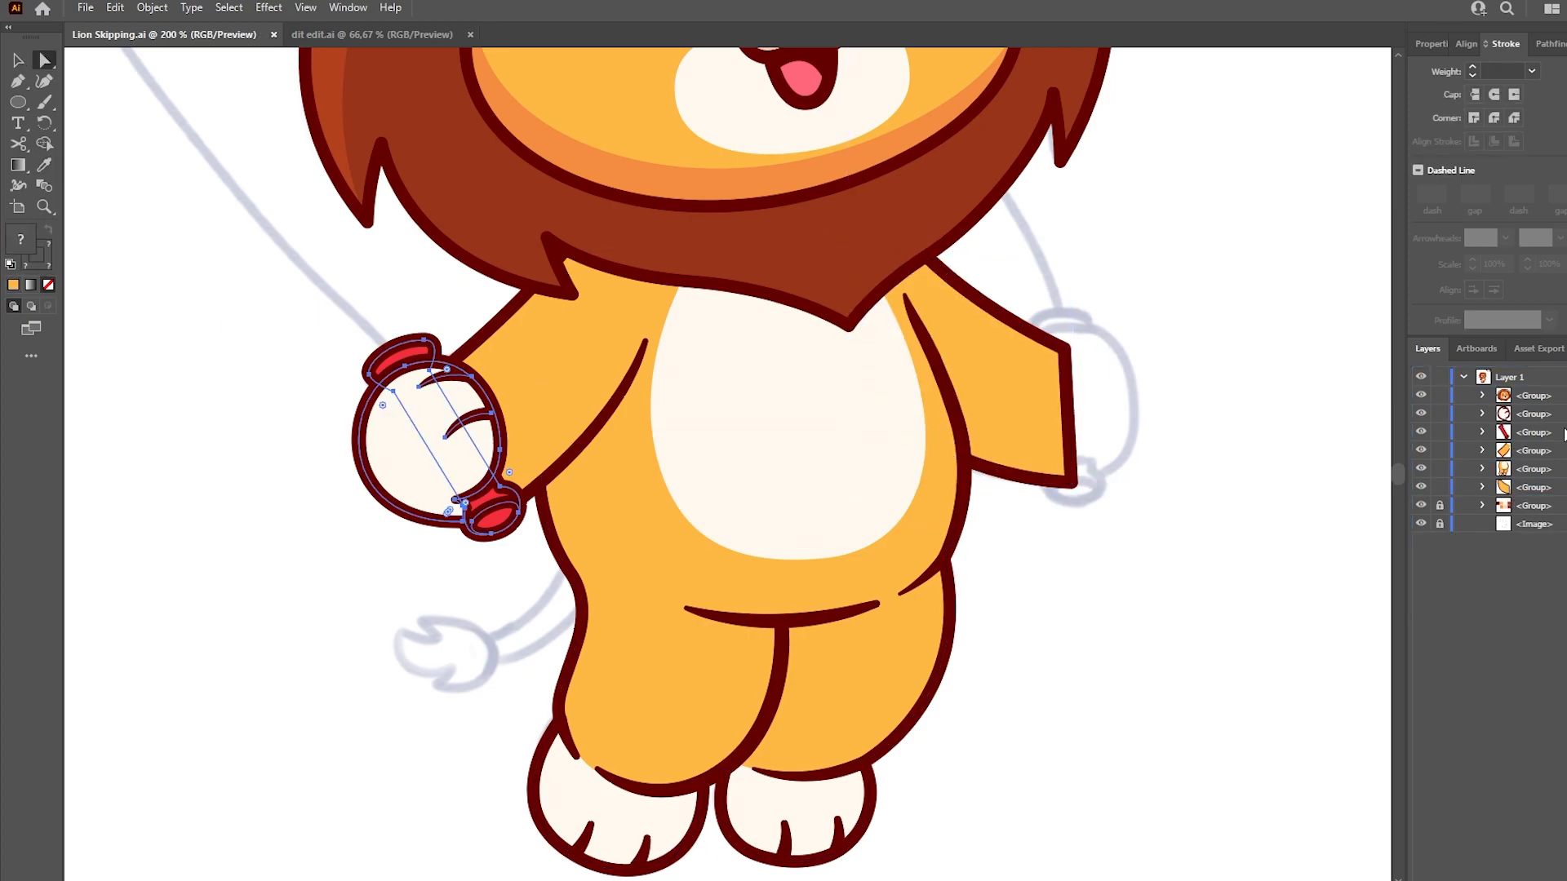
key(ctrl+g)
key(v)
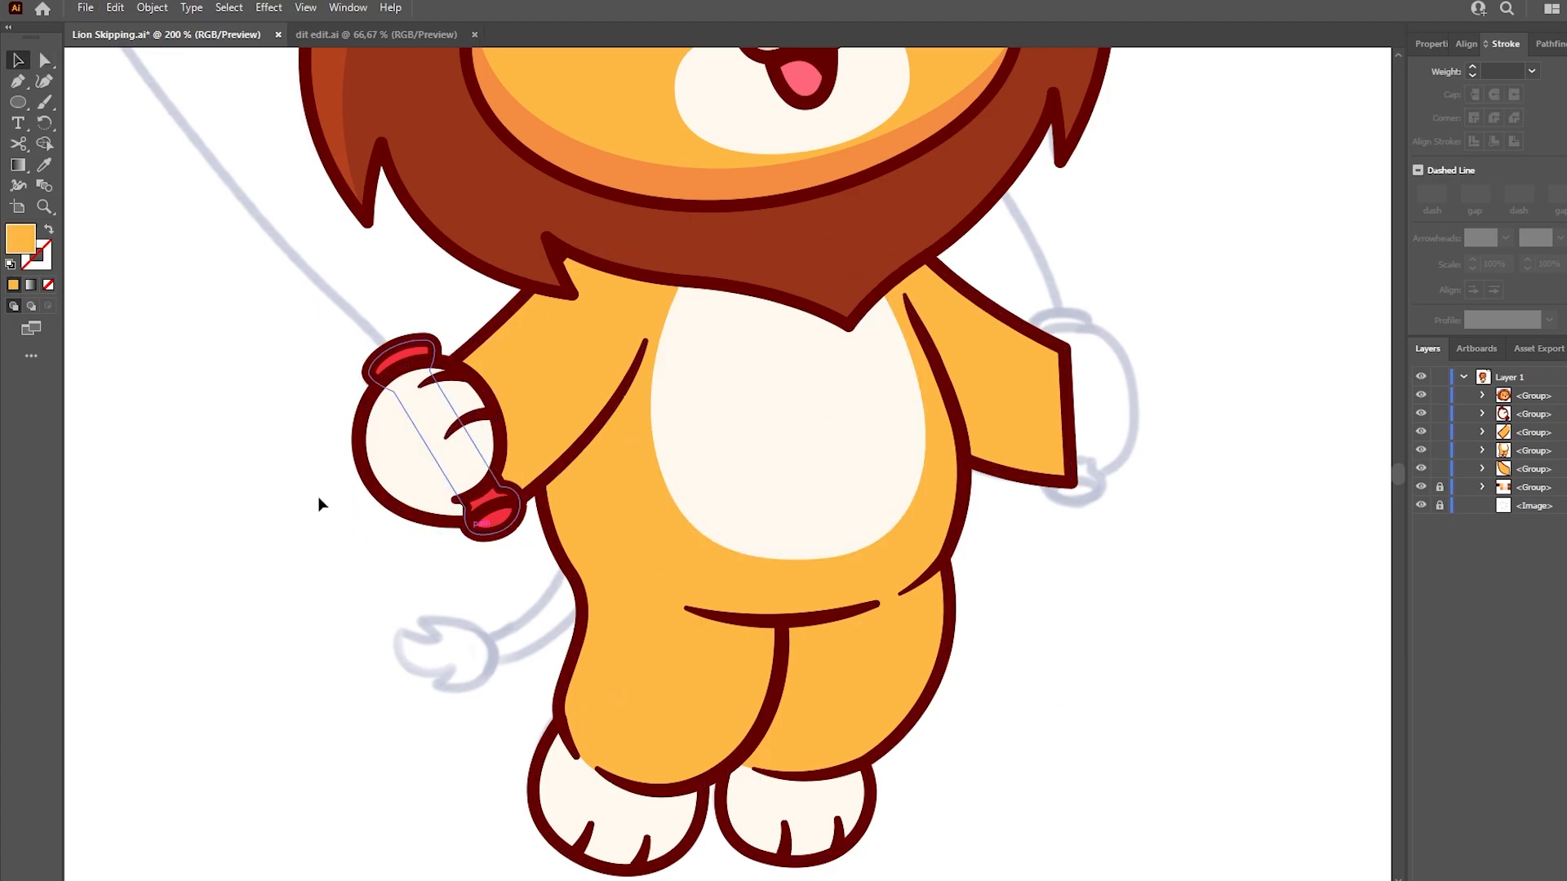
click(714, 719)
click(785, 582)
drag(472, 476, 1085, 434)
Step: Rotate and position the copied hand and handle to match the sketched right hand, and save the document
drag(1136, 499, 1173, 446)
drag(1047, 410, 1078, 420)
drag(1122, 287, 1118, 302)
drag(1093, 385, 1078, 374)
drag(1136, 464, 1133, 468)
key(a)
click(1174, 493)
key(ctrl+s)
Step: Trace the tail's curved stem as a closed outline between the body's left edge and the sketched tuft
drag(621, 522, 756, 511)
key(p)
click(712, 548)
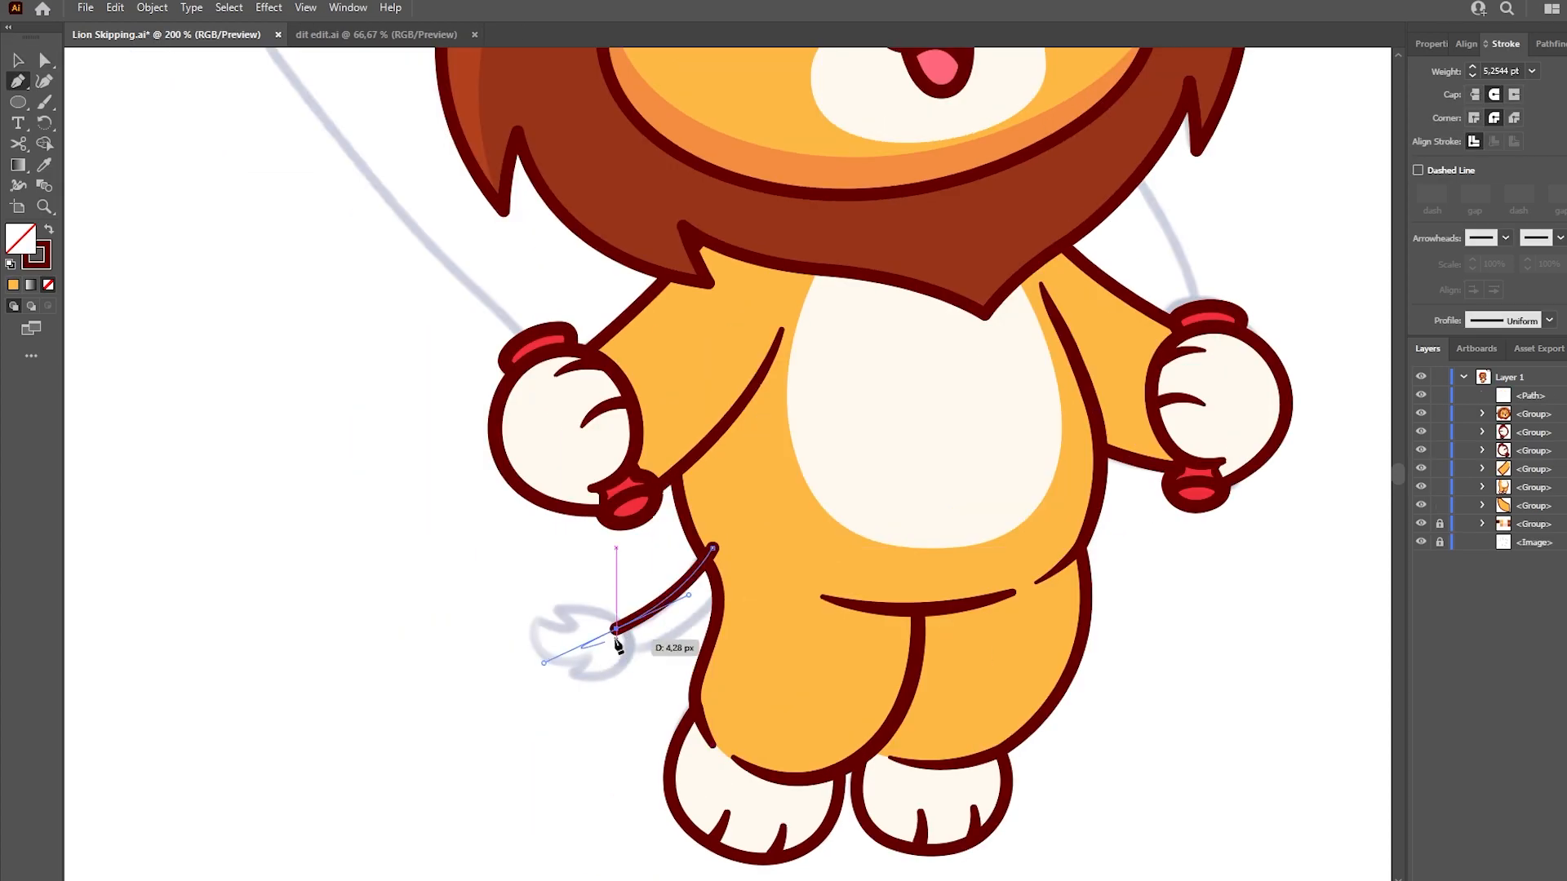
click(732, 577)
click(712, 548)
Step: Fill a copy of the tail stem behind its outline with the body's orange, group both, and move the group below the body
key(v)
drag(577, 582, 645, 644)
key(ctrl+c)
key(ctrl+b)
key(i)
click(860, 545)
key(ctrl+g)
drag(1524, 397, 1524, 515)
key(a)
click(1256, 527)
Step: Trace the tail tuft's outline from its upper edge around the rounded base and lower notch to the pointed tip
scroll(538, 675, up, 3)
key(p)
click(580, 486)
drag(732, 476, 828, 510)
click(596, 667)
click(640, 630)
drag(470, 483, 470, 325)
click(470, 482)
Step: Reshape the tuft's upper curve, cut its outline near the tip with the Scissors tool, and delete the excess end
key(a)
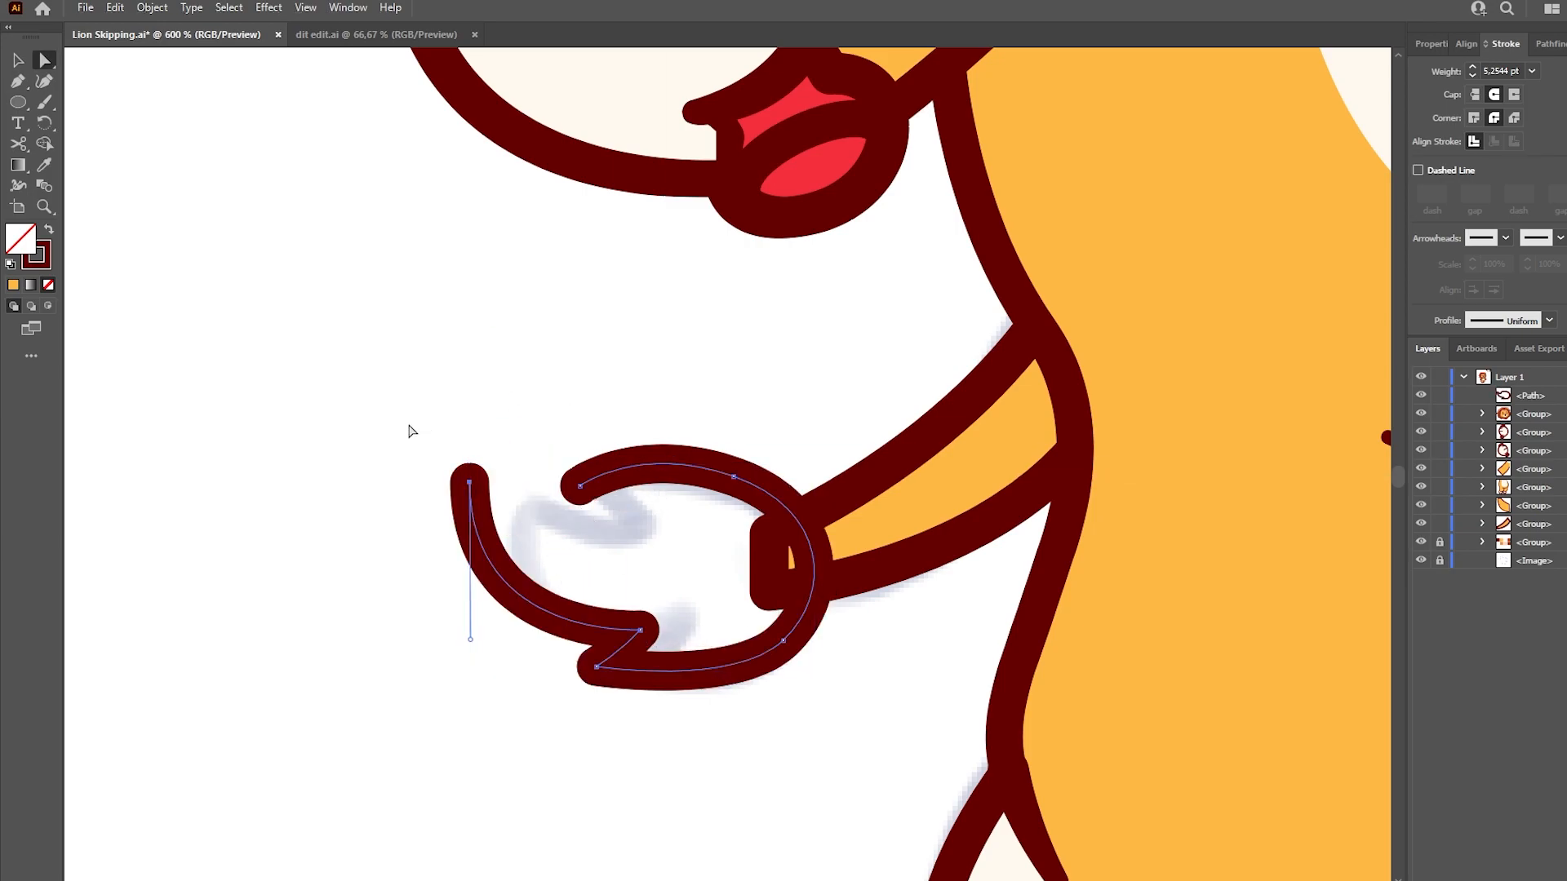
key(v)
click(726, 502)
key(a)
drag(733, 476, 736, 451)
click(501, 488)
key(c)
click(477, 533)
key(a)
key(Delete)
Step: Close the tuft's outline with a curved upper notch to the tip and refine the curve of its lower edge
key(p)
click(580, 486)
drag(627, 520, 644, 540)
click(477, 533)
key(a)
drag(783, 641, 793, 661)
drag(739, 708, 712, 724)
Step: Duplicate the tail tuft's outline in place and fill the tuft with the reddish brown sampled from the mane
key(v)
drag(406, 474, 545, 618)
key(ctrl+c)
key(ctrl+f)
scroll(395, 475, down, 3)
scroll(571, 367, up, 2)
key(i)
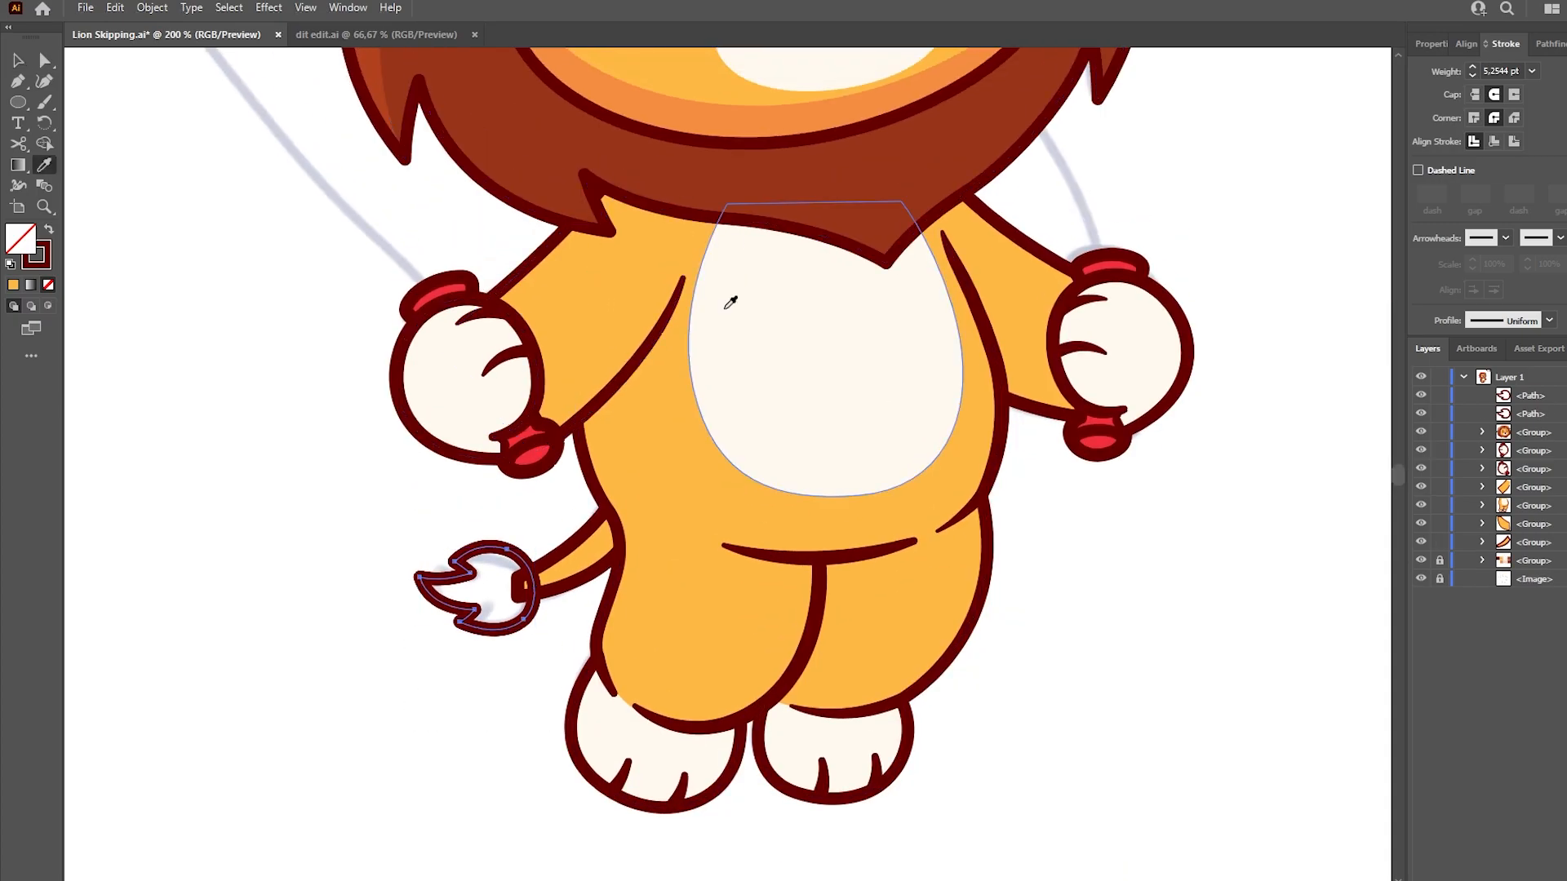
scroll(735, 245, down, 1)
click(458, 140)
Step: Group the tail tuft's outline and fill and move the group below the arms and body, just above the tail stem
key(ctrl+g)
drag(1533, 396, 1533, 515)
key(a)
click(1339, 552)
scroll(734, 490, down, 1)
key(p)
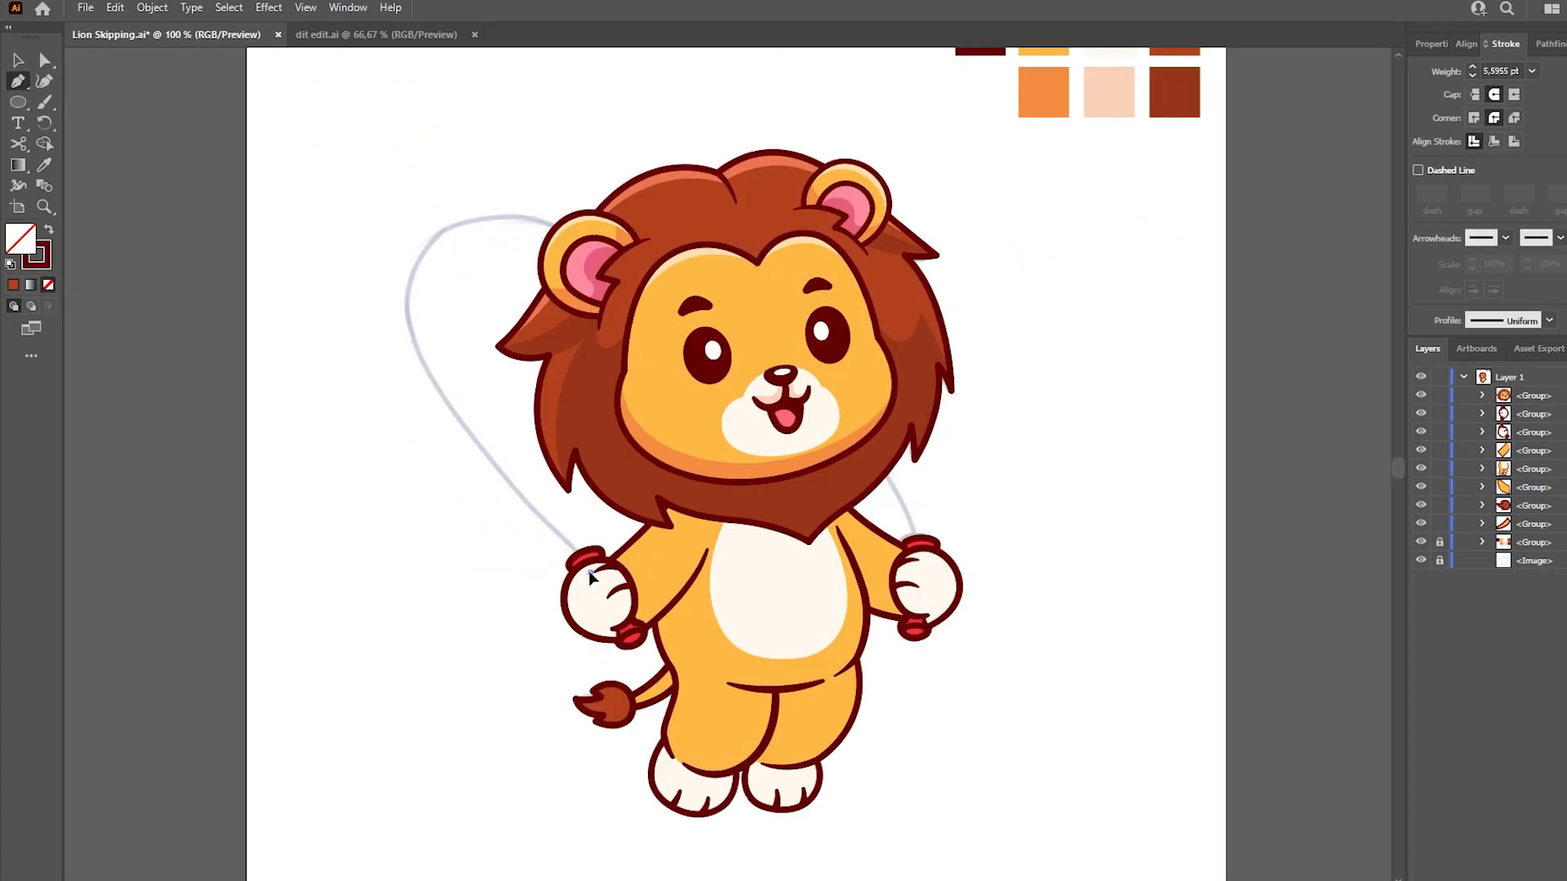
click(591, 571)
drag(391, 254, 391, 255)
key(ctrl+z)
key(ctrl+z)
Step: Trace the skipping rope as a curved dark red line from the left handle, around behind the head, to the right handle
click(590, 555)
drag(427, 372, 390, 299)
drag(534, 215, 653, 229)
drag(920, 545, 984, 715)
Step: Smooth the rope's curve near the left ear by adjusting its upper anchors, and move the rope below the tail group
key(a)
drag(651, 228, 653, 219)
drag(533, 214, 529, 207)
click(642, 217)
click(545, 211)
drag(648, 213, 652, 216)
click(367, 244)
drag(1529, 396, 1524, 551)
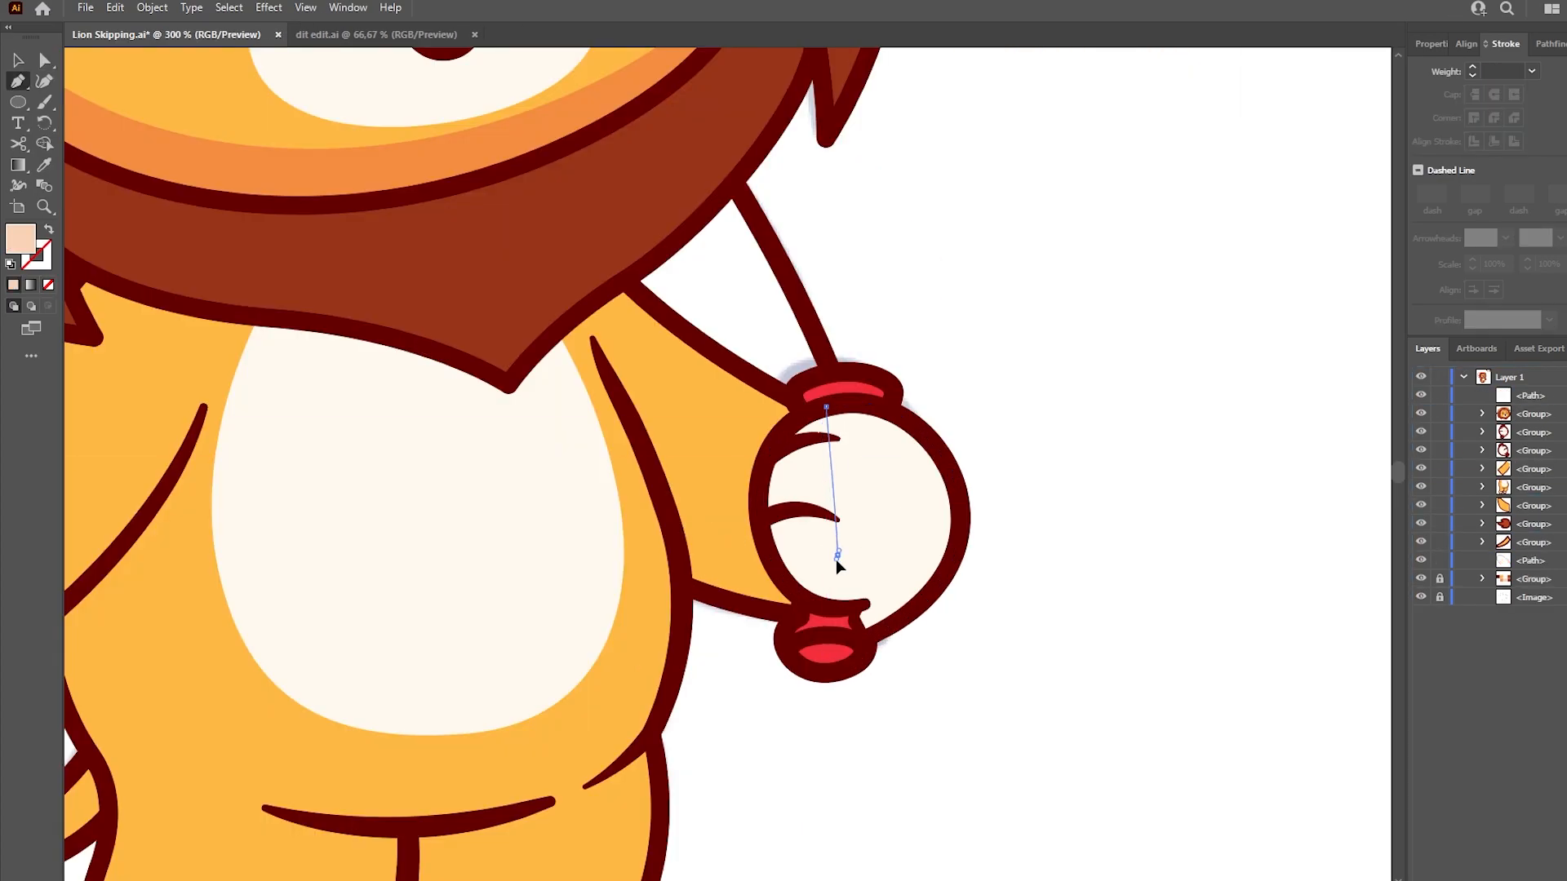
Step: Draw a closed peach shading shape over the right hand's left and lower edges, extending beyond the hand's outline
drag(819, 554, 856, 608)
drag(952, 523, 963, 451)
drag(1014, 526, 1017, 597)
drag(976, 678, 920, 723)
drag(768, 676, 747, 645)
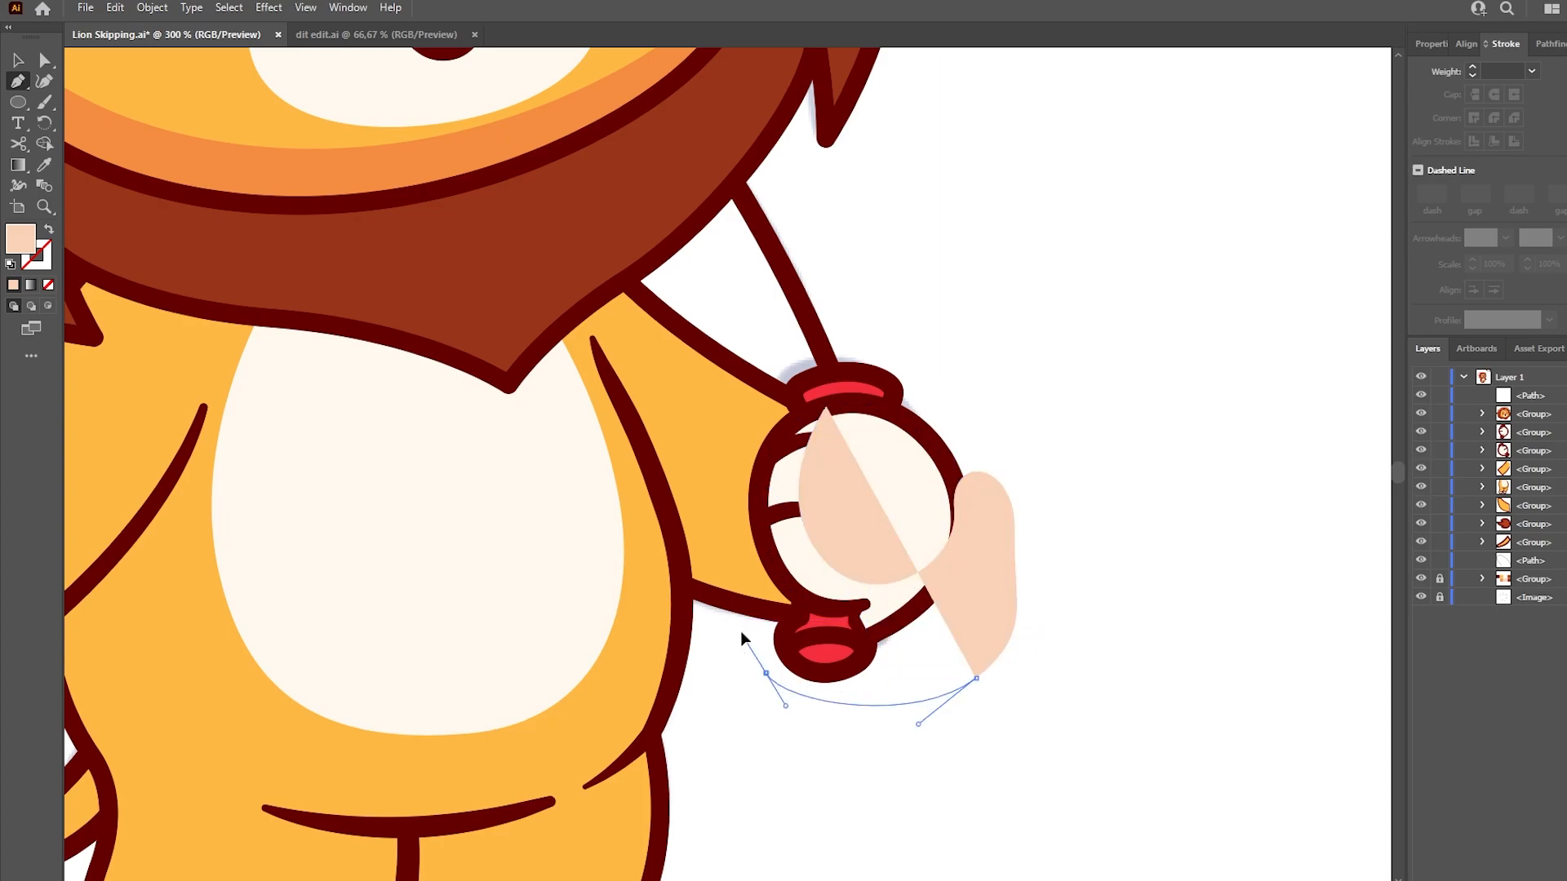
drag(730, 457, 743, 434)
click(826, 407)
Step: Remove the parts of the peach shading shape that lie outside the right hand
key(a)
shift+click(867, 454)
click(1008, 517)
key(Delete)
key(Delete)
Step: Move the peach shading into the right hand's group, beneath the finger lines and outline
click(1481, 432)
click(1502, 450)
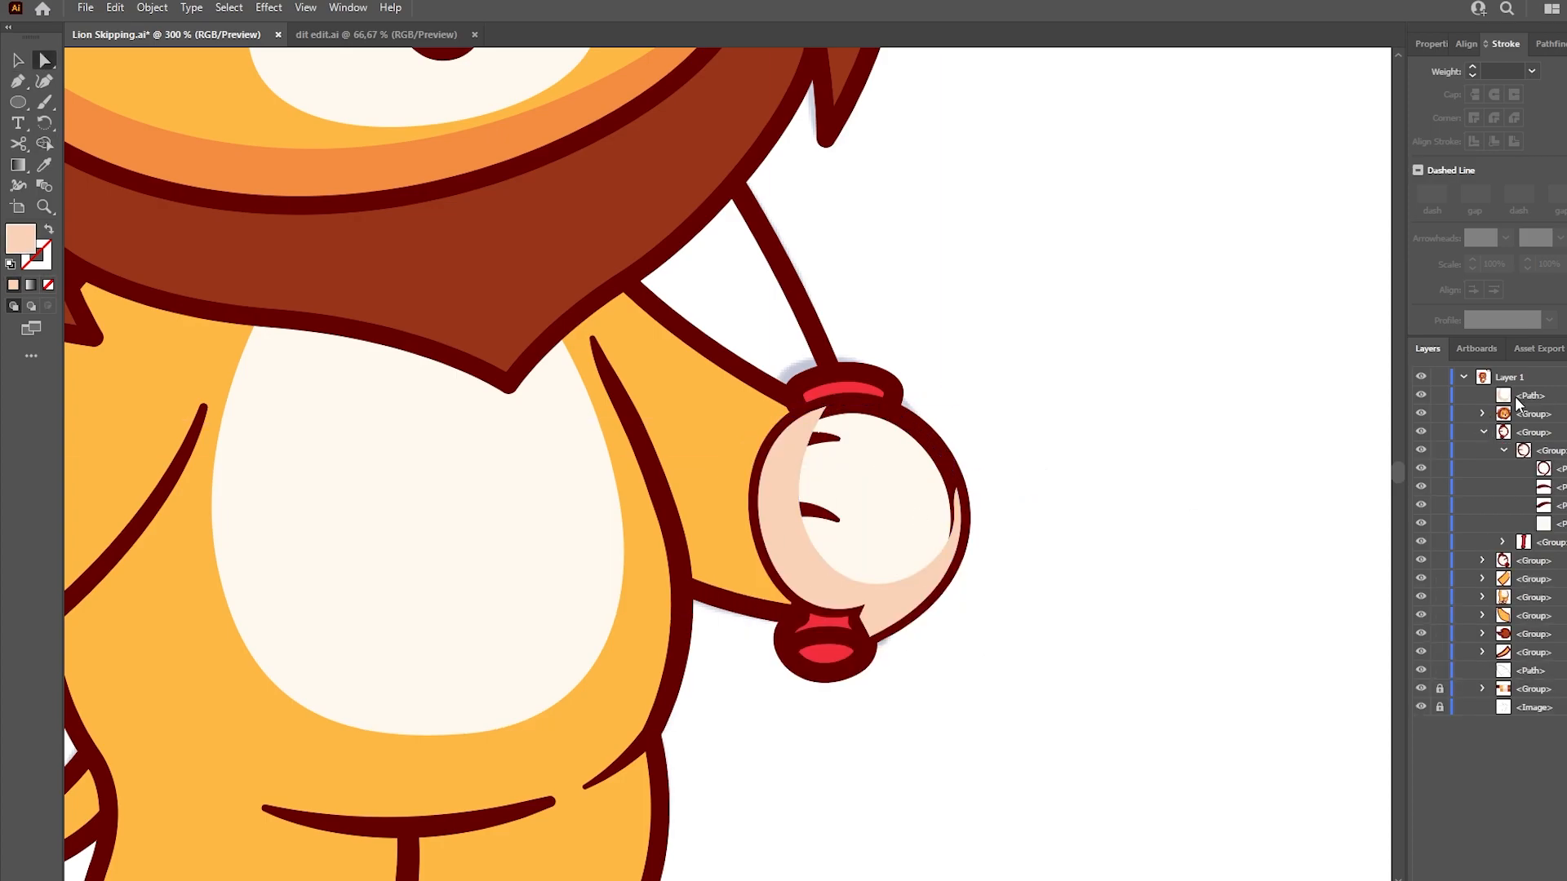
drag(1517, 397, 1534, 514)
key(v)
drag(1079, 404, 1081, 406)
drag(1003, 378, 1099, 415)
Step: Draw a closed orange shading shape over the lower part of the right arm, extending beyond the arm's outline
key(i)
click(560, 193)
key(p)
click(680, 349)
key(ctrl+z)
drag(813, 529, 915, 603)
drag(1055, 485, 1085, 526)
drag(1096, 655, 1075, 704)
drag(1002, 764, 928, 758)
click(695, 663)
click(712, 430)
Step: Remove the parts of the orange shading that lie outside the right arm, using a copy of the arm's base shape
key(a)
click(726, 381)
key(ctrl+c)
key(ctrl+f)
key(Delete)
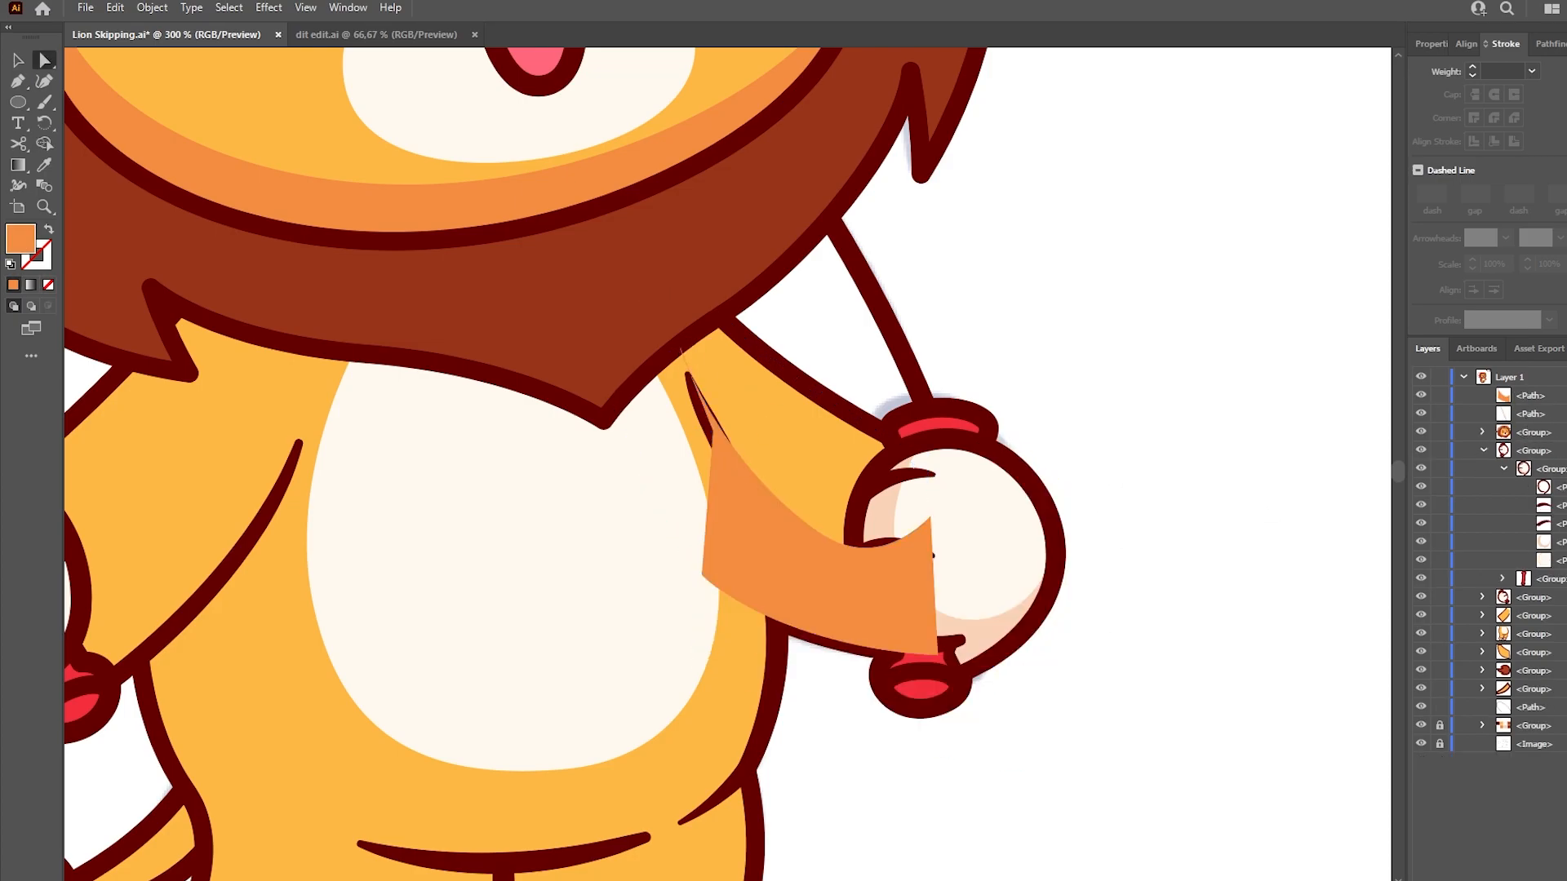
Step: Move the orange shading into the right arm's group, between the arm's outline and its yellow base
click(1502, 451)
click(1482, 505)
drag(1529, 397, 1541, 534)
key(ctrl+z)
click(1482, 506)
click(1483, 542)
drag(1530, 396, 1544, 570)
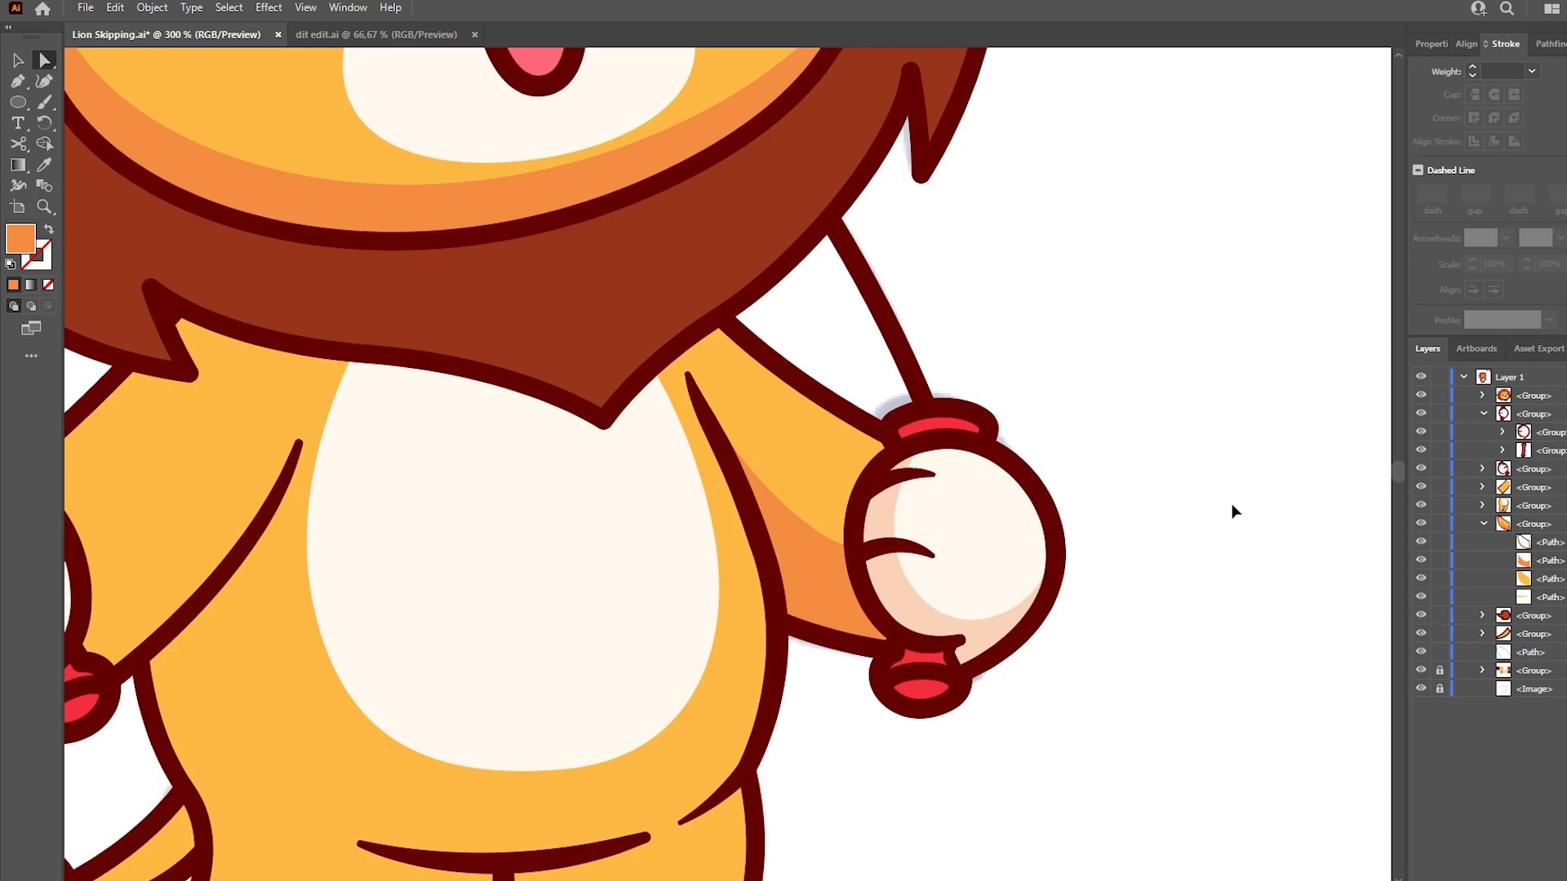
Step: Draw a closed pale orange highlight shape along the upper edge of the right arm, extending beyond its outline
drag(1070, 409, 1086, 454)
key(p)
click(689, 357)
drag(989, 528, 1177, 572)
key(ctrl+z)
drag(1066, 514, 1315, 504)
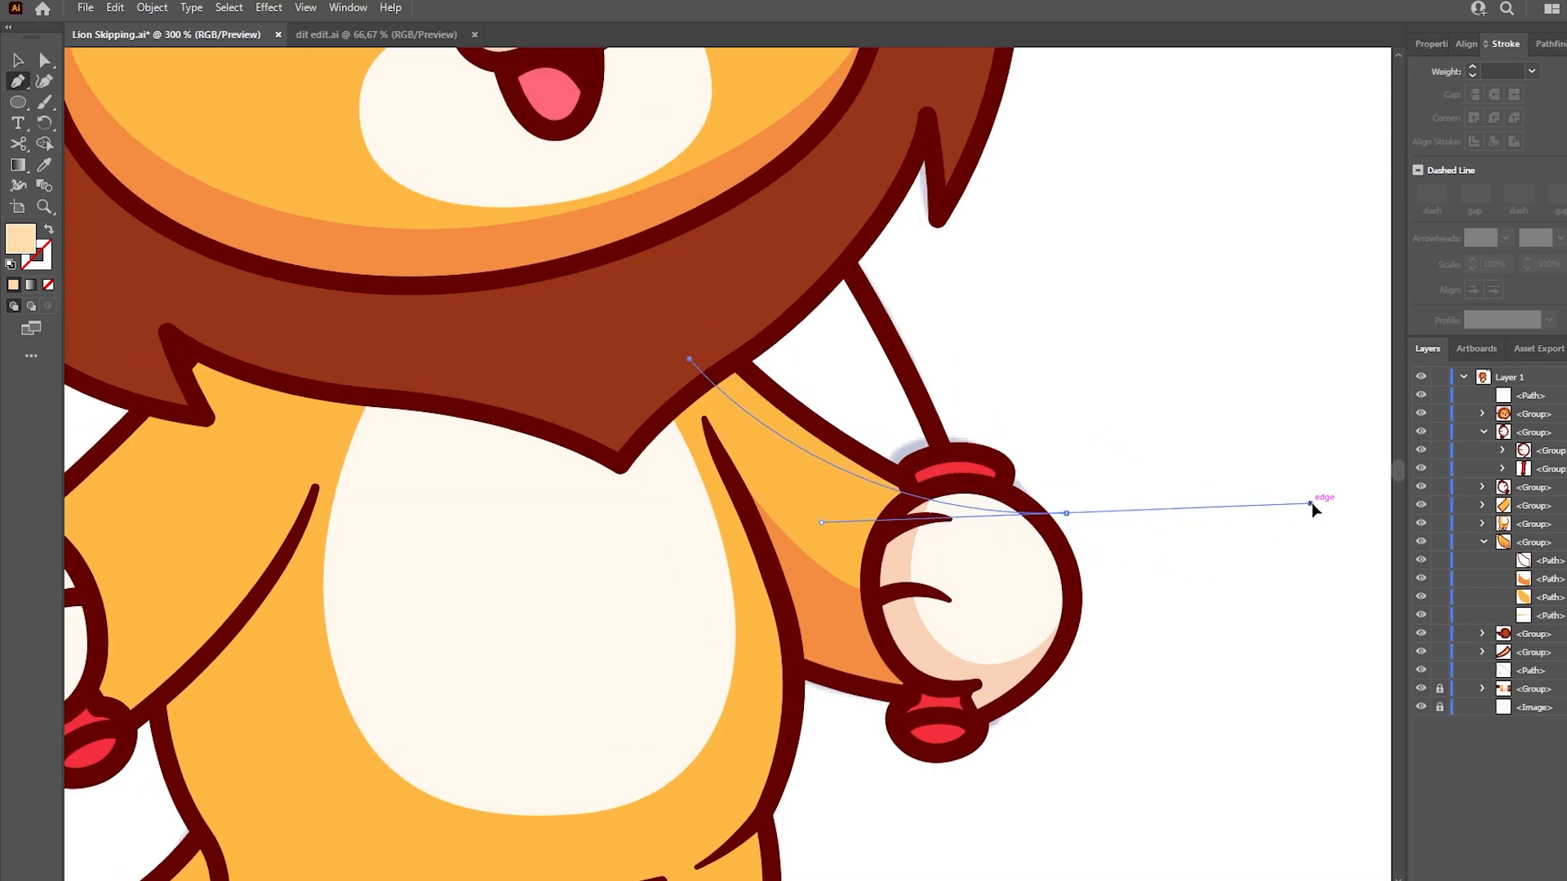
click(850, 314)
click(696, 309)
click(689, 358)
Step: Trim the pale highlight to the right arm's shape and place it in the arm's group beneath the outline
key(a)
click(815, 498)
shift+click(1011, 444)
key(ctrl+4)
drag(1523, 396, 1544, 570)
click(1482, 524)
click(1482, 413)
Step: Draw a closed peach shading shape over the left hand's right and lower edges, extending beyond the hand's outline
click(896, 571)
drag(489, 571, 968, 462)
key(p)
click(393, 448)
click(513, 461)
drag(565, 528, 563, 523)
drag(379, 584, 318, 539)
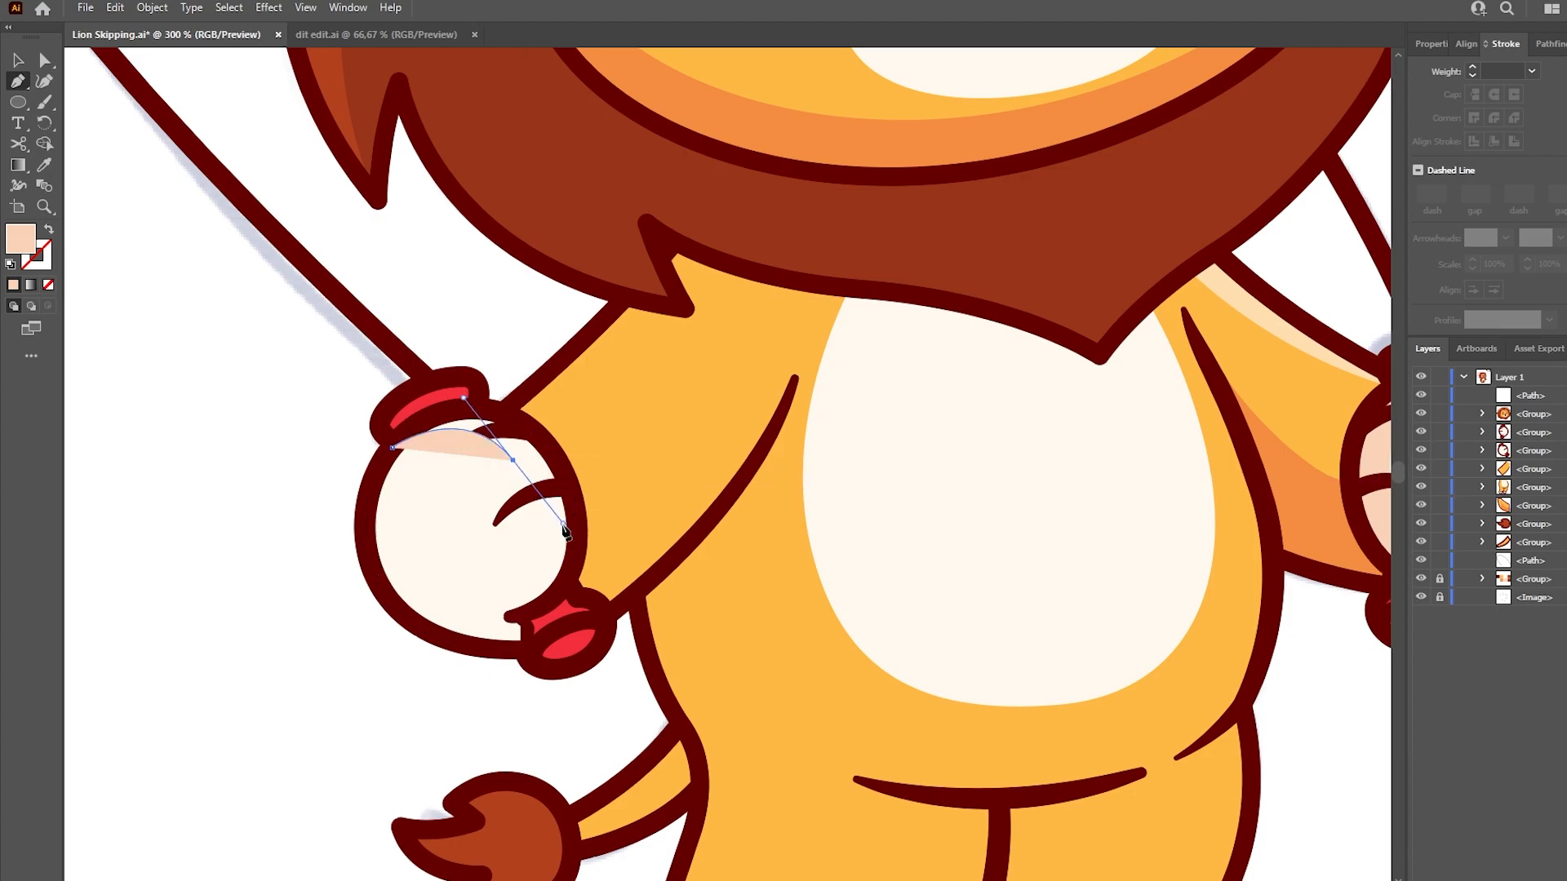
drag(245, 493, 244, 493)
drag(530, 755, 608, 681)
click(428, 377)
click(393, 448)
Step: Trim the peach shading to the left hand's shape and place it in the hand's group beneath the finger lines
key(a)
shift+click(465, 522)
key(ctrl+4)
click(1483, 451)
click(1502, 469)
drag(1527, 397, 1546, 515)
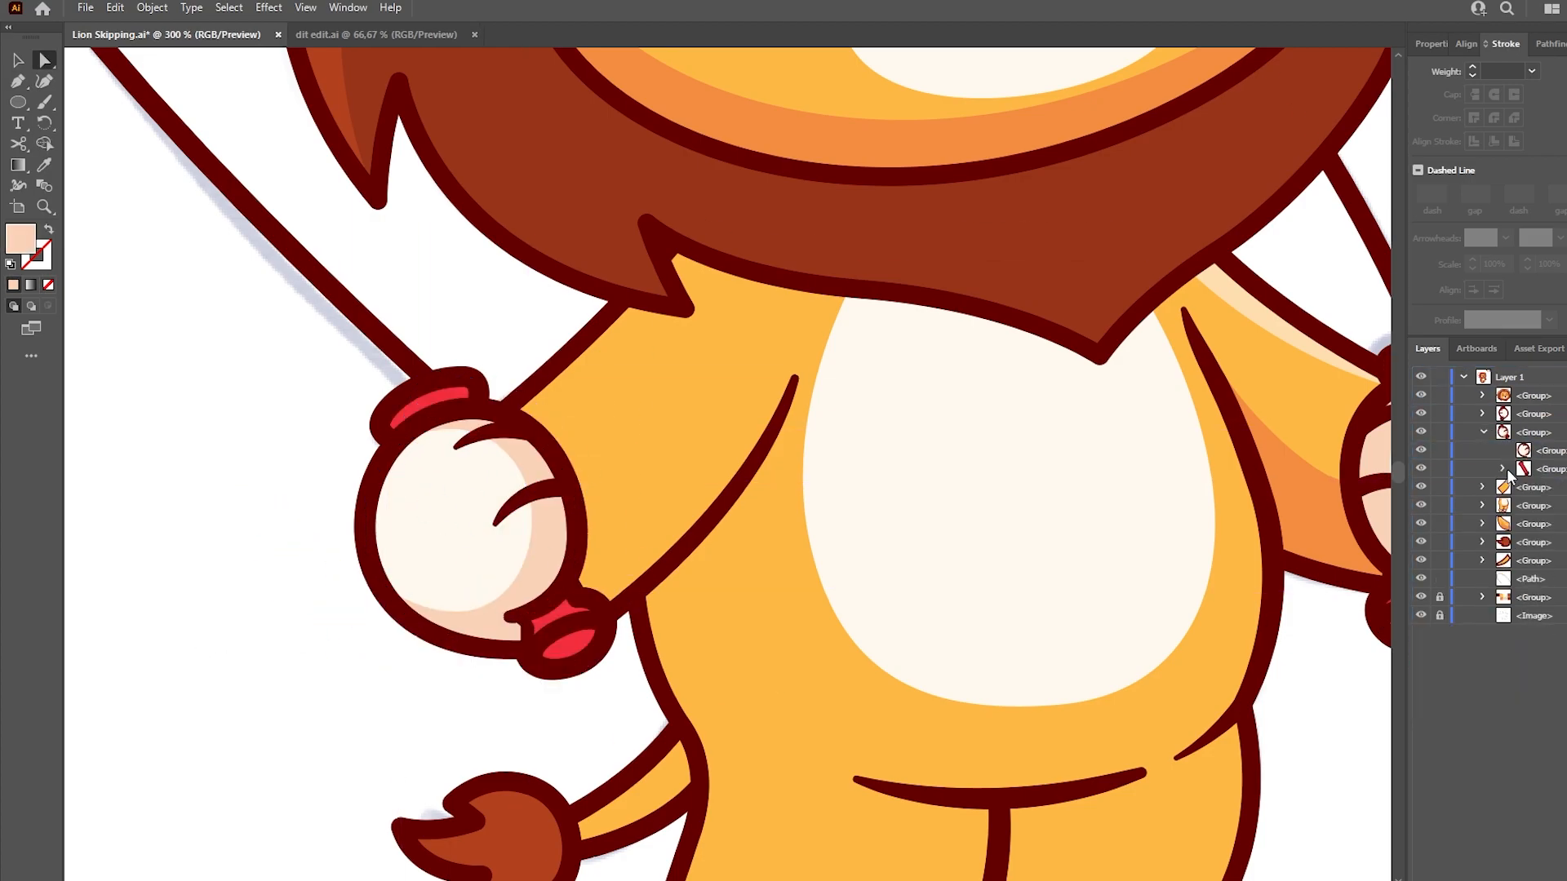
click(1502, 450)
Step: Draw a closed darker red shading shape over the left rope handle, covering the lower parts of both its ends
click(1502, 468)
key(p)
click(675, 369)
drag(693, 394, 717, 397)
click(814, 575)
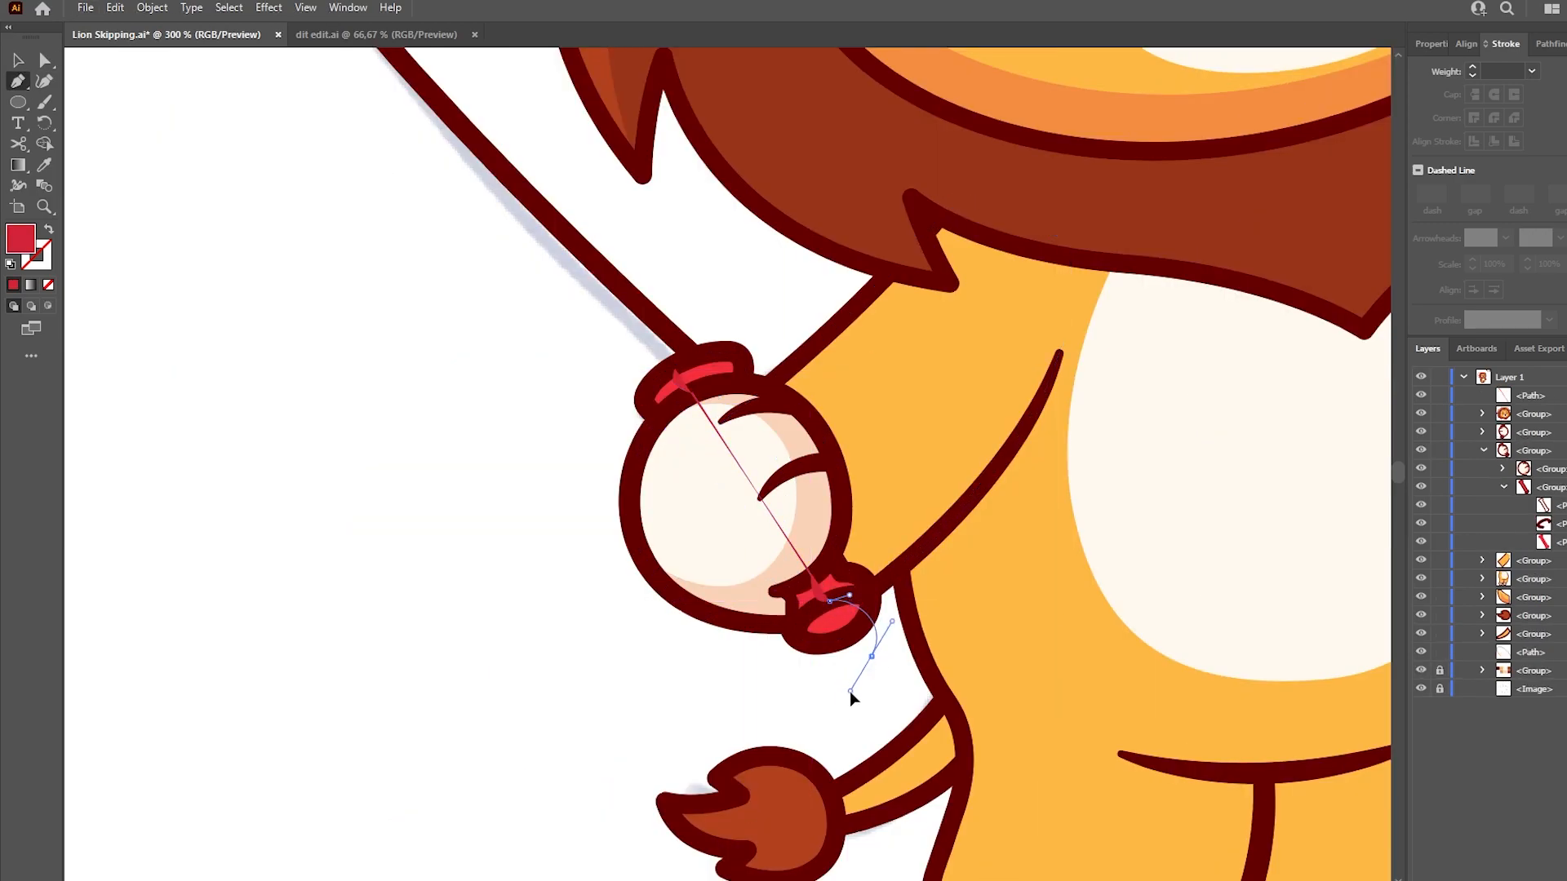
drag(851, 686, 850, 689)
drag(725, 672, 649, 630)
drag(519, 522, 526, 469)
click(675, 371)
Step: Trim the darker red shading to the left handle's shape and place it in the handle's group beneath the outline
key(a)
shift+click(712, 372)
key(ctrl+4)
drag(1531, 396, 1542, 532)
click(1482, 433)
Step: Draw a closed orange shading shape along the lower edge of the left arm, from the hand up to the armpit
scroll(726, 489, down, 1)
click(1482, 450)
key(i)
click(1081, 522)
key(p)
click(536, 470)
drag(664, 526, 663, 527)
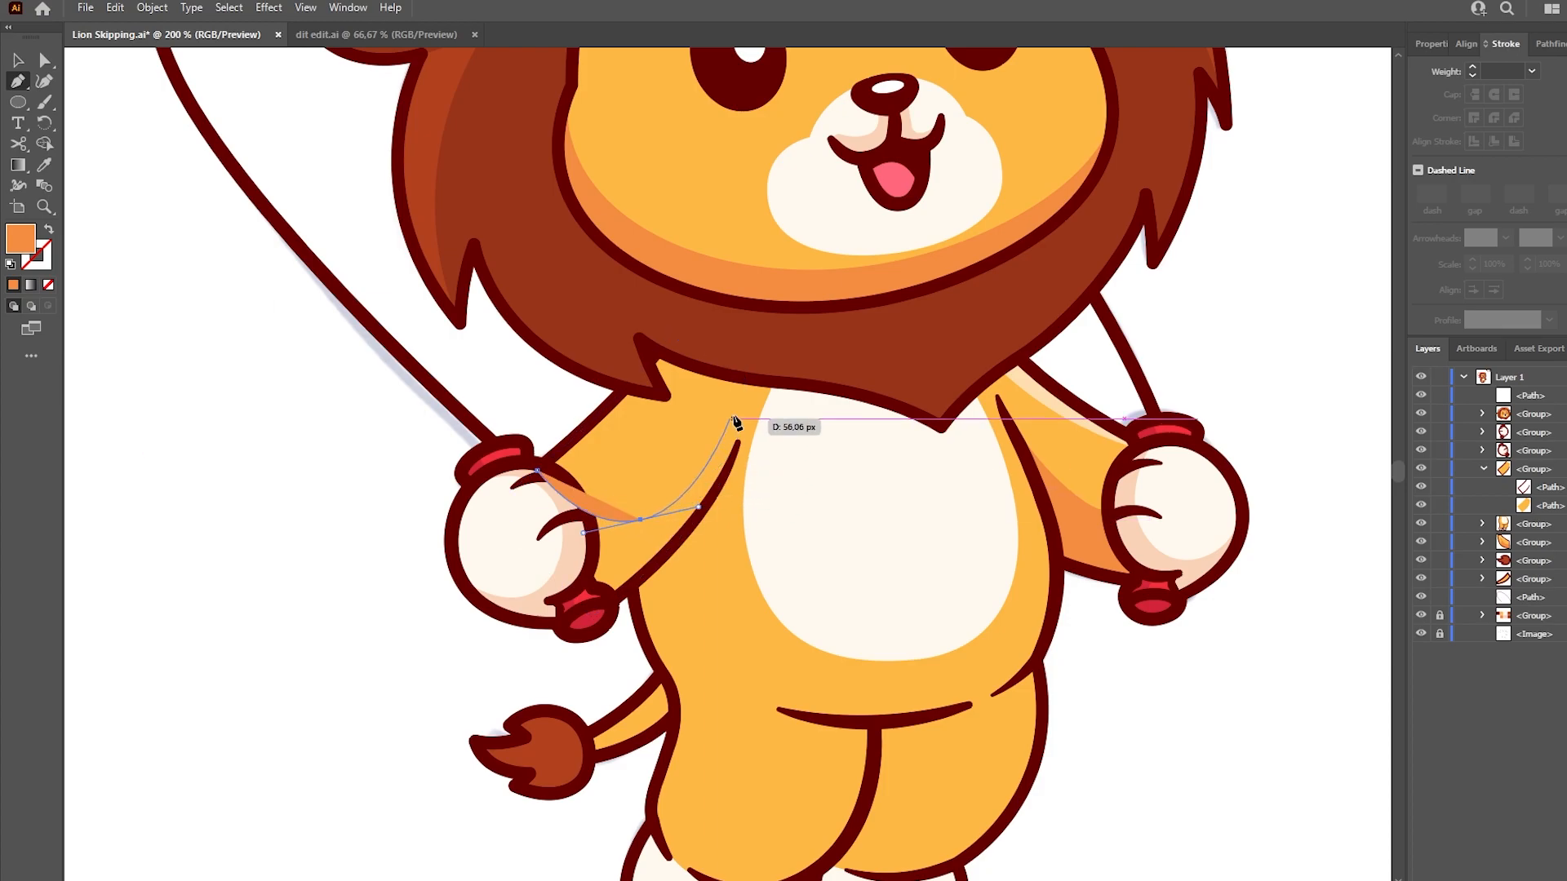
drag(741, 427, 706, 505)
click(604, 608)
click(523, 496)
click(536, 470)
Step: Move the orange shading into the left arm's group beneath its outline, and save the file
drag(1530, 396, 1541, 493)
key(a)
click(1322, 499)
key(ctrl+s)
Step: Draw a closed orange-filled shading shape curving from the left armpit around below the belly patch to the right hip
key(p)
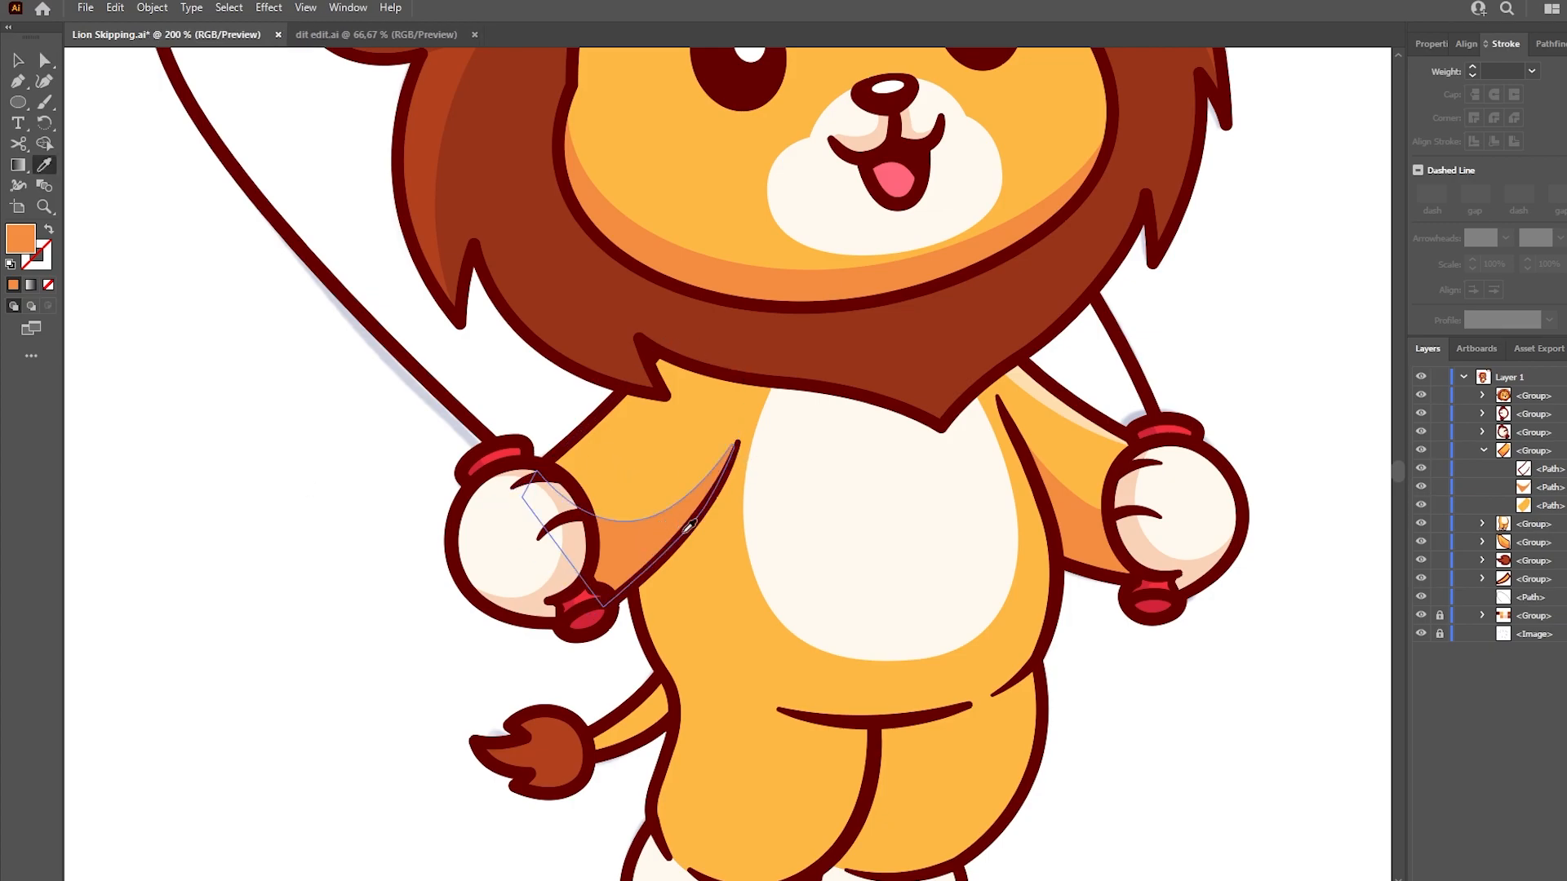
click(734, 453)
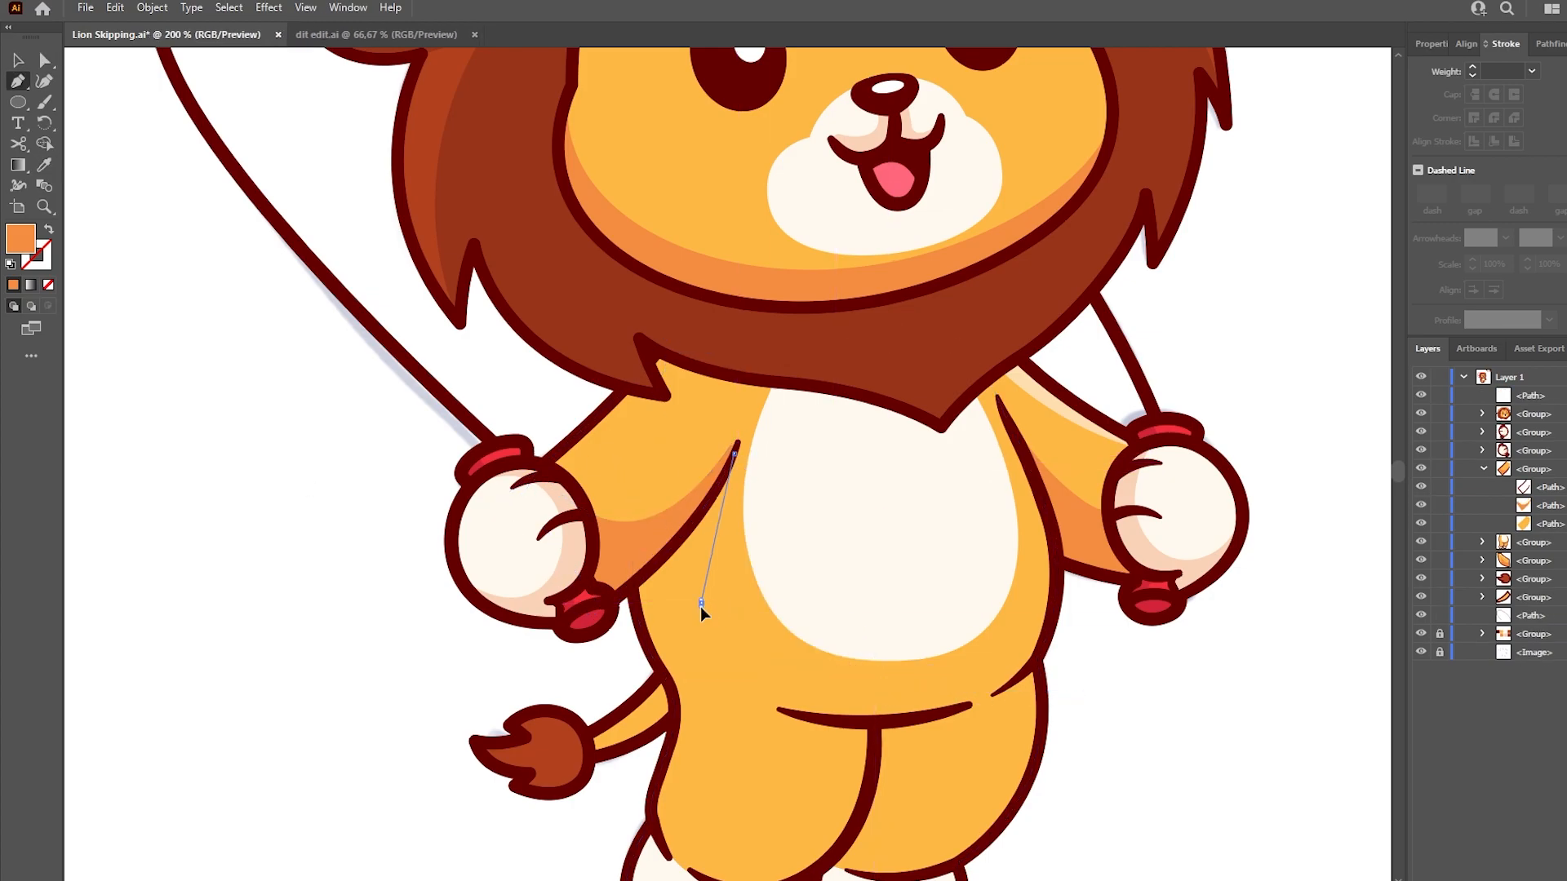
drag(936, 691, 979, 679)
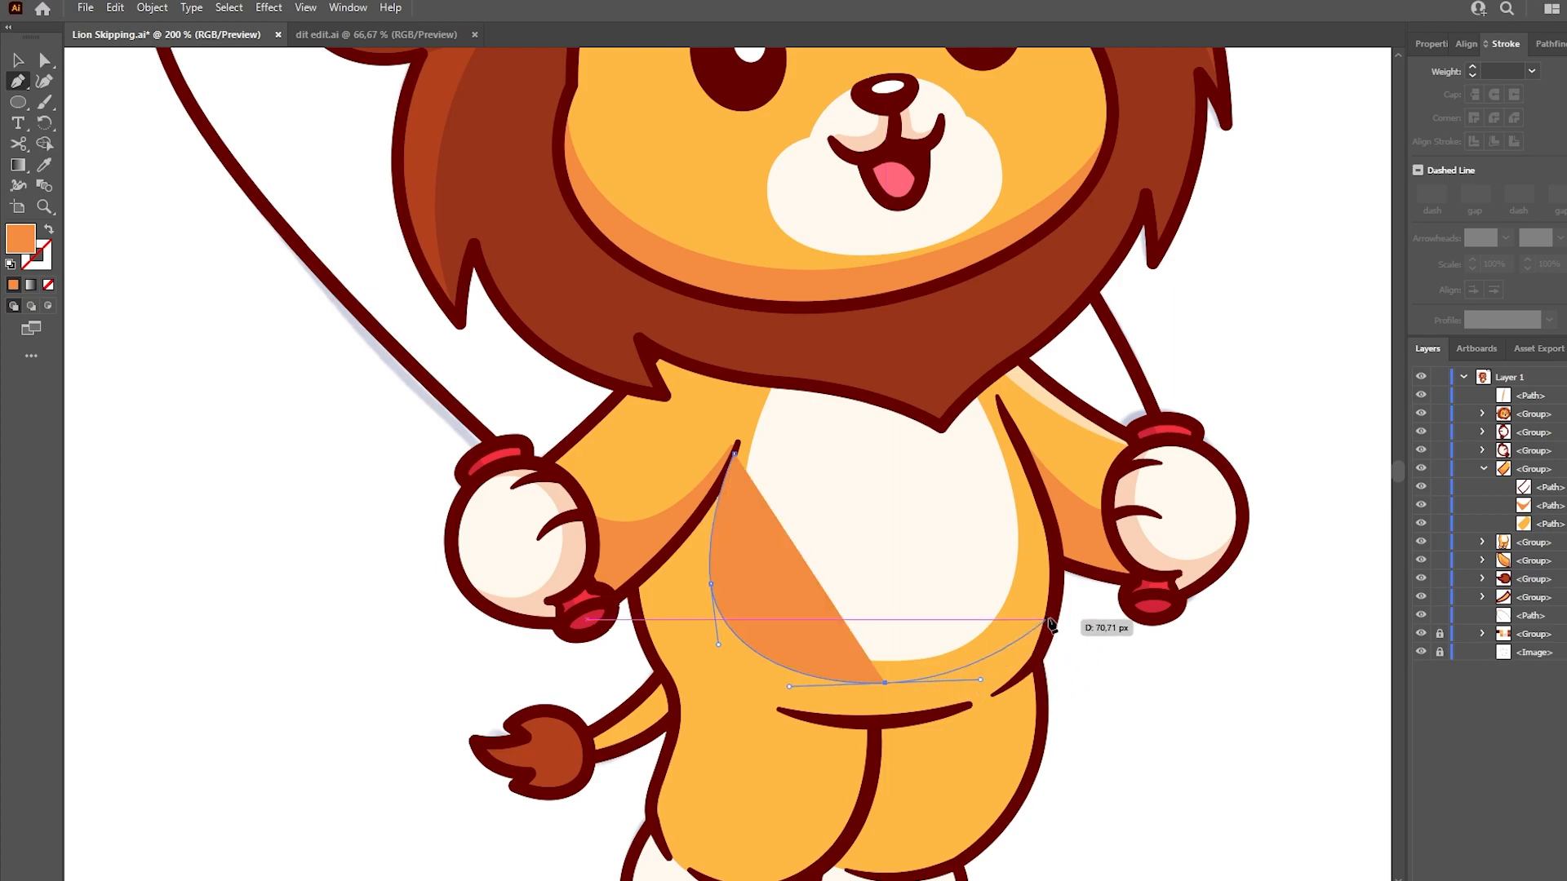
drag(1053, 607, 1075, 564)
click(49, 233)
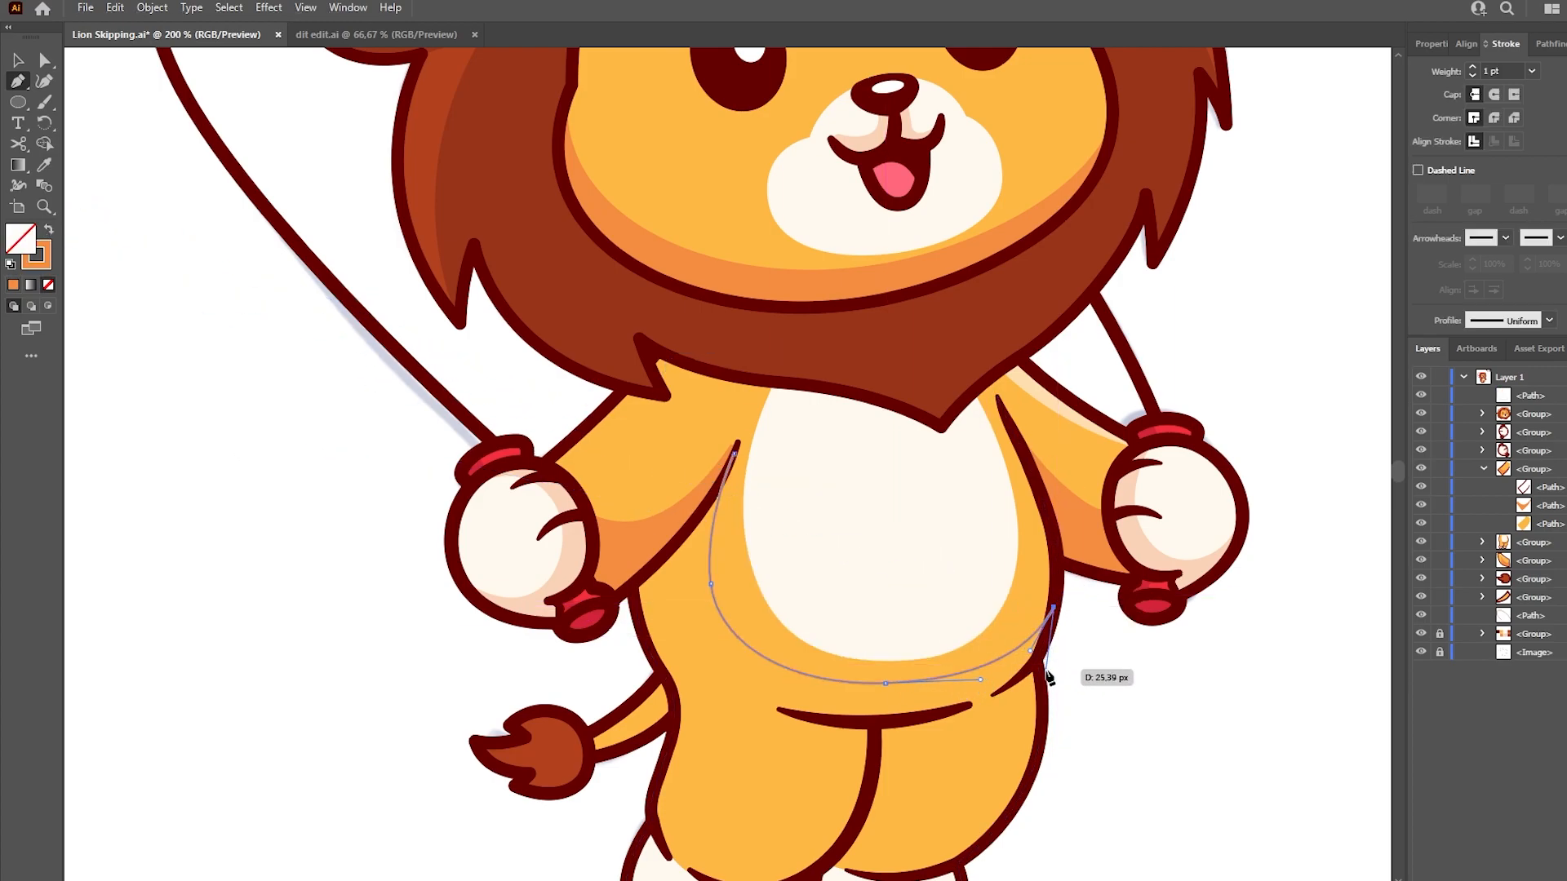
scroll(979, 690, down, 2)
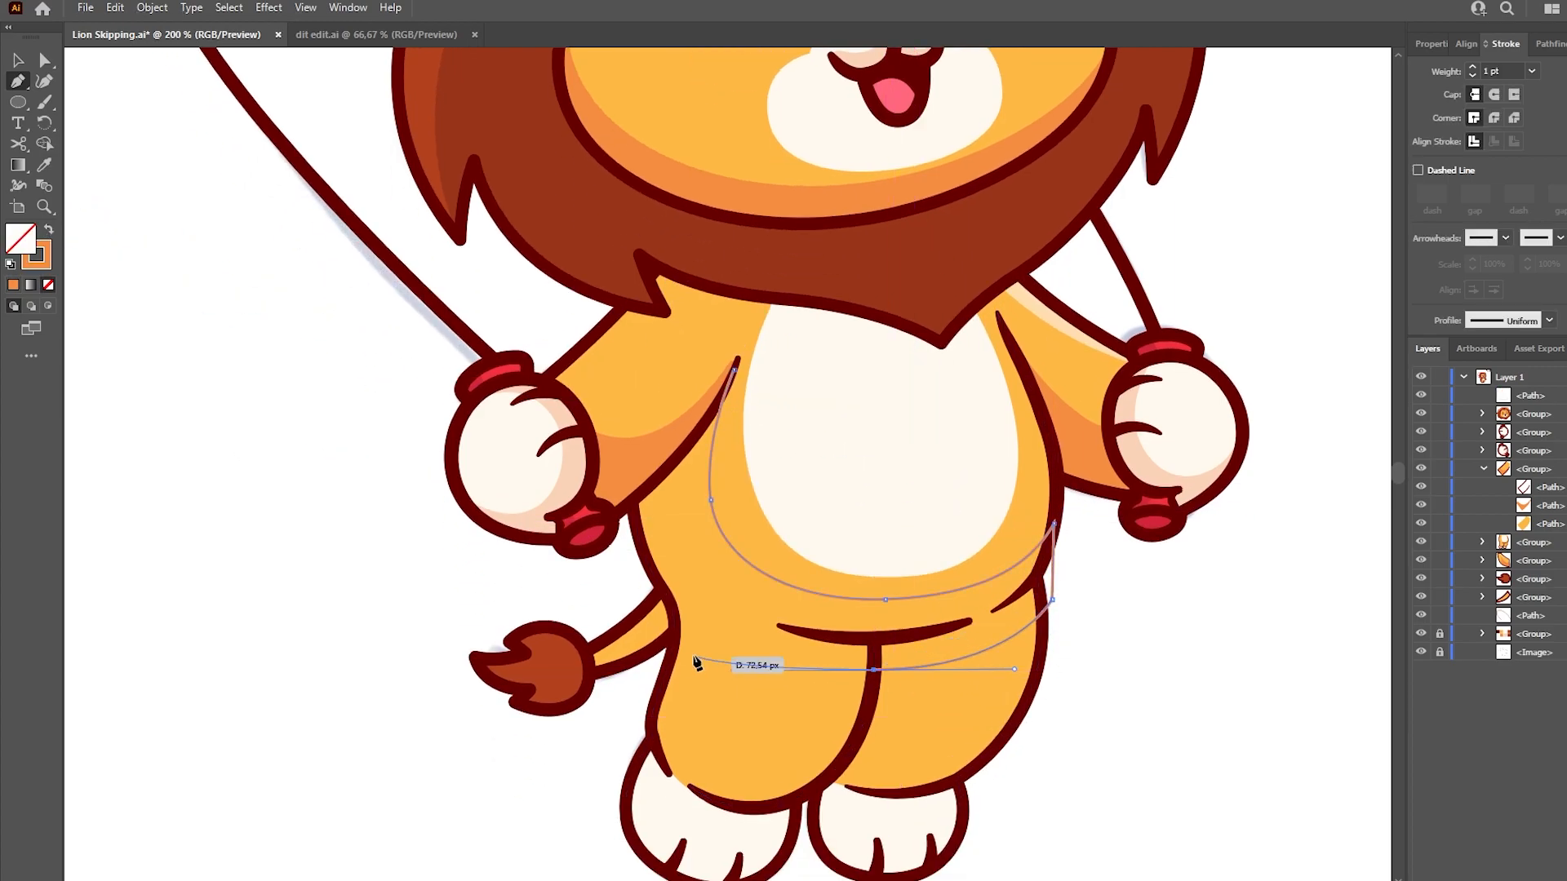
click(642, 613)
click(629, 504)
click(734, 368)
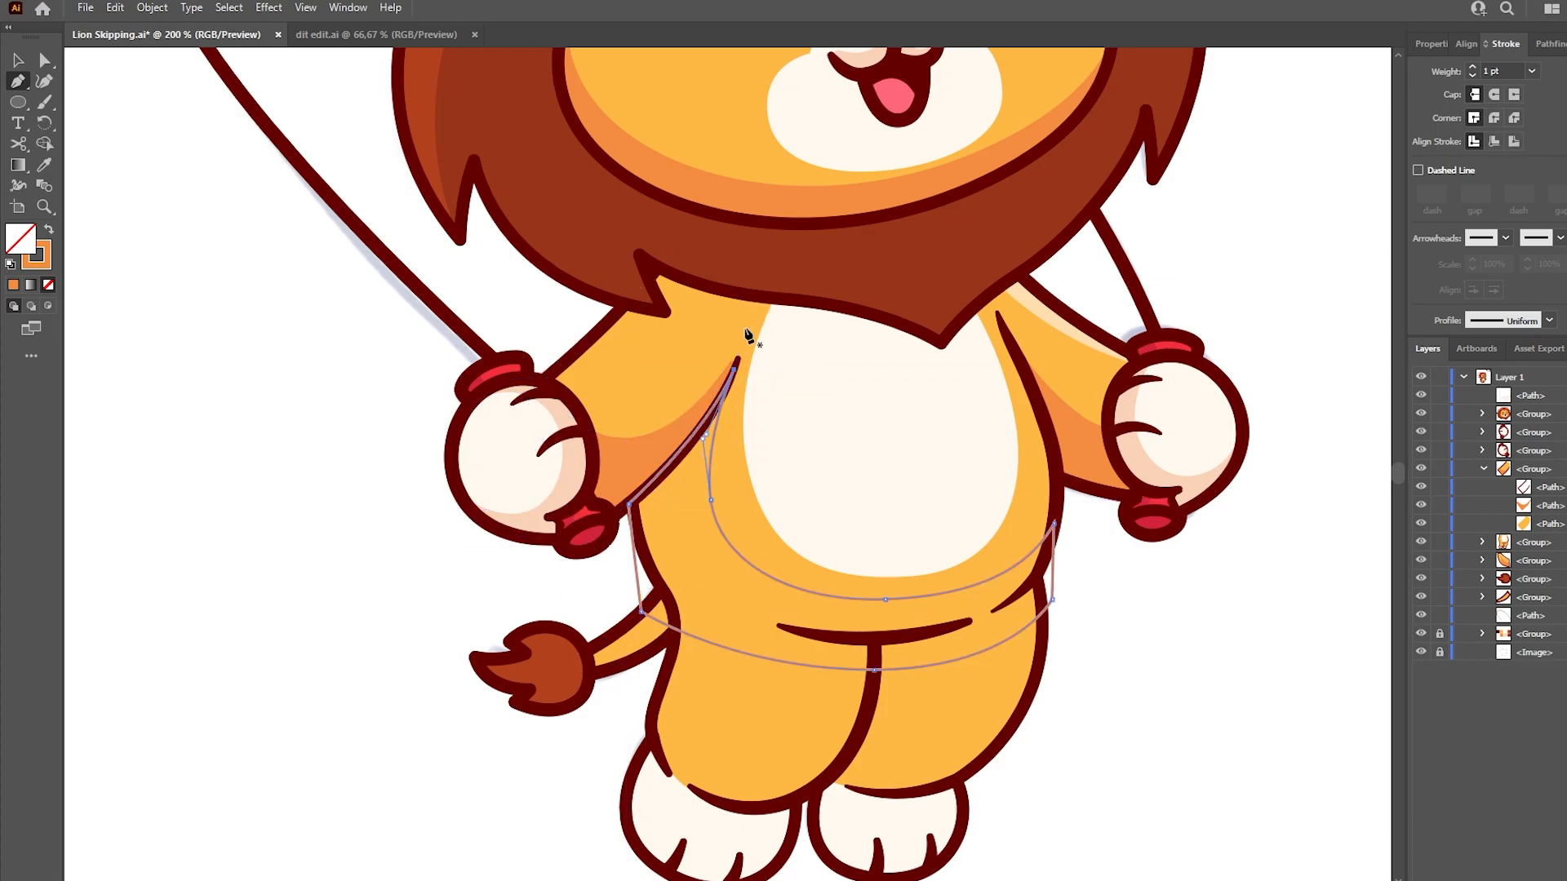
key(shift+x)
Step: Remove the parts of the orange belly shading that extend outside the body at both hips
key(a)
key(ctrl+shift+a)
key(shift+m)
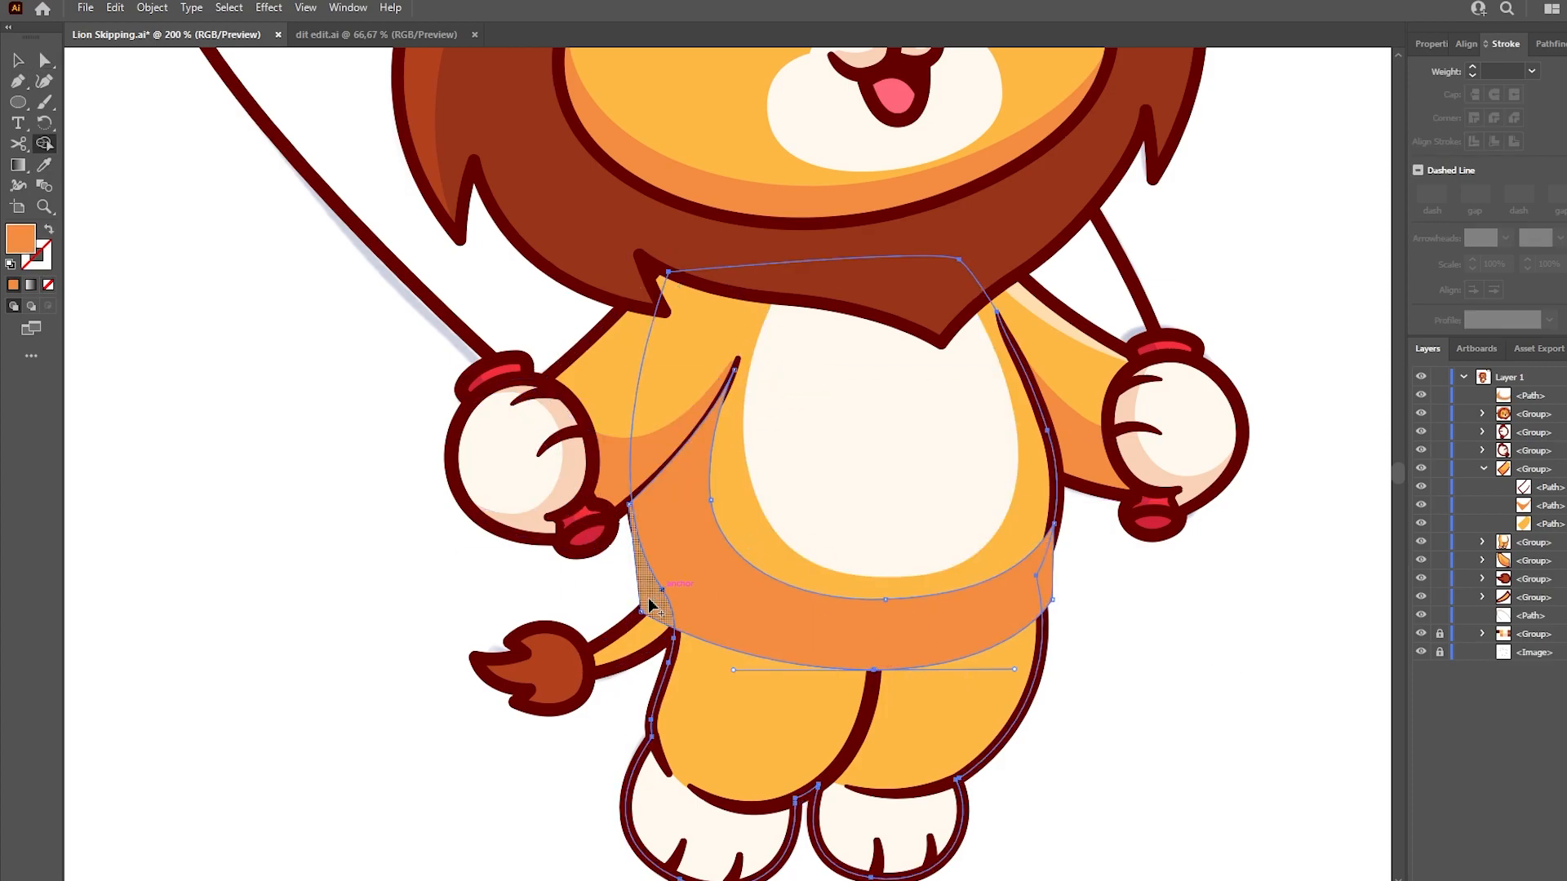
click(650, 599)
click(1048, 580)
key(a)
click(1048, 579)
shift+click(648, 600)
key(Delete)
Step: Move the belly shading into the body group, directly above the yellow body base
mouse_move(1533, 395)
mouse_down()
mouse_move(1541, 516)
mouse_move(1512, 401)
mouse_move(1527, 589)
mouse_up()
key(ctrl+z)
click(1484, 470)
click(1483, 487)
Step: Draw a closed orange shading shape along the left leg's outer and lower edges, and place it in the body group beneath the outlines
key(i)
scroll(1142, 645, down, 2)
key(p)
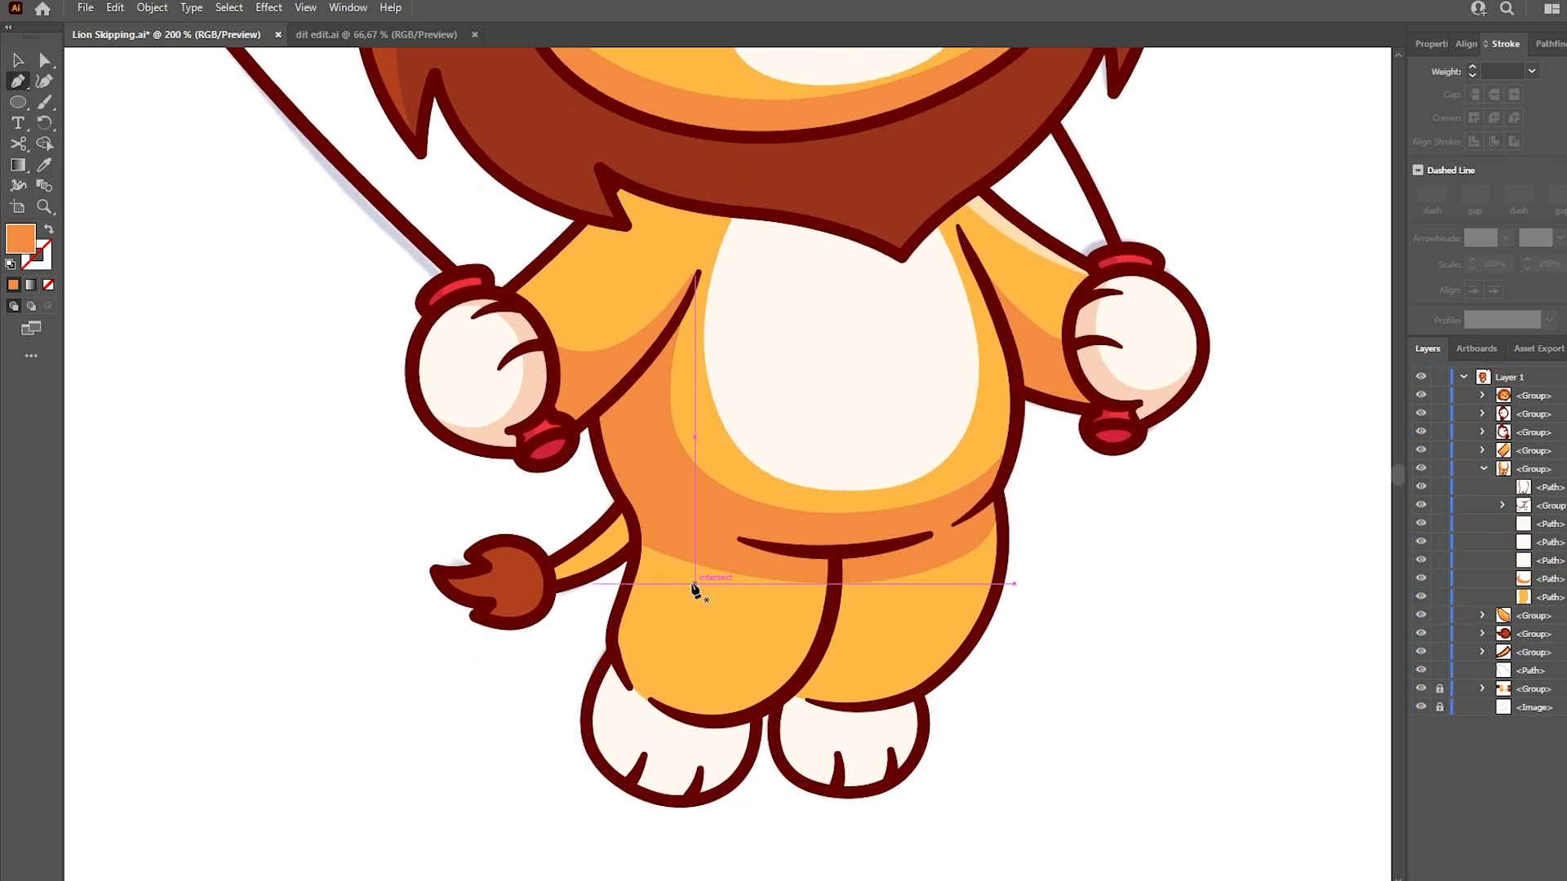
click(670, 531)
click(664, 591)
click(650, 624)
click(636, 655)
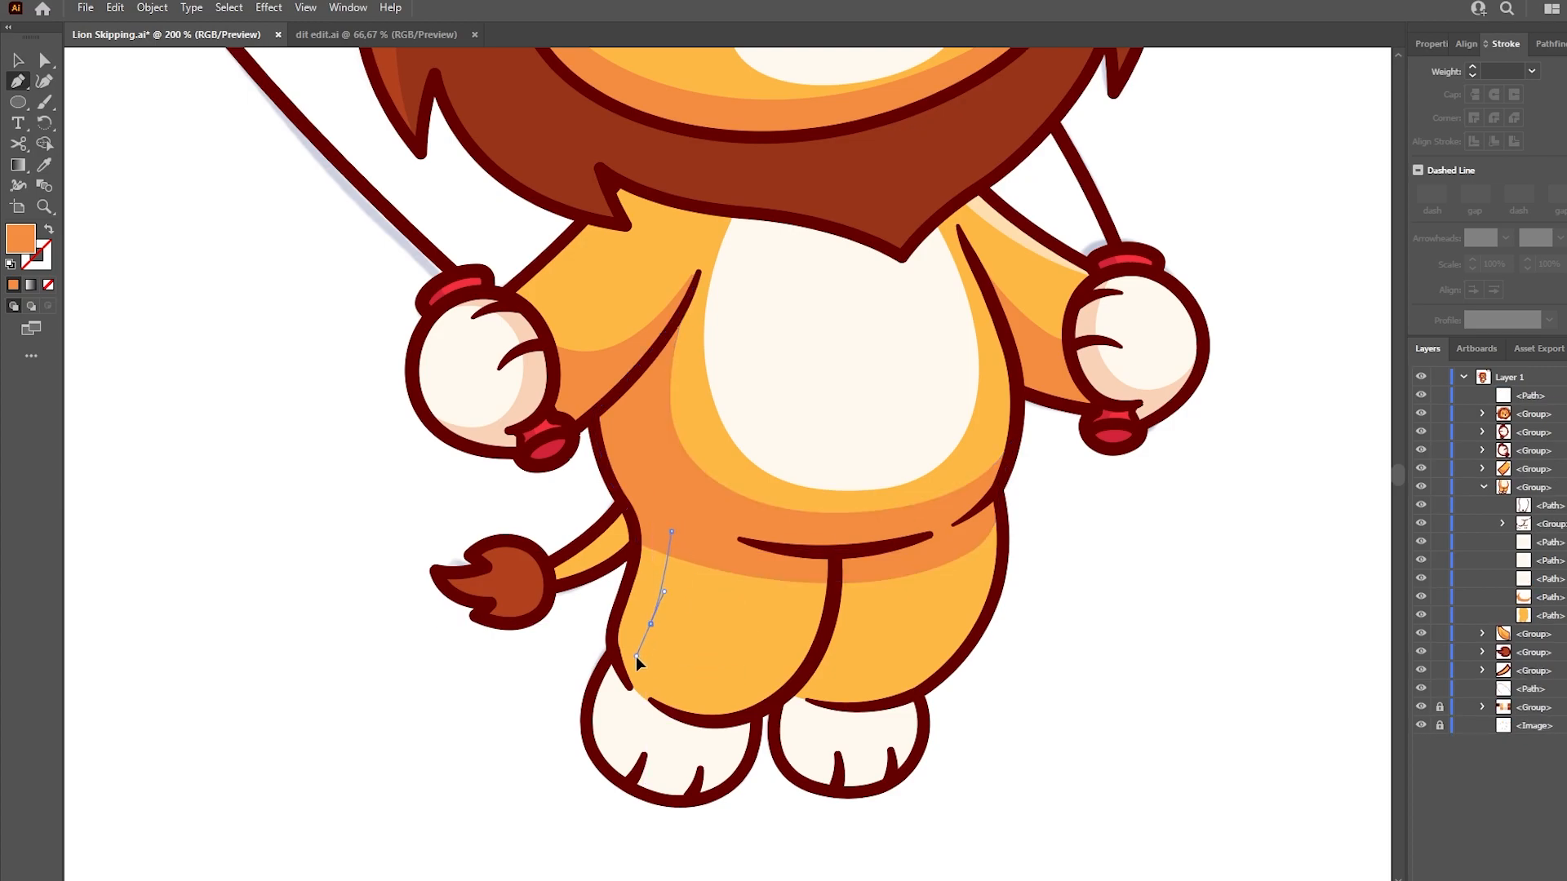
click(773, 704)
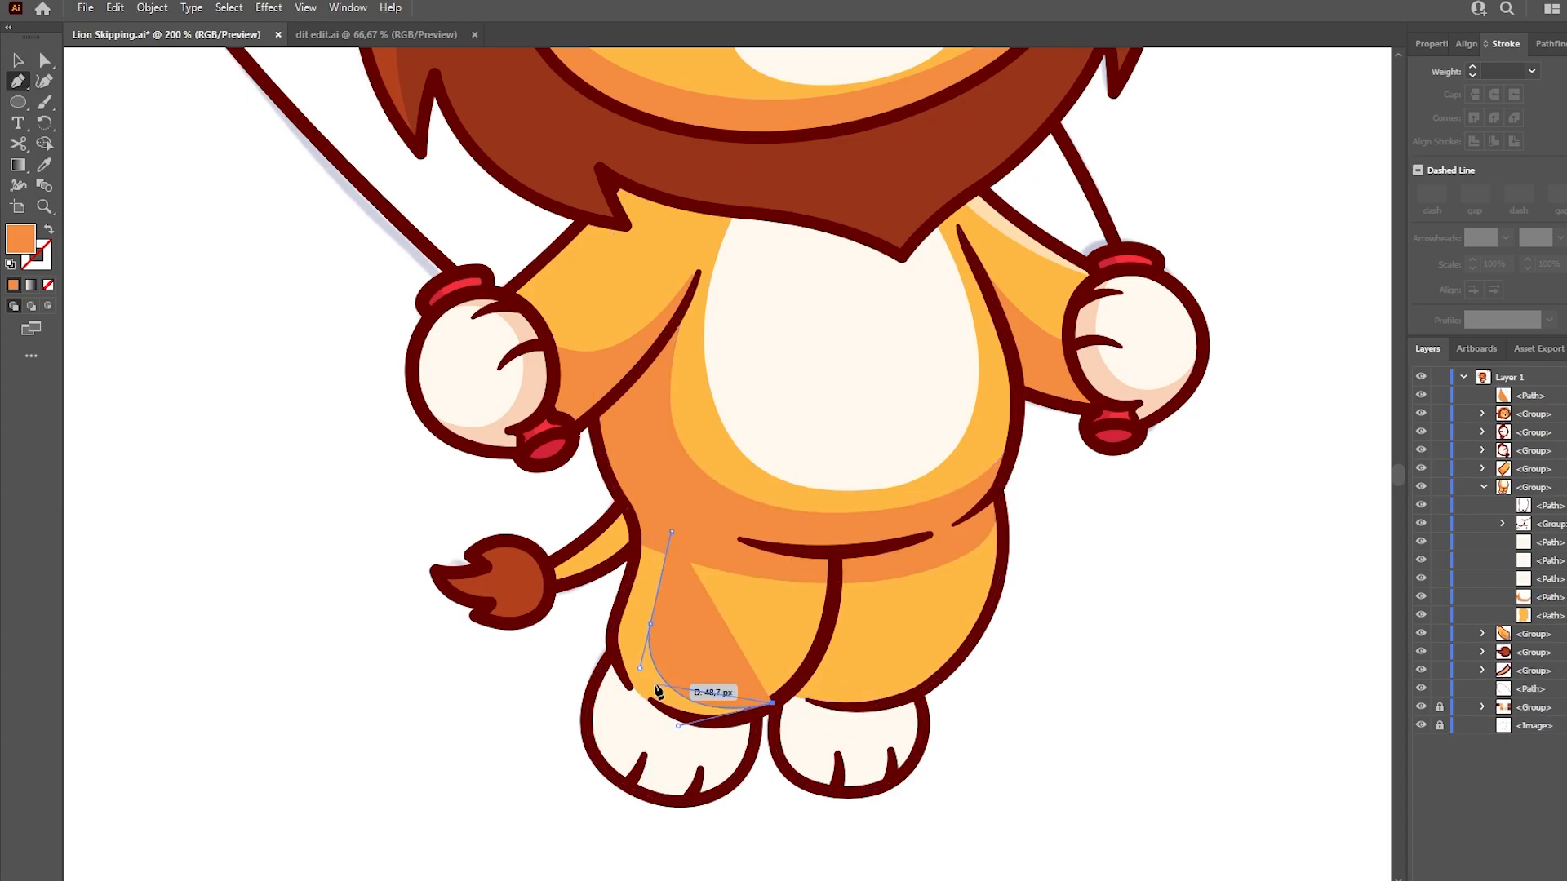
drag(720, 733, 740, 727)
drag(635, 556, 636, 553)
click(639, 524)
click(671, 532)
drag(1534, 396, 1542, 587)
key(ctrl+shift+a)
Step: Draw a closed orange shading shape along the right leg's inner and lower edges, and place it in the body group
key(i)
click(860, 571)
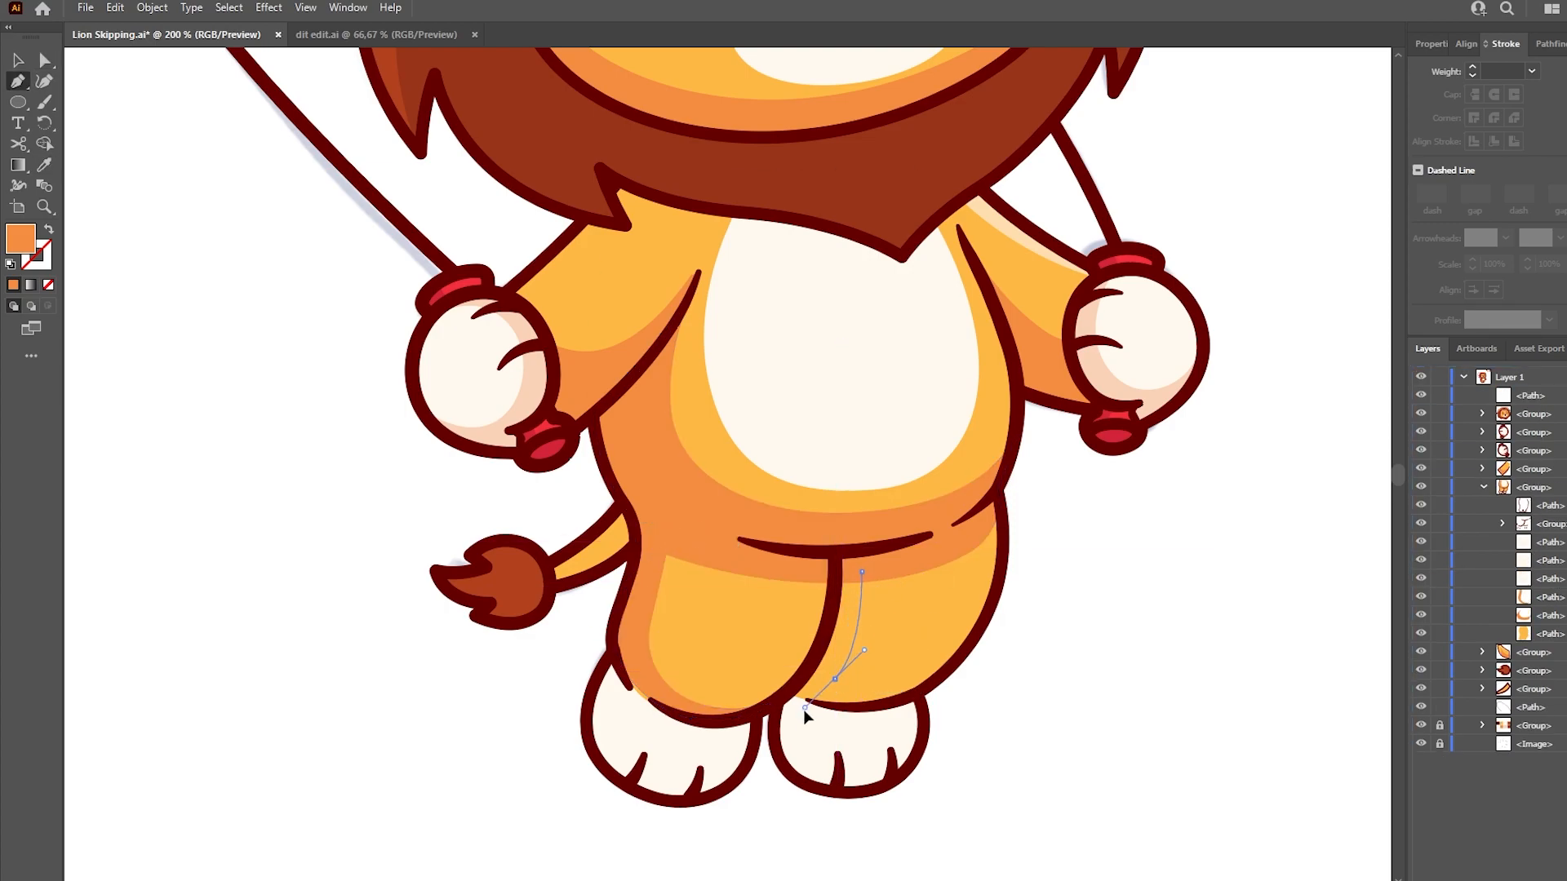
drag(982, 652, 934, 684)
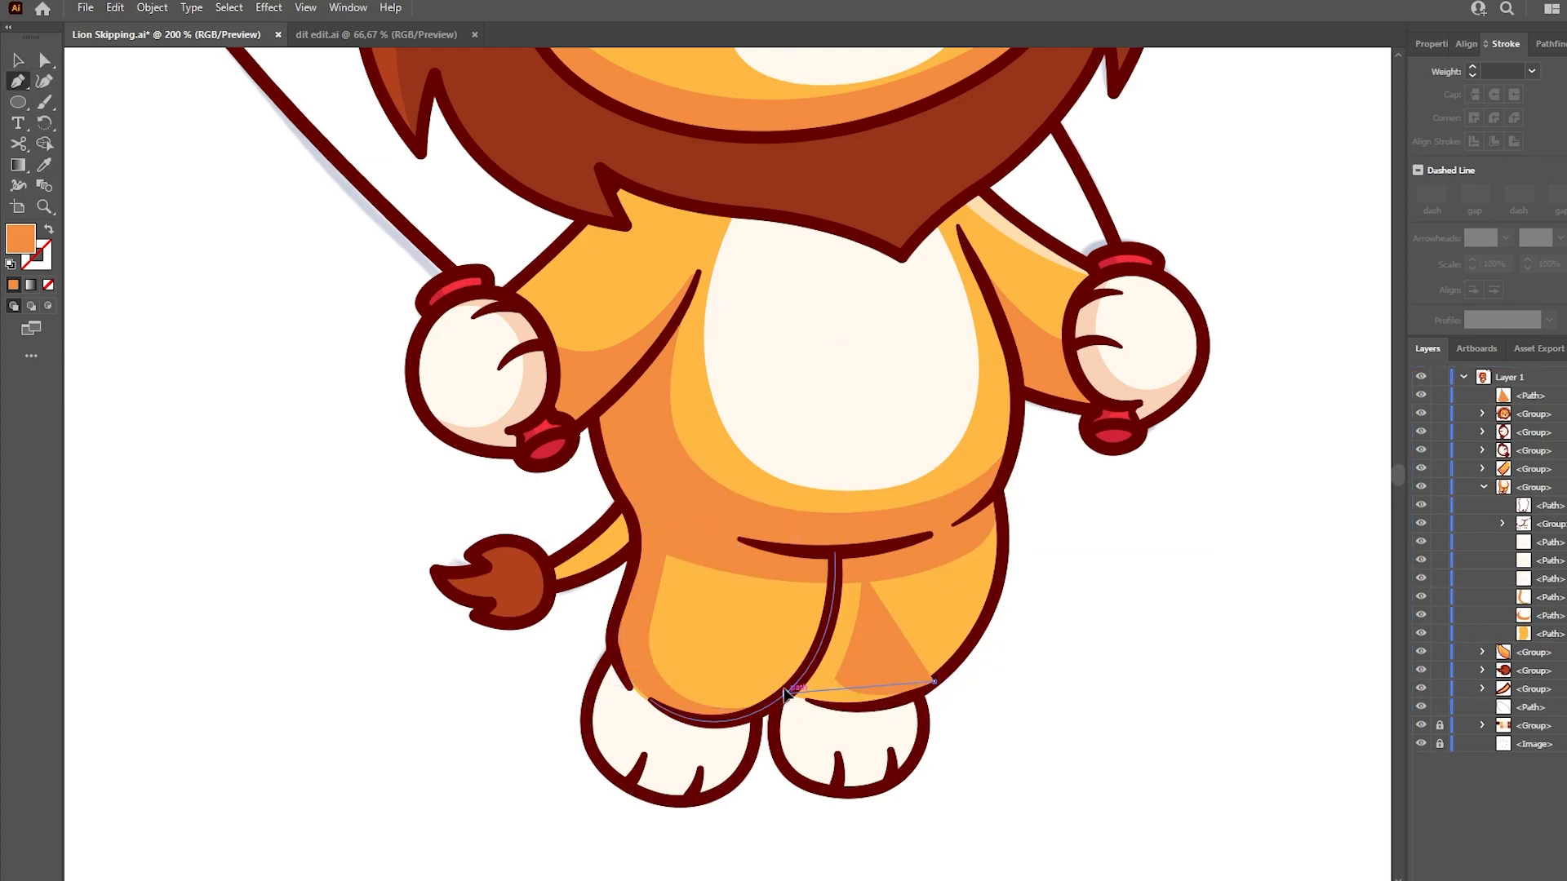
drag(788, 693, 857, 707)
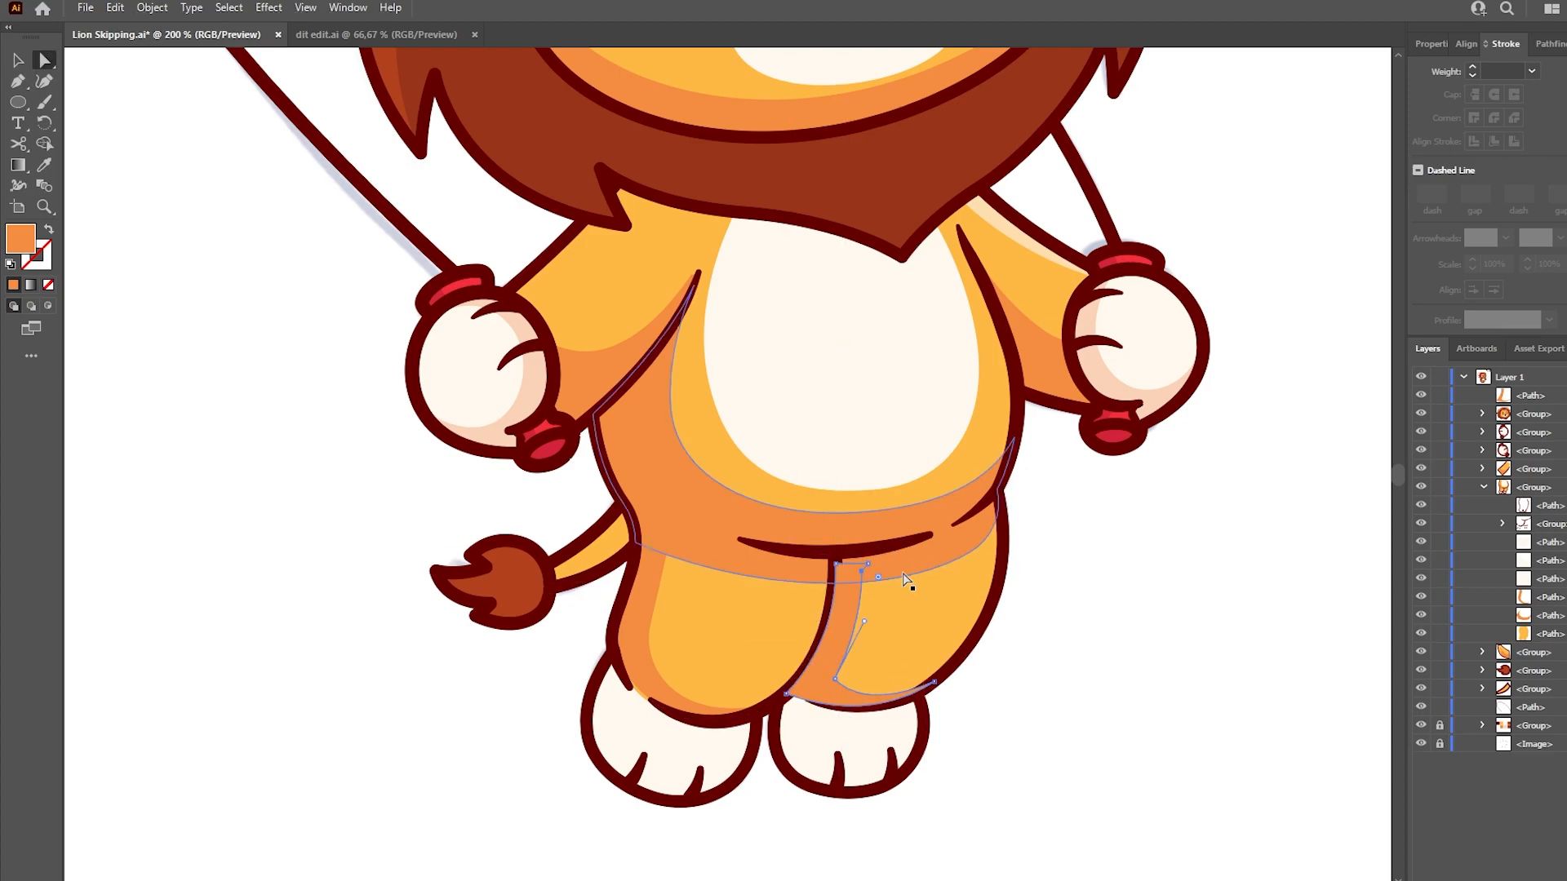
drag(1564, 580, 1560, 588)
Step: Unite the belly and both leg shading shapes into one, and round the inner corners at the legs
key(a)
shift+click(638, 629)
shift+click(693, 507)
click(1548, 44)
click(1422, 92)
drag(931, 665, 895, 632)
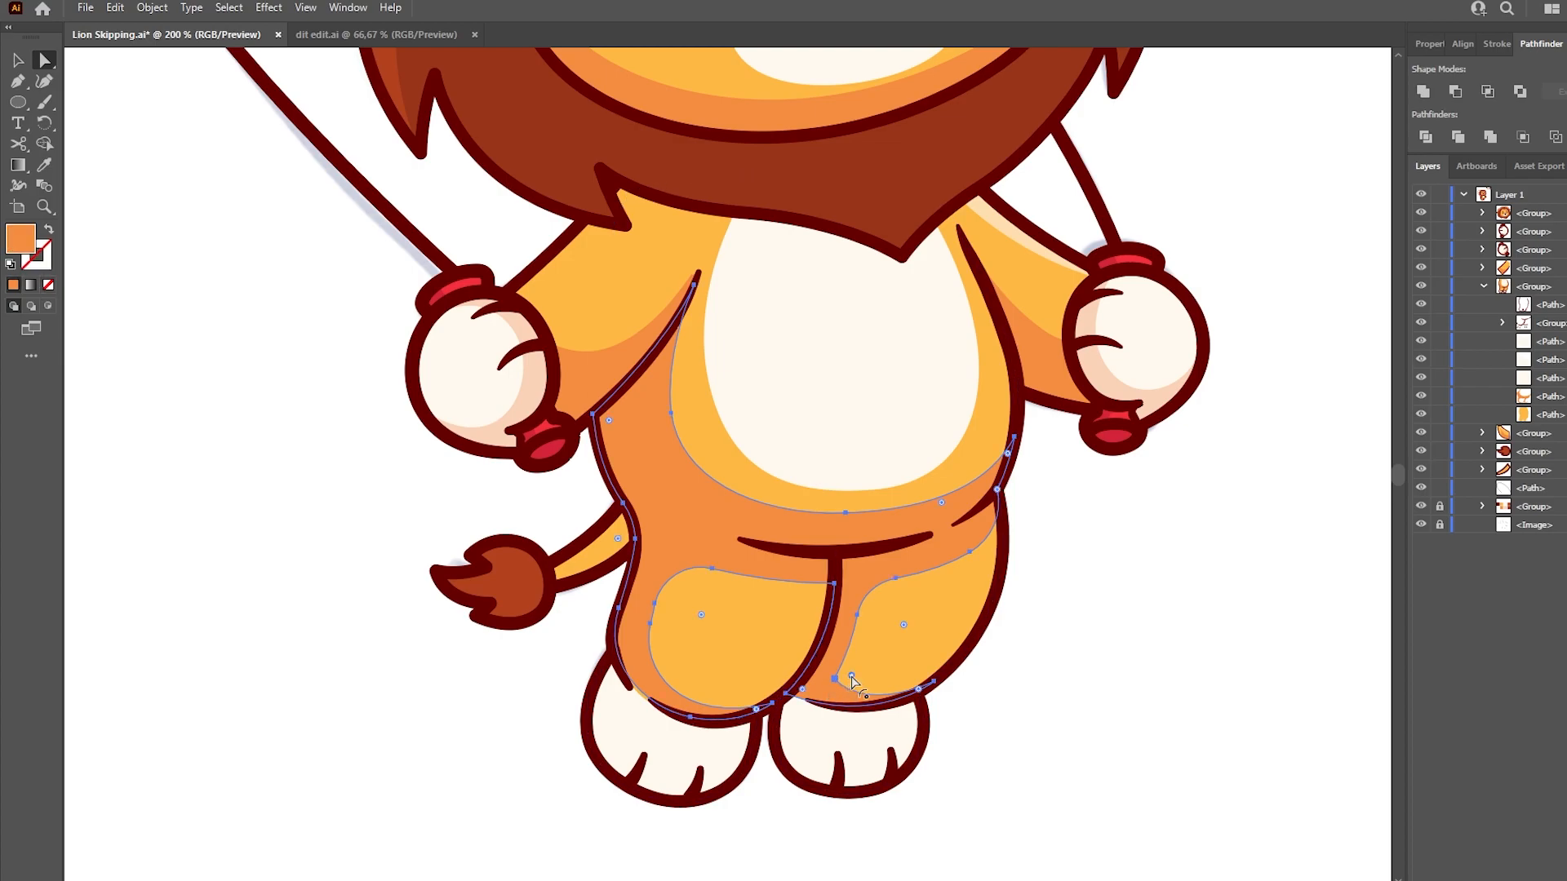
click(1064, 677)
Step: Draw a closed peach shading shape across the lower edges of both feet, extending beyond their outlines
key(p)
click(592, 687)
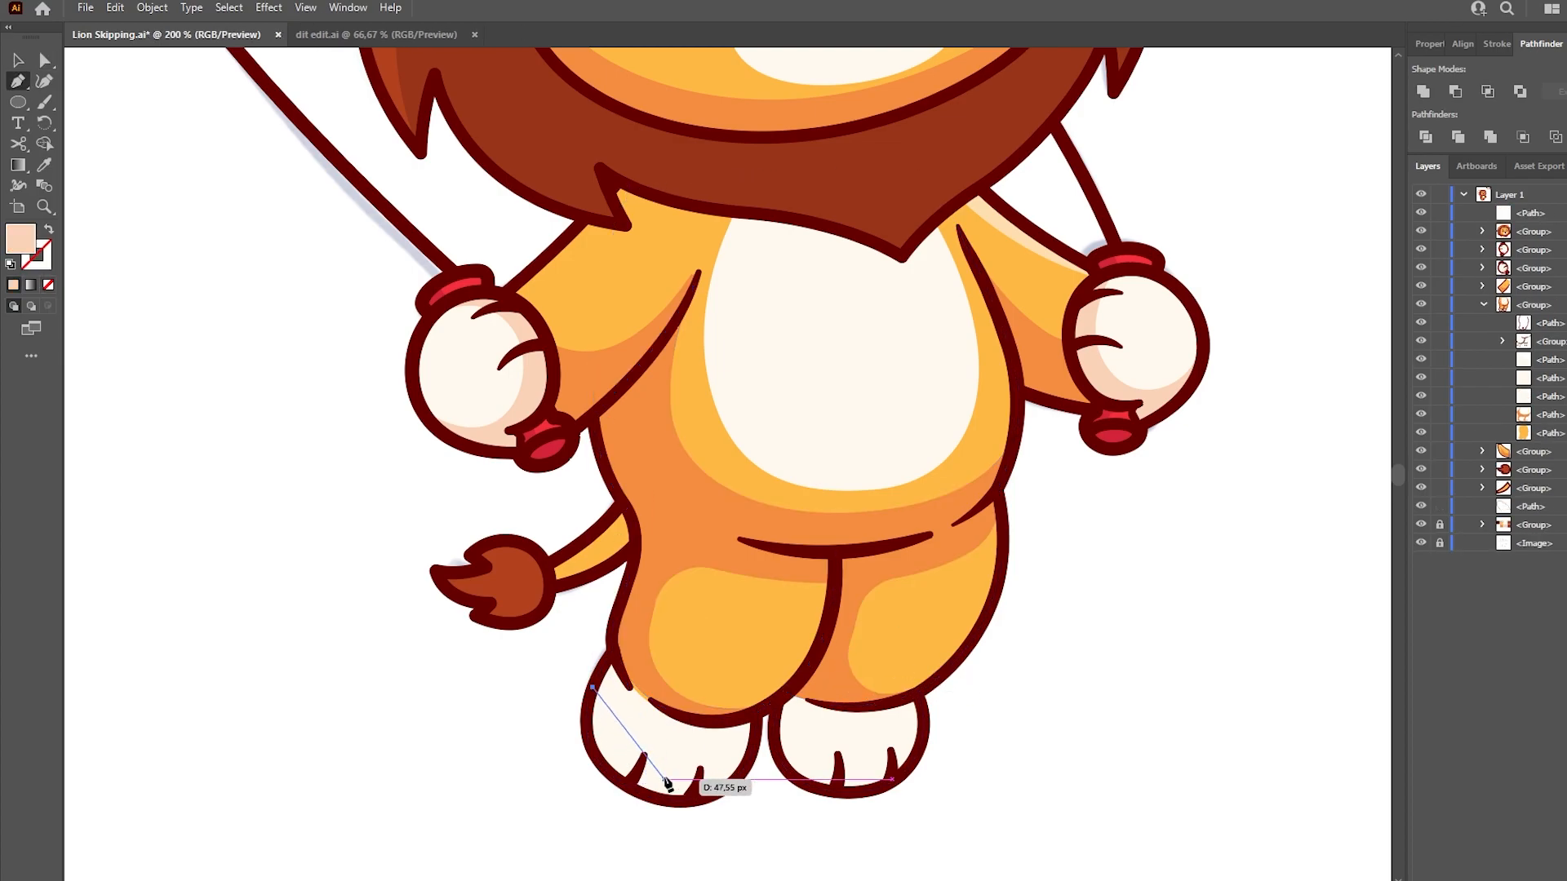
click(776, 725)
drag(865, 768, 918, 782)
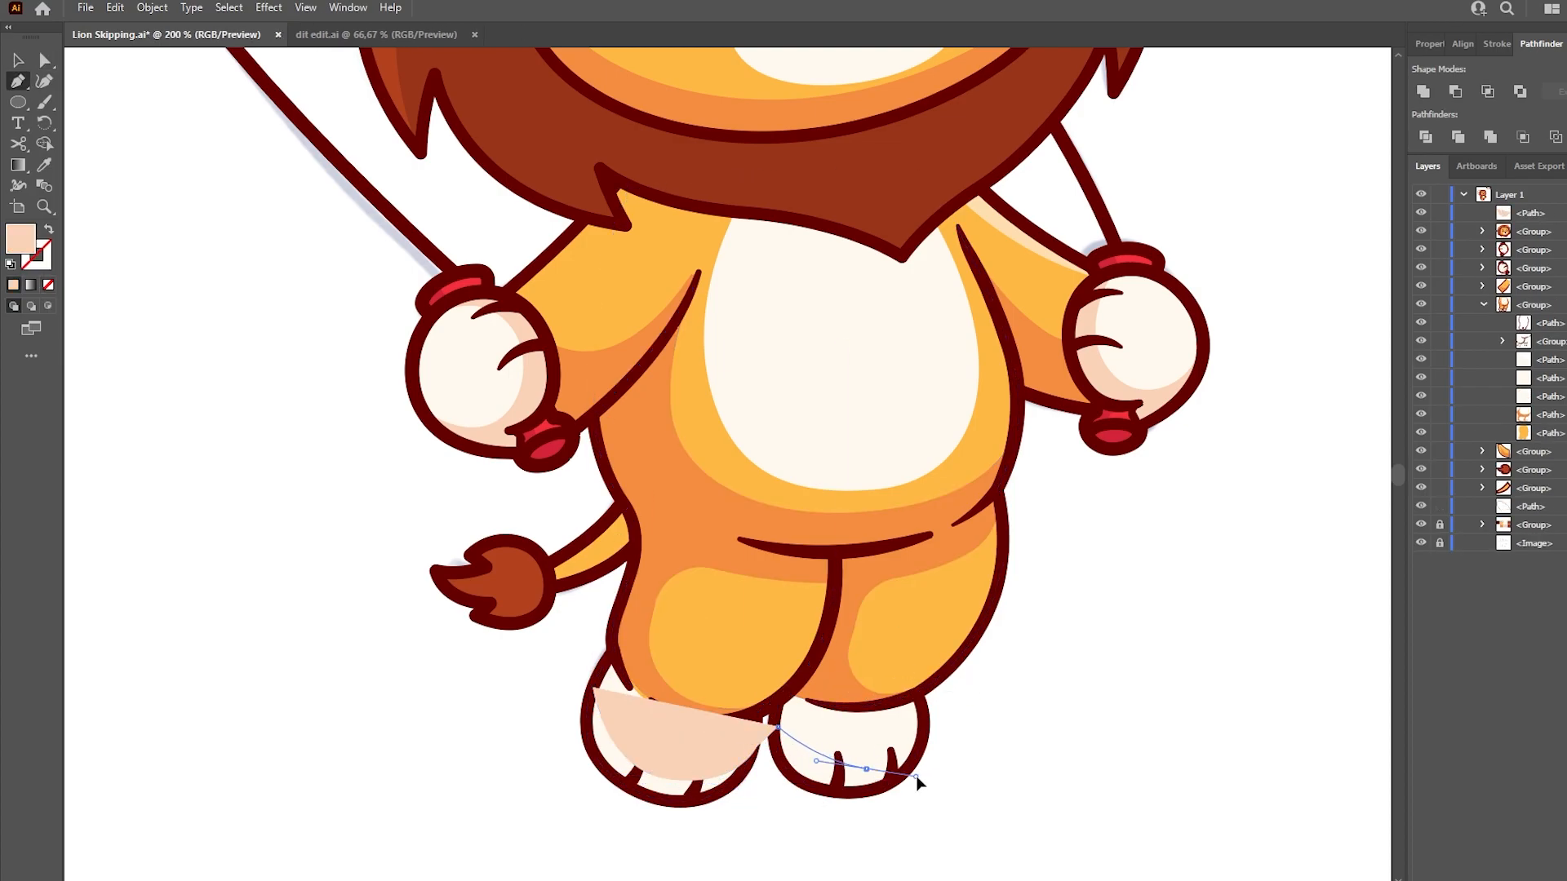
click(925, 705)
Step: Trim the peach shading to both feet and place the resulting pieces in the body group beneath the toe lines
shift+click(881, 686)
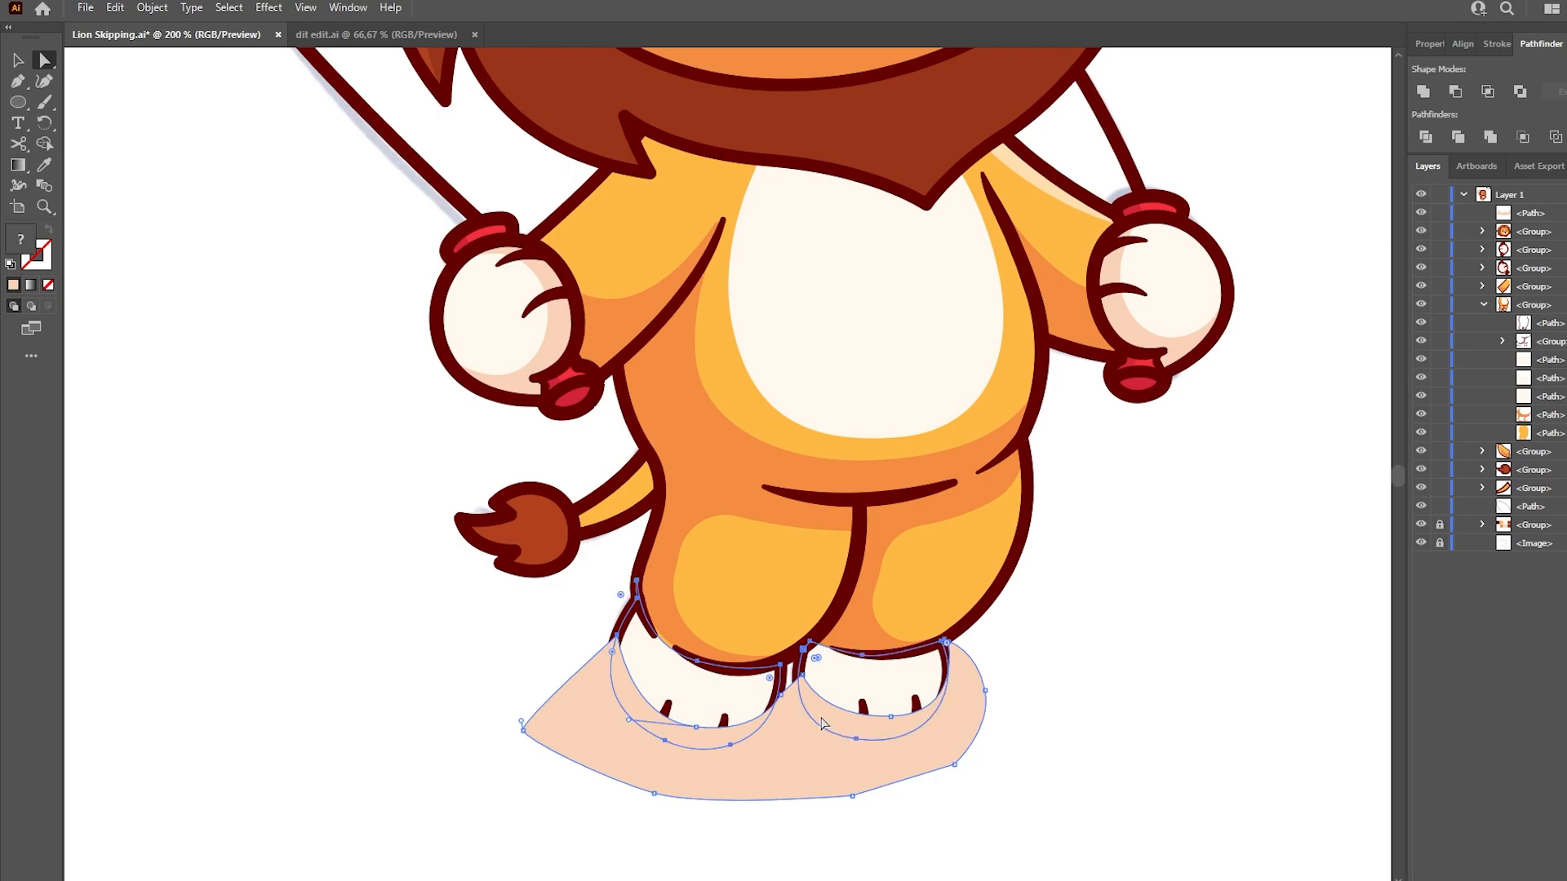
key(ctrl+c)
key(ctrl+f)
click(1523, 213)
shift+click(1519, 233)
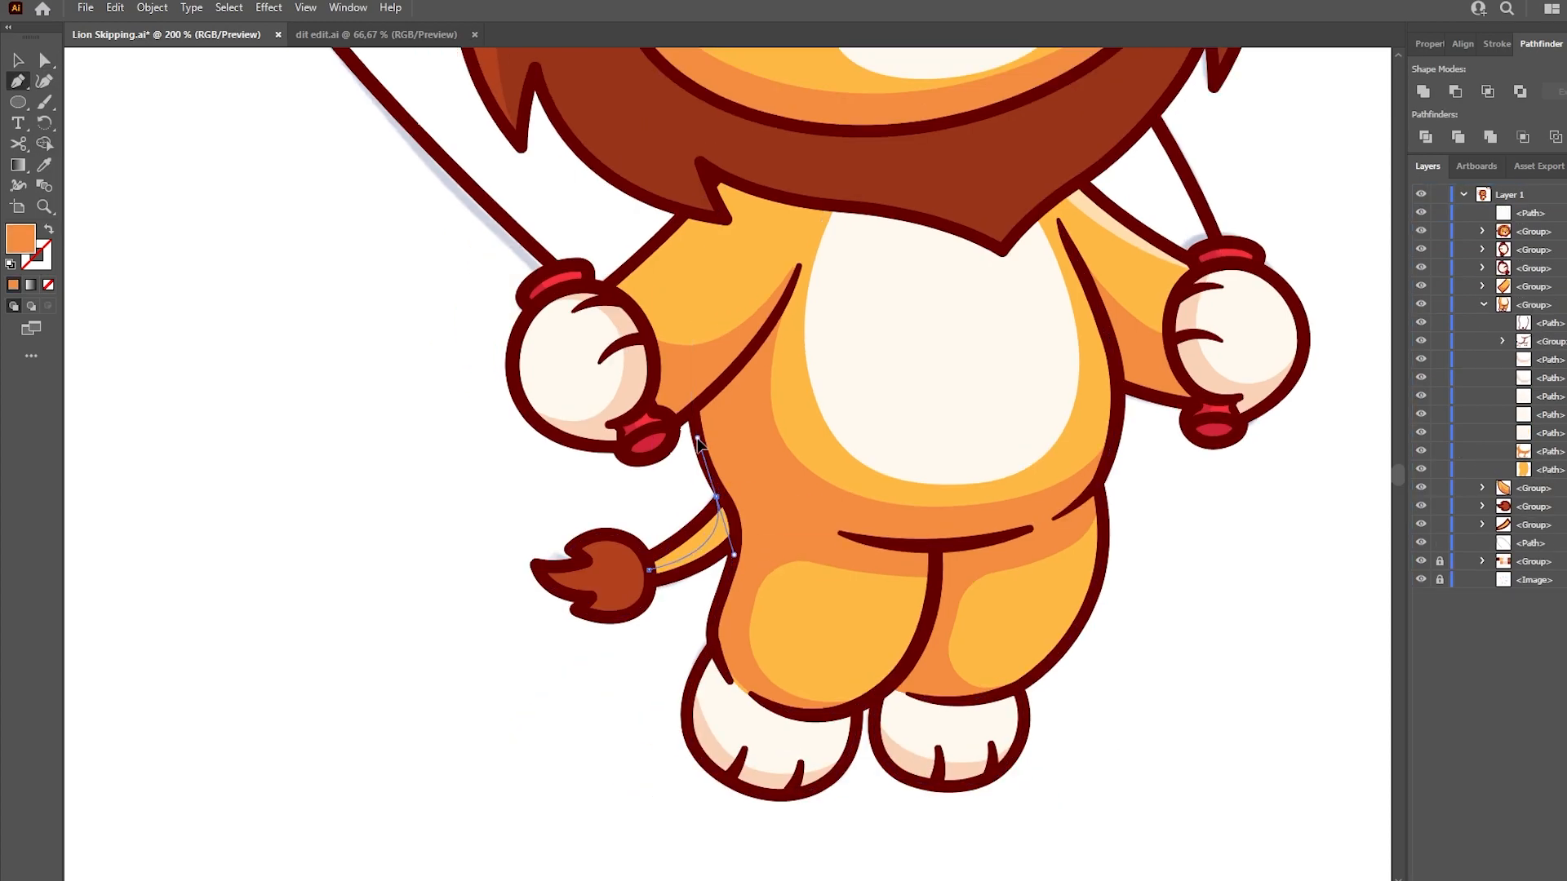
Step: Complete the orange shading along the tail's lower edge and body end, trimmed to the tail, and place it in the tail group
drag(763, 618, 830, 611)
click(631, 623)
alt+click(704, 612)
key(a)
click(1484, 305)
click(1481, 360)
drag(1531, 214, 1544, 372)
click(1482, 342)
Step: Draw a closed shading shape in the sampled dark brown across the tail tuft's lower and inner side, extending beyond its outline
key(i)
click(898, 166)
key(p)
scroll(565, 591, up, 3)
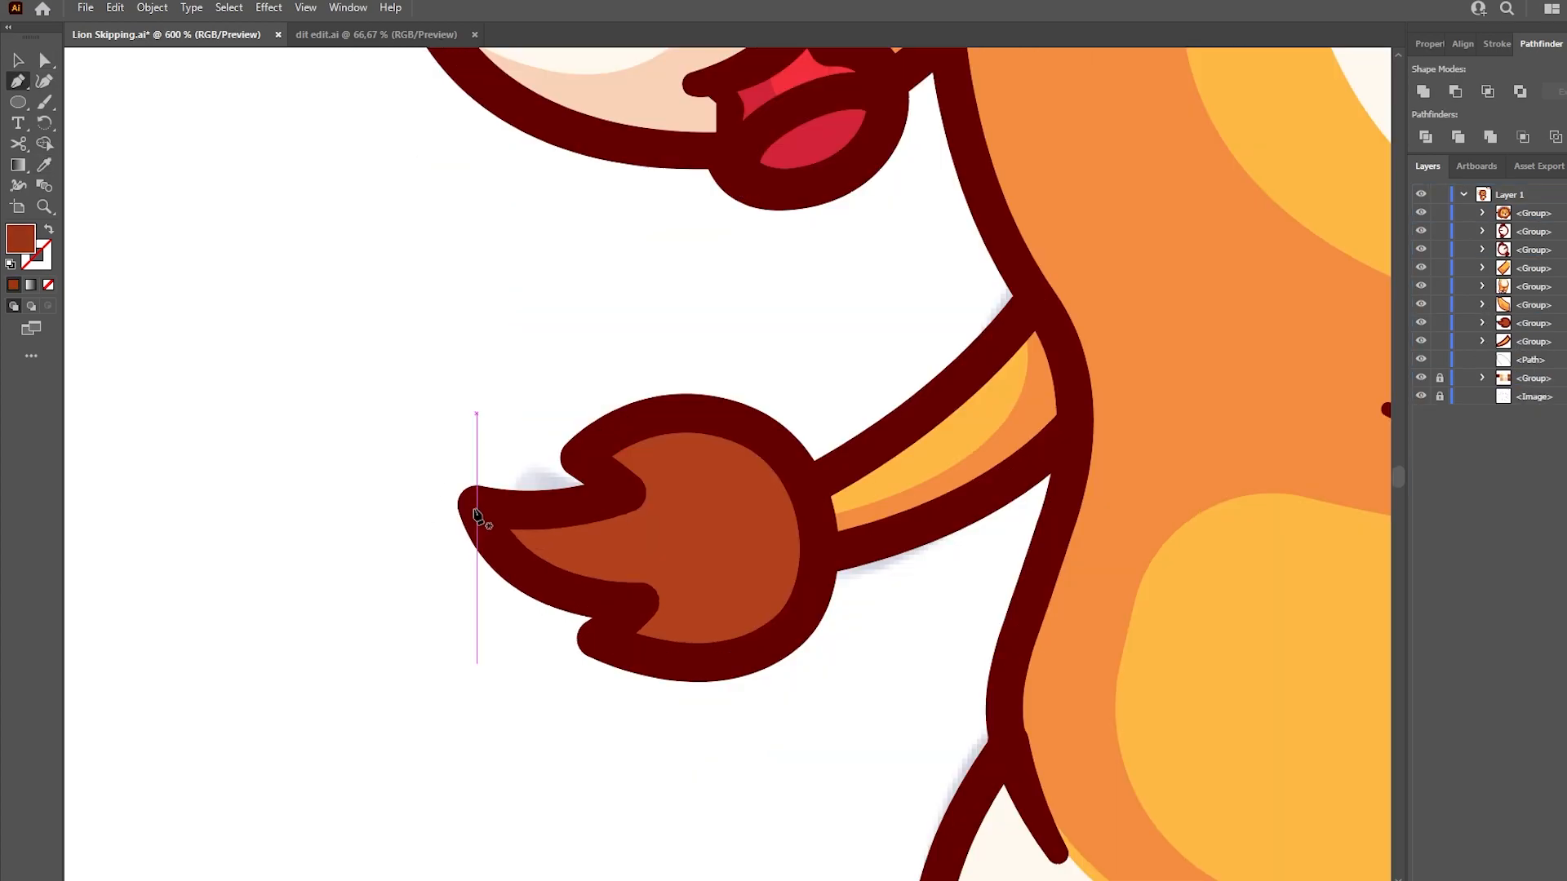
click(476, 506)
drag(674, 561, 799, 542)
drag(674, 411, 549, 378)
click(859, 364)
drag(917, 527, 910, 593)
drag(872, 701, 739, 748)
drag(481, 717, 405, 682)
click(366, 613)
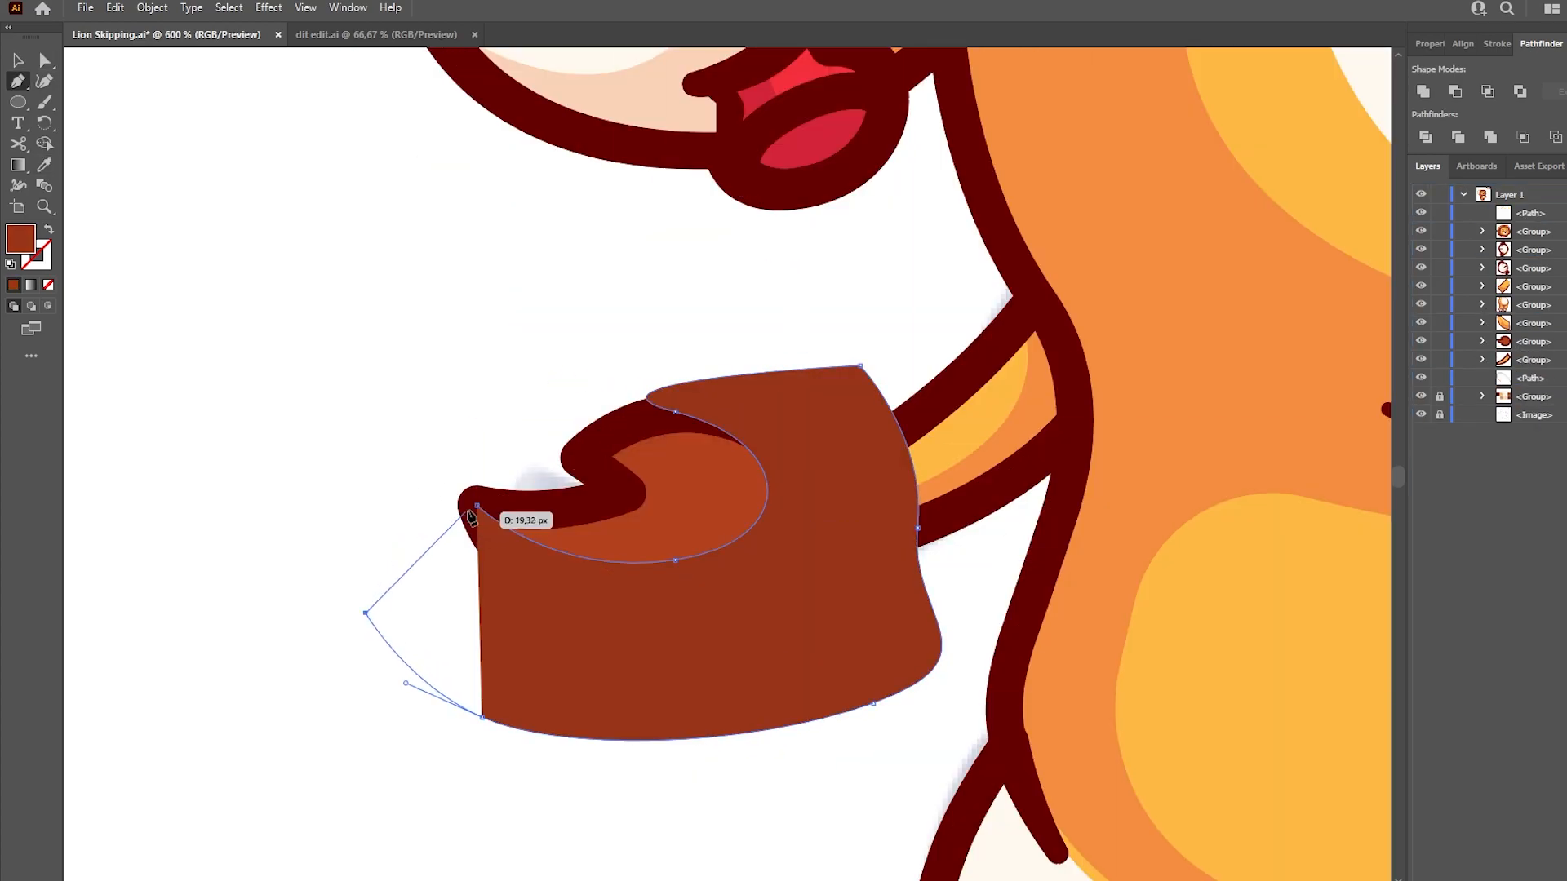
click(476, 506)
Step: Trim the dark brown shading to the tail tuft and place it in the tuft group
key(a)
key(Delete)
click(1482, 342)
drag(1530, 214, 1546, 370)
click(1482, 324)
click(1482, 342)
click(1482, 343)
Step: Draw a flat dark maroon ellipse about 253 px wide and 22 px high below the lion's feet as a ground shadow
mouse_move(567, 789)
mouse_down()
mouse_move(933, 843)
mouse_move(896, 789)
mouse_move(866, 790)
mouse_up()
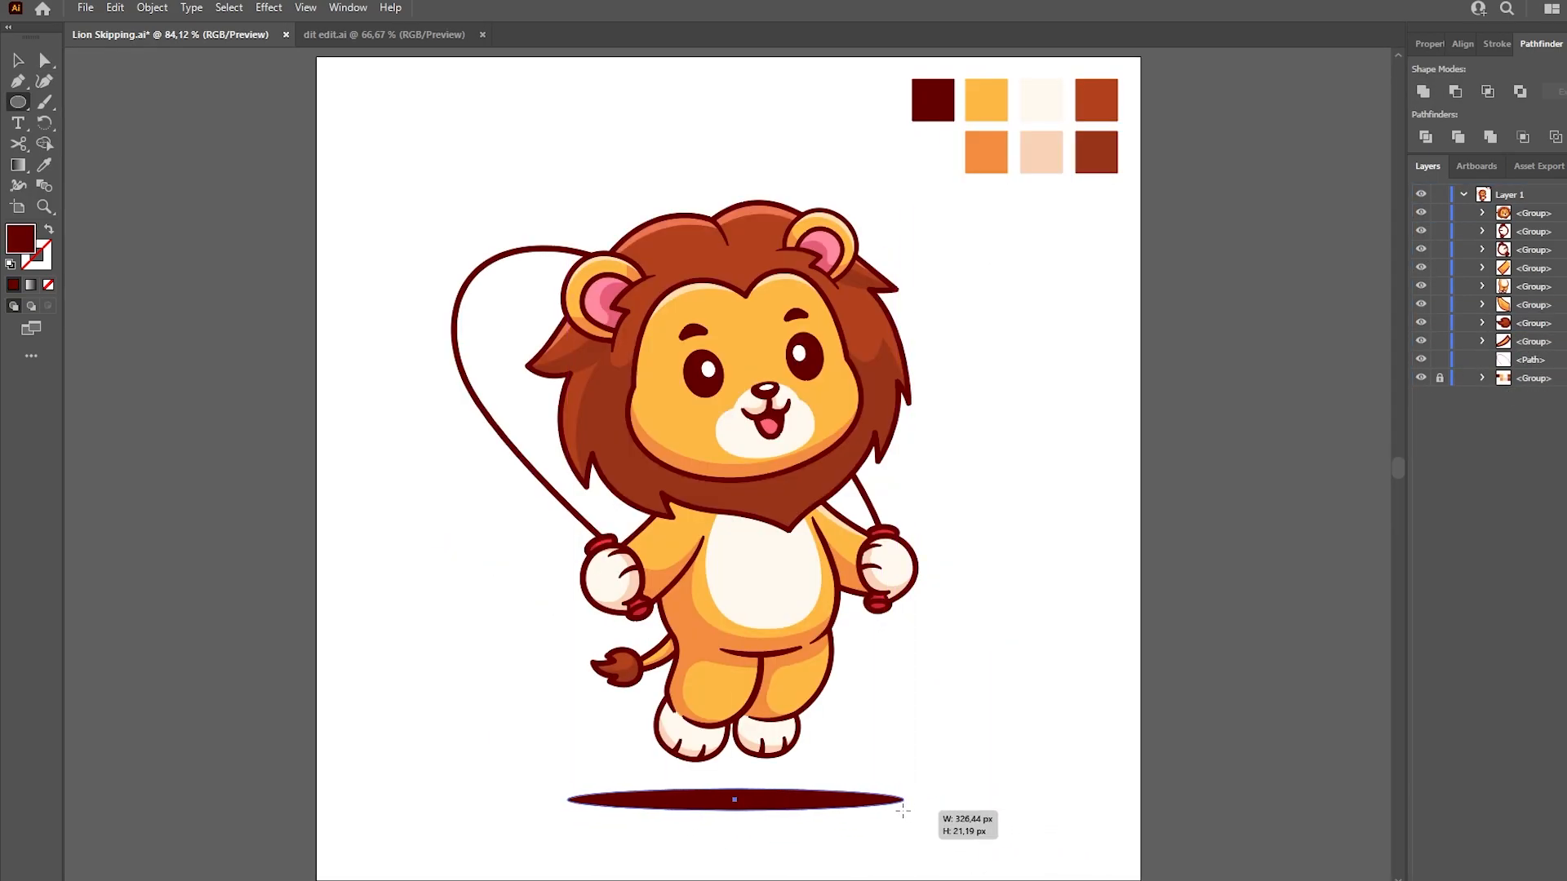
key(v)
click(916, 811)
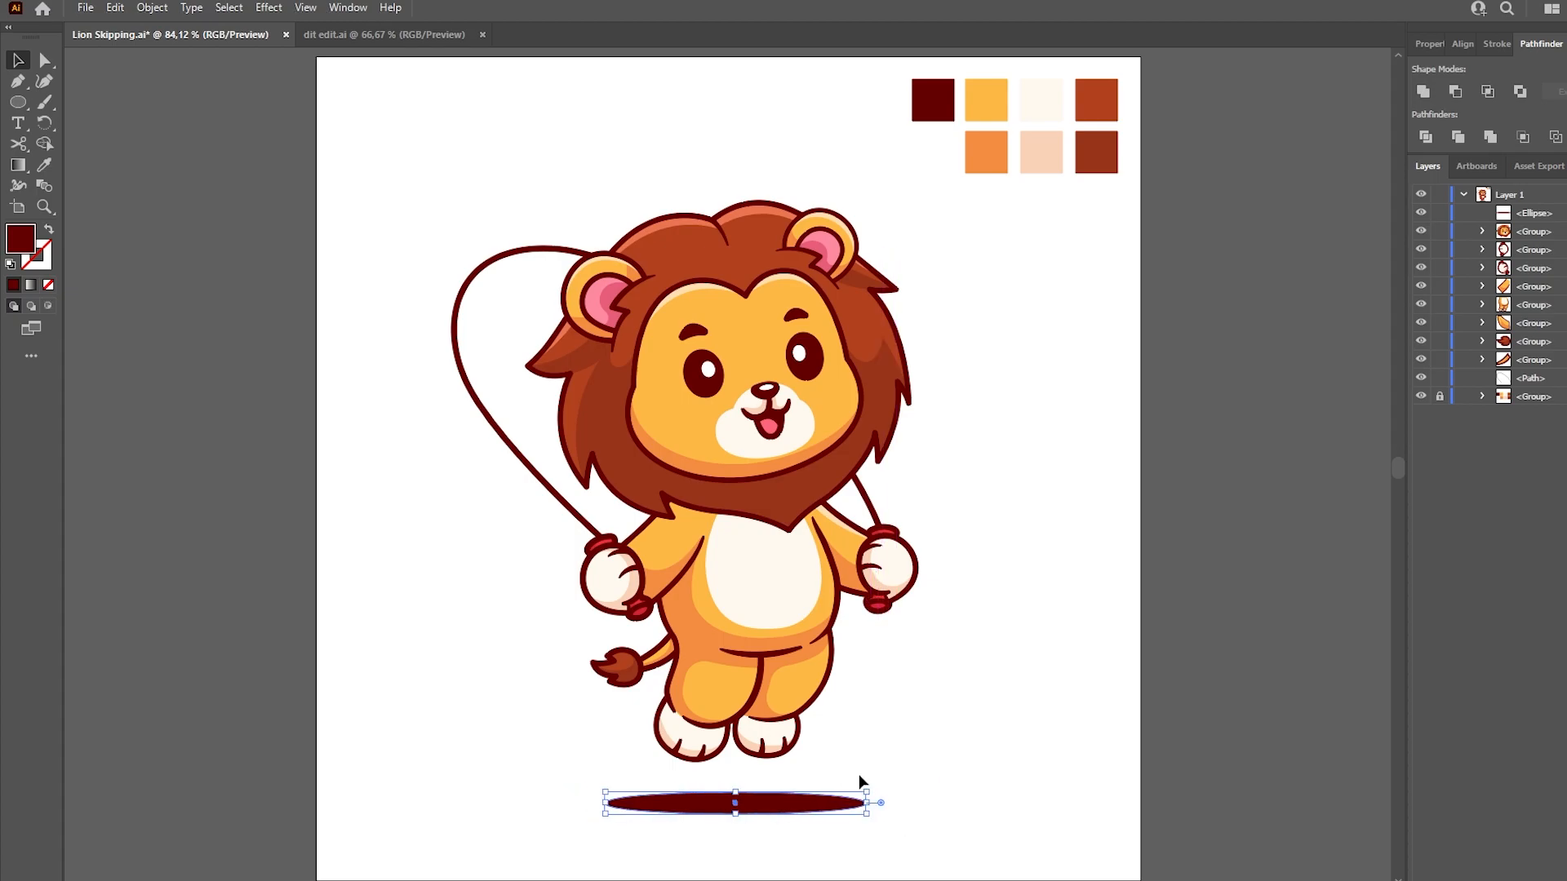
Step: Set the ground shadow ellipse's opacity to 20%, deselect it and save the document
click(1428, 43)
text(20)
key(Return)
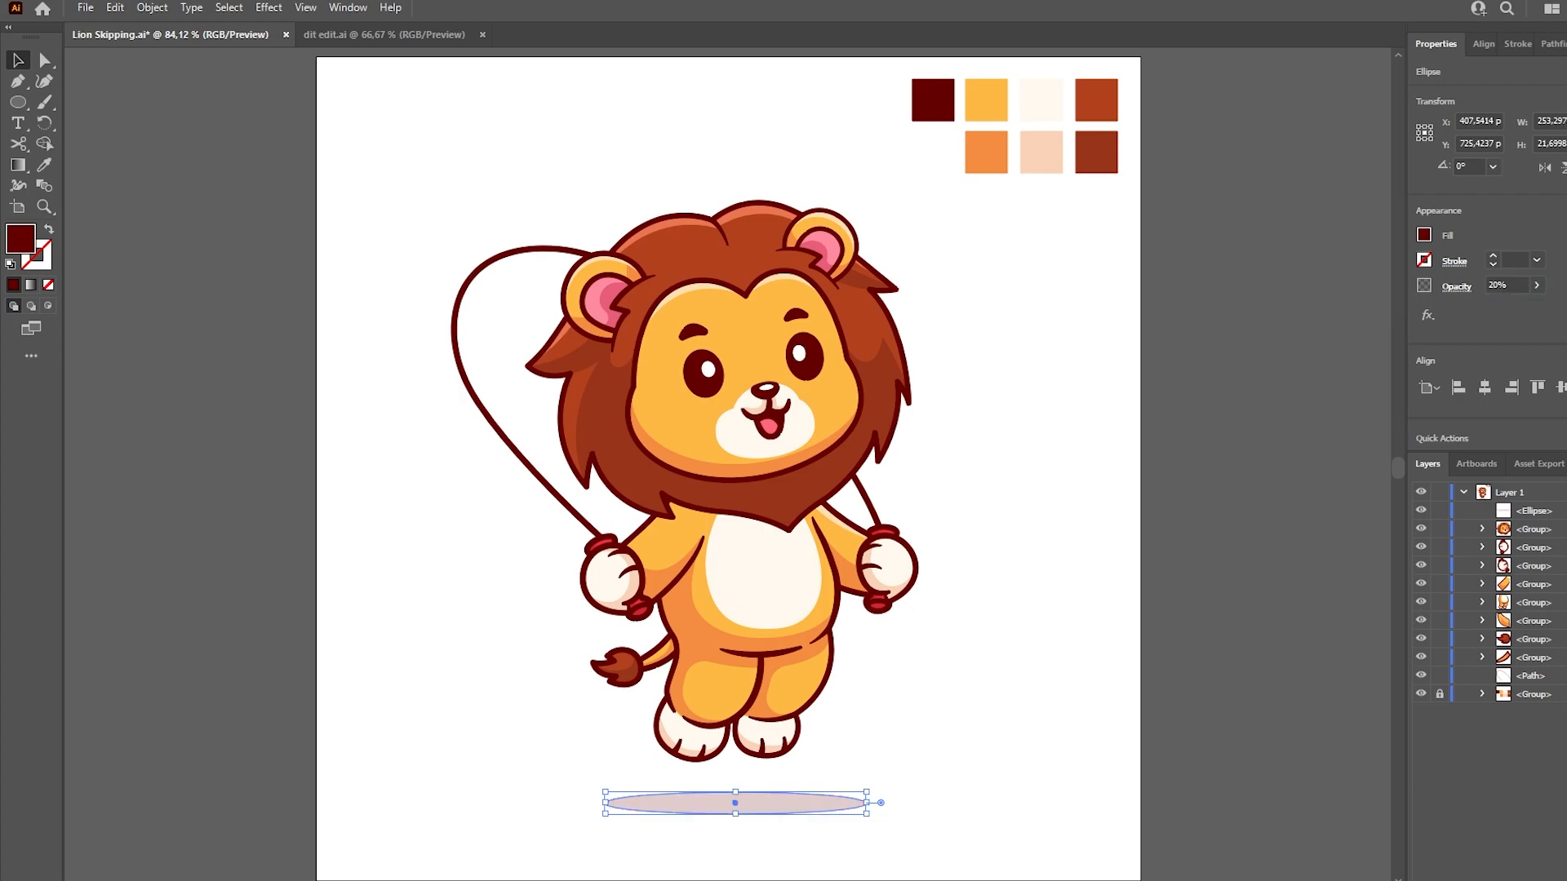
key(a)
click(1202, 384)
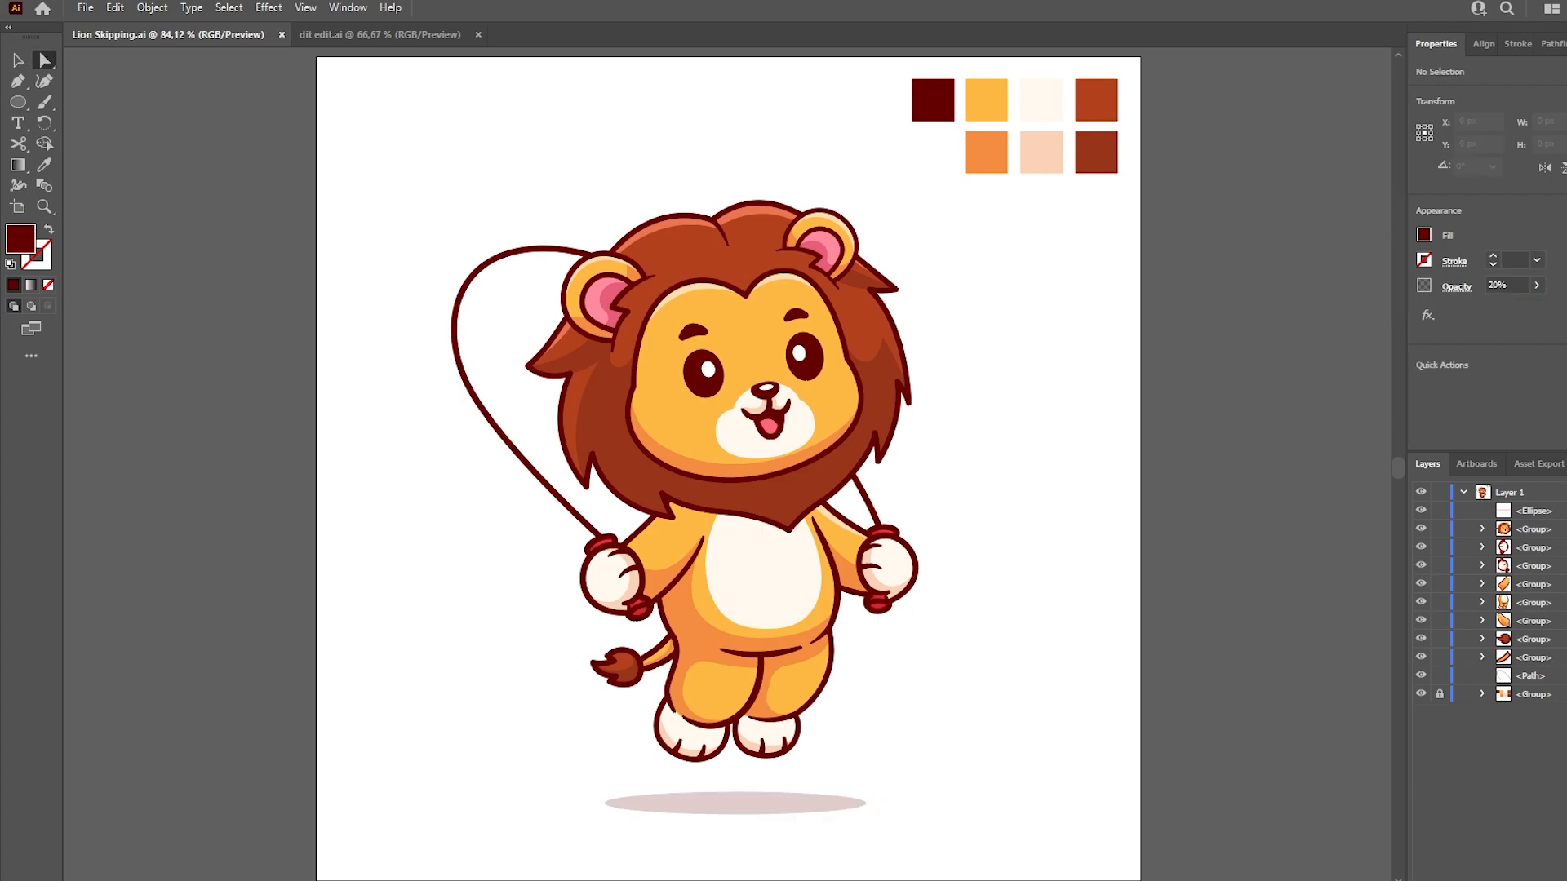